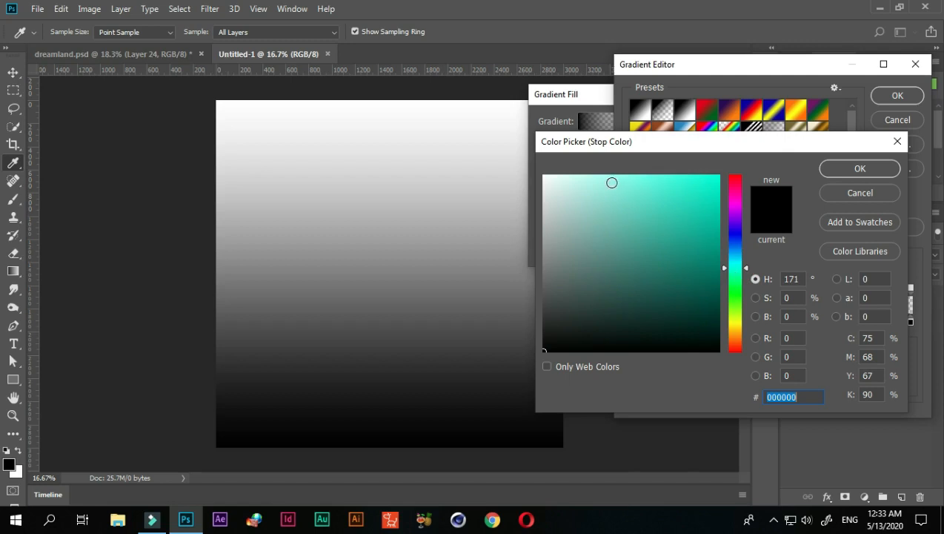
Step: Set the gradient's start colour stop to #95f4e6 and its end opacity stop to 100%
{"action": "left_click", "coordinate": [611, 182]}
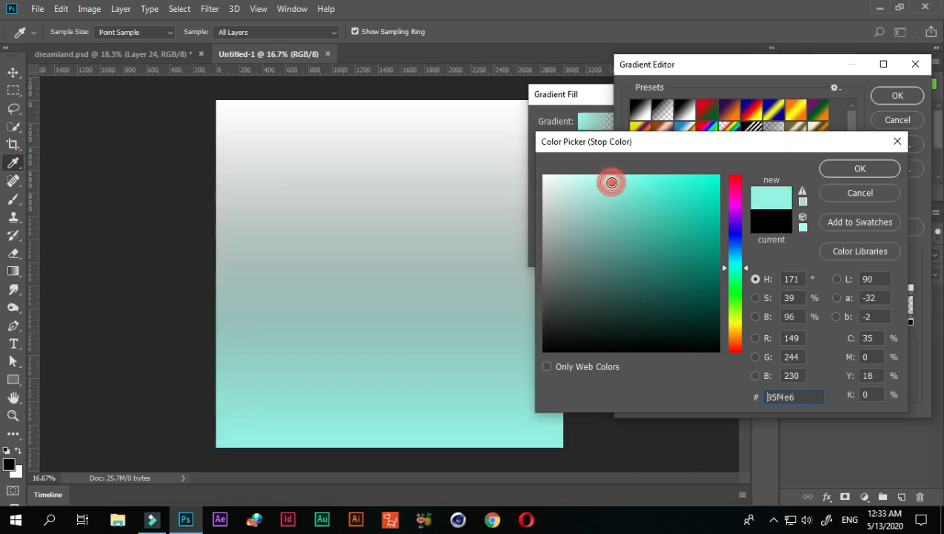
{"action": "left_click", "coordinate": [859, 169]}
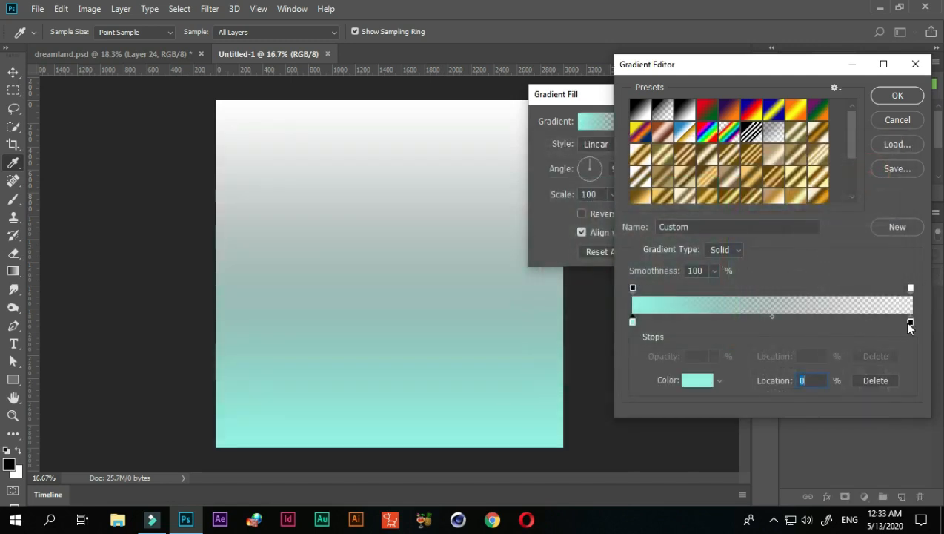
{"action": "left_click", "coordinate": [910, 322]}
{"action": "left_click", "coordinate": [910, 287]}
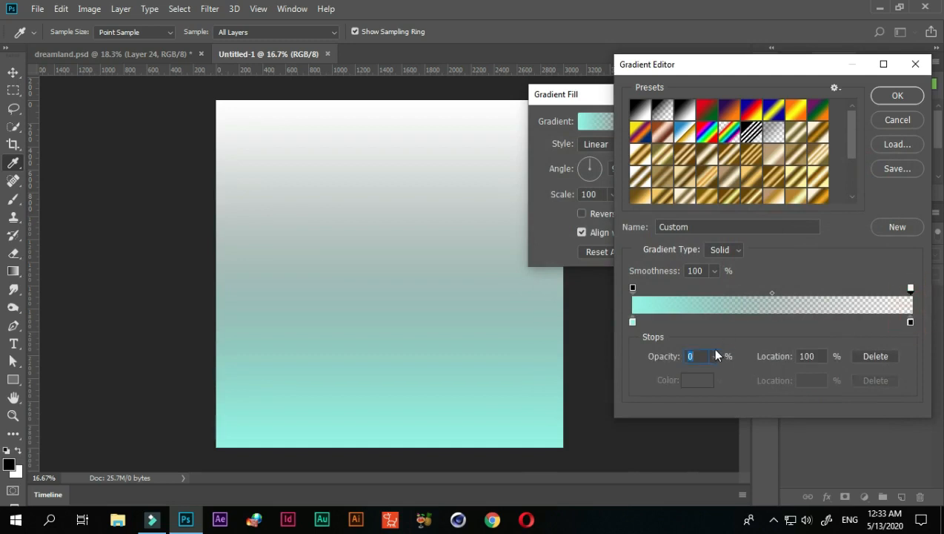
{"action": "left_click", "coordinate": [713, 356]}
{"action": "left_click_drag", "start_coordinate": [713, 372], "coordinate": [791, 377]}
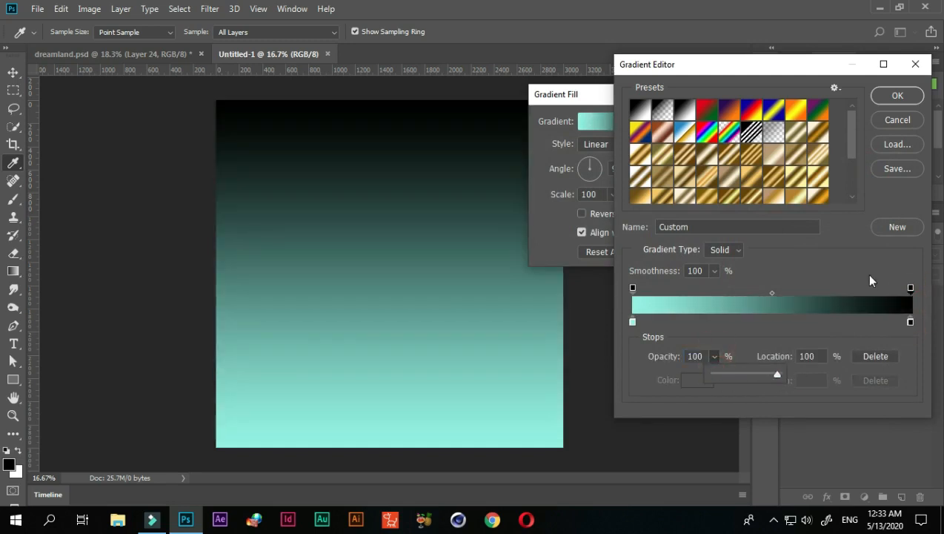
Step: Set the gradient's end colour stop to dark teal #077968 and accept the edited gradient
{"action": "left_click", "coordinate": [910, 322]}
{"action": "double_click", "coordinate": [910, 321]}
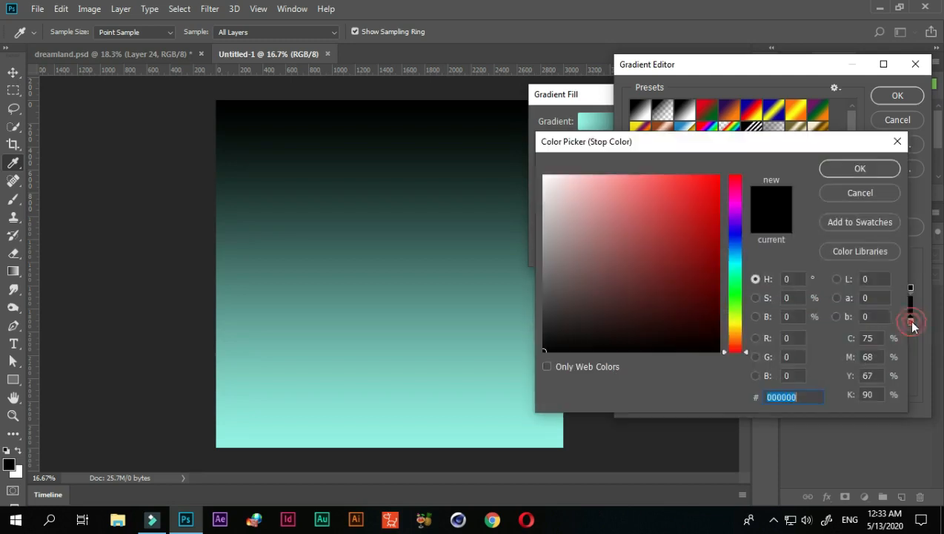
{"action": "left_click", "coordinate": [735, 268]}
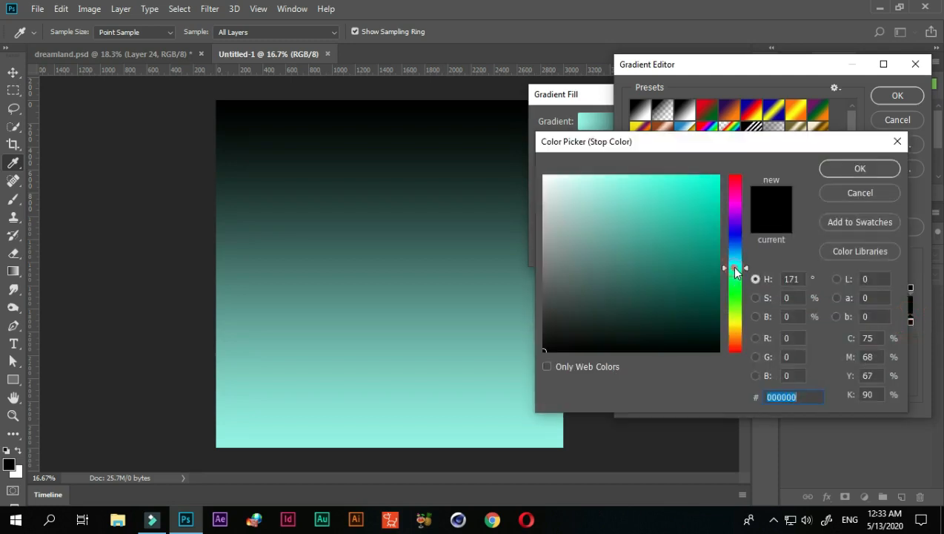
{"action": "left_click", "coordinate": [707, 253]}
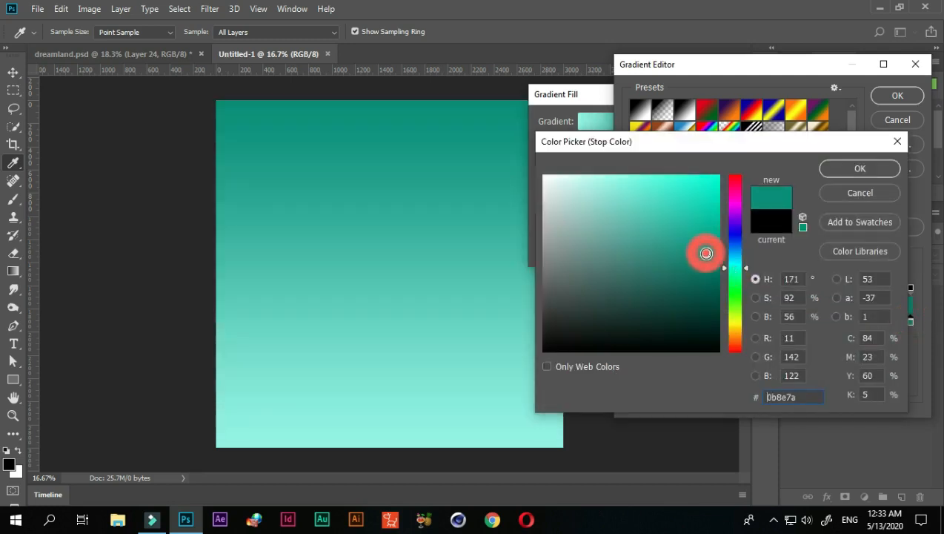
{"action": "left_click", "coordinate": [710, 267]}
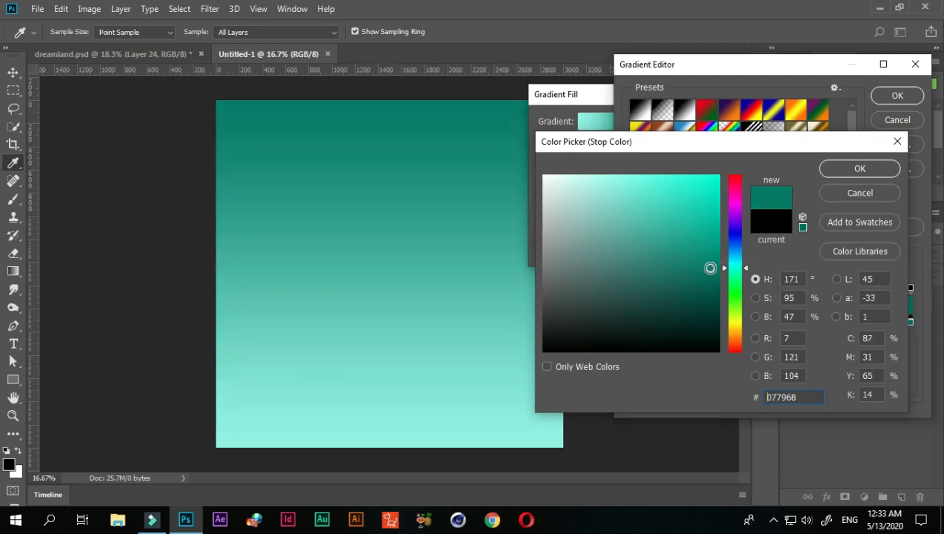
{"action": "left_click", "coordinate": [860, 170]}
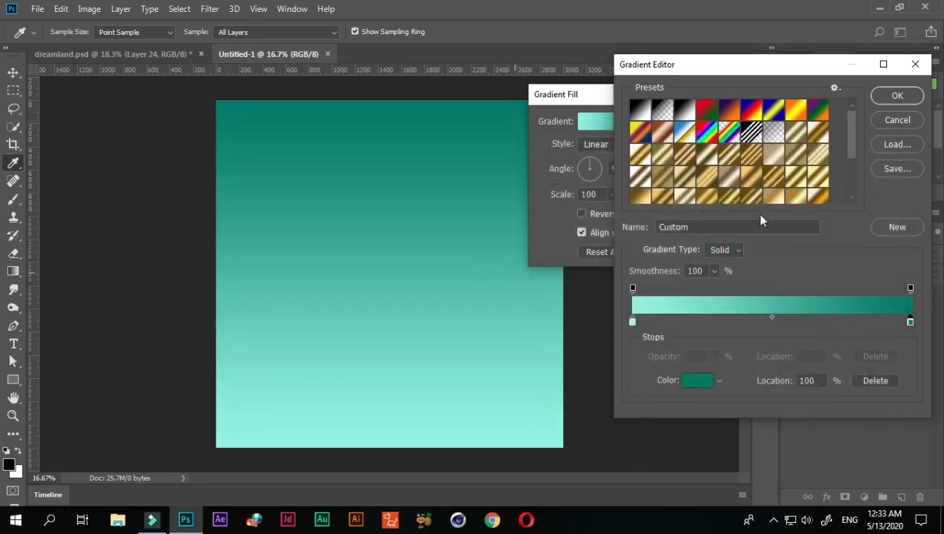
{"action": "left_click", "coordinate": [895, 101]}
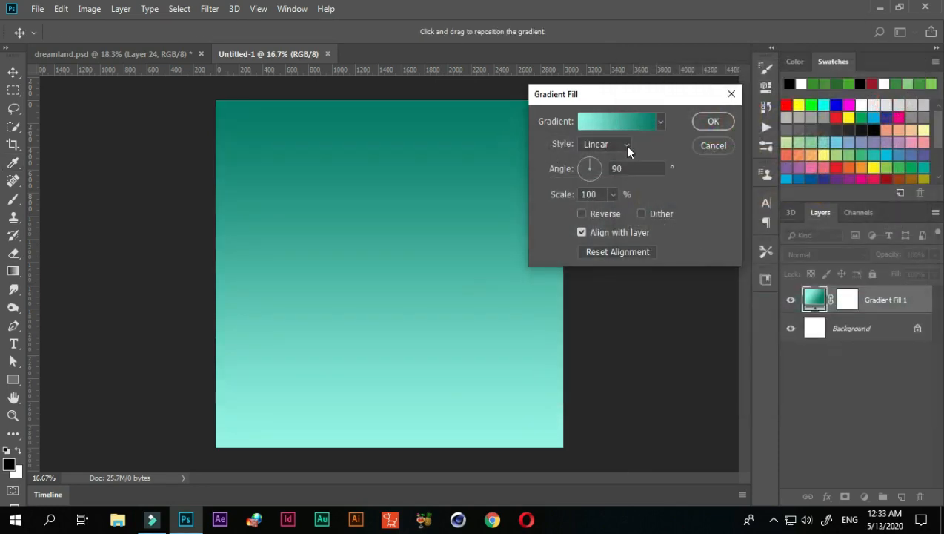
Step: Set the gradient fill to Radial style at 100% scale and apply it
{"action": "left_click", "coordinate": [625, 146]}
{"action": "left_click", "coordinate": [605, 172]}
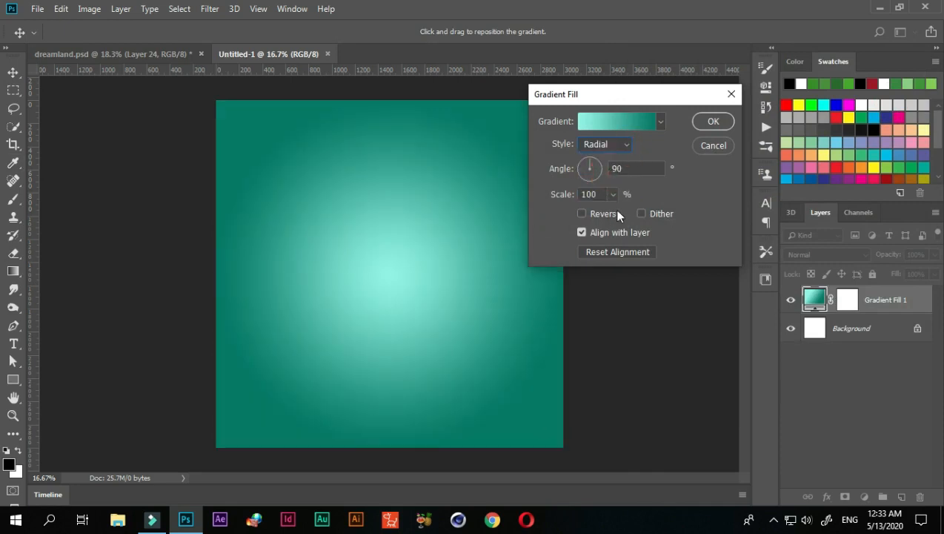
{"action": "left_click", "coordinate": [612, 194]}
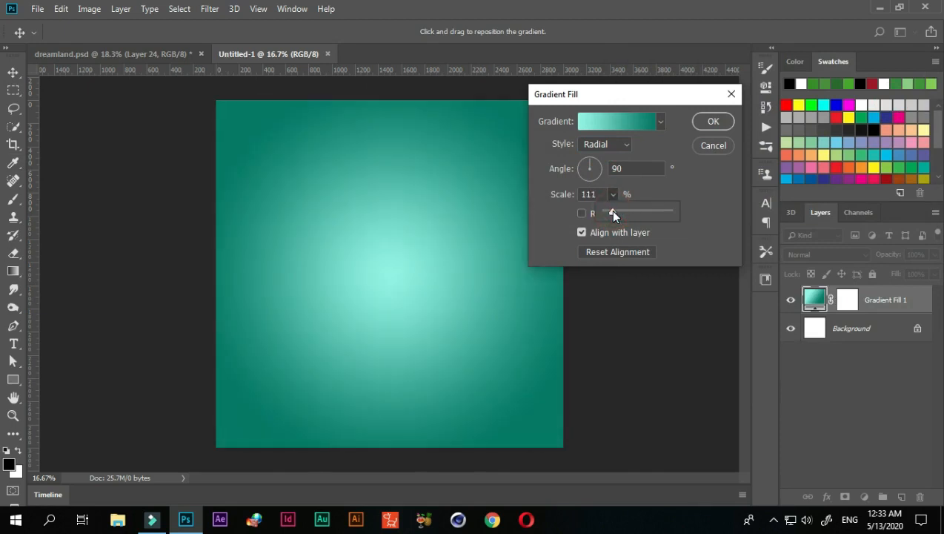
{"action": "left_click_drag", "start_coordinate": [612, 212], "coordinate": [611, 213]}
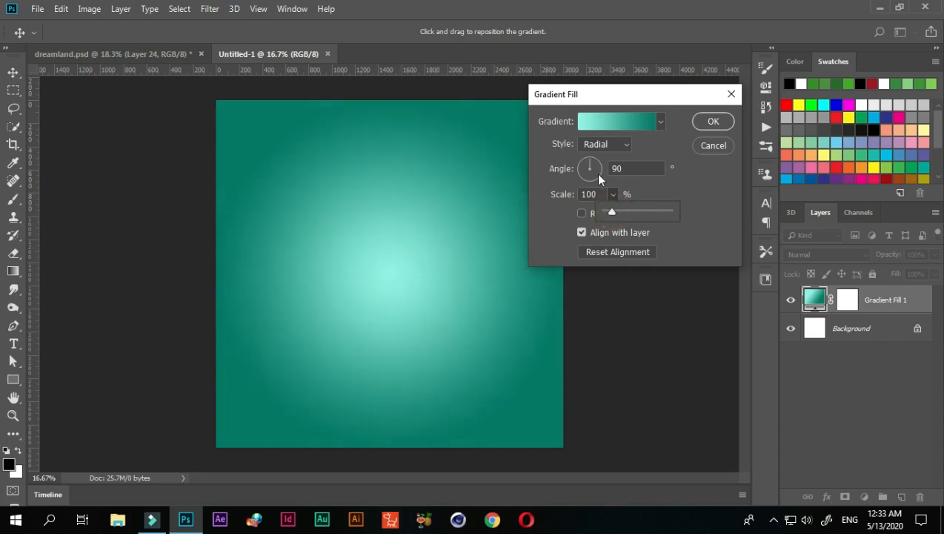
{"action": "left_click", "coordinate": [713, 122]}
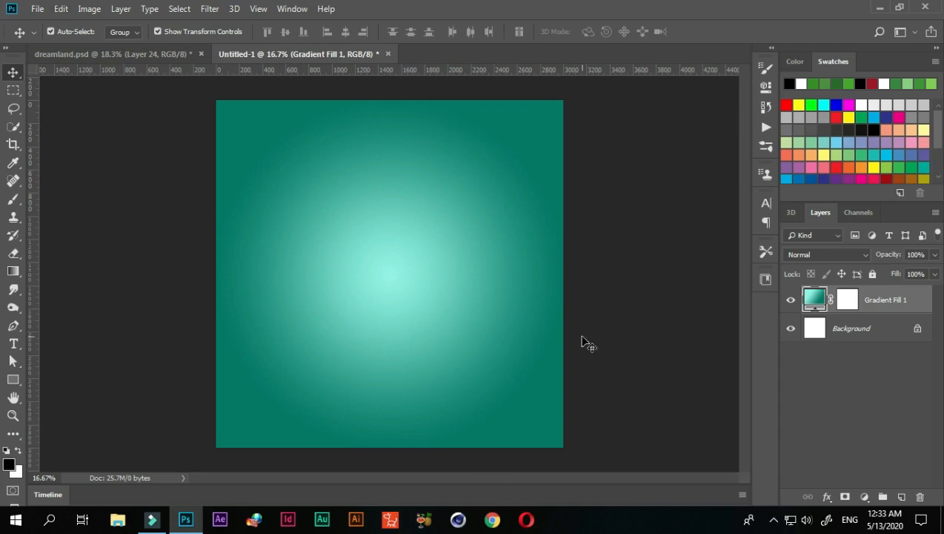
Step: Using dreamland.psd as a reference, draw a 1536 px square in the upper area of Untitled-1 and fill it black
{"action": "left_click", "coordinate": [115, 54]}
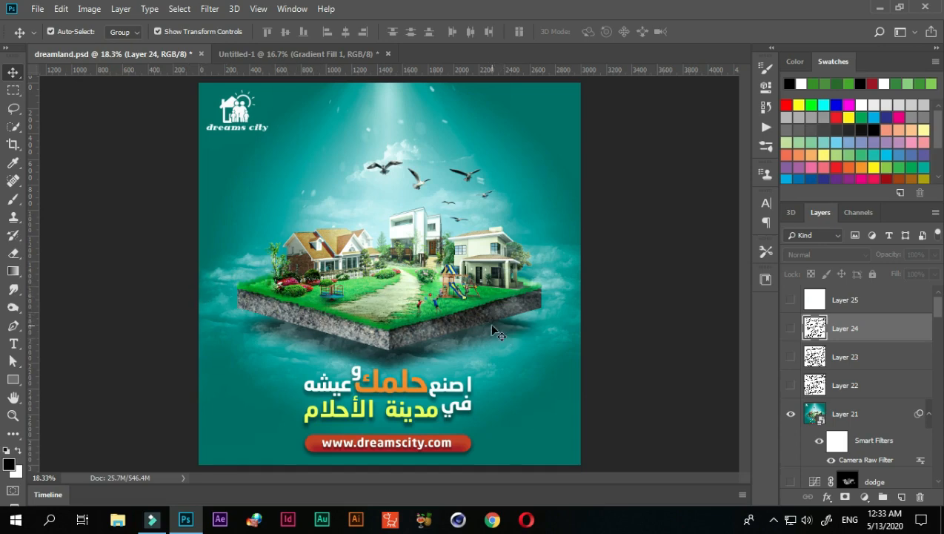
{"action": "left_click", "coordinate": [270, 56]}
{"action": "left_click", "coordinate": [14, 379]}
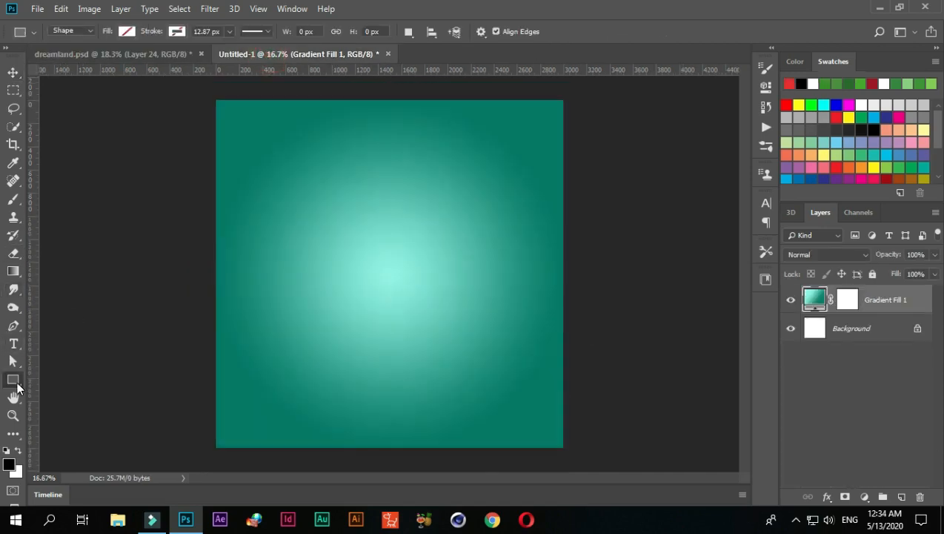
{"action": "left_click", "coordinate": [17, 380]}
{"action": "left_click", "coordinate": [18, 380]}
{"action": "left_click_drag", "start_coordinate": [324, 190], "coordinate": [561, 276]}
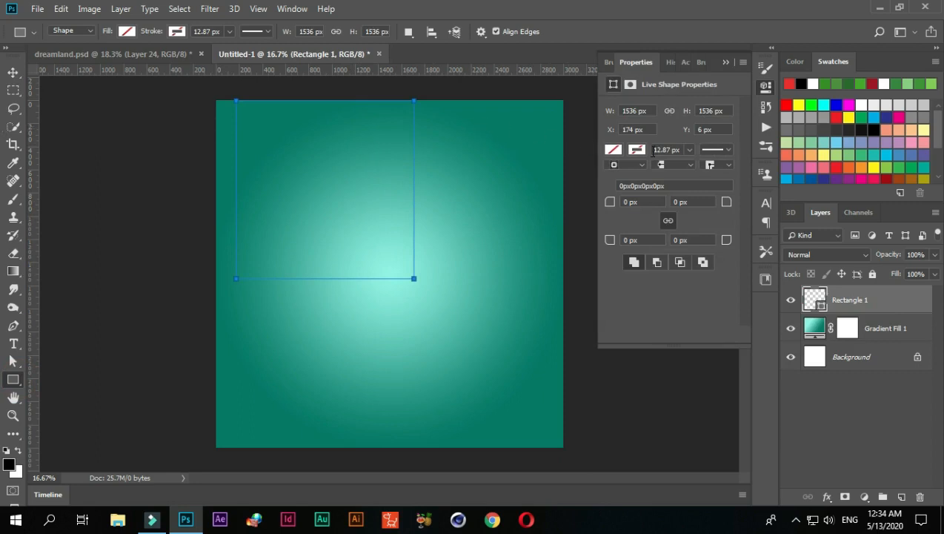
{"action": "left_click", "coordinate": [614, 149]}
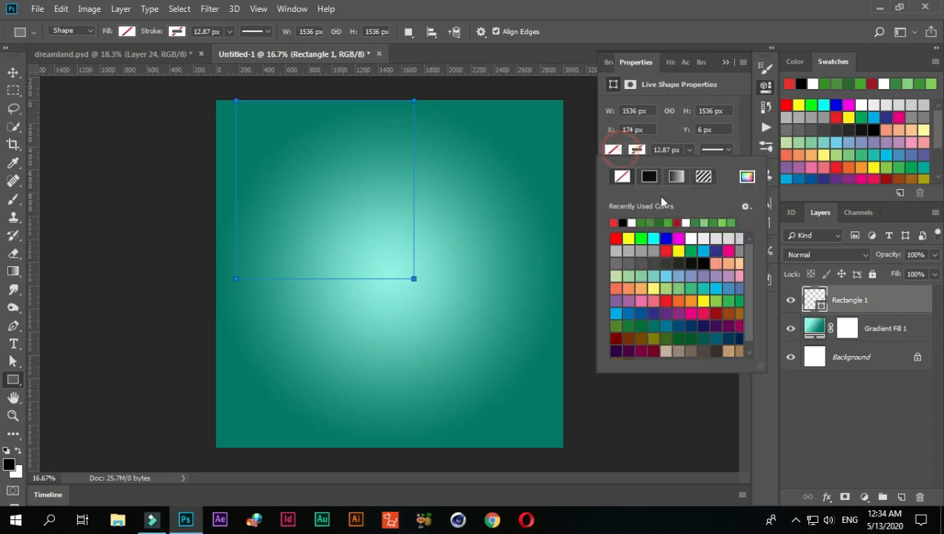
{"action": "left_click", "coordinate": [624, 223]}
Step: Move the black square to the middle of the canvas and scale it proportionally to about 1668 px
{"action": "left_click", "coordinate": [13, 72]}
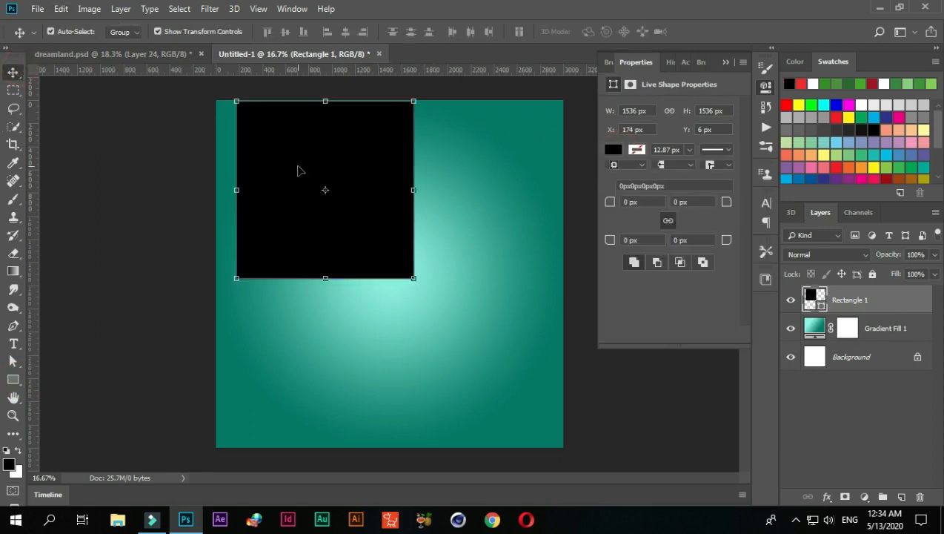
{"action": "left_click_drag", "start_coordinate": [298, 168], "coordinate": [358, 255]}
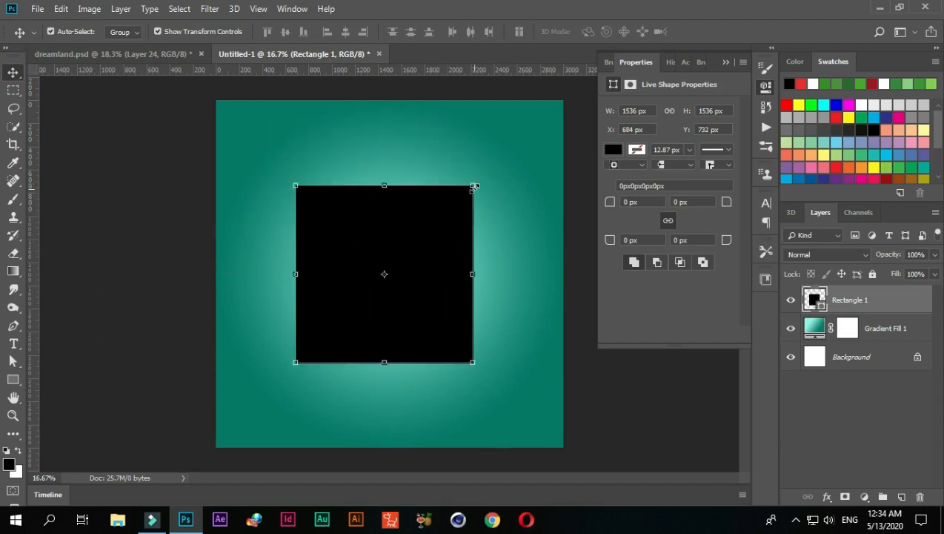
{"action": "mouse_move", "coordinate": [474, 186]}
{"action": "left_mouse_down"}
{"action": "mouse_move", "coordinate": [493, 164]}
{"action": "mouse_move", "coordinate": [483, 180]}
{"action": "left_mouse_up"}
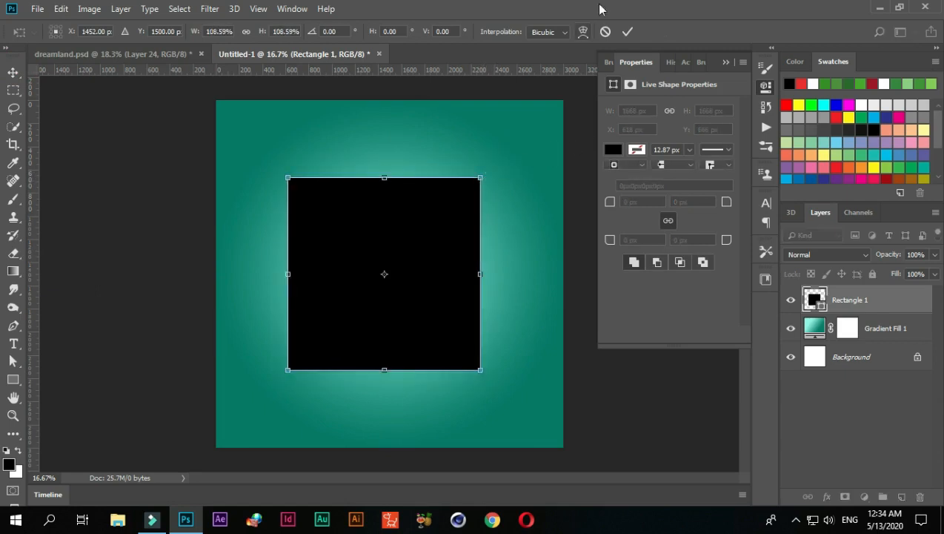
{"action": "left_click", "coordinate": [627, 31]}
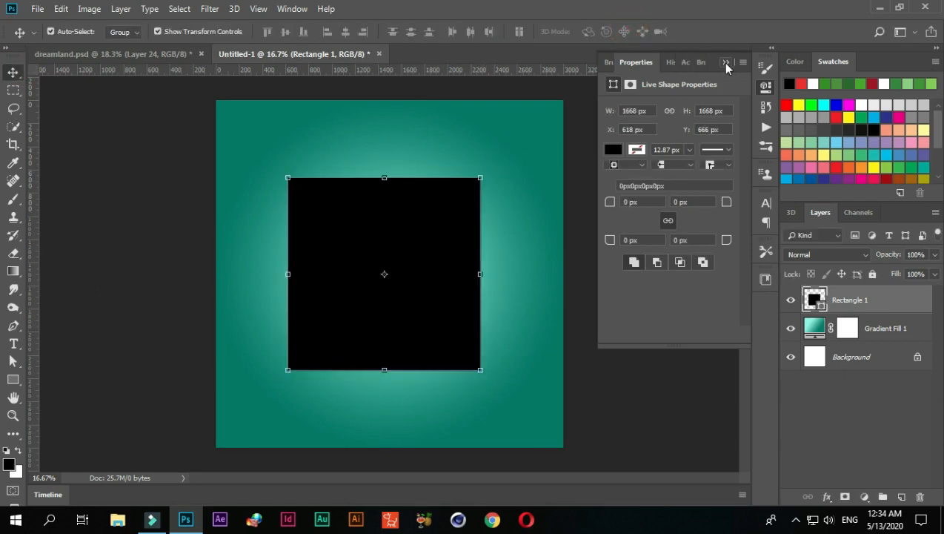
{"action": "left_click", "coordinate": [723, 62]}
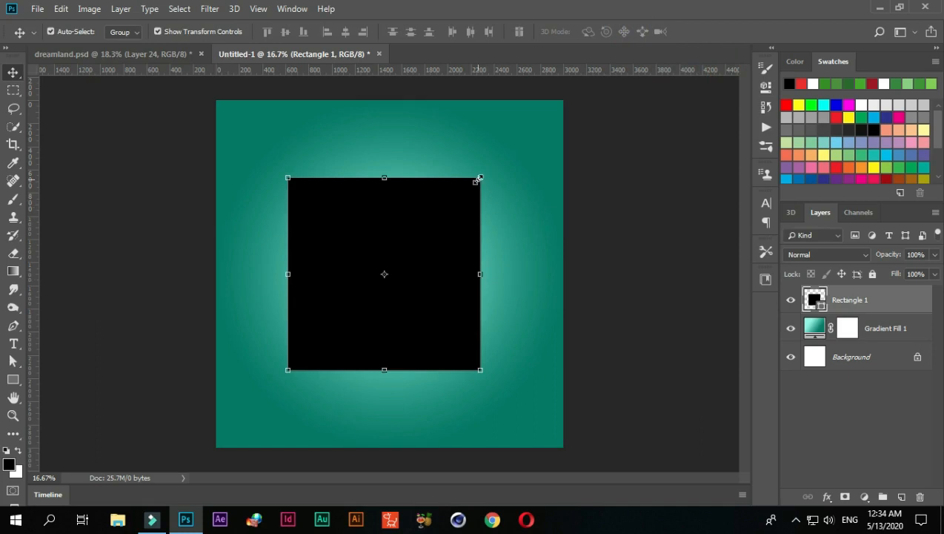
Step: Place a vertical guide through the centre of the black square
{"action": "left_click", "coordinate": [635, 201]}
{"action": "left_click", "coordinate": [448, 205]}
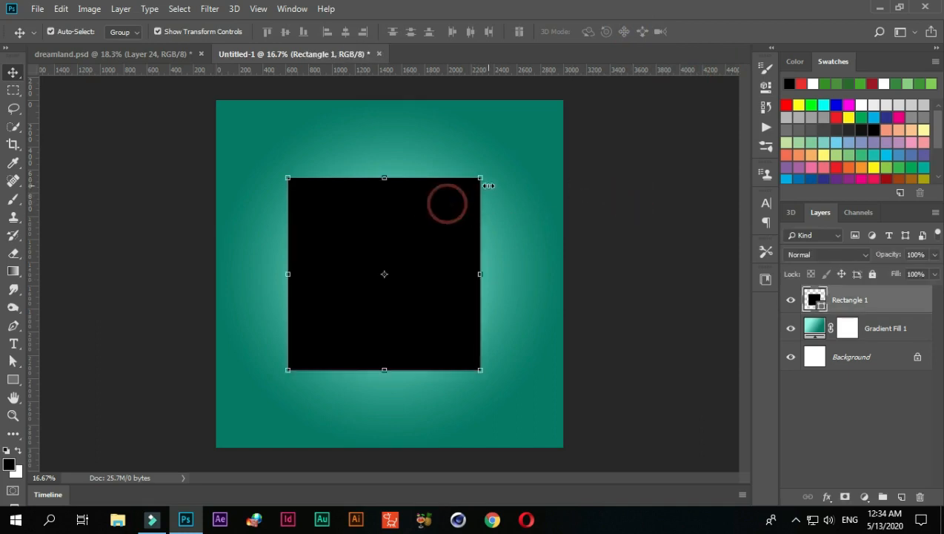
{"action": "key", "text": "ctrl"}
{"action": "left_click", "coordinate": [480, 178]}
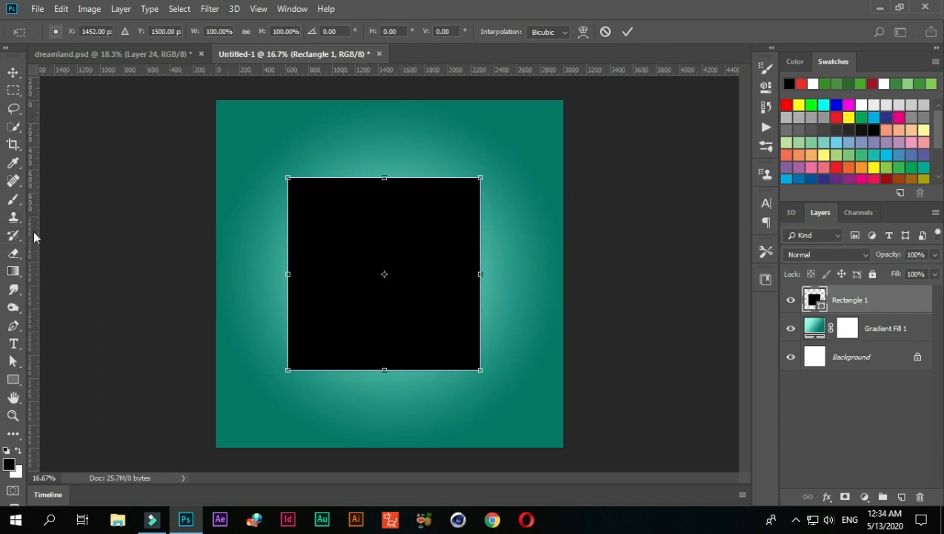
{"action": "left_click_drag", "start_coordinate": [33, 235], "coordinate": [95, 249]}
{"action": "left_click_drag", "start_coordinate": [175, 249], "coordinate": [384, 251]}
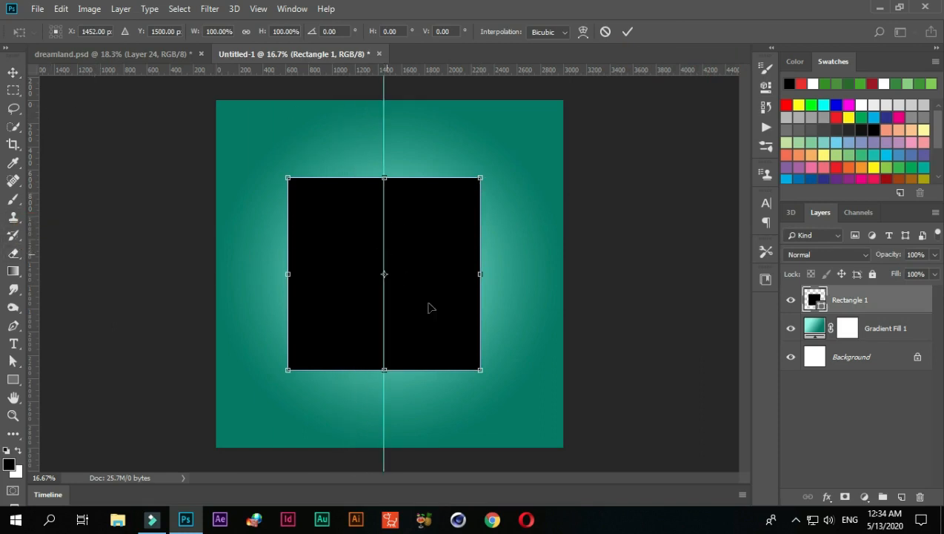
{"action": "key", "text": "Return"}
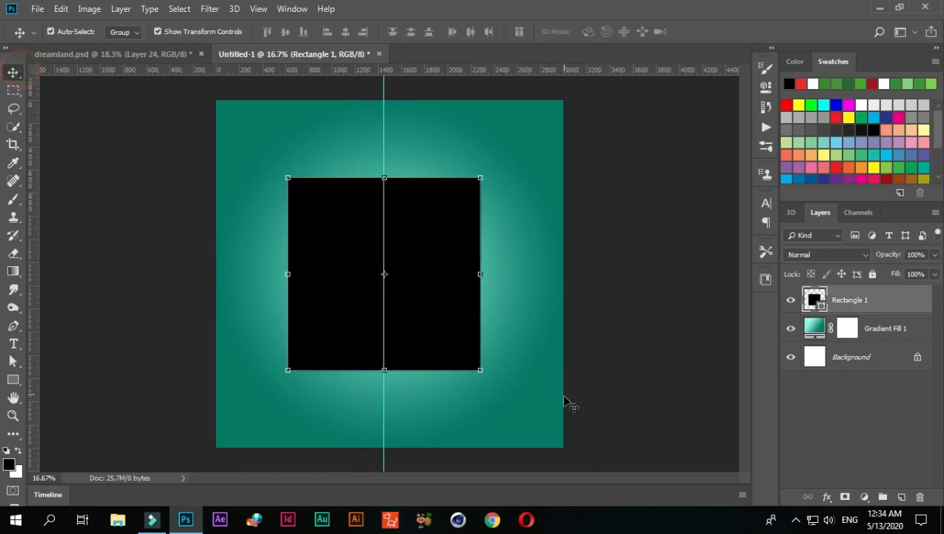
Step: Rotate the square about 45° counter-clockwise and flatten it downward into a wide, low diamond
{"action": "left_click_drag", "start_coordinate": [489, 380], "coordinate": [529, 273]}
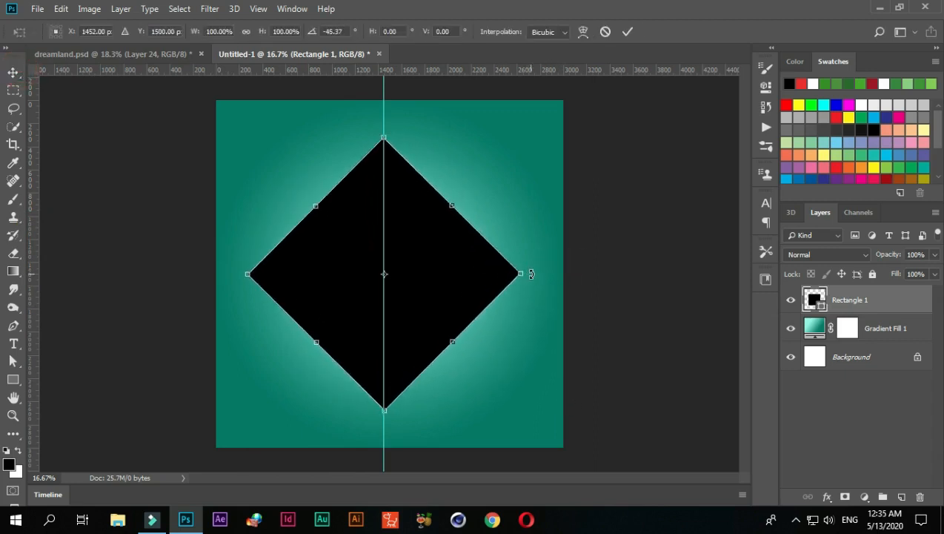
{"action": "left_click", "coordinate": [626, 32]}
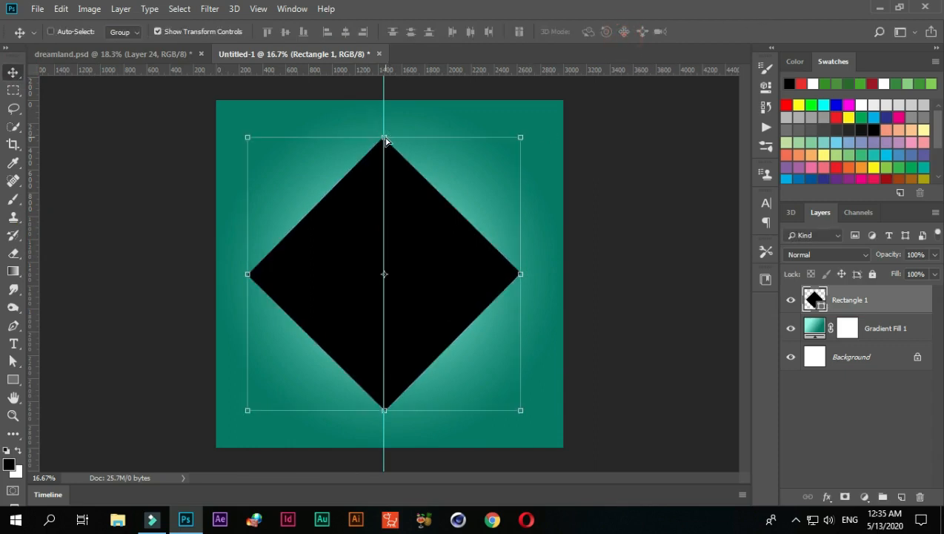
{"action": "left_click", "coordinate": [385, 139]}
{"action": "left_click_drag", "start_coordinate": [384, 139], "coordinate": [388, 327]}
{"action": "left_click", "coordinate": [626, 32]}
Step: Scale the flattened diamond to about 109% and move it straight up to a centre Y position of 1999 px
{"action": "left_click_drag", "start_coordinate": [520, 327], "coordinate": [532, 321]}
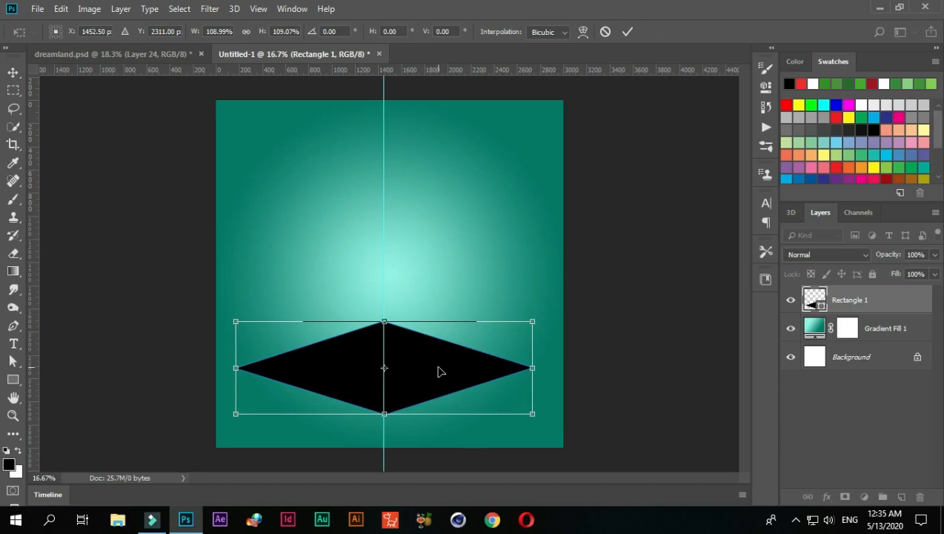
{"action": "key", "text": "Up"}
{"action": "key", "text": "Up"}
{"action": "key", "text": "Up"}
{"action": "key", "text": "Up"}
{"action": "key", "text": "Up"}
{"action": "key", "text": "Up"}
{"action": "key", "text": "Up"}
{"action": "key", "text": "Up"}
{"action": "key", "text": "Up"}
{"action": "key", "text": "Up"}
{"action": "key", "text": "Up"}
{"action": "key", "text": "Up"}
{"action": "key", "text": "Up"}
{"action": "key", "text": "Up"}
{"action": "key", "text": "Up"}
{"action": "key", "text": "Up"}
{"action": "key", "text": "Up"}
{"action": "key", "text": "Up"}
{"action": "key", "text": "Up"}
{"action": "key", "text": "Up"}
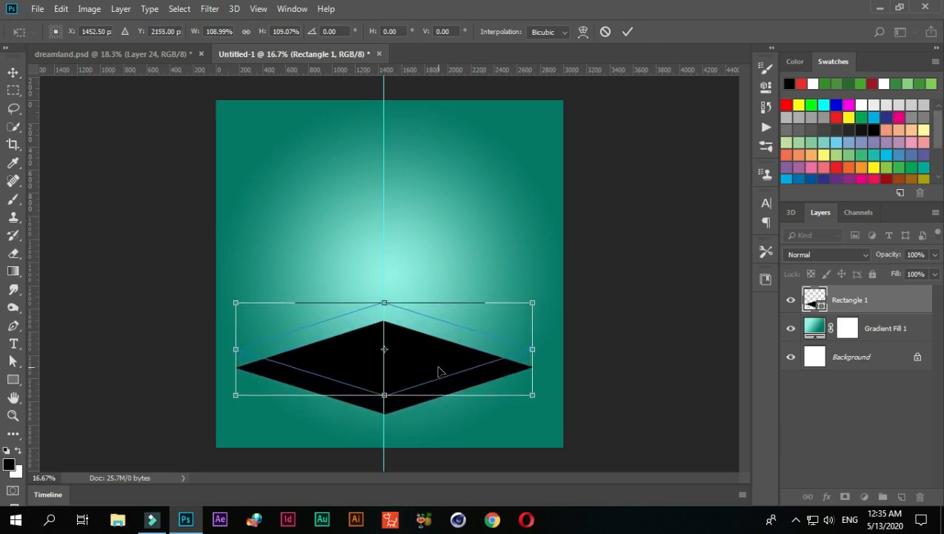
{"action": "key", "text": "Up"}
{"action": "key", "text": "Up"}
{"action": "key", "text": "Up"}
{"action": "key", "text": "Up"}
{"action": "key", "text": "Up"}
{"action": "key", "text": "Up"}
{"action": "key", "text": "Up"}
{"action": "key", "text": "Up"}
{"action": "key", "text": "Up"}
{"action": "key", "text": "Up"}
{"action": "key", "text": "Up"}
{"action": "key", "text": "Up"}
{"action": "key", "text": "Up"}
{"action": "key", "text": "Up"}
{"action": "key", "text": "Up"}
{"action": "key", "text": "Up"}
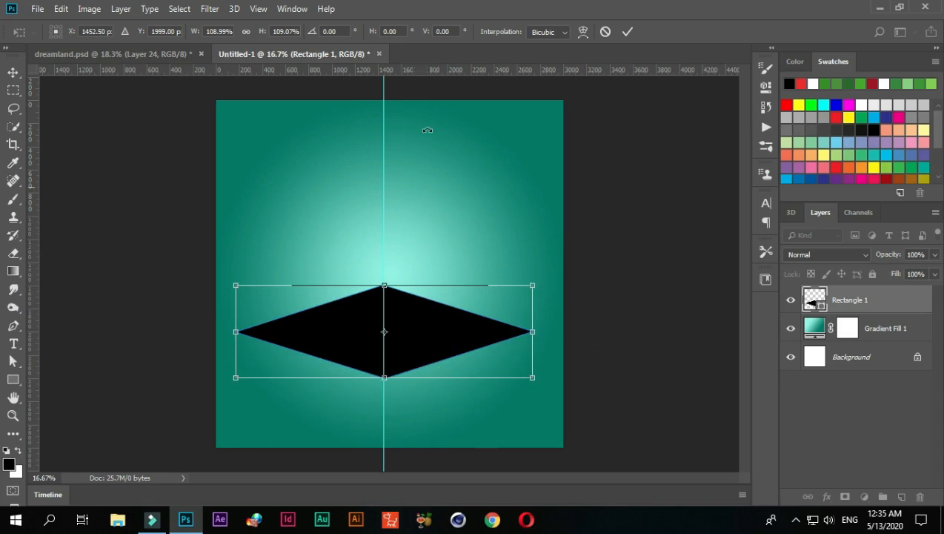
{"action": "left_click", "coordinate": [627, 33]}
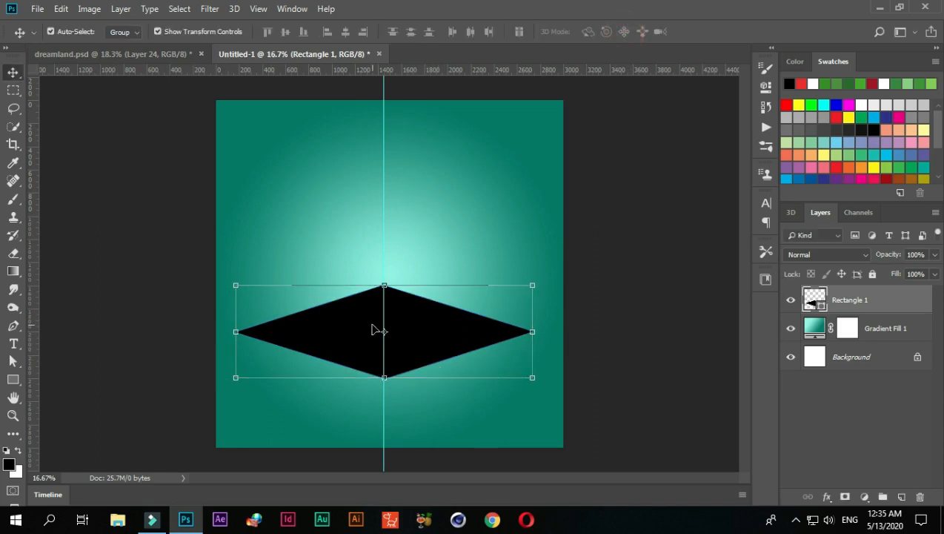
Step: Duplicate the diamond about 220 px above the original and open the copy's properties
{"action": "left_click", "coordinate": [426, 342]}
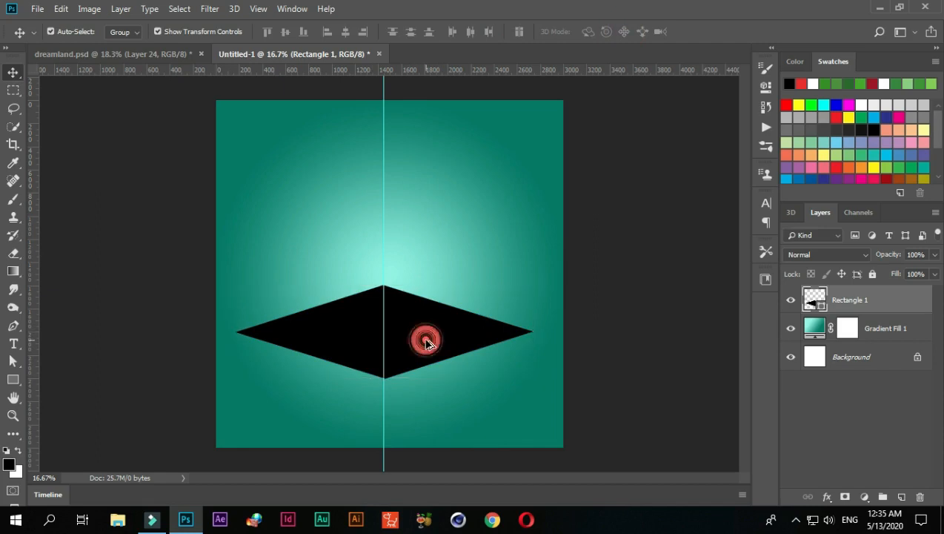
{"action": "left_click_drag", "start_coordinate": [426, 342], "coordinate": [428, 317]}
{"action": "left_click", "coordinate": [765, 86]}
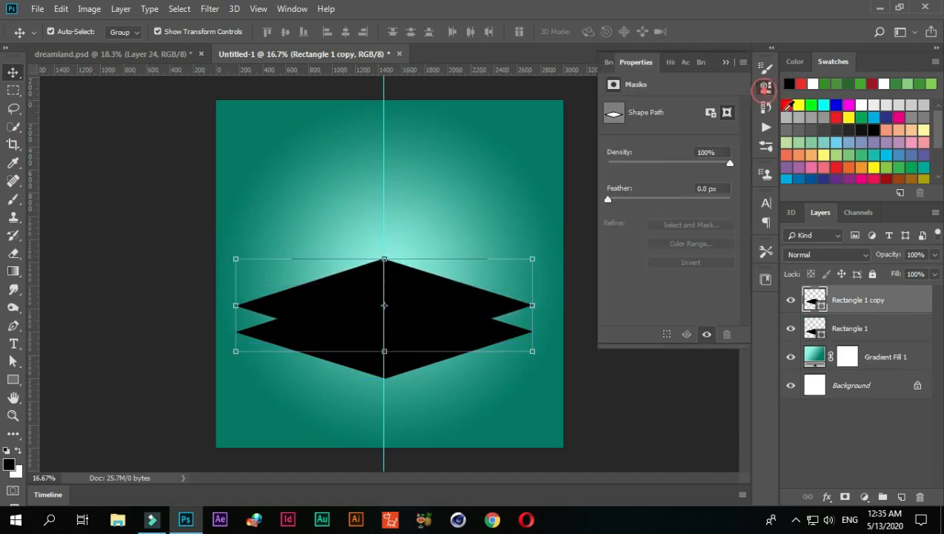
Step: Recolour the upper diamond copy dark grey, #454343
{"action": "left_click", "coordinate": [765, 87]}
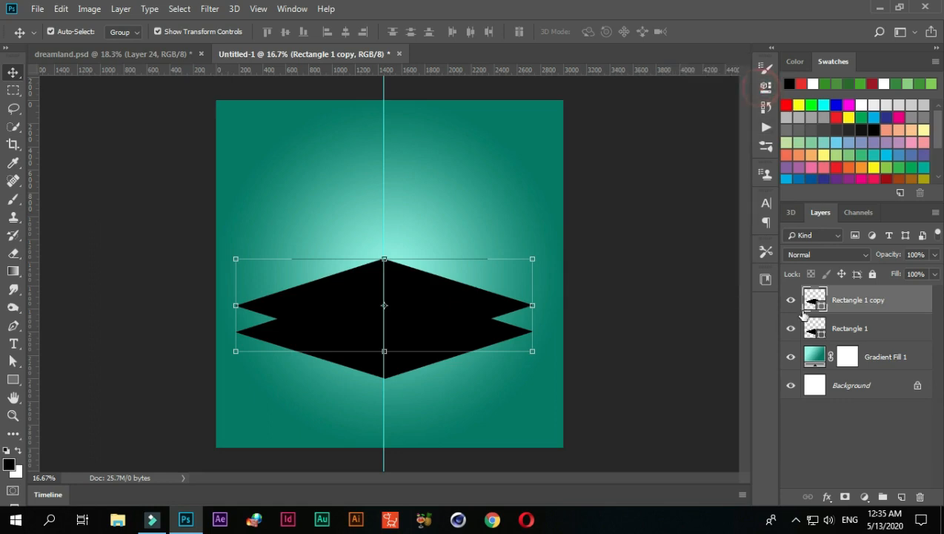
{"action": "double_click", "coordinate": [815, 300]}
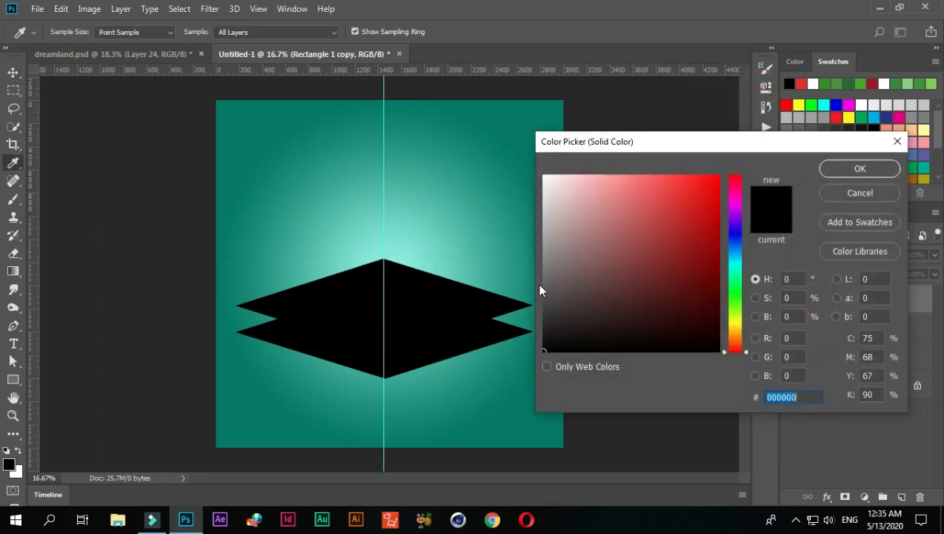
{"action": "left_click", "coordinate": [547, 304]}
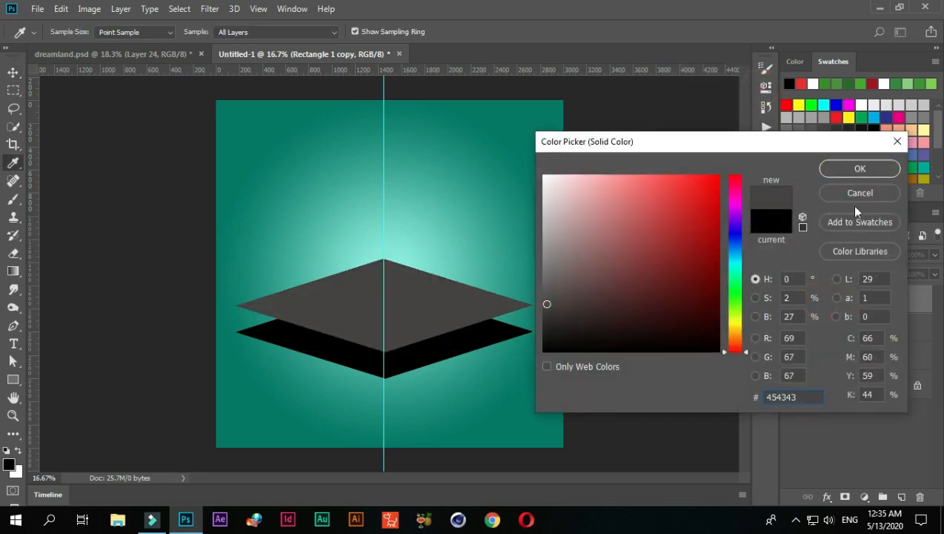
{"action": "left_click", "coordinate": [861, 168]}
{"action": "key", "text": "v"}
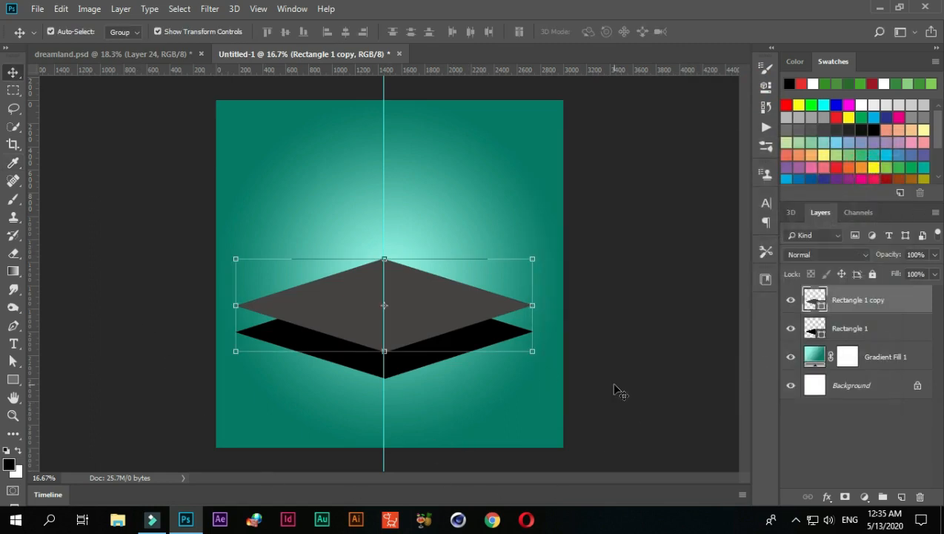
Step: Duplicate the grey diamond a little higher up and recolour the new copy near-white, #fbfbfb
{"action": "left_click", "coordinate": [425, 329]}
{"action": "mouse_move", "coordinate": [425, 331]}
{"action": "left_mouse_down"}
{"action": "mouse_move", "coordinate": [421, 282]}
{"action": "mouse_move", "coordinate": [422, 314]}
{"action": "left_mouse_up"}
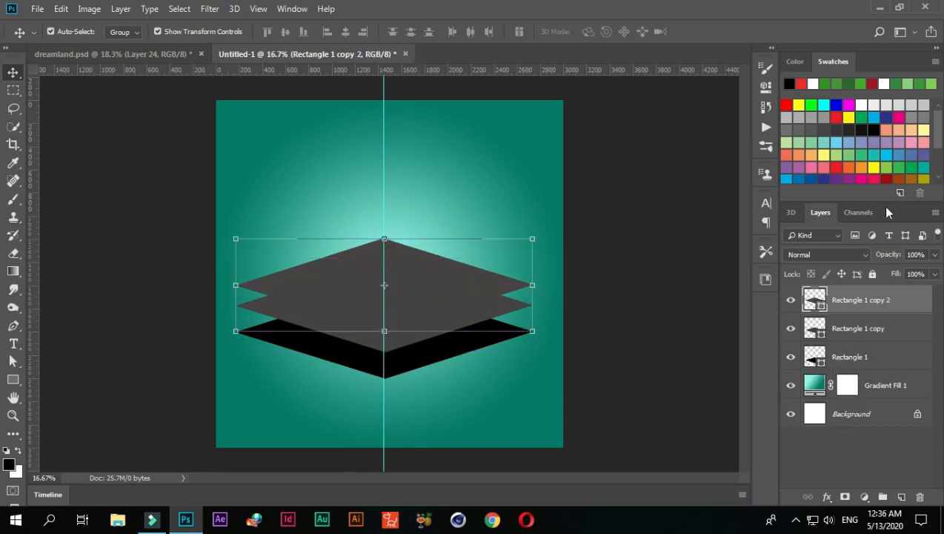
{"action": "double_click", "coordinate": [819, 308]}
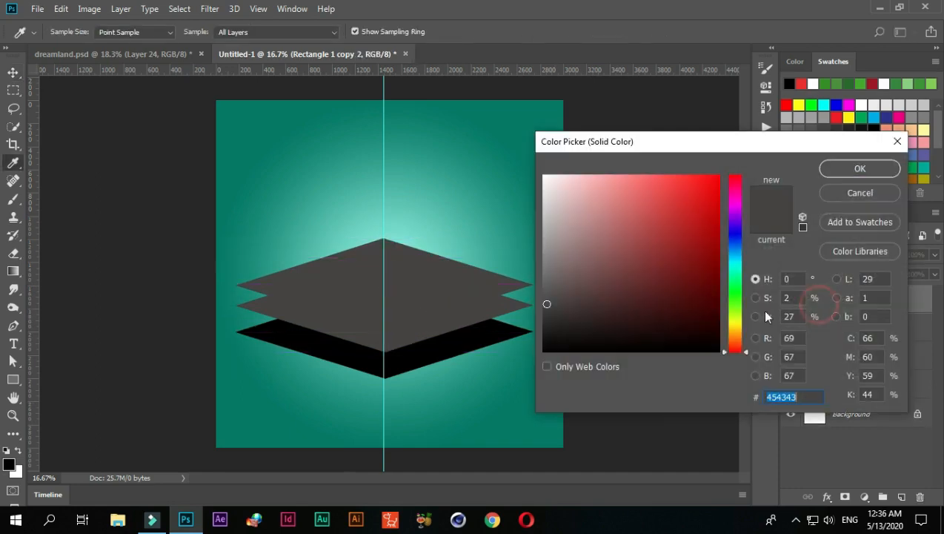
{"action": "left_click", "coordinate": [542, 181]}
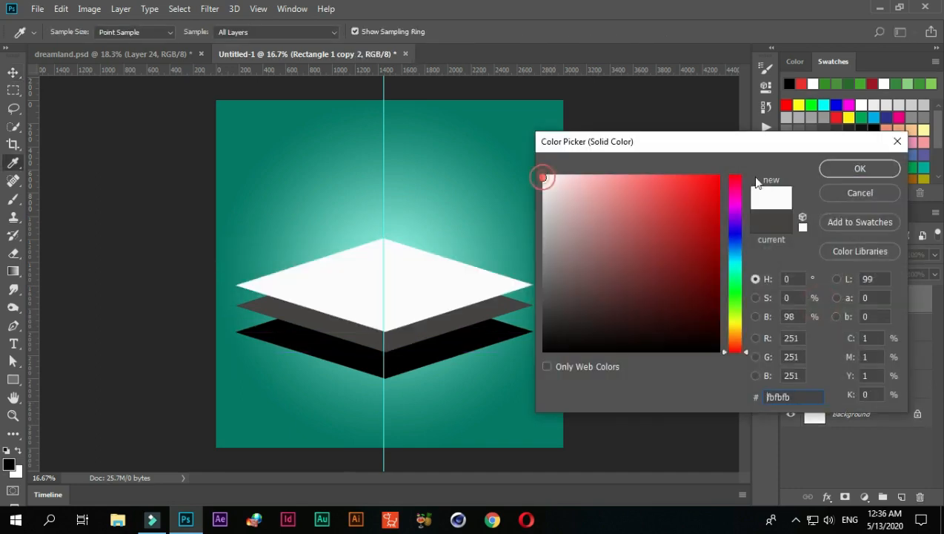
{"action": "left_click", "coordinate": [856, 169]}
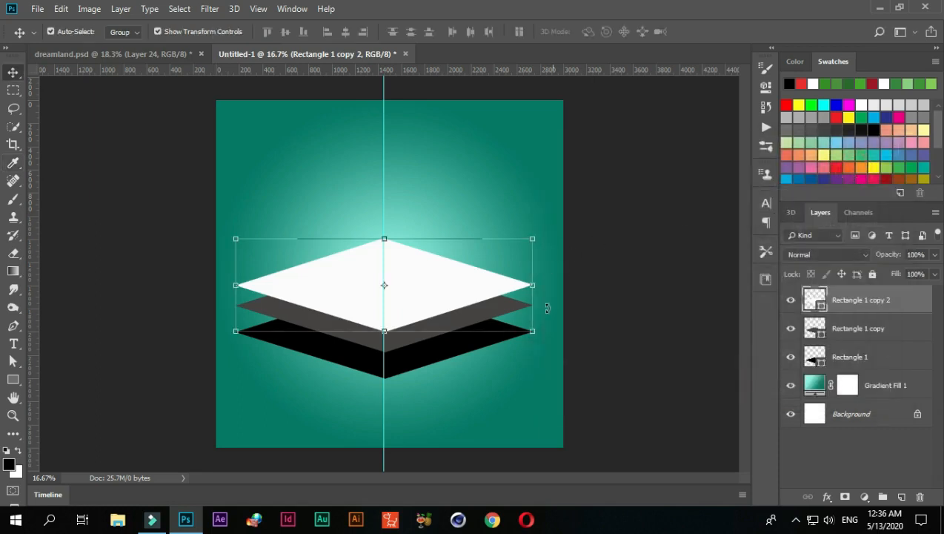
{"action": "left_click", "coordinate": [627, 407]}
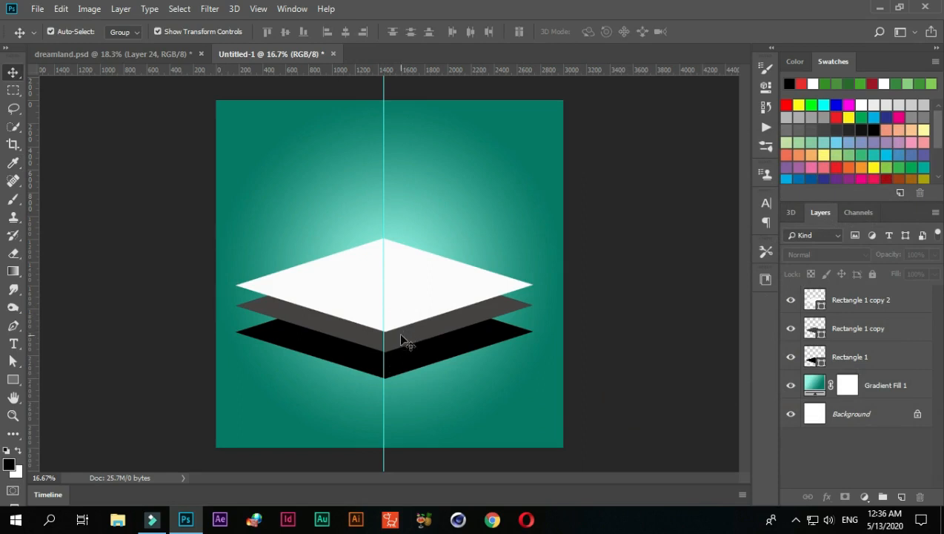
Step: Nudge the white and grey diamonds down together, slightly closer to the black diamond
{"action": "left_click", "coordinate": [436, 338]}
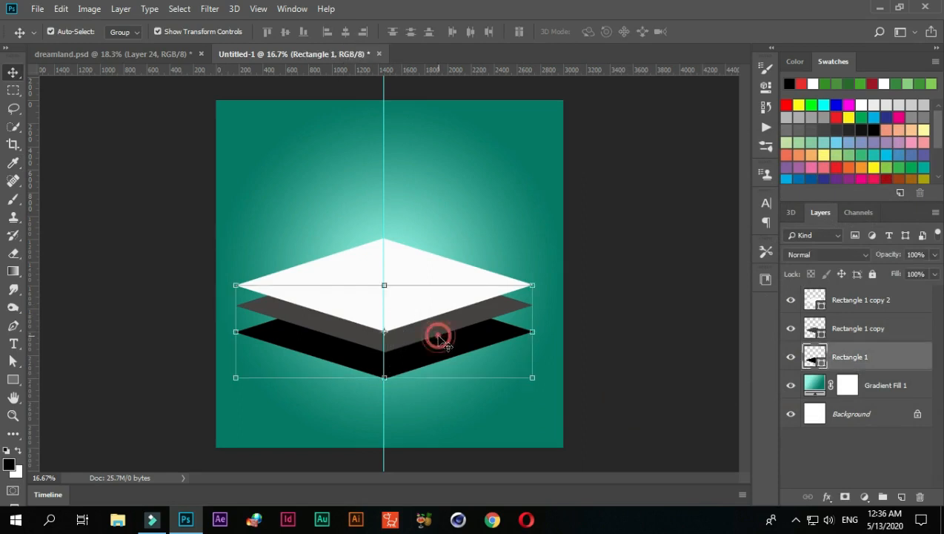
{"action": "left_click", "coordinate": [844, 330]}
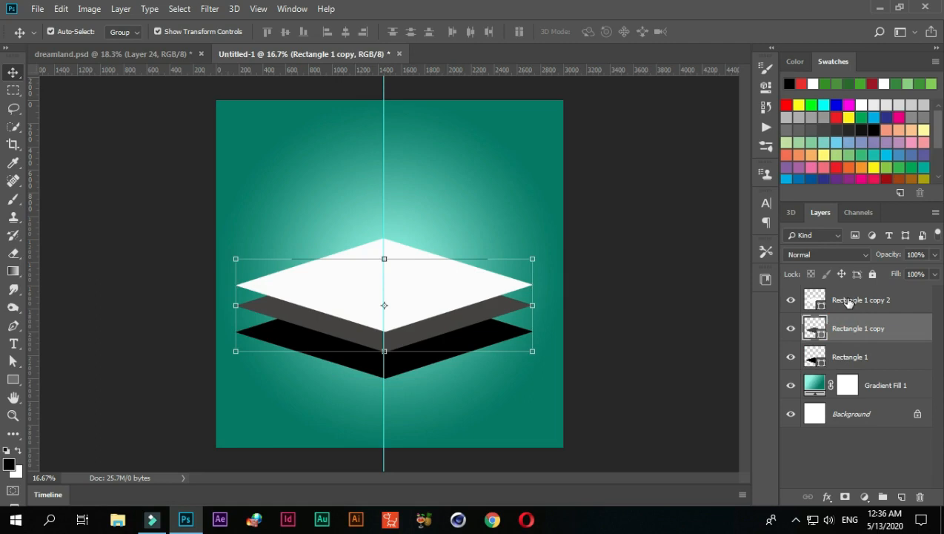
{"action": "left_click", "coordinate": [848, 301], "text": "shift"}
{"action": "key", "text": "Down"}
{"action": "key", "text": "Down"}
{"action": "key", "text": "Down"}
{"action": "key", "text": "Down"}
{"action": "key", "text": "Down"}
{"action": "key", "text": "Down"}
{"action": "key", "text": "Down"}
{"action": "key", "text": "Down"}
{"action": "key", "text": "Down"}
{"action": "key", "text": "Down"}
{"action": "key", "text": "Down"}
{"action": "key", "text": "Down"}
{"action": "key", "text": "Down"}
{"action": "key", "text": "Down"}
{"action": "key", "text": "Down"}
{"action": "key", "text": "Down"}
{"action": "key", "text": "Down"}
{"action": "key", "text": "Down"}
{"action": "key", "text": "Down"}
{"action": "key", "text": "Down"}
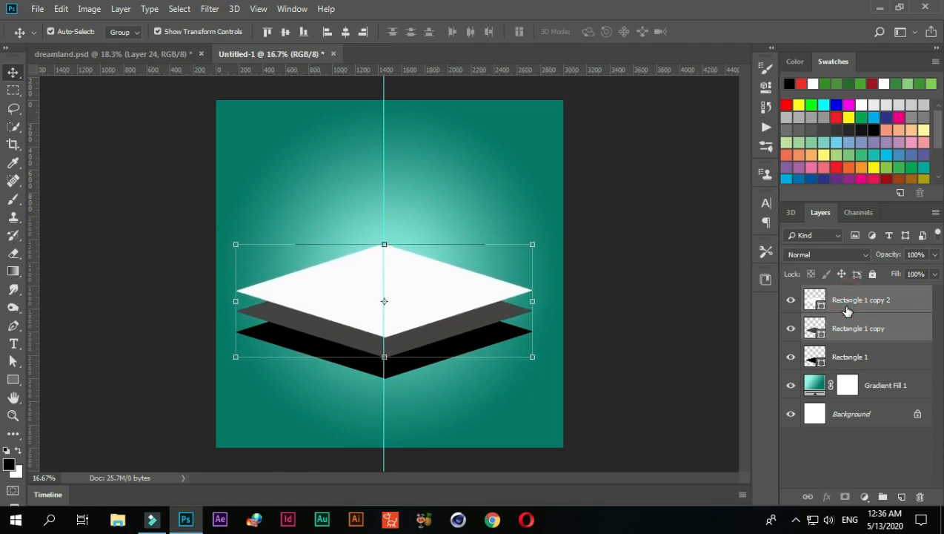
{"action": "key", "text": "Up"}
{"action": "key", "text": "Up"}
{"action": "key", "text": "Up"}
{"action": "key", "text": "Up"}
{"action": "key", "text": "Up"}
{"action": "key", "text": "Up"}
{"action": "key", "text": "Up"}
{"action": "key", "text": "Up"}
{"action": "key", "text": "Up"}
{"action": "key", "text": "Up"}
{"action": "key", "text": "Up"}
{"action": "key", "text": "Up"}
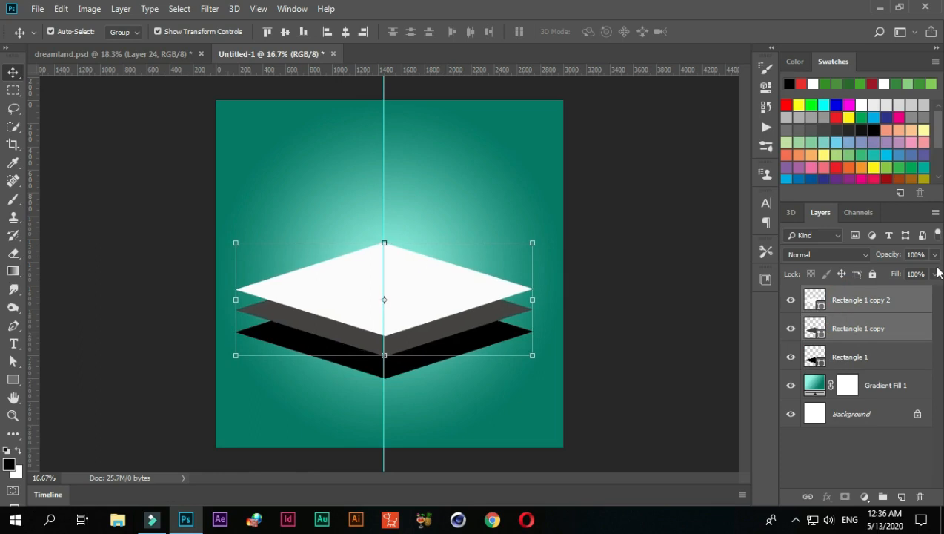
Step: Nudge only the white diamond up slightly to even out its spacing from the grey one
{"action": "left_click", "coordinate": [622, 281]}
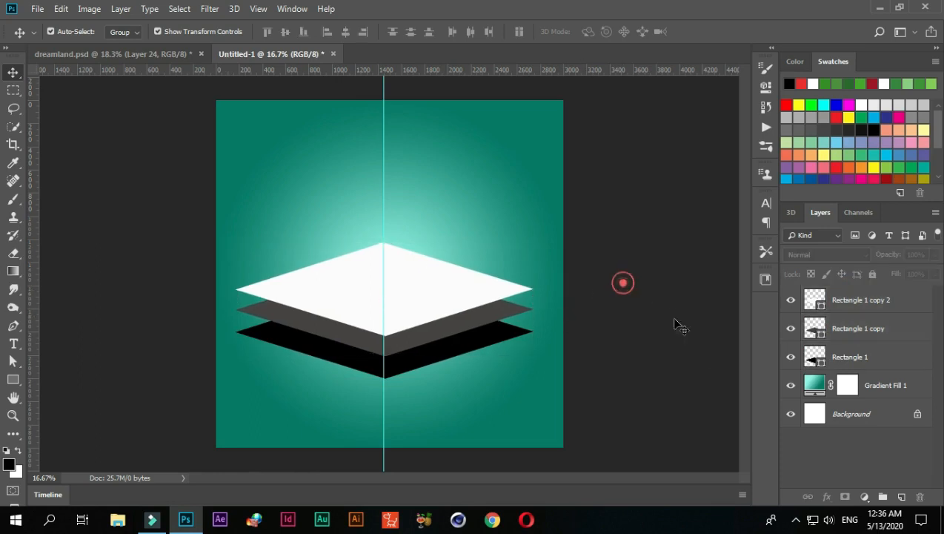
{"action": "left_click", "coordinate": [847, 304]}
{"action": "key", "text": "Up"}
{"action": "key", "text": "Up"}
{"action": "key", "text": "Up"}
{"action": "key", "text": "Up"}
{"action": "key", "text": "Up"}
{"action": "key", "text": "Up"}
{"action": "key", "text": "Up"}
{"action": "key", "text": "Up"}
{"action": "key", "text": "Up"}
{"action": "key", "text": "Up"}
{"action": "key", "text": "Up"}
{"action": "key", "text": "Up"}
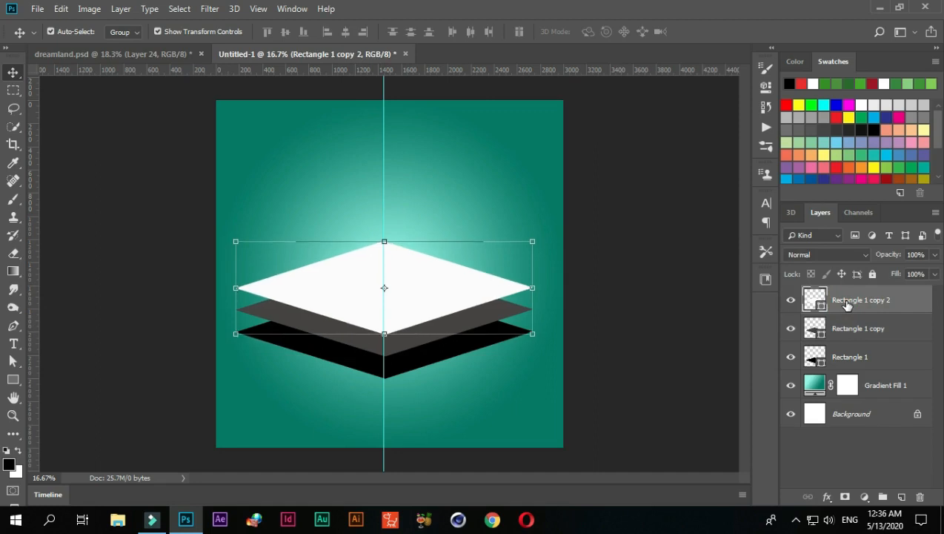
{"action": "key", "text": "Up"}
{"action": "key", "text": "Up"}
{"action": "key", "text": "Up"}
{"action": "key", "text": "Up"}
{"action": "key", "text": "Up"}
{"action": "key", "text": "Up"}
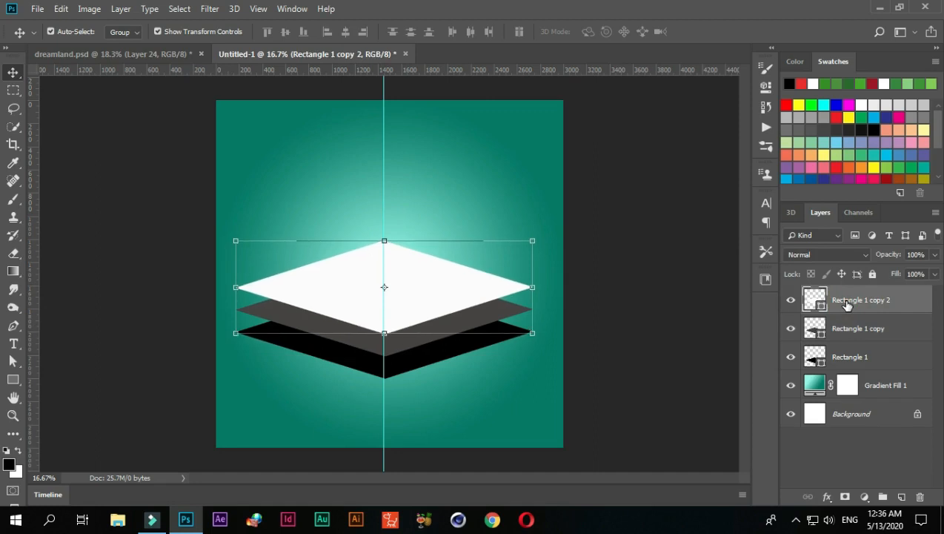
Step: Deselect the white diamond and clear all guides from the document
{"action": "left_click", "coordinate": [620, 305]}
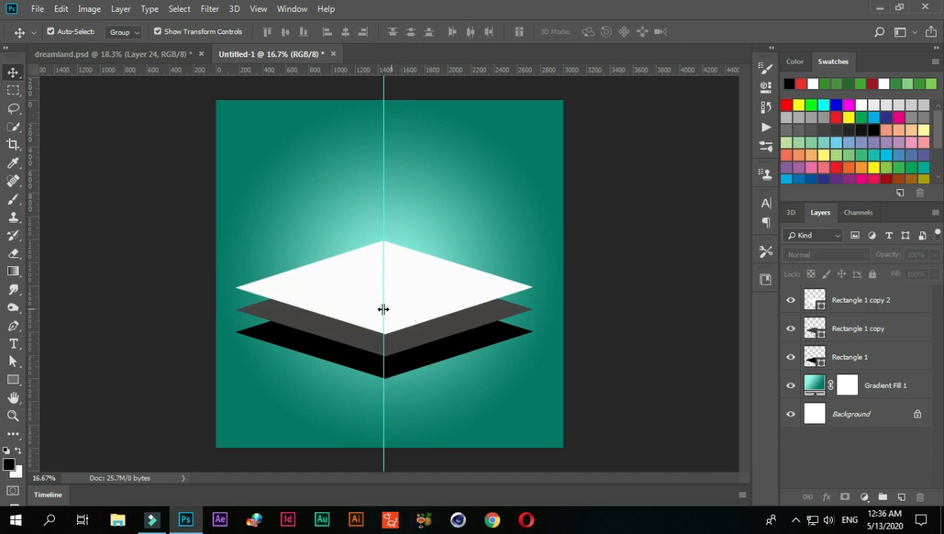
{"action": "left_click", "coordinate": [261, 9]}
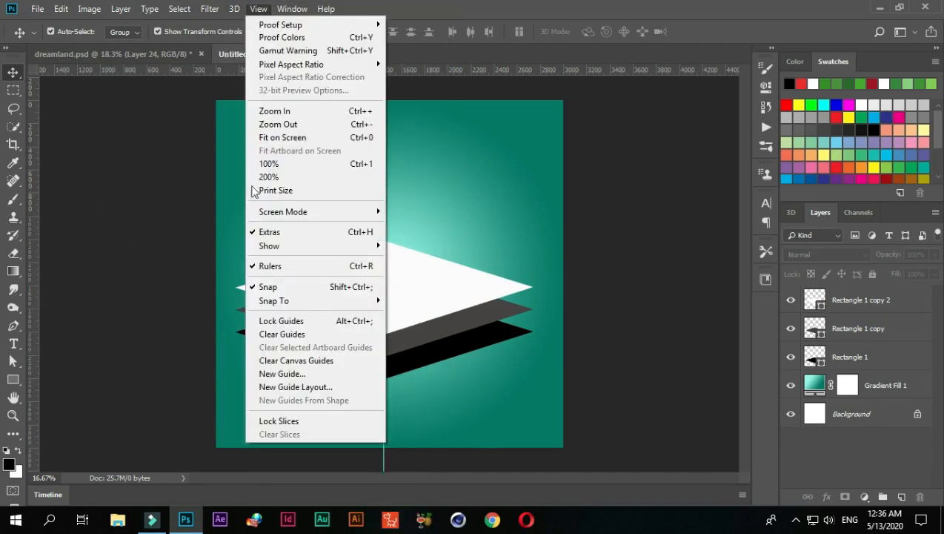
{"action": "left_click", "coordinate": [255, 335]}
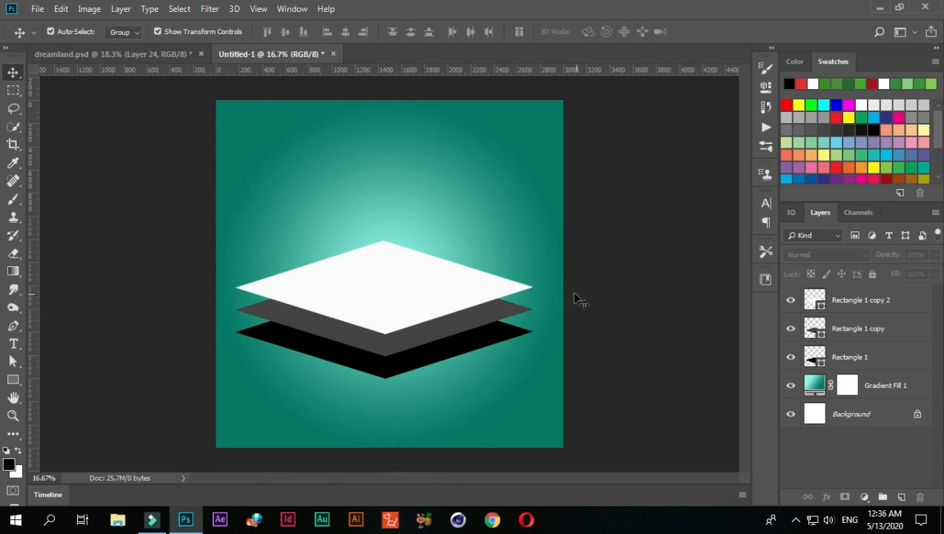
Step: Make a rectangular selection from the white diamond's left corner to the grey diamond's right corner, spanning their full width
{"action": "left_click", "coordinate": [13, 90]}
{"action": "scroll", "coordinate": [271, 302], "scroll_direction": "up", "scroll_amount": 4}
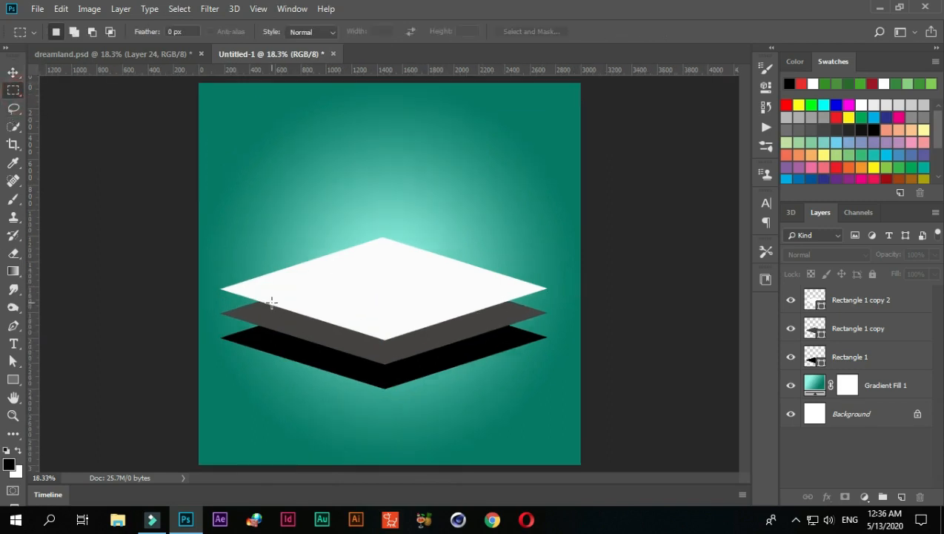
{"action": "left_click_drag", "start_coordinate": [320, 299], "coordinate": [322, 238]}
{"action": "scroll", "coordinate": [230, 236], "scroll_direction": "up", "scroll_amount": 2}
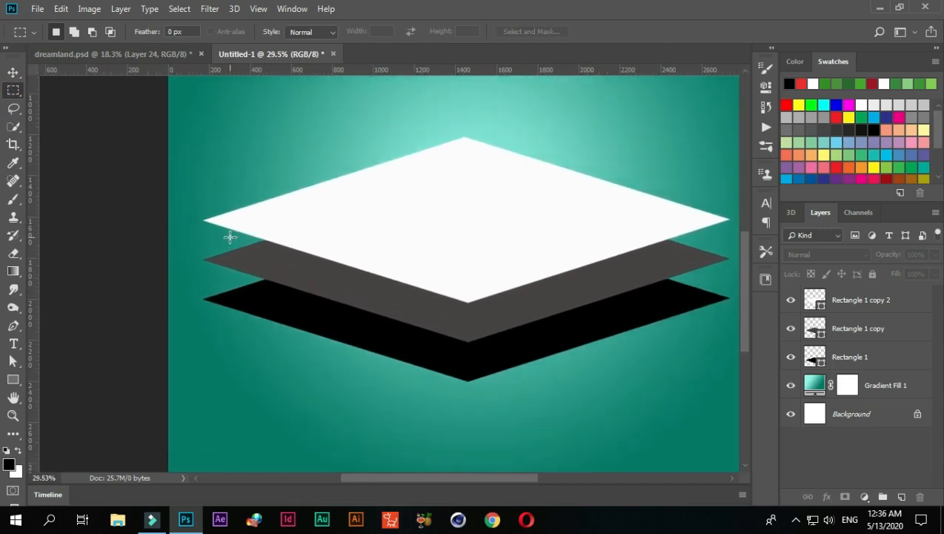
{"action": "scroll", "coordinate": [343, 263], "scroll_direction": "down", "scroll_amount": 1}
{"action": "left_click_drag", "start_coordinate": [431, 247], "coordinate": [363, 232]}
{"action": "scroll", "coordinate": [146, 213], "scroll_direction": "up", "scroll_amount": 1}
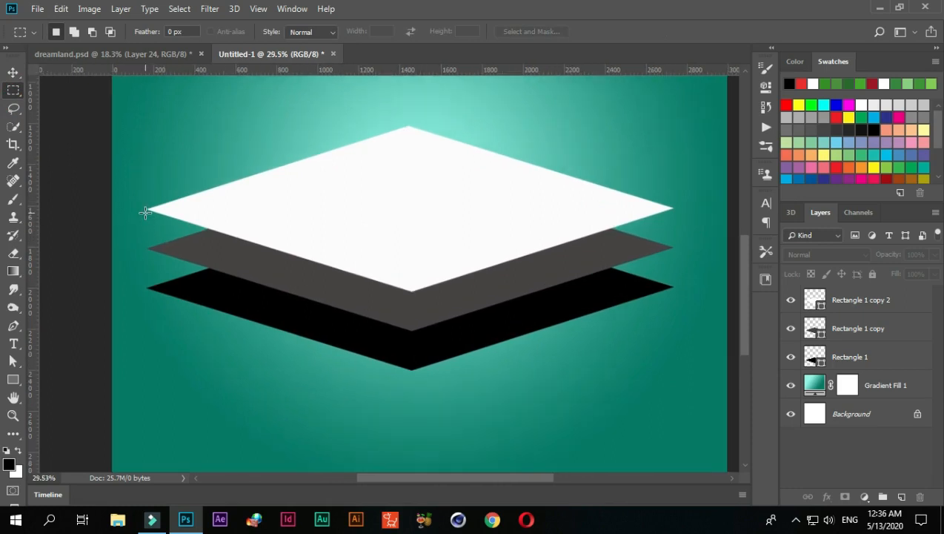
{"action": "scroll", "coordinate": [146, 213], "scroll_direction": "up", "scroll_amount": 1}
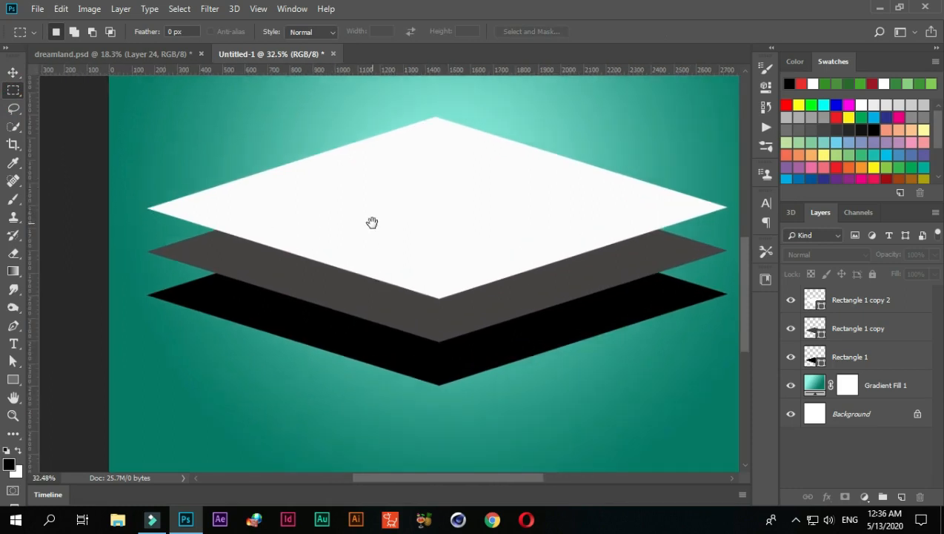
{"action": "left_click_drag", "start_coordinate": [372, 222], "coordinate": [327, 215]}
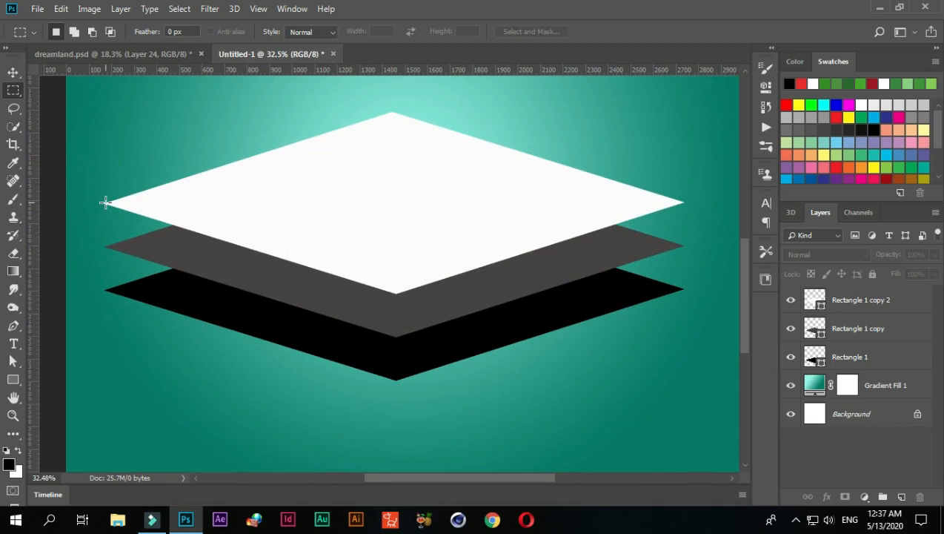
{"action": "left_click_drag", "start_coordinate": [103, 202], "coordinate": [104, 219]}
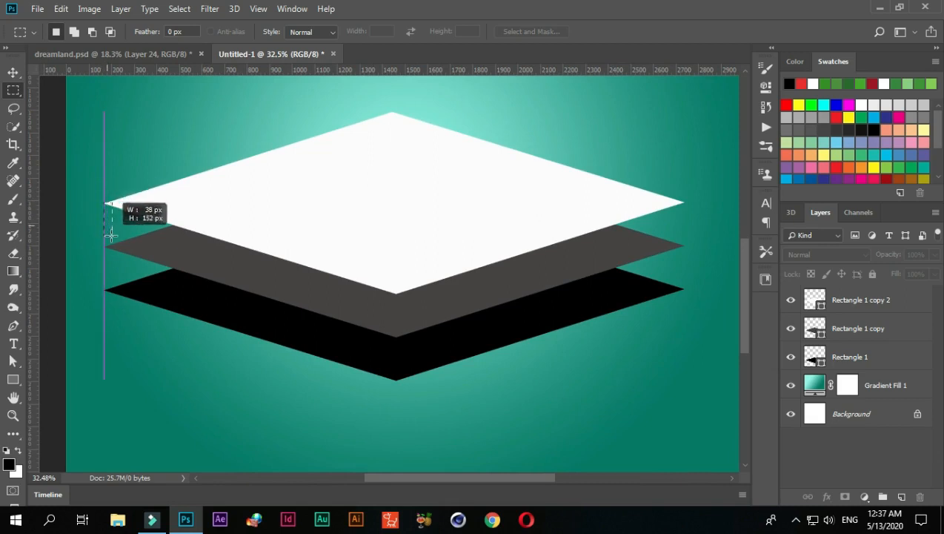
{"action": "left_click_drag", "start_coordinate": [138, 254], "coordinate": [683, 245]}
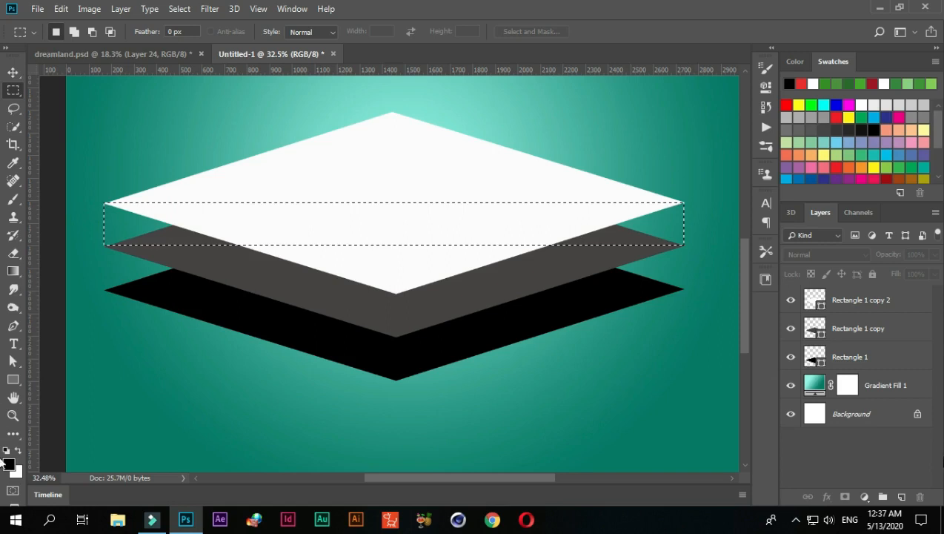
Step: Fill the selection on a new layer by painting with a 927 px brush in the grey sampled from the middle diamond
{"action": "left_click", "coordinate": [903, 497]}
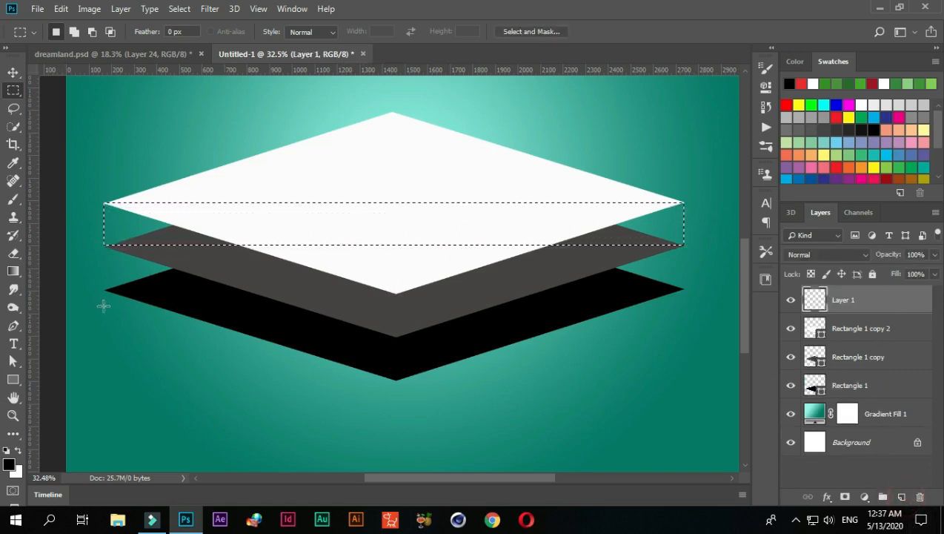
{"action": "key", "text": "i"}
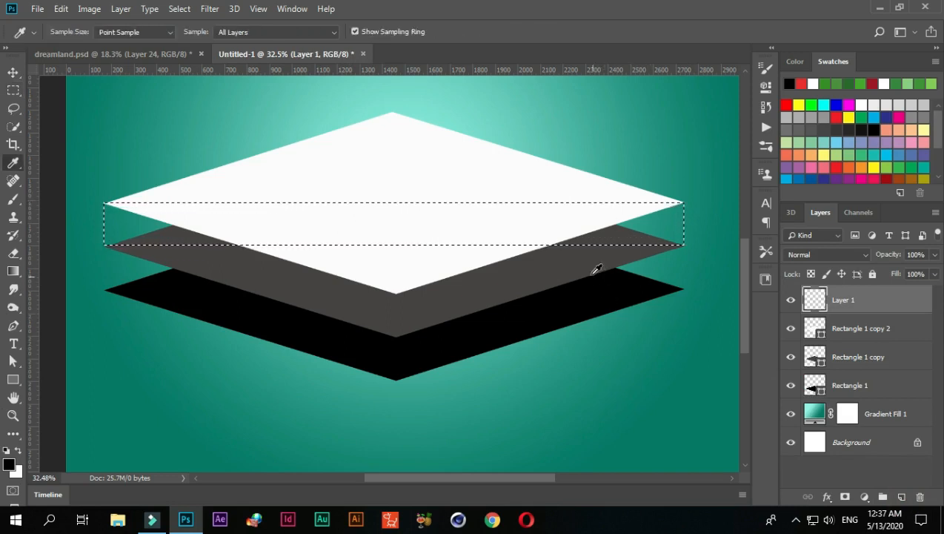
{"action": "left_click", "coordinate": [650, 267]}
{"action": "key", "text": "m"}
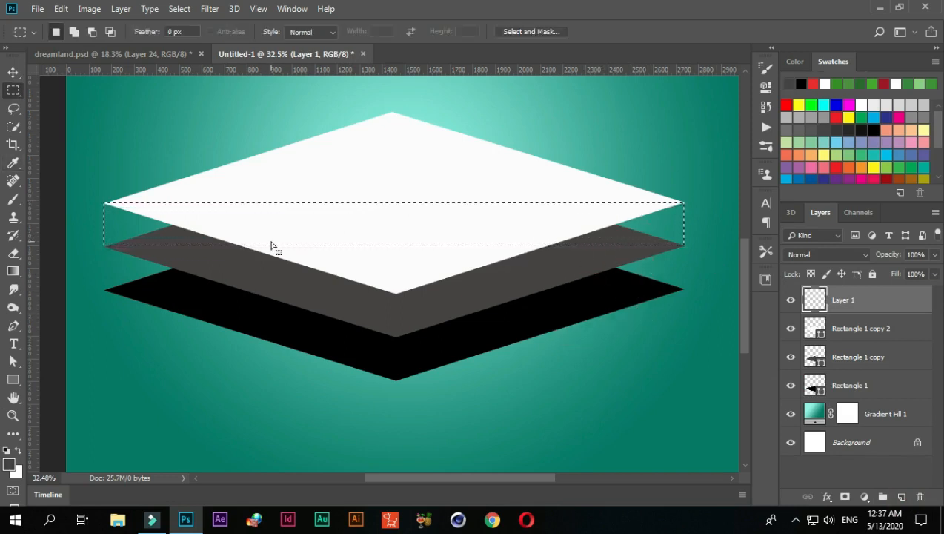
{"action": "key", "text": "b"}
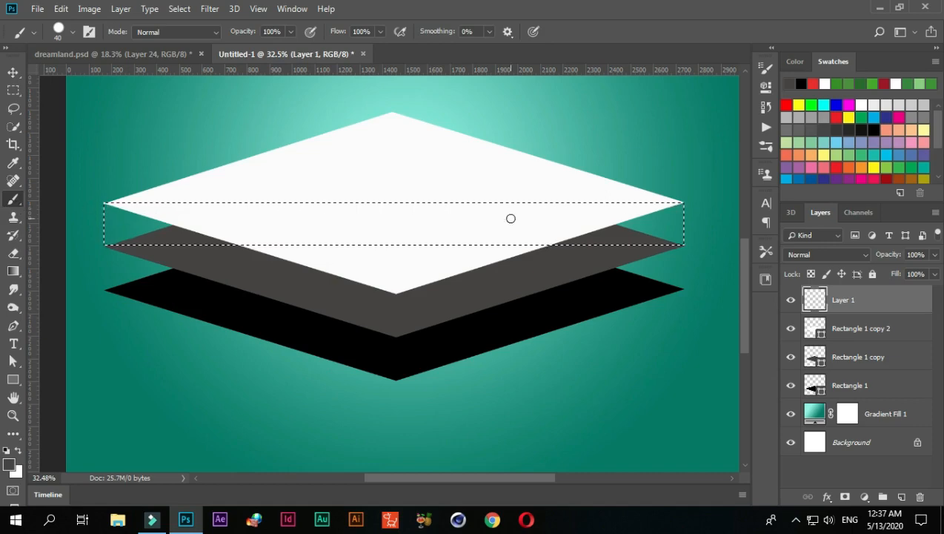
{"action": "left_click_drag", "start_coordinate": [409, 217], "coordinate": [522, 213]}
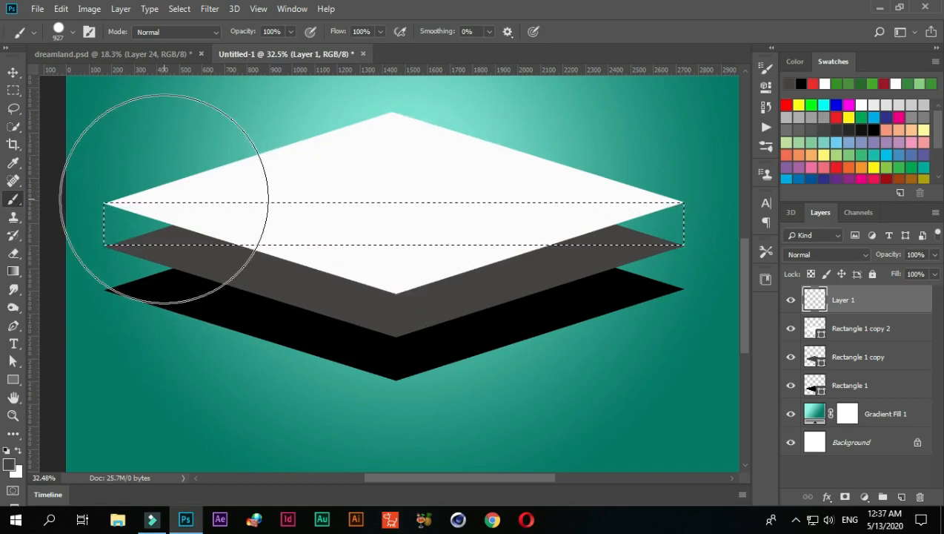
{"action": "left_click_drag", "start_coordinate": [164, 199], "coordinate": [697, 199]}
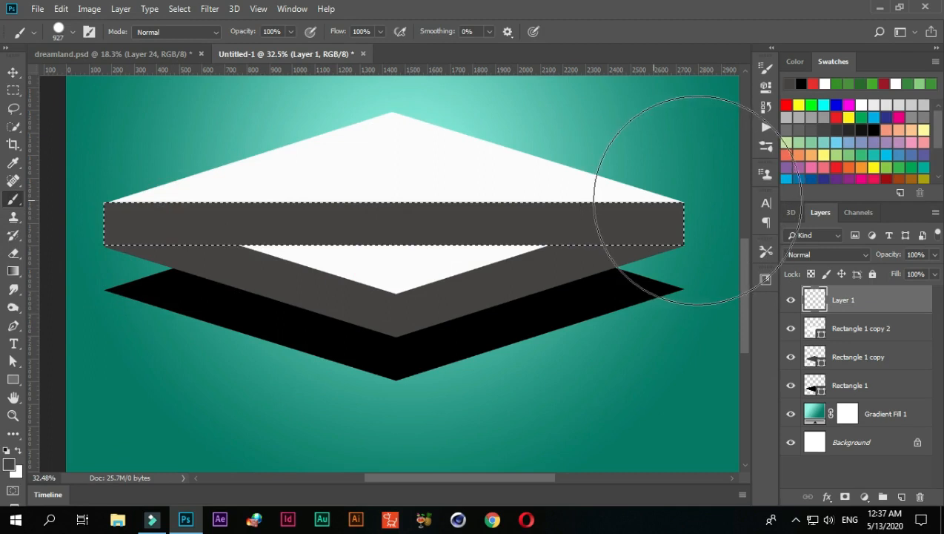
Step: Move the painted grey band's layer directly below the white diamond's layer to form the slab's side walls
{"action": "left_click", "coordinate": [13, 71]}
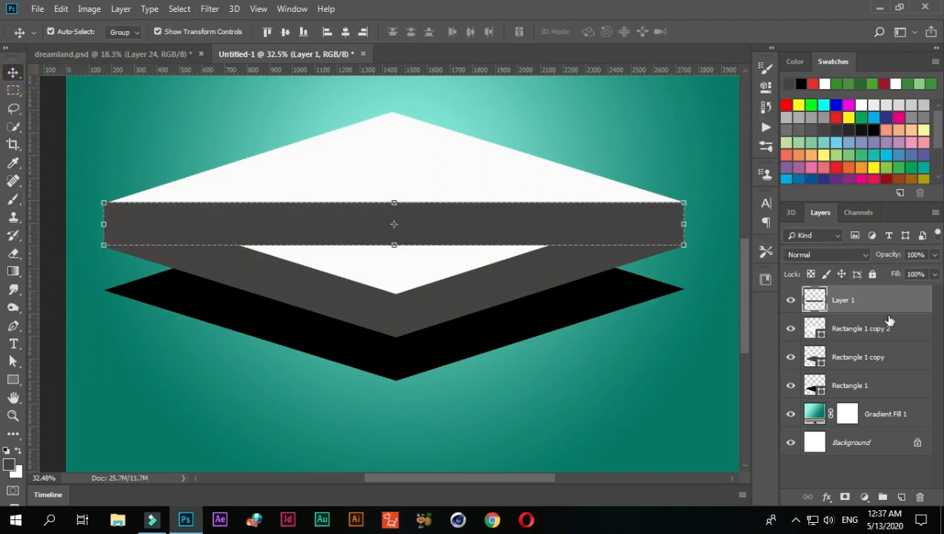
{"action": "left_click_drag", "start_coordinate": [842, 300], "coordinate": [848, 348]}
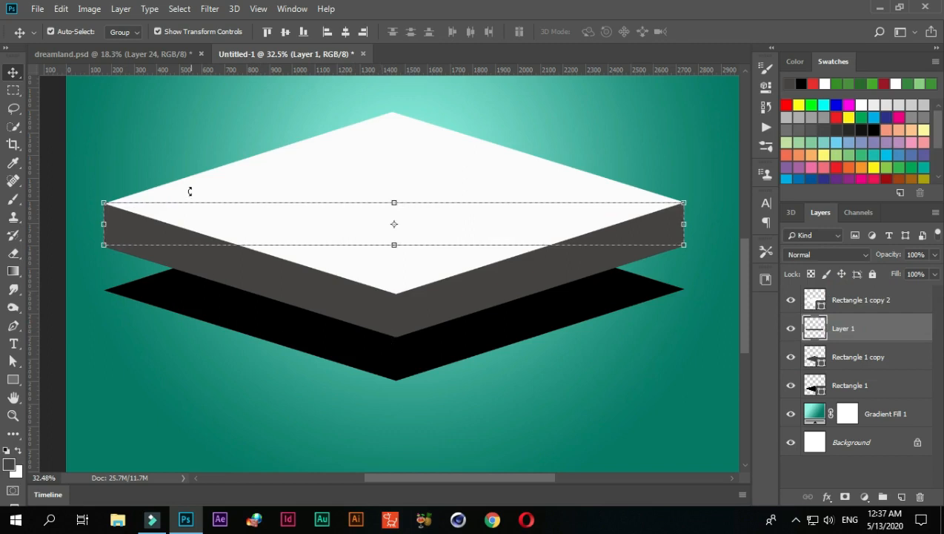
{"action": "left_click", "coordinate": [156, 155]}
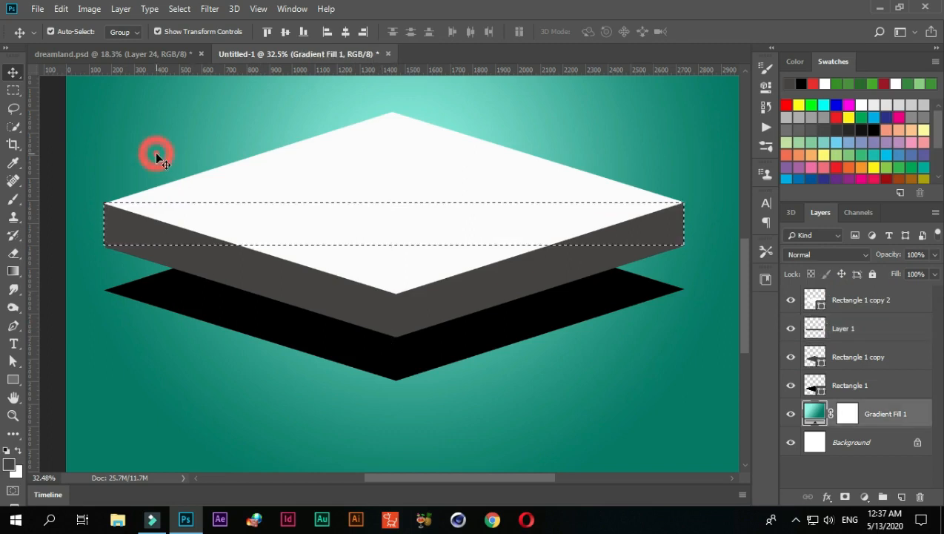
Step: Deselect the band and distort its left end so both corners meet the white and grey diamonds' left corners
{"action": "key", "text": "ctrl+d"}
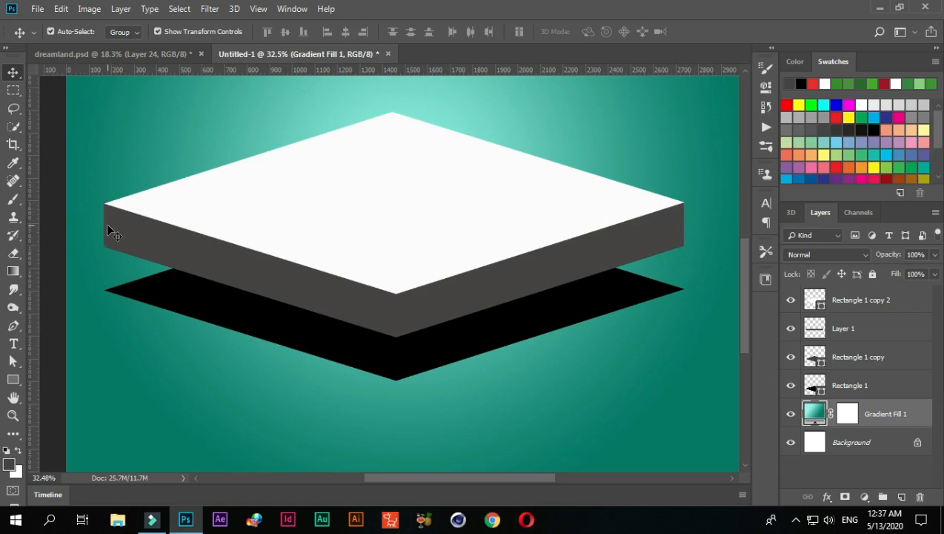
{"action": "left_click_drag", "start_coordinate": [106, 241], "coordinate": [178, 209]}
{"action": "left_click", "coordinate": [164, 209]}
{"action": "scroll", "coordinate": [142, 223], "scroll_direction": "up", "scroll_amount": 3}
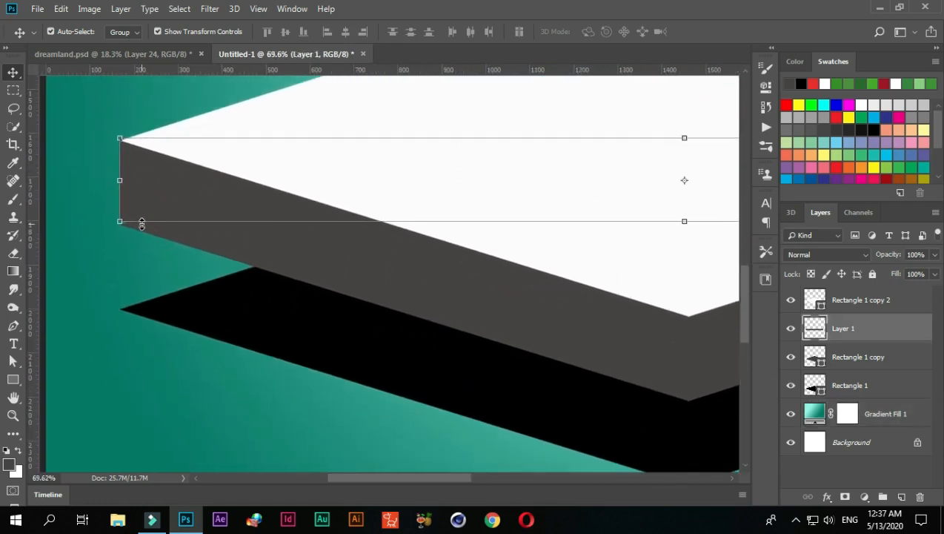
{"action": "scroll", "coordinate": [141, 223], "scroll_direction": "up", "scroll_amount": 2}
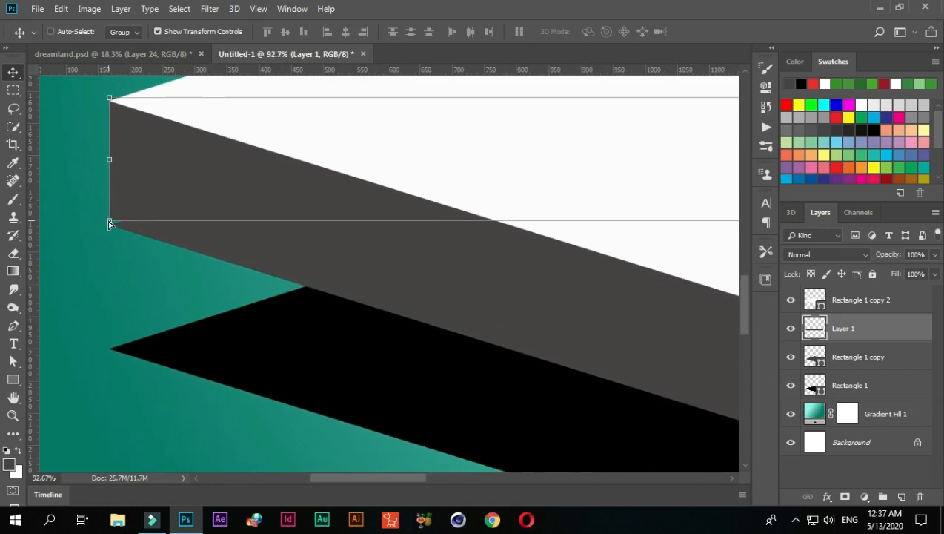
{"action": "left_click_drag", "start_coordinate": [109, 224], "coordinate": [109, 229]}
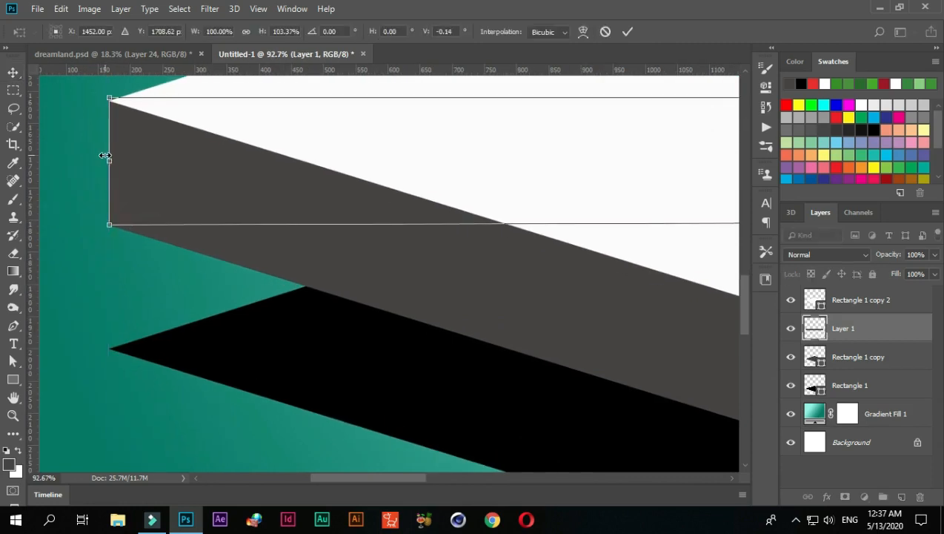
{"action": "scroll", "coordinate": [107, 154], "scroll_direction": "up", "scroll_amount": 4}
{"action": "scroll", "coordinate": [95, 148], "scroll_direction": "down", "scroll_amount": 5}
{"action": "left_click_drag", "start_coordinate": [165, 112], "coordinate": [153, 173]}
{"action": "scroll", "coordinate": [126, 148], "scroll_direction": "up", "scroll_amount": 7}
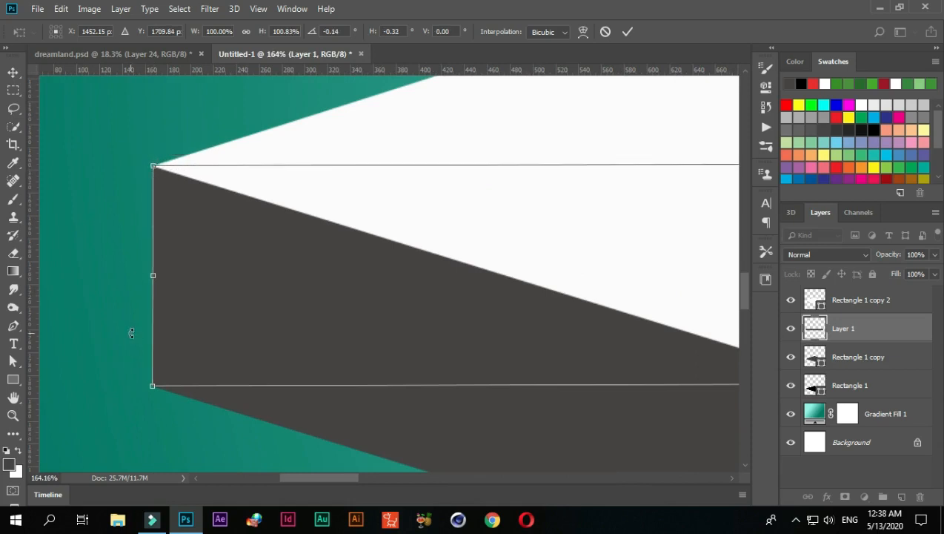
{"action": "key", "text": "Return"}
{"action": "left_click", "coordinate": [103, 305]}
Step: Adjust the grey band's lower right corner to line up with the grey diamond's right corner
{"action": "scroll", "coordinate": [356, 378], "scroll_direction": "down", "scroll_amount": 5}
{"action": "scroll", "coordinate": [338, 353], "scroll_direction": "up", "scroll_amount": 7}
{"action": "left_click", "coordinate": [341, 354]}
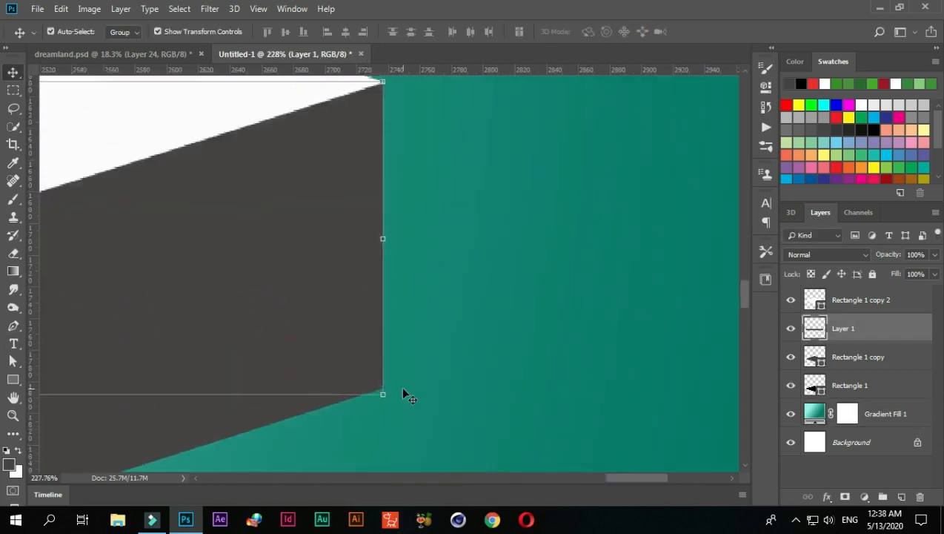
{"action": "scroll", "coordinate": [397, 390], "scroll_direction": "up", "scroll_amount": 2}
{"action": "left_click_drag", "start_coordinate": [374, 394], "coordinate": [374, 400]}
{"action": "left_click", "coordinate": [628, 32]}
{"action": "left_click", "coordinate": [452, 297]}
{"action": "scroll", "coordinate": [341, 371], "scroll_direction": "down", "scroll_amount": 5}
{"action": "scroll", "coordinate": [341, 376], "scroll_direction": "down", "scroll_amount": 7}
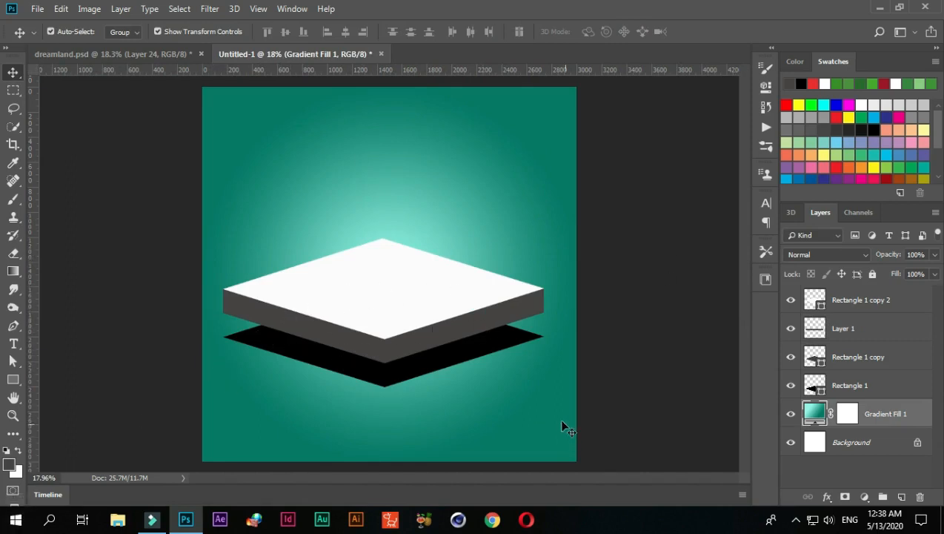
{"action": "scroll", "coordinate": [445, 362], "scroll_direction": "up", "scroll_amount": 2}
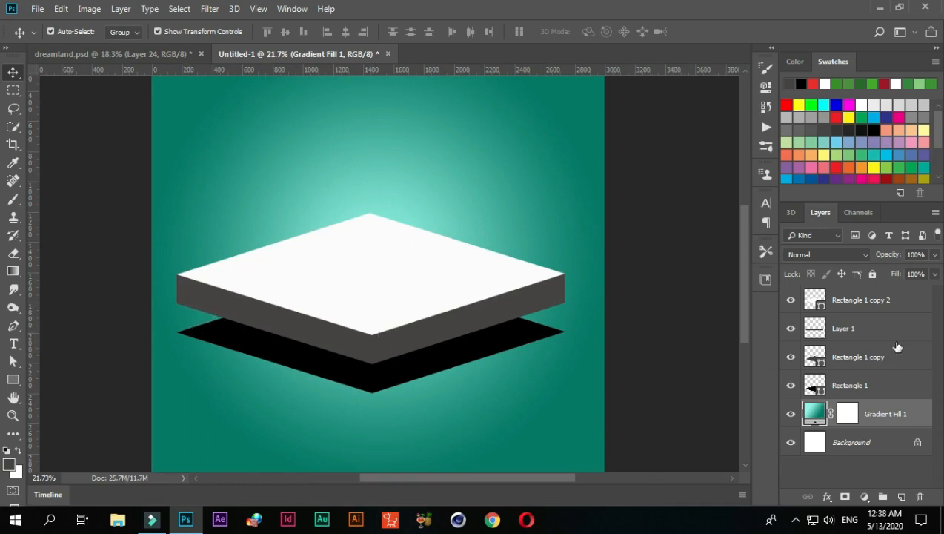
Step: Place the ground-2696607 image from the project folder directly above the grey diamond's layer
{"action": "left_click", "coordinate": [858, 359]}
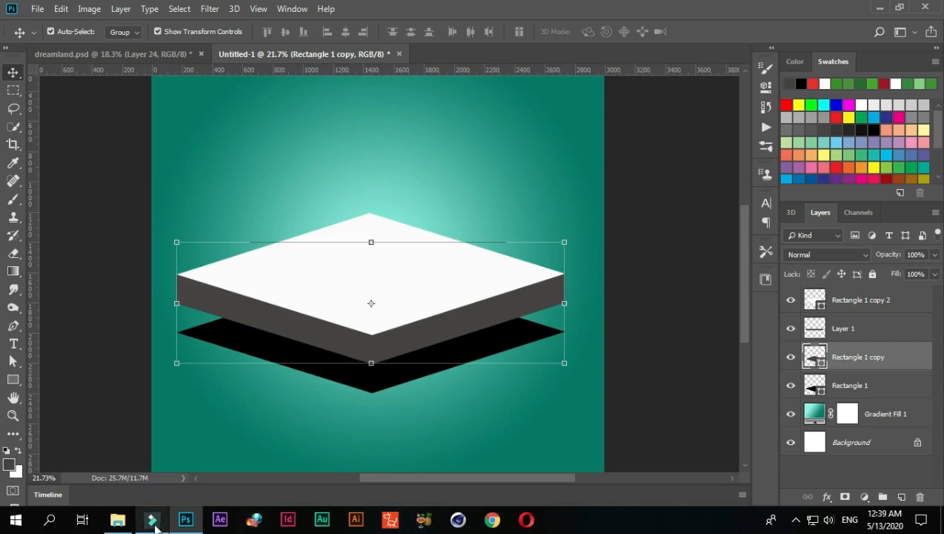
{"action": "left_click", "coordinate": [116, 521]}
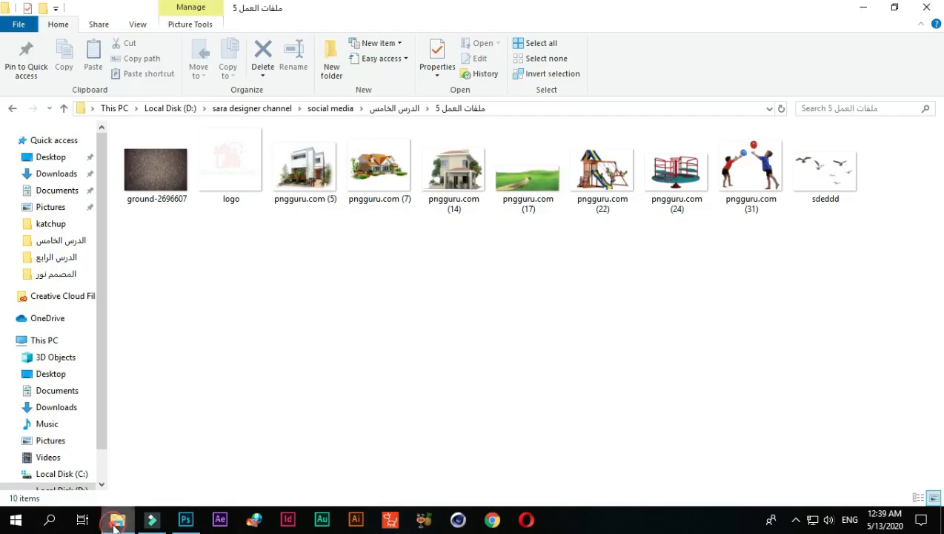
{"action": "left_click_drag", "start_coordinate": [153, 168], "coordinate": [260, 378]}
{"action": "left_click_drag", "start_coordinate": [358, 323], "coordinate": [358, 323]}
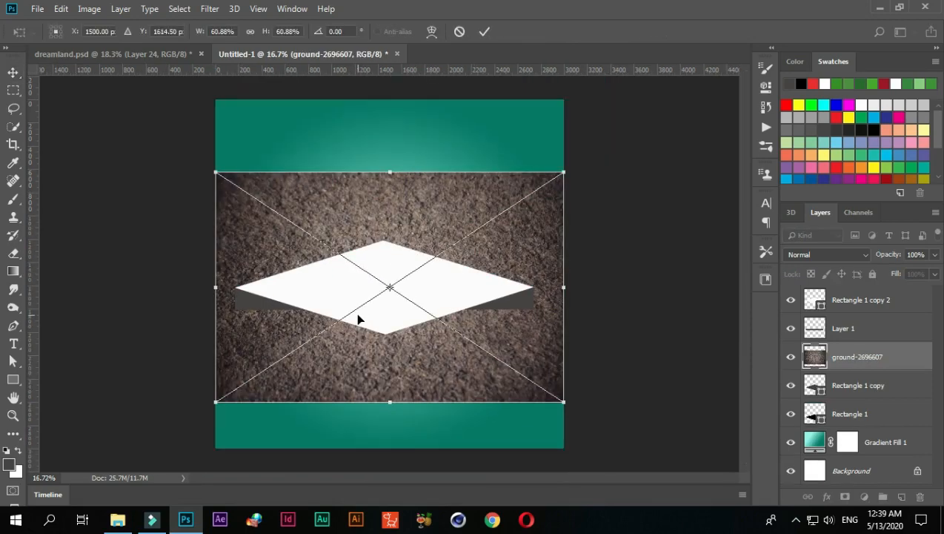
{"action": "scroll", "coordinate": [358, 318], "scroll_direction": "up", "scroll_amount": 2}
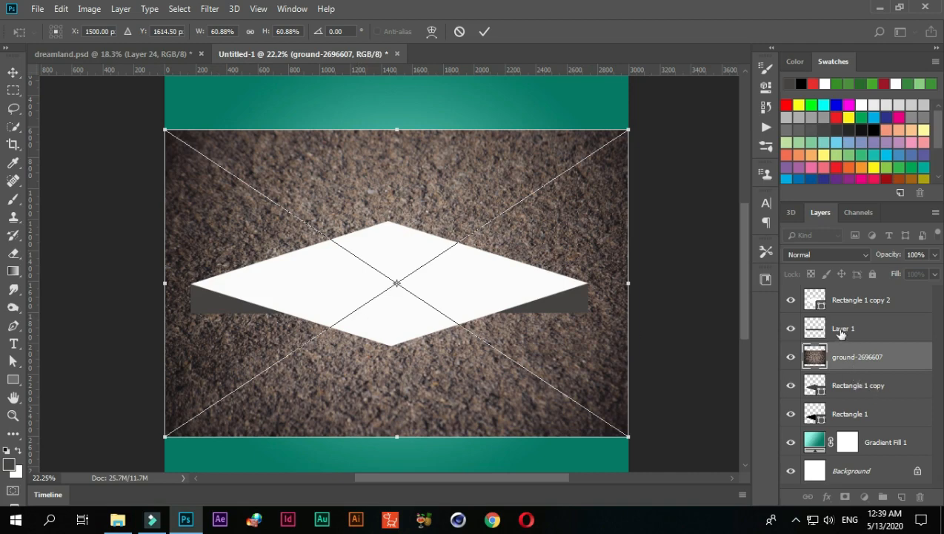
{"action": "left_click", "coordinate": [484, 31]}
Step: Move the grey band's layer below the ground image and merge it with the grey diamond's layer
{"action": "left_click", "coordinate": [847, 331]}
{"action": "left_click_drag", "start_coordinate": [847, 331], "coordinate": [849, 369]}
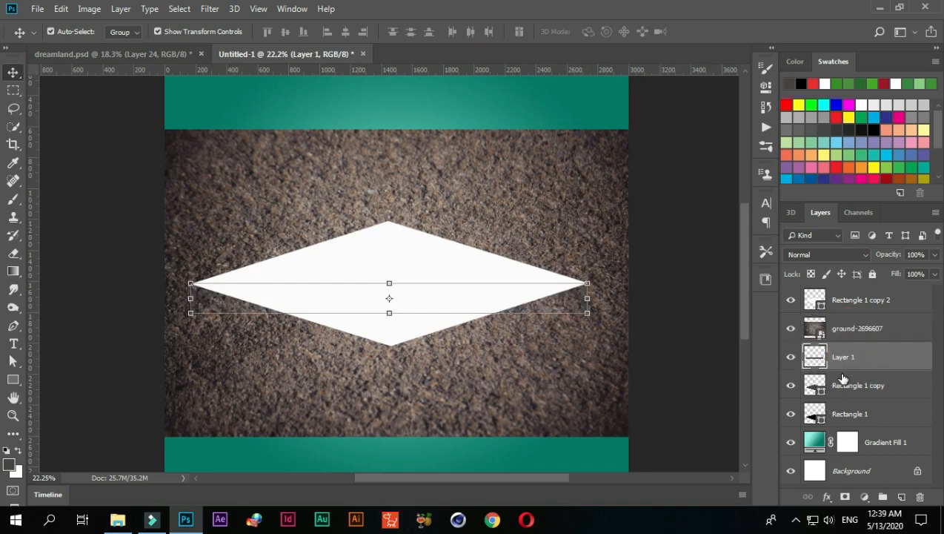
{"action": "left_click", "coordinate": [841, 386], "text": "ctrl"}
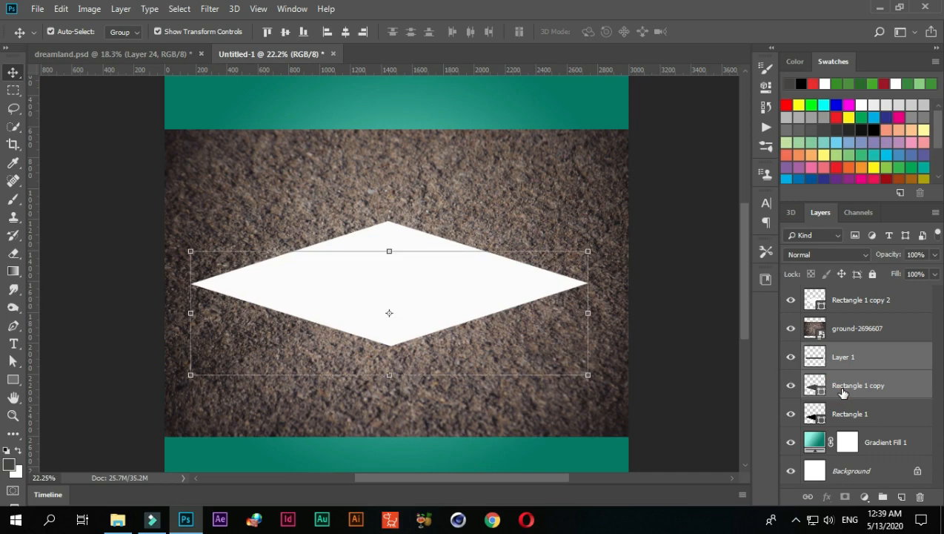
{"action": "key", "text": "ctrl"}
{"action": "key", "text": "ctrl+e"}
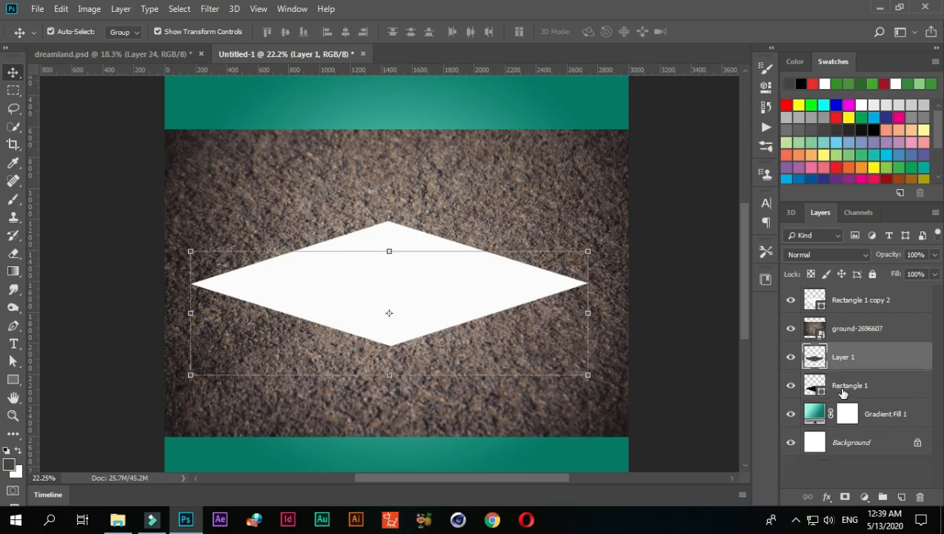
Step: Shift the ground texture slightly down and clip it to the merged grey slab layer
{"action": "left_click", "coordinate": [843, 326]}
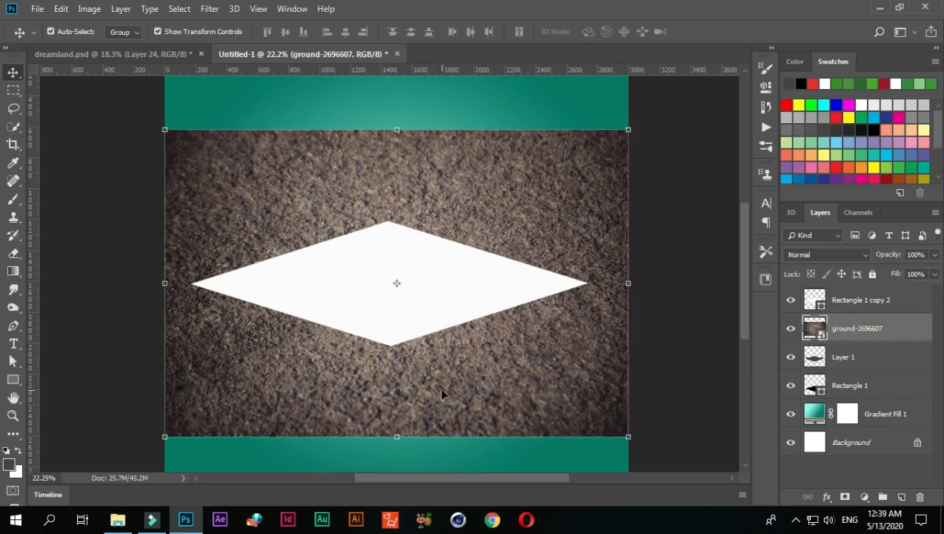
{"action": "left_click_drag", "start_coordinate": [438, 382], "coordinate": [447, 394]}
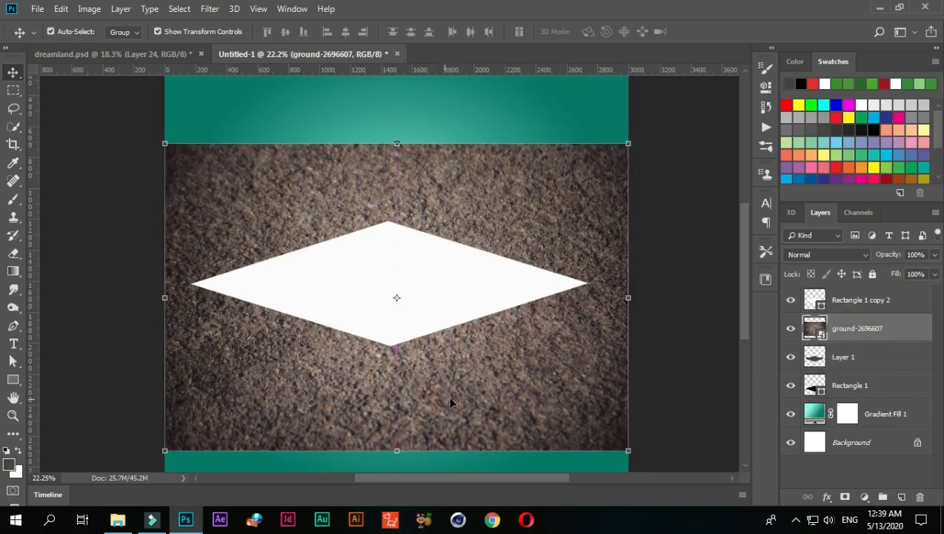
{"action": "right_click", "coordinate": [859, 327]}
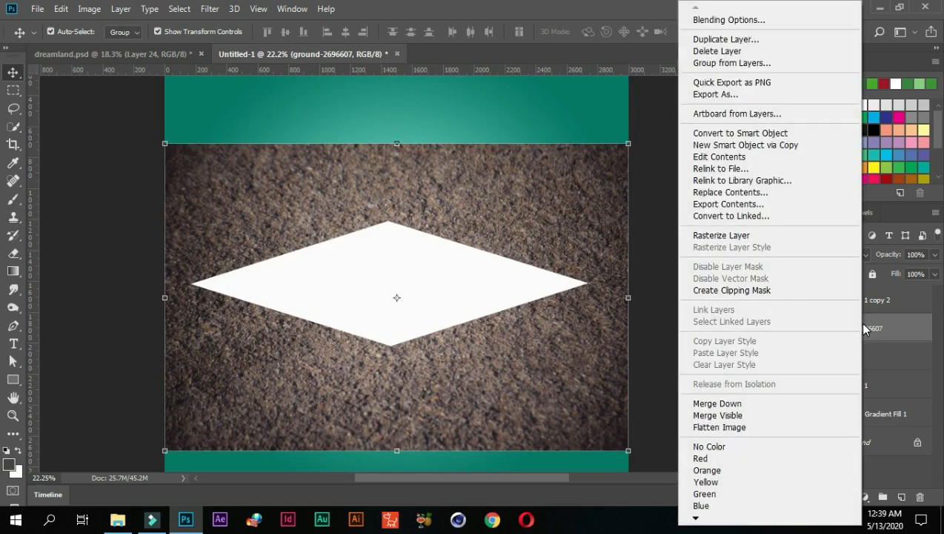
{"action": "left_click", "coordinate": [736, 291]}
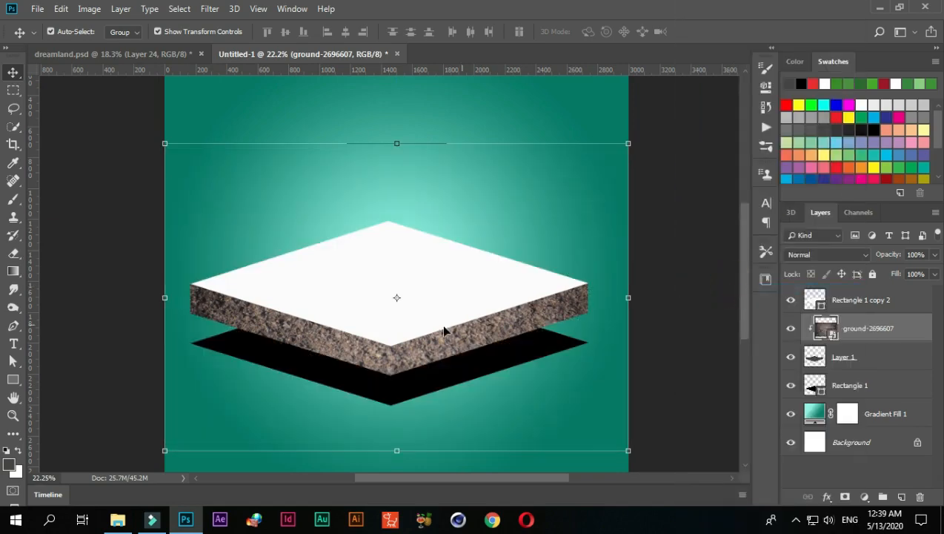
{"action": "left_click", "coordinate": [672, 301]}
{"action": "scroll", "coordinate": [454, 358], "scroll_direction": "down", "scroll_amount": 2}
{"action": "scroll", "coordinate": [455, 357], "scroll_direction": "down", "scroll_amount": 1}
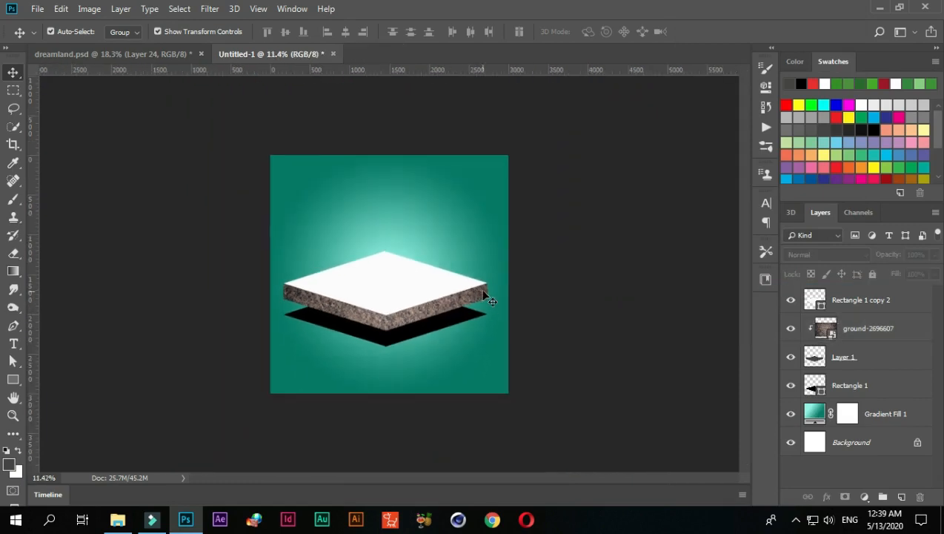
{"action": "scroll", "coordinate": [423, 315], "scroll_direction": "up", "scroll_amount": 3}
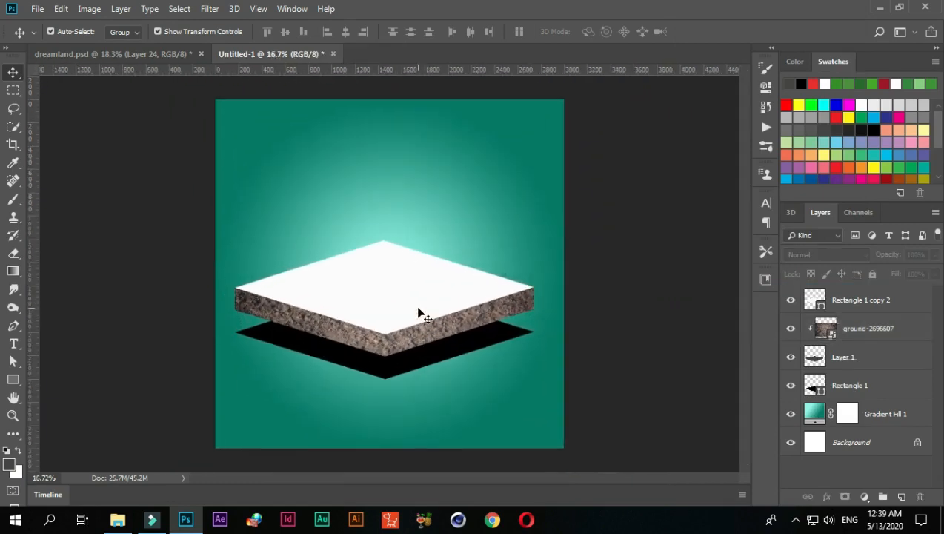
Step: Add a Brightness/Contrast adjustment clipped to the ground texture, with brightness -92 and contrast 70
{"action": "left_click", "coordinate": [885, 336]}
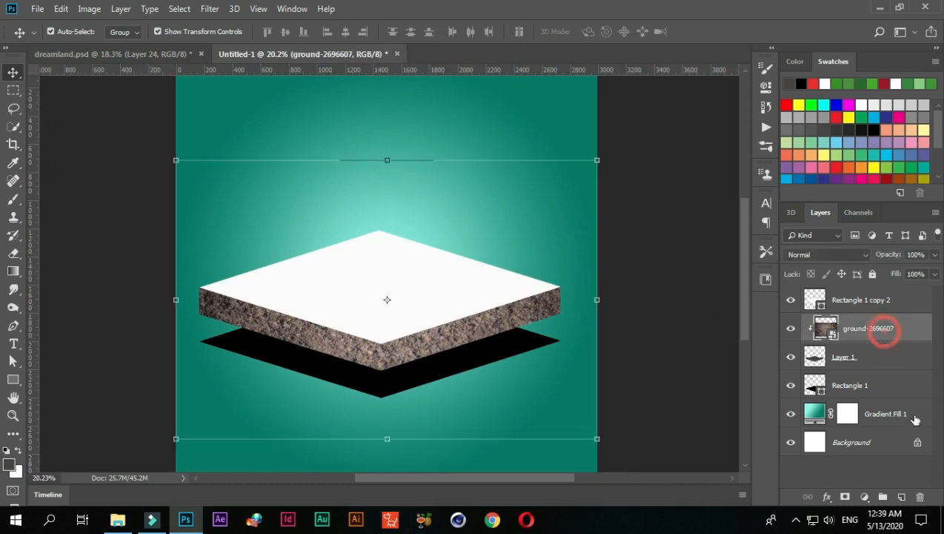
{"action": "left_click", "coordinate": [867, 498]}
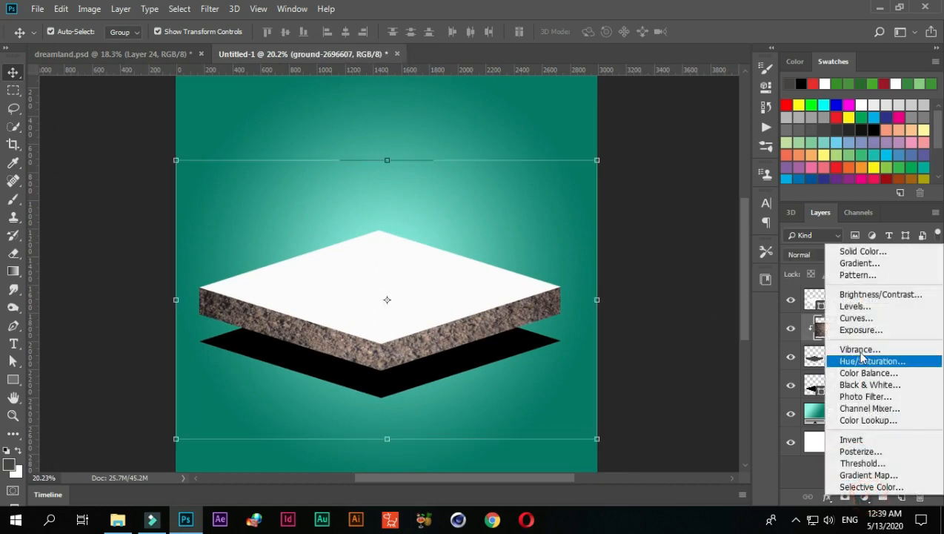
{"action": "left_click", "coordinate": [881, 294]}
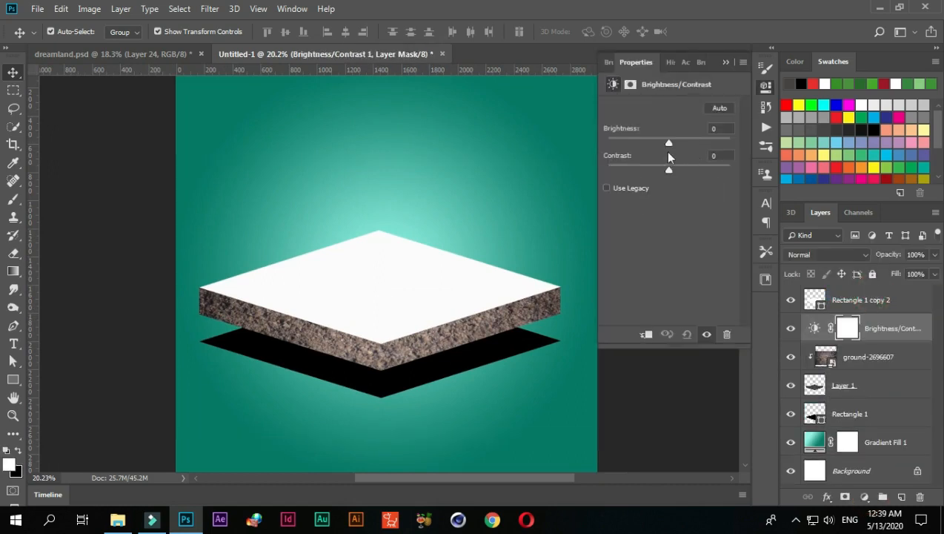
{"action": "left_click", "coordinate": [644, 334]}
{"action": "left_click_drag", "start_coordinate": [670, 144], "coordinate": [618, 138]}
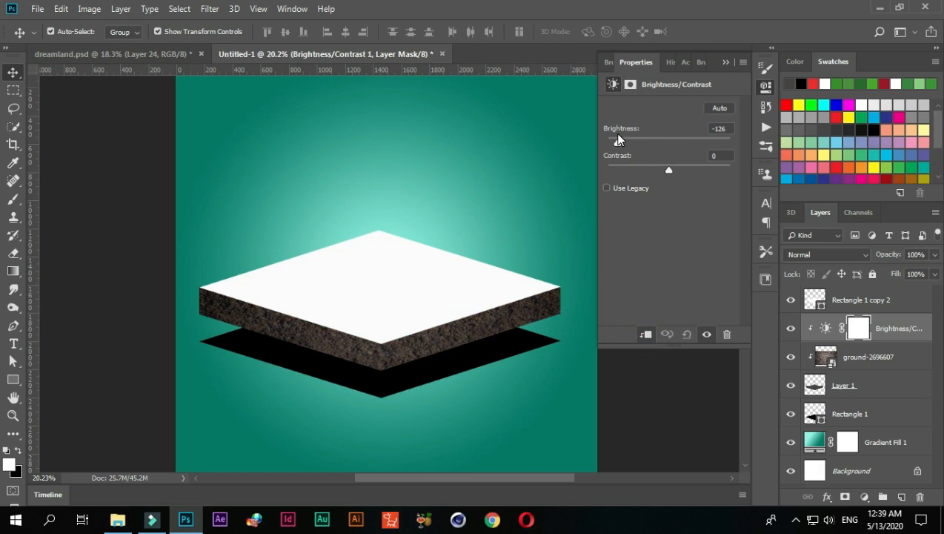
{"action": "left_click_drag", "start_coordinate": [668, 169], "coordinate": [730, 173]}
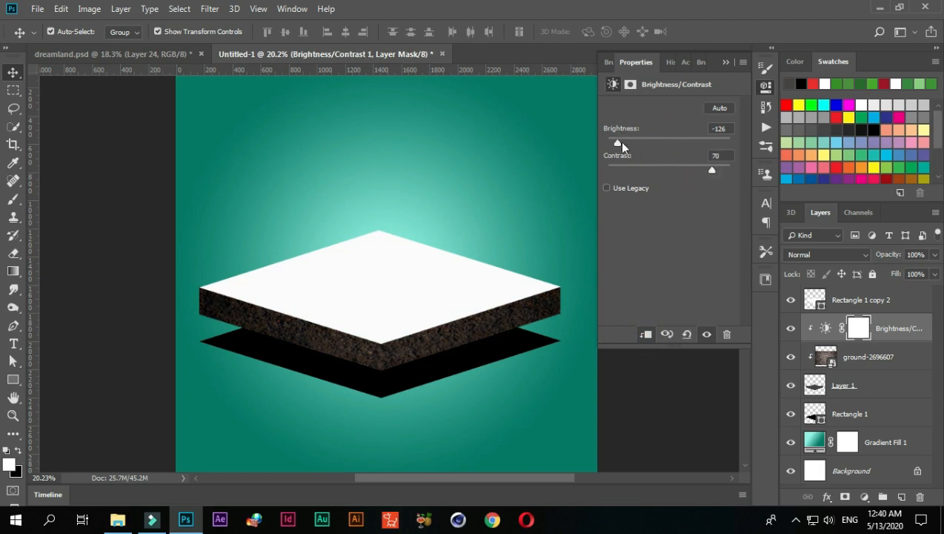
{"action": "left_click_drag", "start_coordinate": [621, 144], "coordinate": [632, 146]}
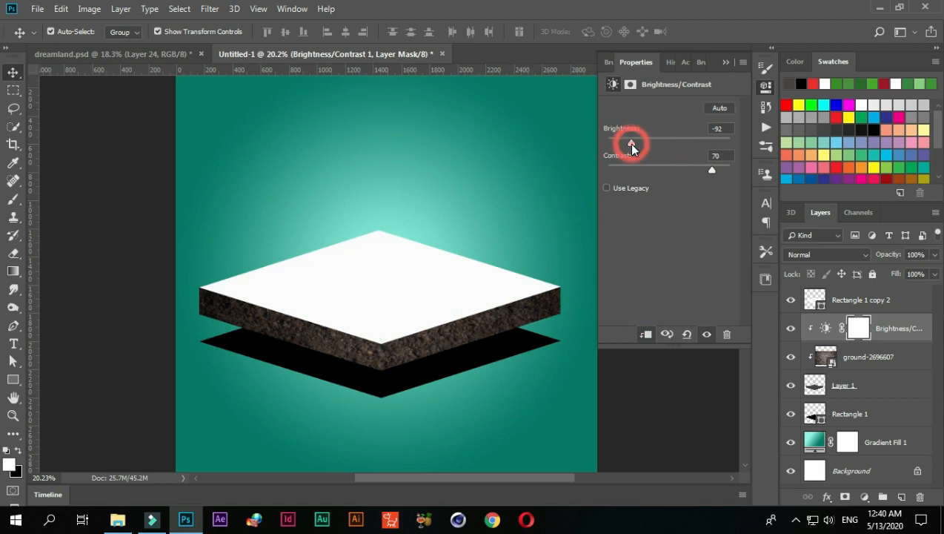
{"action": "left_click", "coordinate": [726, 61]}
{"action": "scroll", "coordinate": [560, 326], "scroll_direction": "down", "scroll_amount": 2}
{"action": "scroll", "coordinate": [563, 327], "scroll_direction": "up", "scroll_amount": 1}
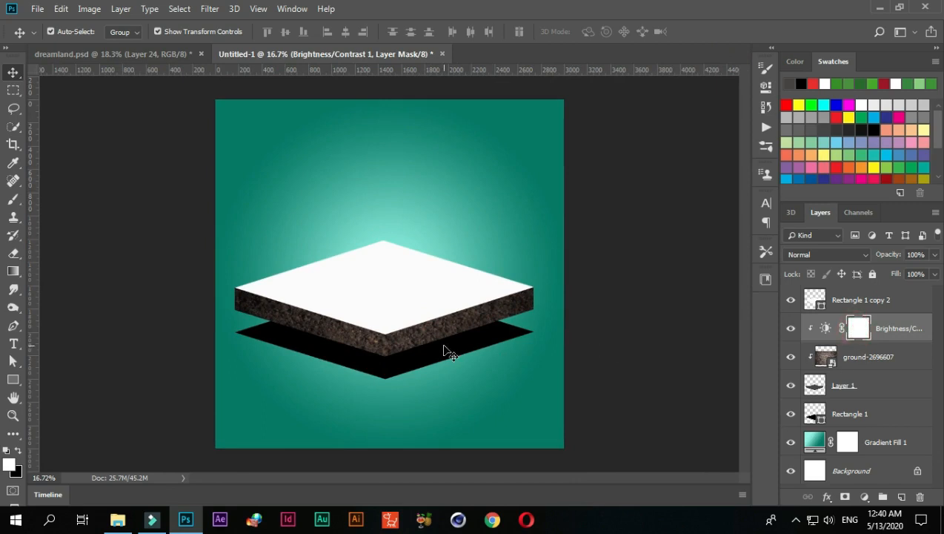
Step: Paint black on the Brightness/Contrast mask along the slab's left wall with a 185 px brush
{"action": "key", "text": "b"}
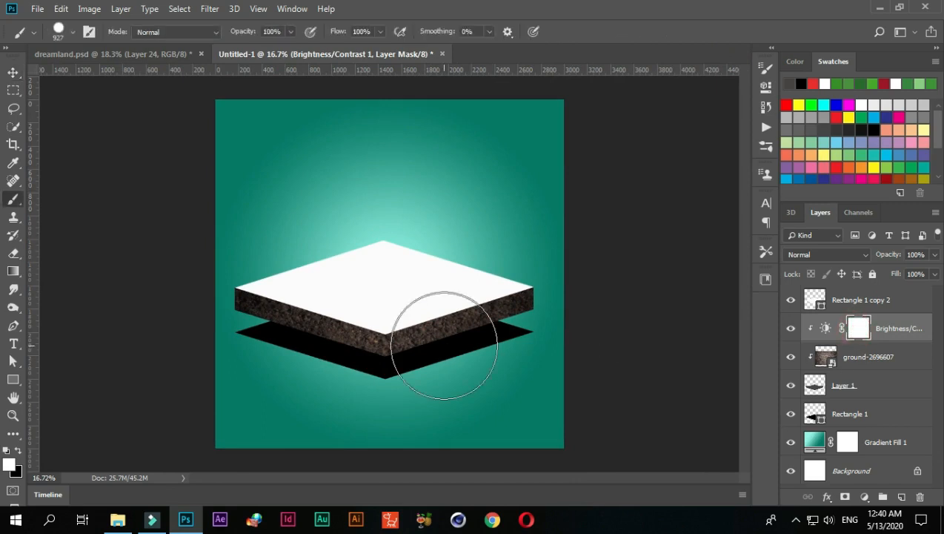
{"action": "mouse_move", "coordinate": [449, 347]}
{"action": "left_mouse_down"}
{"action": "mouse_move", "coordinate": [454, 320]}
{"action": "mouse_move", "coordinate": [401, 323]}
{"action": "mouse_move", "coordinate": [412, 323]}
{"action": "left_mouse_up"}
{"action": "scroll", "coordinate": [222, 351], "scroll_direction": "up", "scroll_amount": 3}
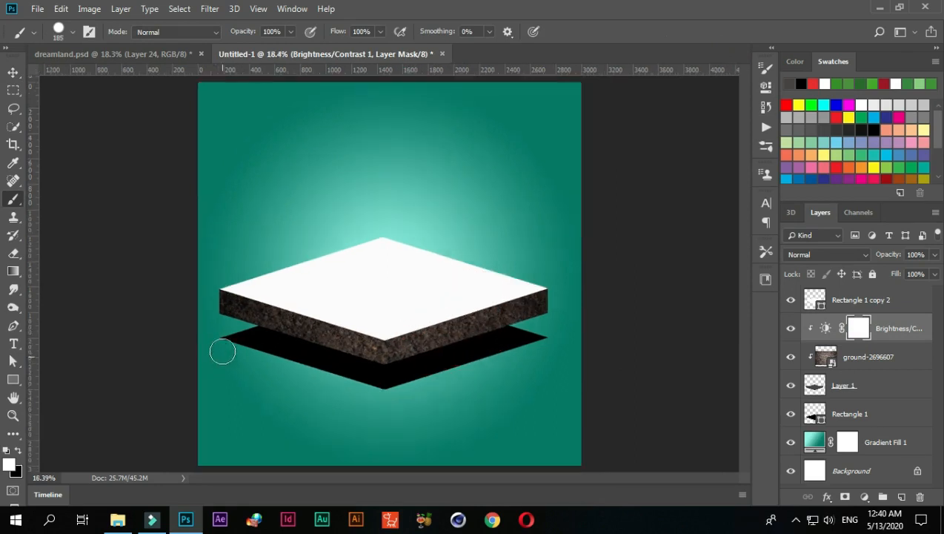
{"action": "key", "text": "x"}
{"action": "mouse_move", "coordinate": [225, 289]}
{"action": "left_mouse_down"}
{"action": "mouse_move", "coordinate": [279, 311]}
{"action": "mouse_move", "coordinate": [377, 345]}
{"action": "mouse_move", "coordinate": [402, 344]}
{"action": "mouse_move", "coordinate": [404, 370]}
{"action": "left_mouse_up"}
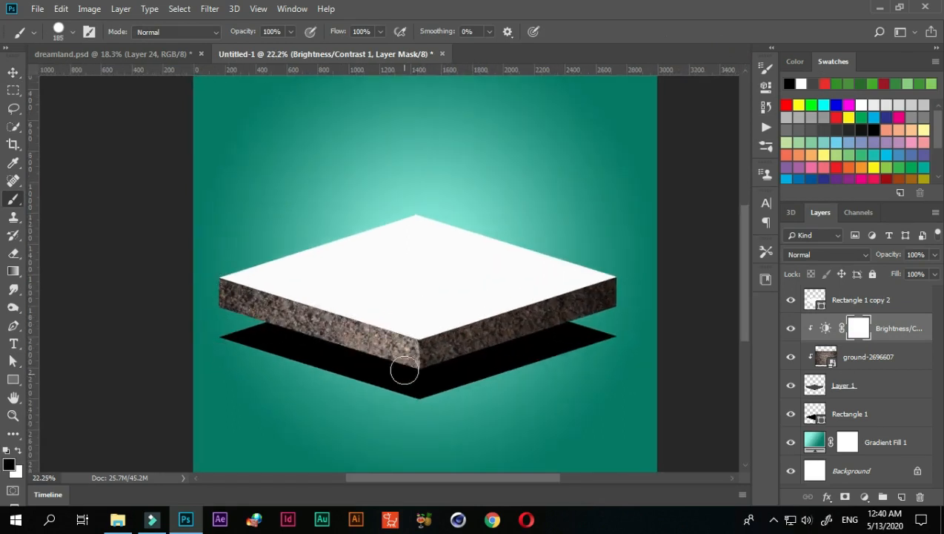
Step: Refine the mask at the slab's front corner, painting white on the right wall and black on the left wall
{"action": "scroll", "coordinate": [406, 377], "scroll_direction": "up", "scroll_amount": 3}
{"action": "key", "text": "x"}
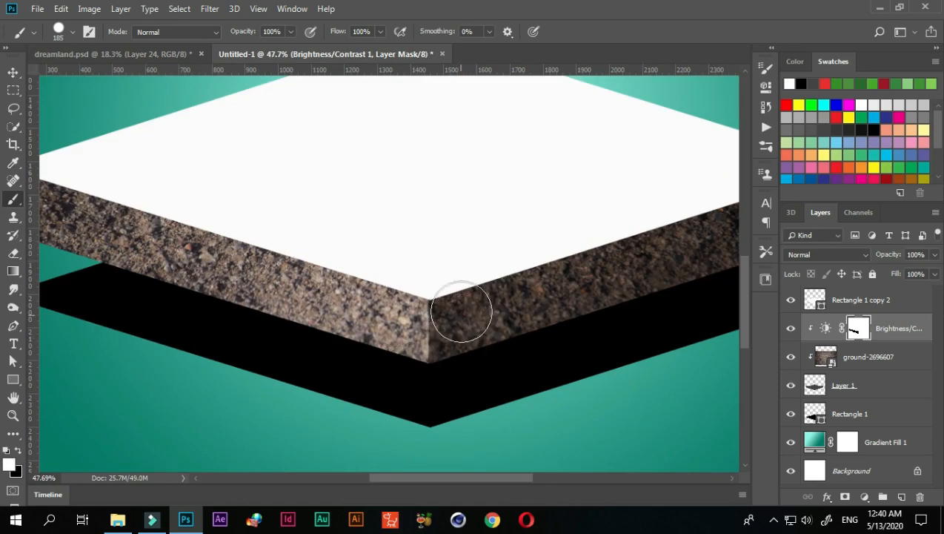
{"action": "left_click", "coordinate": [459, 309]}
{"action": "left_click_drag", "start_coordinate": [459, 309], "coordinate": [400, 294]}
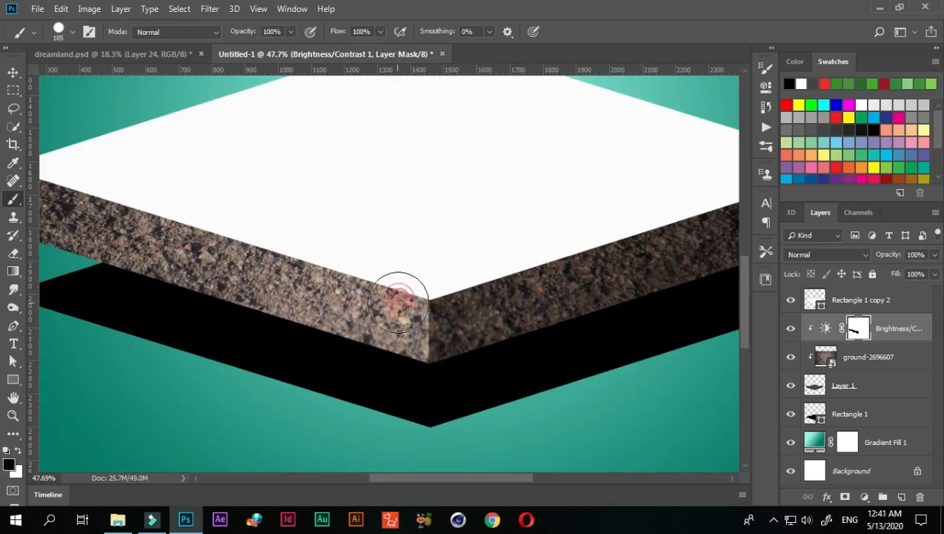
{"action": "key", "text": "ctrl+0"}
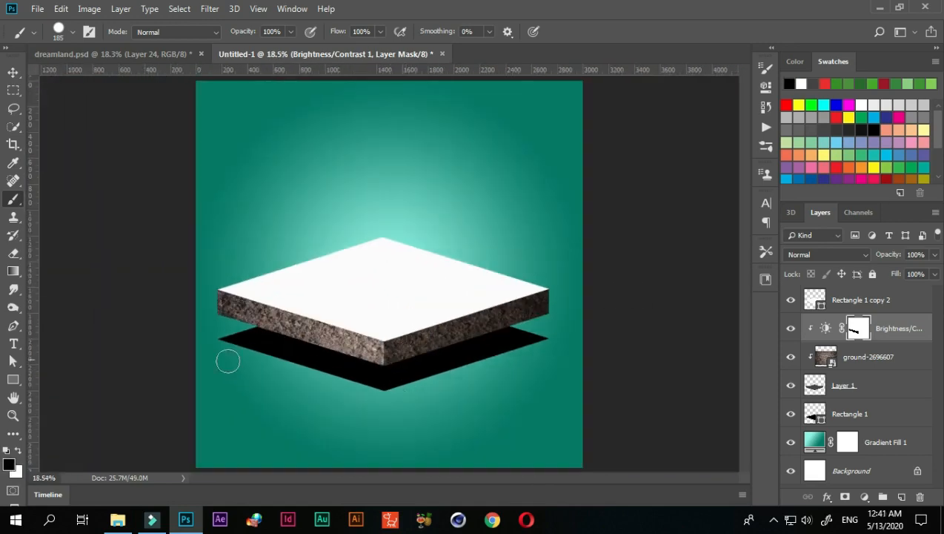
{"action": "left_click", "coordinate": [13, 71]}
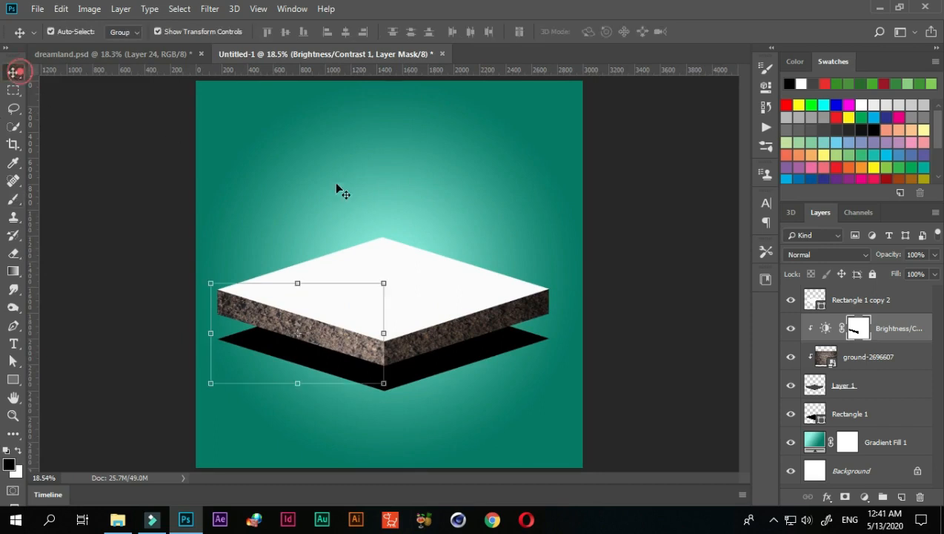
Step: Place the meadow image pngguru.com (17) from the project folder above the white top diamond layer Rectangle 1 copy 2
{"action": "left_click", "coordinate": [591, 295]}
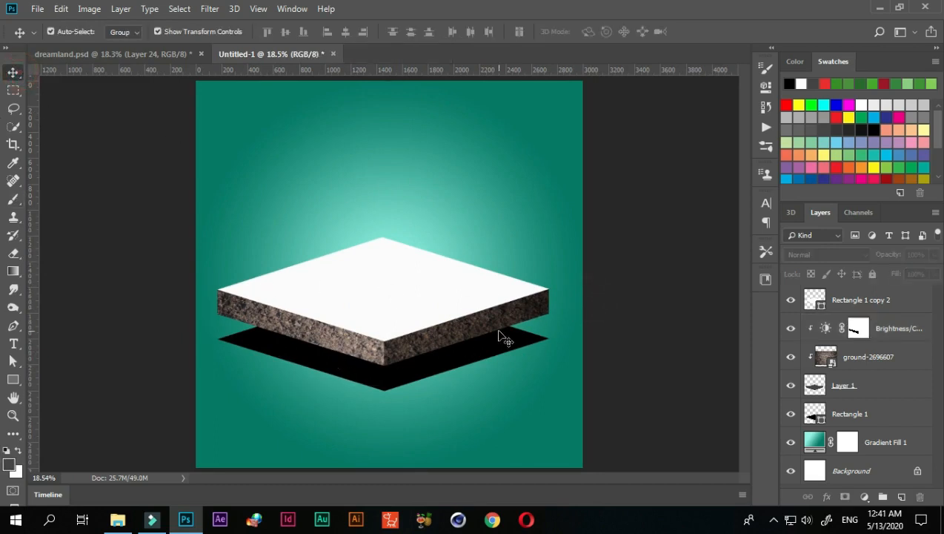
{"action": "left_click", "coordinate": [867, 301]}
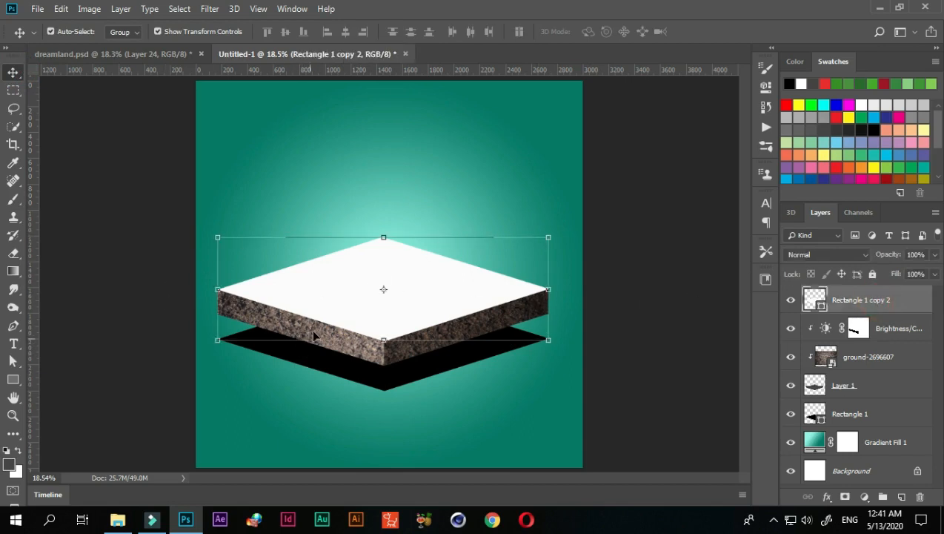
{"action": "left_click", "coordinate": [117, 519]}
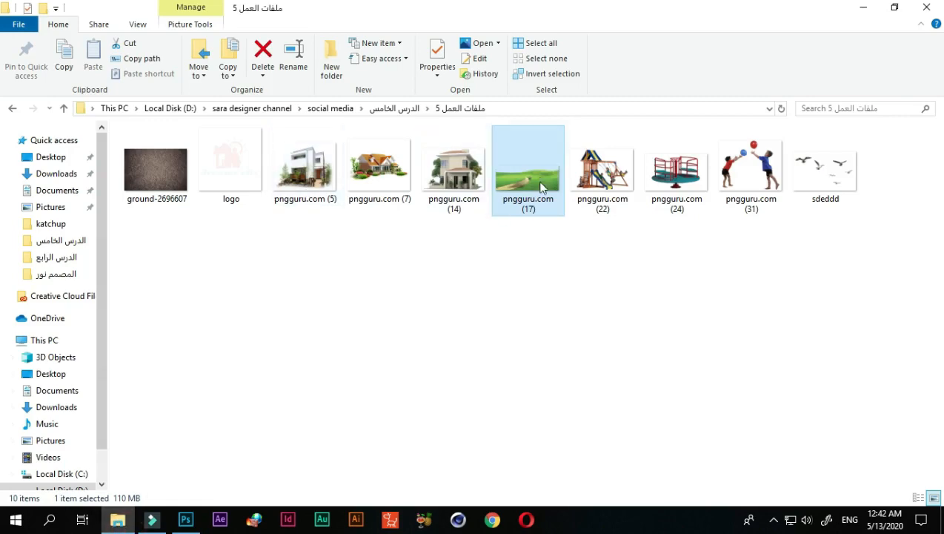
{"action": "left_click_drag", "start_coordinate": [541, 187], "coordinate": [374, 314]}
{"action": "scroll", "coordinate": [374, 310], "scroll_direction": "down", "scroll_amount": 1}
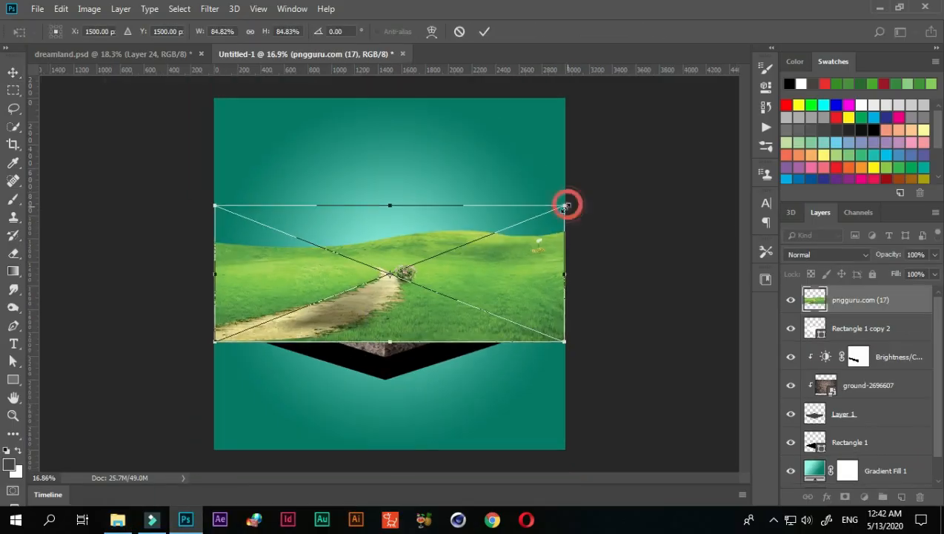
Step: Scale the meadow image to 86.60% width and 83.60% height, positioned over the slab's top face, and apply the transform
{"action": "left_click_drag", "start_coordinate": [566, 204], "coordinate": [533, 220]}
{"action": "left_click_drag", "start_coordinate": [345, 314], "coordinate": [396, 309]}
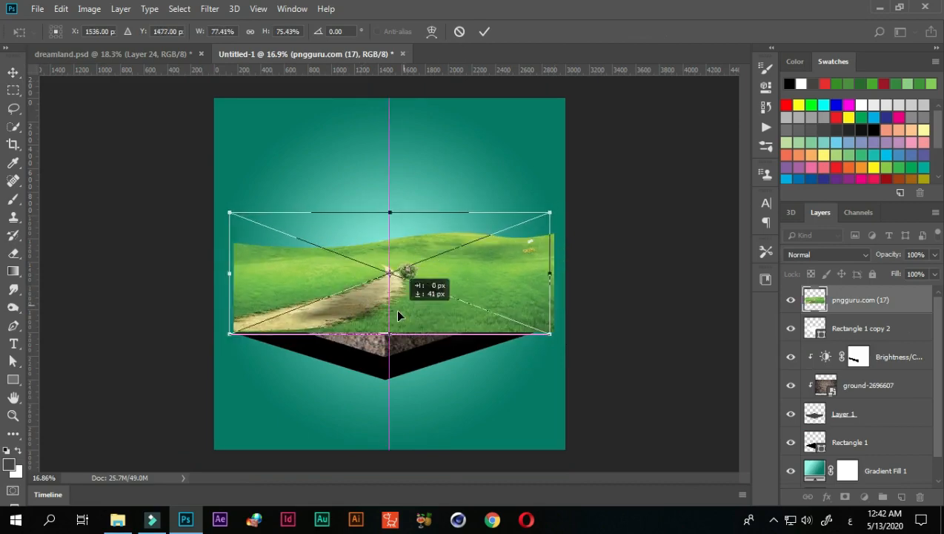
{"action": "left_click_drag", "start_coordinate": [550, 211], "coordinate": [558, 205]}
{"action": "left_click_drag", "start_coordinate": [389, 305], "coordinate": [416, 295]}
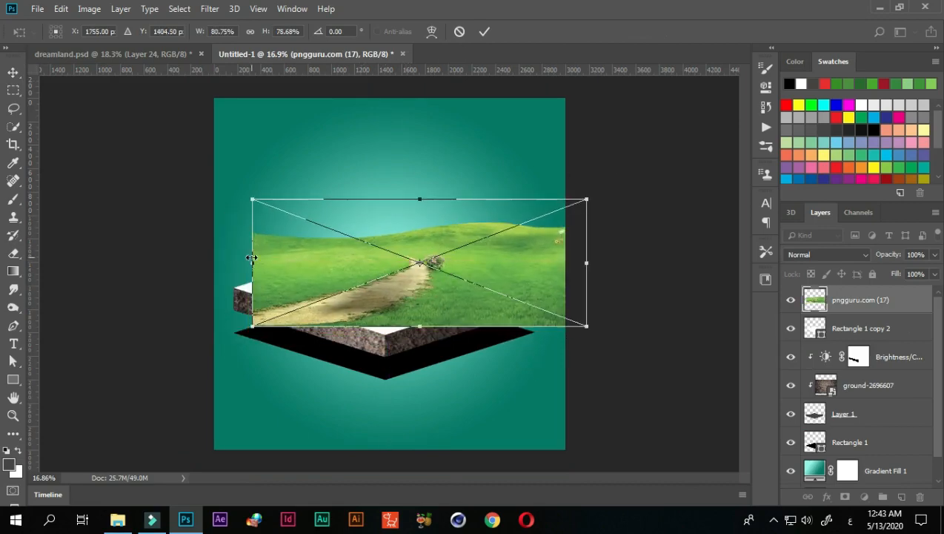
{"action": "left_click_drag", "start_coordinate": [252, 257], "coordinate": [232, 262]}
{"action": "left_click_drag", "start_coordinate": [419, 325], "coordinate": [413, 332]}
{"action": "left_click_drag", "start_coordinate": [238, 265], "coordinate": [234, 268]}
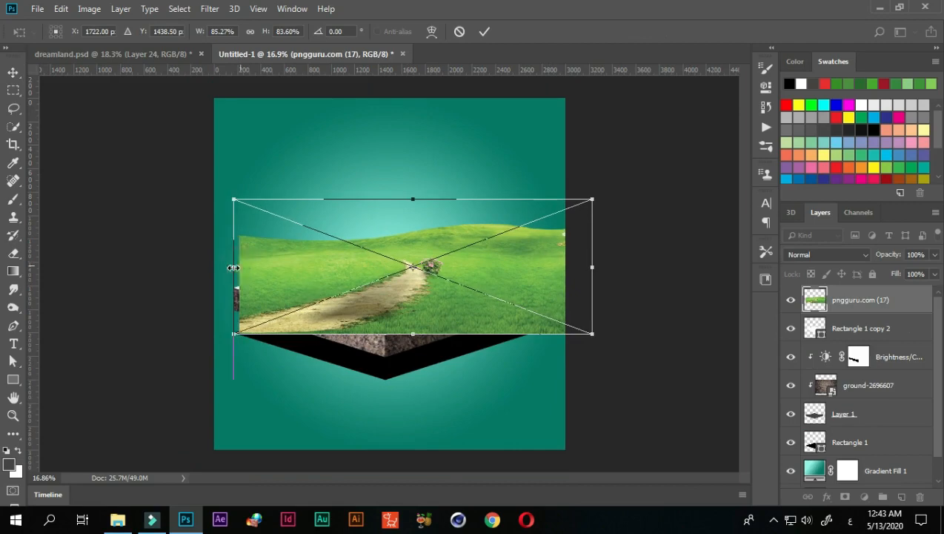
{"action": "left_click", "coordinate": [484, 31]}
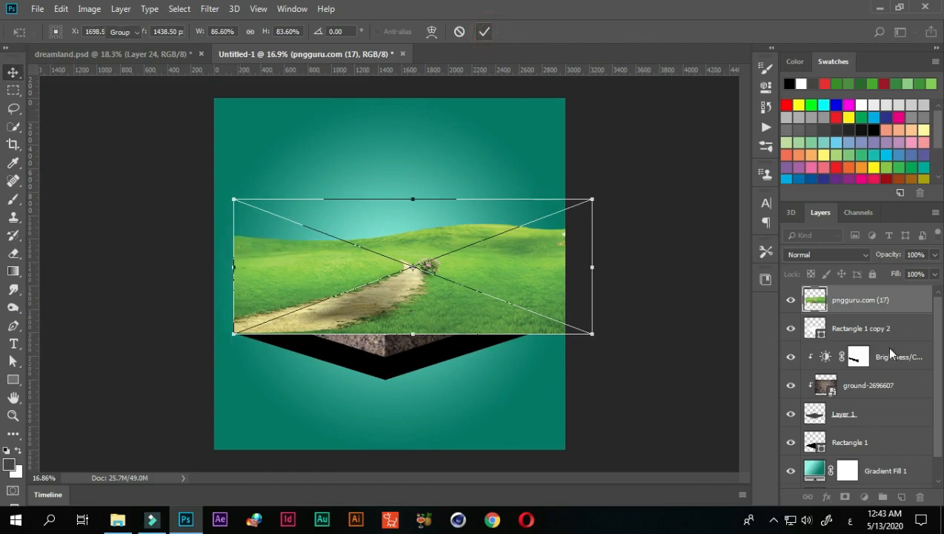
Step: Clip the meadow image to the white top diamond layer, then deselect it
{"action": "right_click", "coordinate": [871, 302]}
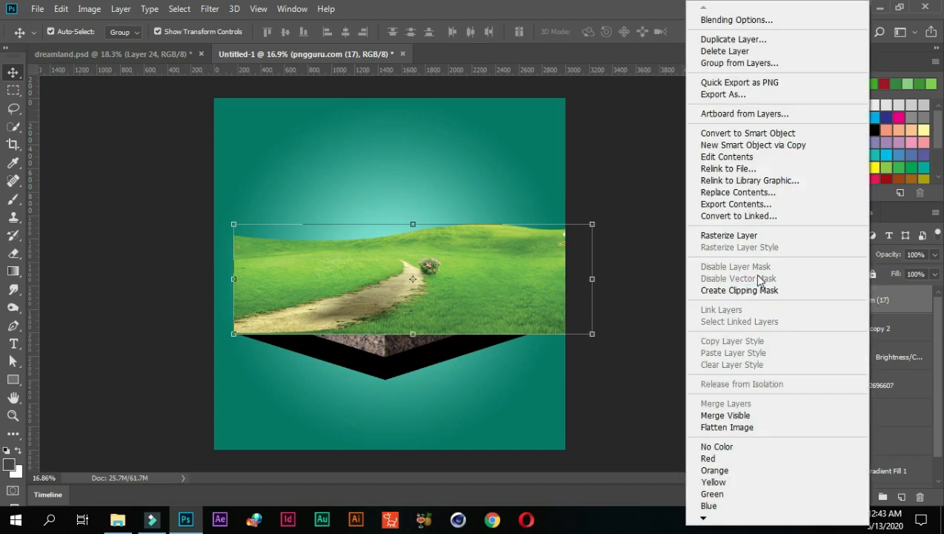
{"action": "left_click", "coordinate": [752, 289]}
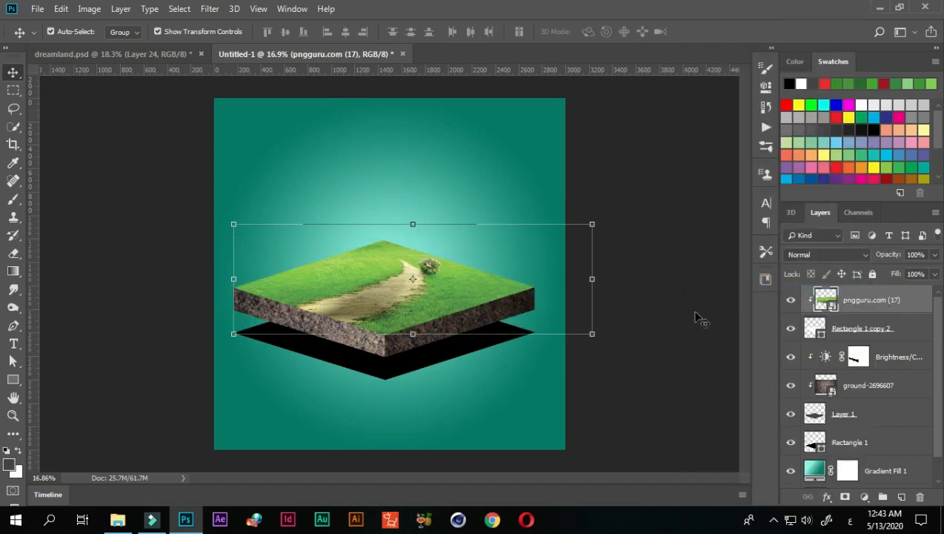
{"action": "left_click", "coordinate": [649, 365]}
{"action": "scroll", "coordinate": [422, 300], "scroll_direction": "up", "scroll_amount": 2}
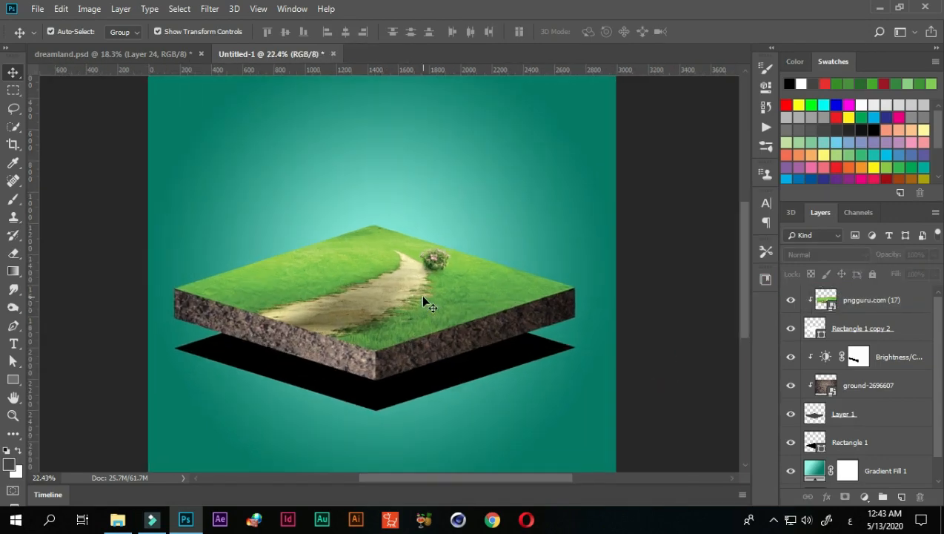
{"action": "scroll", "coordinate": [421, 294], "scroll_direction": "down", "scroll_amount": 1}
{"action": "scroll", "coordinate": [323, 277], "scroll_direction": "up", "scroll_amount": 1}
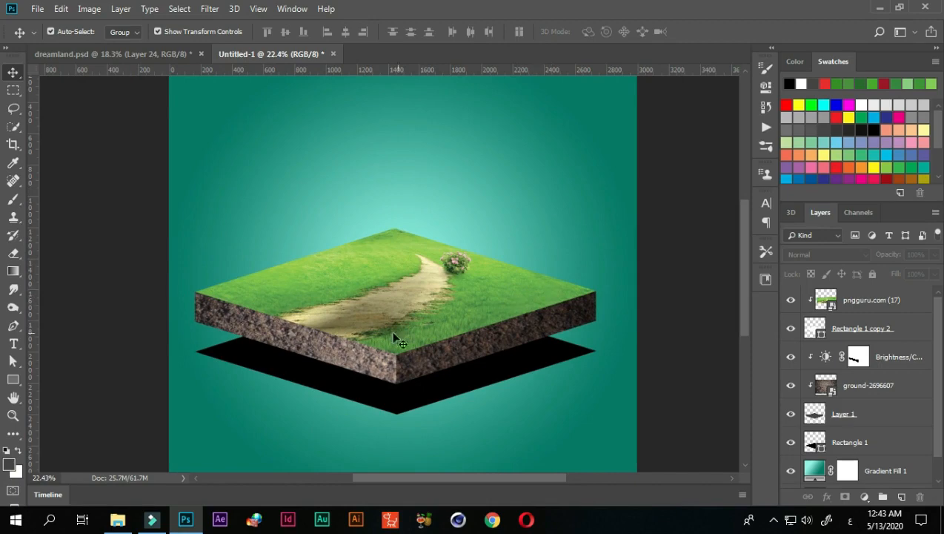
{"action": "scroll", "coordinate": [384, 300], "scroll_direction": "up", "scroll_amount": 1}
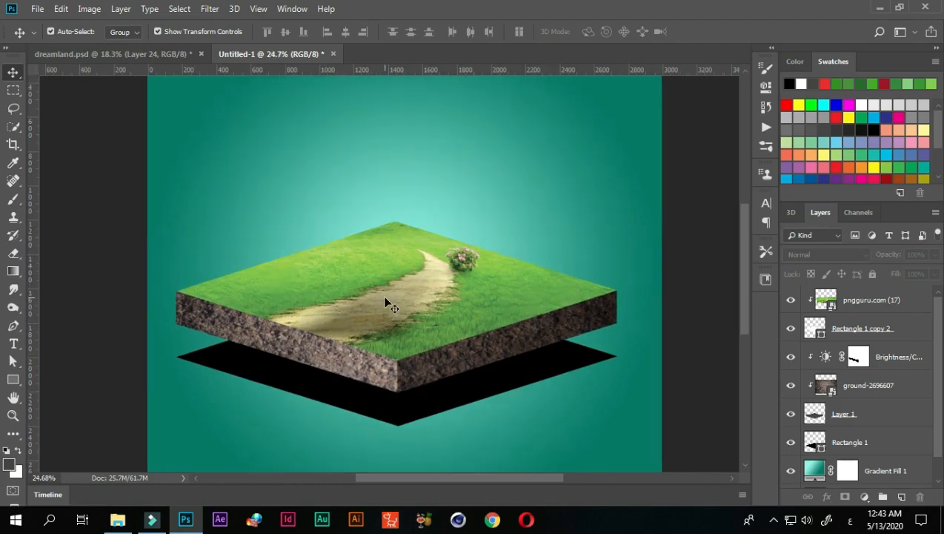
{"action": "scroll", "coordinate": [385, 299], "scroll_direction": "down", "scroll_amount": 1}
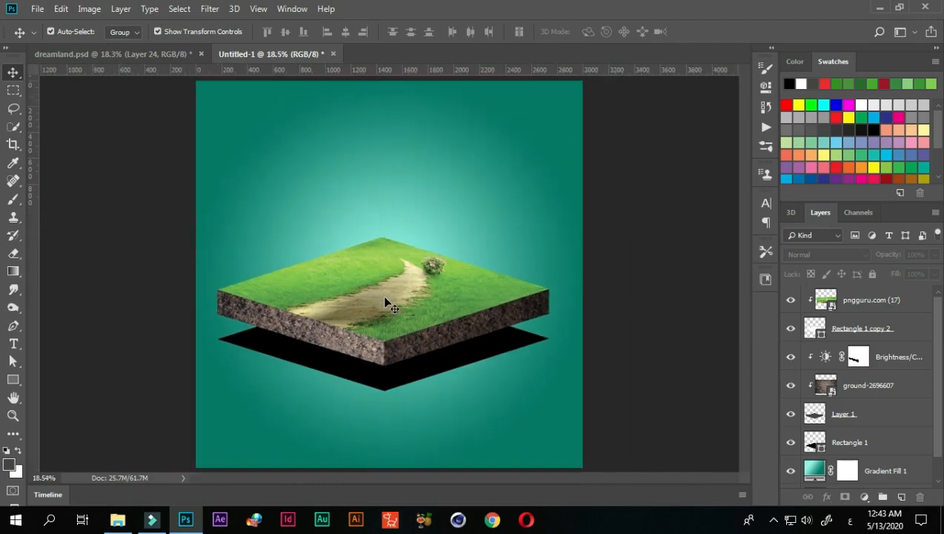
{"action": "scroll", "coordinate": [385, 300], "scroll_direction": "down", "scroll_amount": 1}
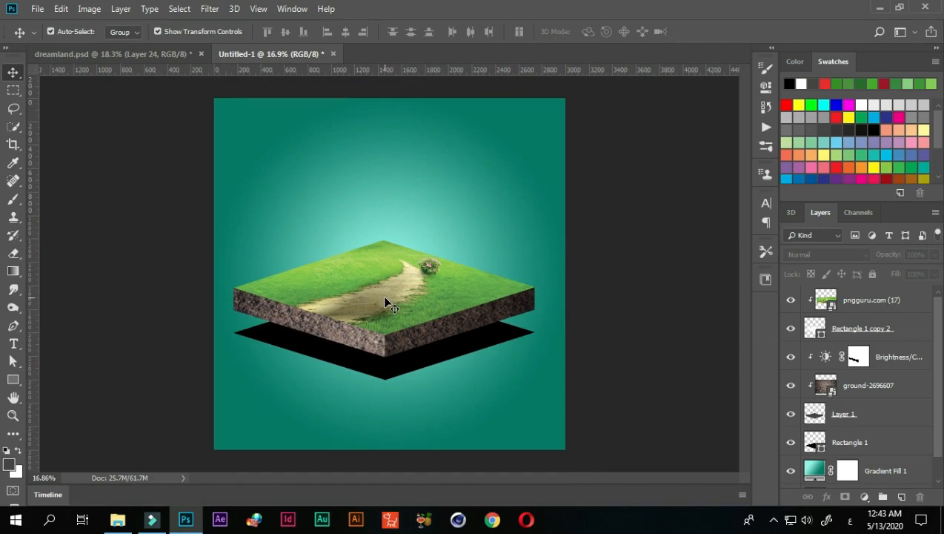
{"action": "scroll", "coordinate": [385, 299], "scroll_direction": "up", "scroll_amount": 1}
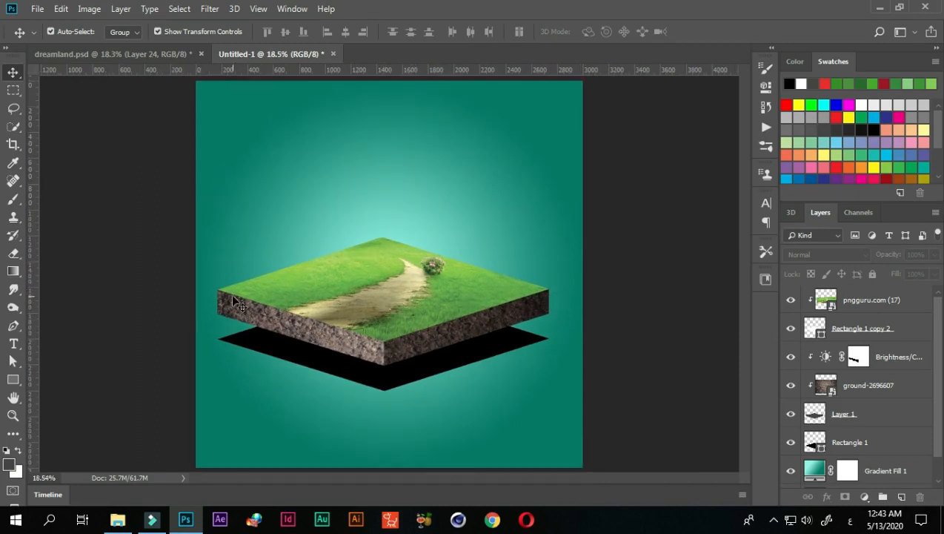
Step: Add a new layer above the meadow image and choose brush 7 from the Grass Photoshop Brushes 3 set
{"action": "left_click", "coordinate": [862, 309]}
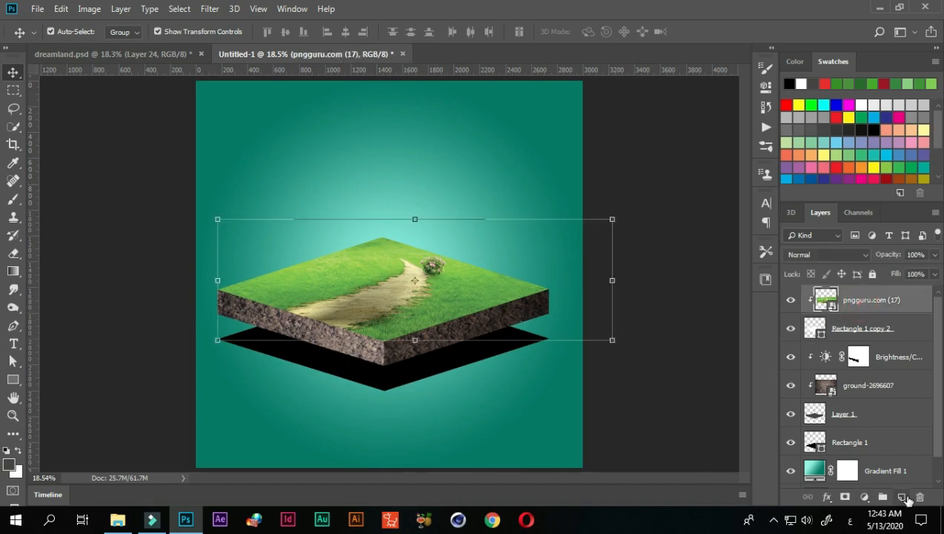
{"action": "left_click", "coordinate": [901, 496]}
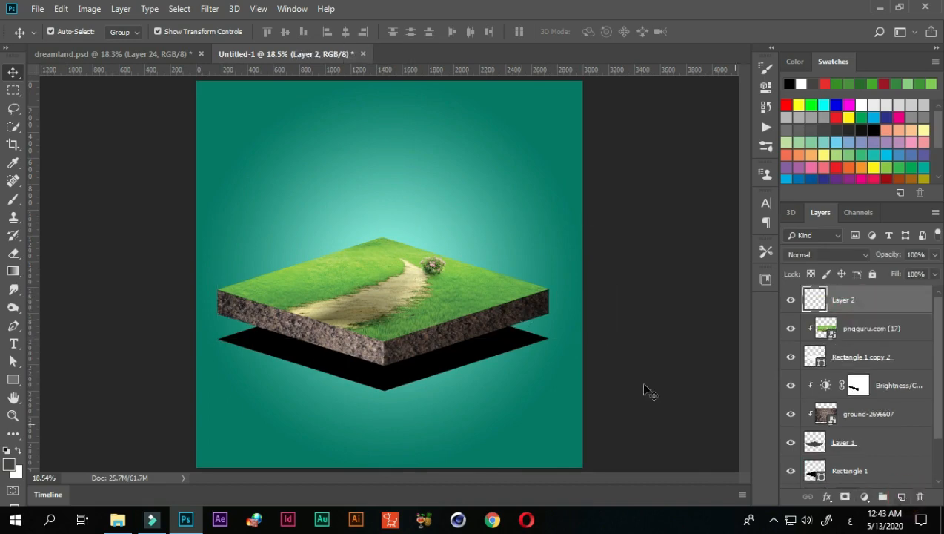
{"action": "left_click", "coordinate": [766, 146]}
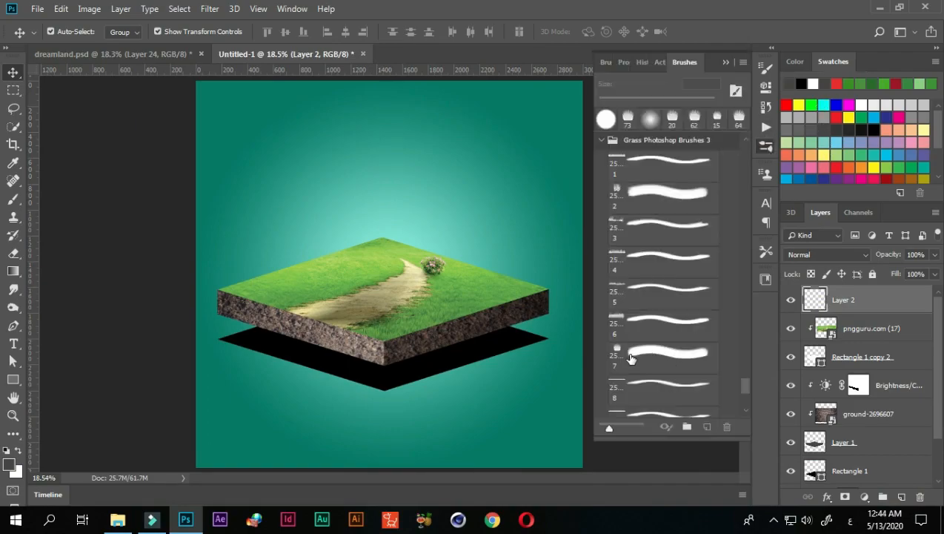
{"action": "left_click", "coordinate": [631, 359]}
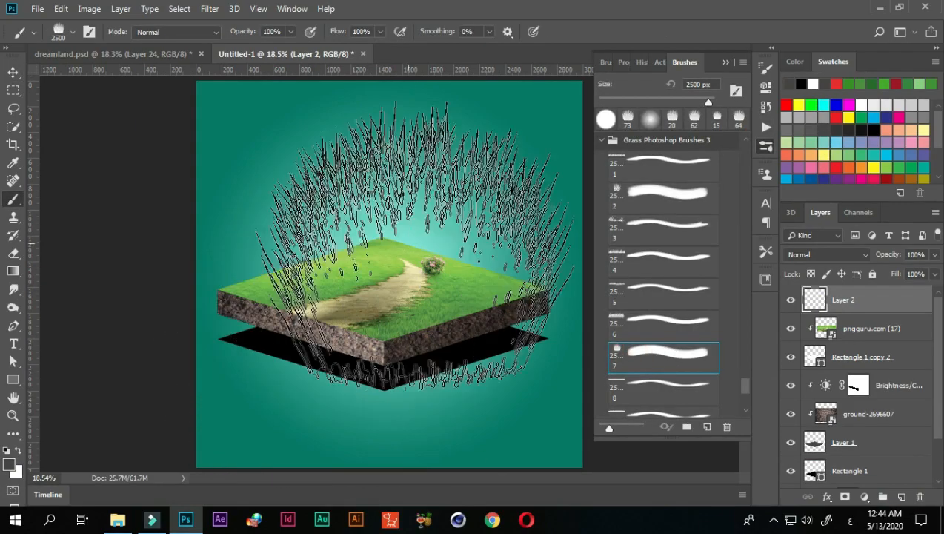
{"action": "left_click", "coordinate": [725, 62]}
Step: Reduce the grass brush size to 138 px to suit the slab's edges
{"action": "left_click_drag", "start_coordinate": [447, 233], "coordinate": [302, 278]}
{"action": "scroll", "coordinate": [425, 354], "scroll_direction": "up", "scroll_amount": 2}
{"action": "scroll", "coordinate": [424, 356], "scroll_direction": "up", "scroll_amount": 1}
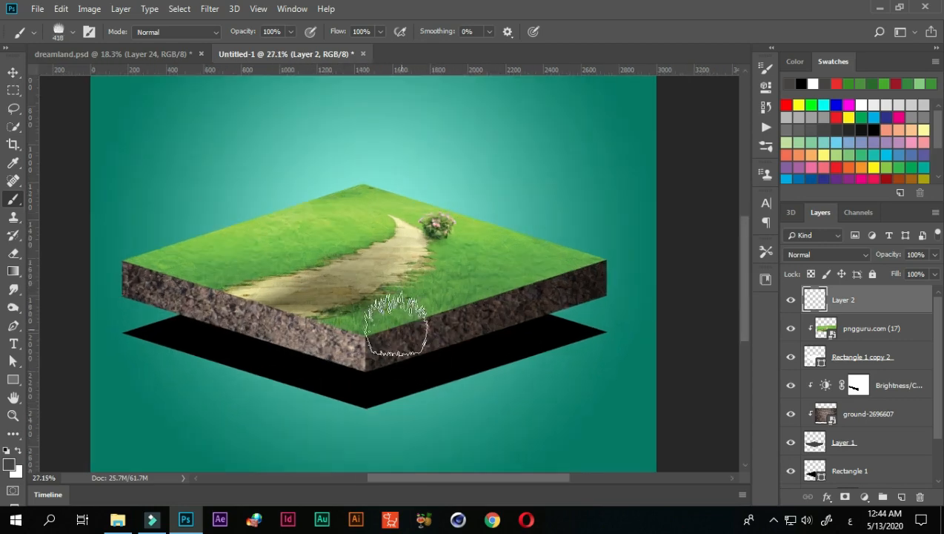
{"action": "mouse_move", "coordinate": [395, 312]}
{"action": "left_mouse_down"}
{"action": "mouse_move", "coordinate": [392, 303]}
{"action": "mouse_move", "coordinate": [369, 308]}
{"action": "left_mouse_up"}
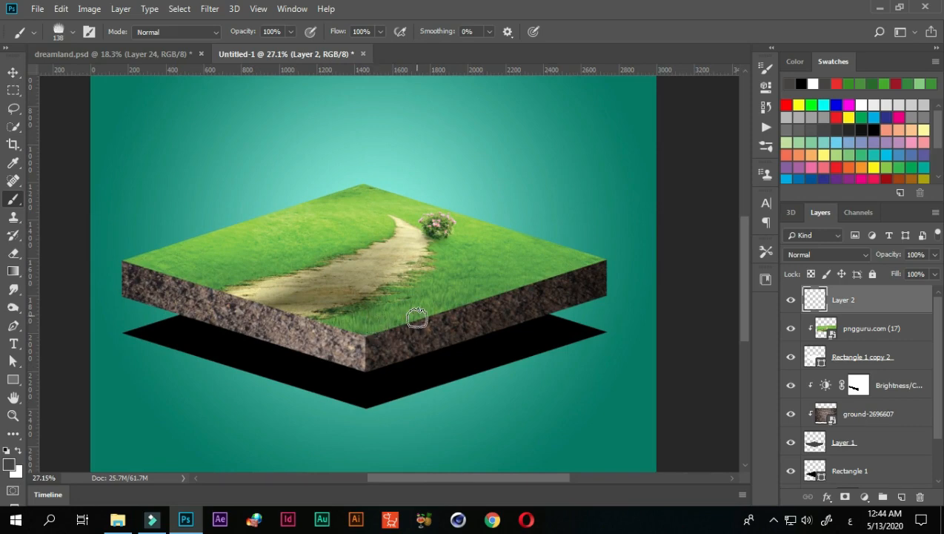
Step: Sample green from the slab's rear corner and paint grass along its back-left edge
{"action": "left_click", "coordinate": [373, 326], "text": "alt"}
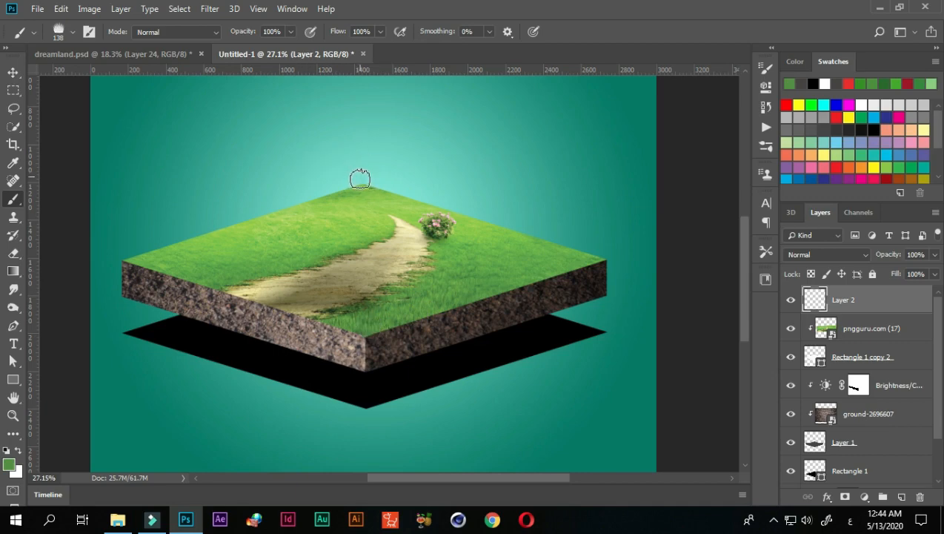
{"action": "left_click", "coordinate": [362, 188], "text": "alt"}
{"action": "left_click", "coordinate": [363, 182]}
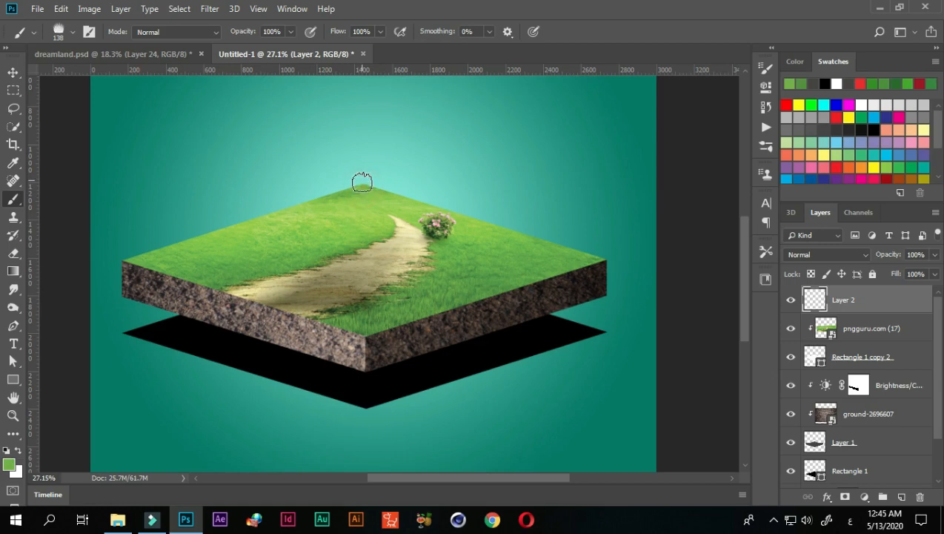
{"action": "left_click", "coordinate": [360, 182]}
{"action": "left_click", "coordinate": [348, 185]}
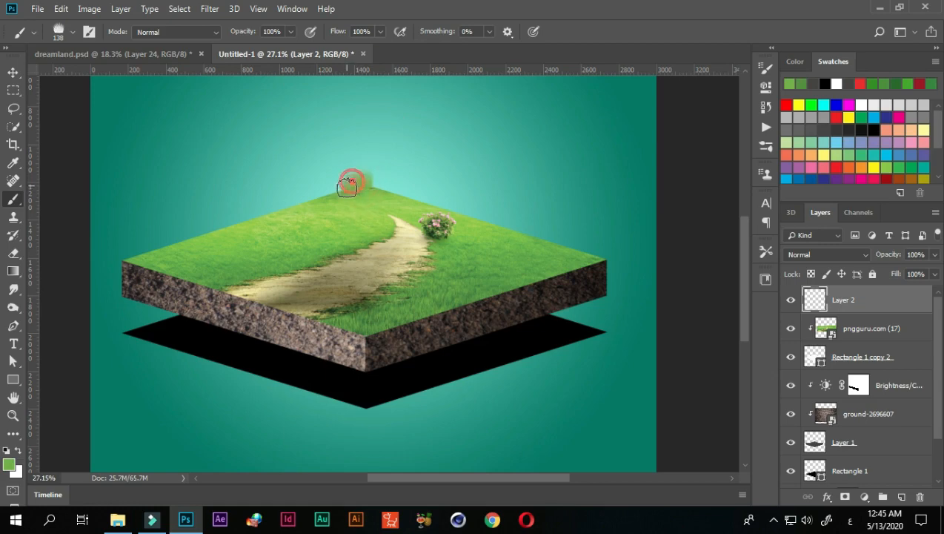
{"action": "left_click", "coordinate": [335, 186]}
{"action": "left_click", "coordinate": [326, 189]}
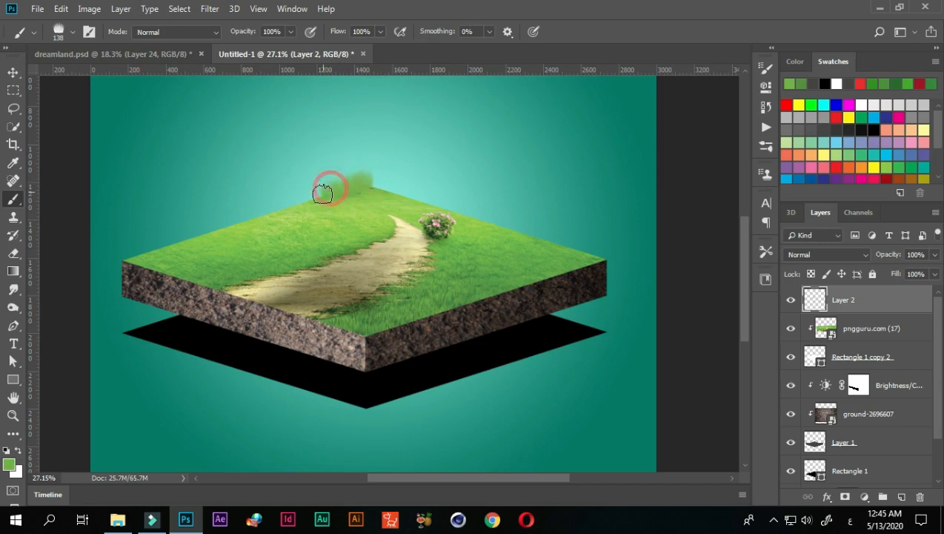
{"action": "mouse_move", "coordinate": [323, 194]}
{"action": "left_mouse_down"}
{"action": "mouse_move", "coordinate": [173, 238]}
{"action": "mouse_move", "coordinate": [169, 255]}
{"action": "mouse_move", "coordinate": [152, 256]}
{"action": "mouse_move", "coordinate": [174, 270]}
{"action": "mouse_move", "coordinate": [152, 265]}
{"action": "mouse_move", "coordinate": [362, 328]}
{"action": "mouse_move", "coordinate": [389, 304]}
{"action": "mouse_move", "coordinate": [613, 223]}
{"action": "left_mouse_up"}
Step: Paint grass over the slab's two front edges in darker greens sampled from the meadow
{"action": "left_click", "coordinate": [164, 265], "text": "alt"}
{"action": "left_click", "coordinate": [163, 267], "text": "alt"}
{"action": "scroll", "coordinate": [406, 297], "scroll_direction": "up", "scroll_amount": 3}
{"action": "left_click", "coordinate": [322, 321], "text": "alt"}
{"action": "scroll", "coordinate": [330, 145], "scroll_direction": "up", "scroll_amount": 2}
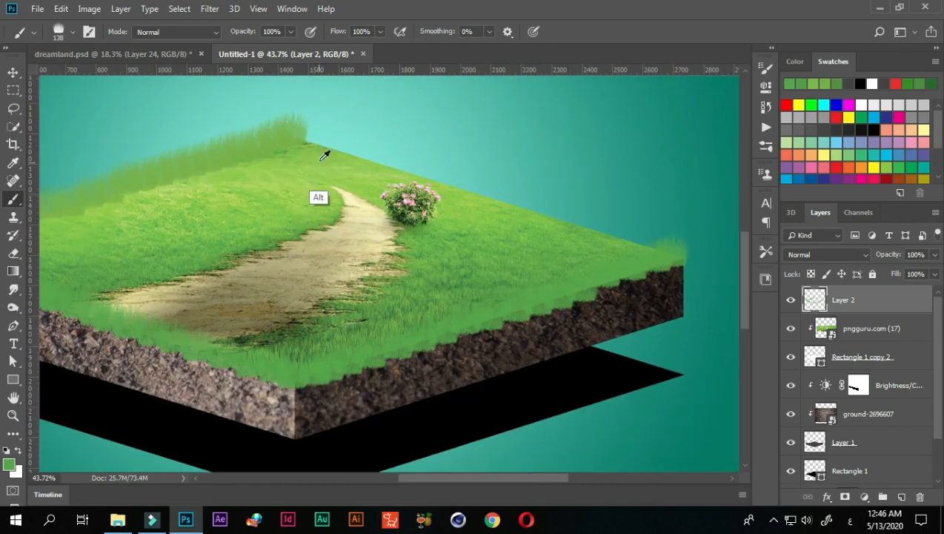
Step: Sample the light green near the rear corner and paint grass along the slab's back-right edge
{"action": "left_click", "coordinate": [322, 149], "text": "alt"}
{"action": "mouse_move", "coordinate": [323, 148]}
{"action": "left_mouse_down"}
{"action": "mouse_move", "coordinate": [396, 156]}
{"action": "mouse_move", "coordinate": [544, 208]}
{"action": "left_mouse_up"}
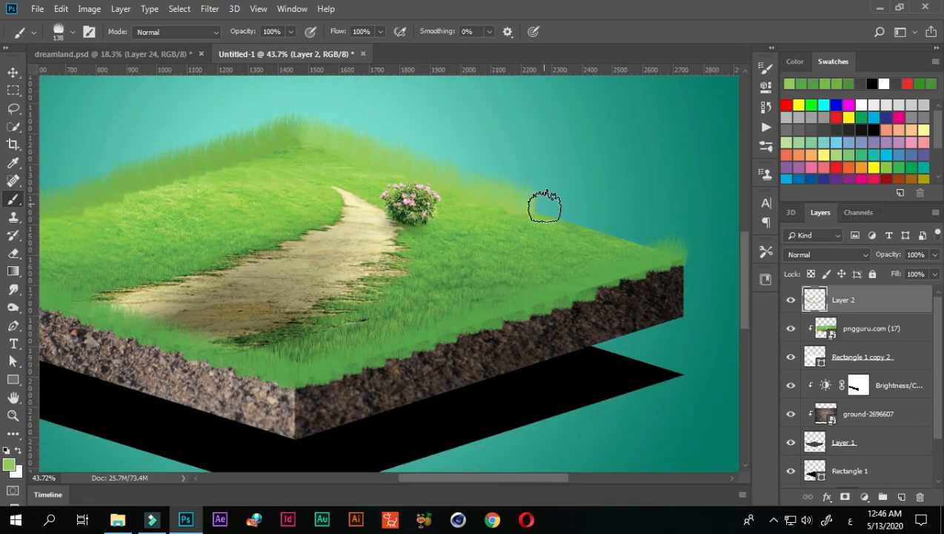
{"action": "scroll", "coordinate": [506, 227], "scroll_direction": "down", "scroll_amount": 3}
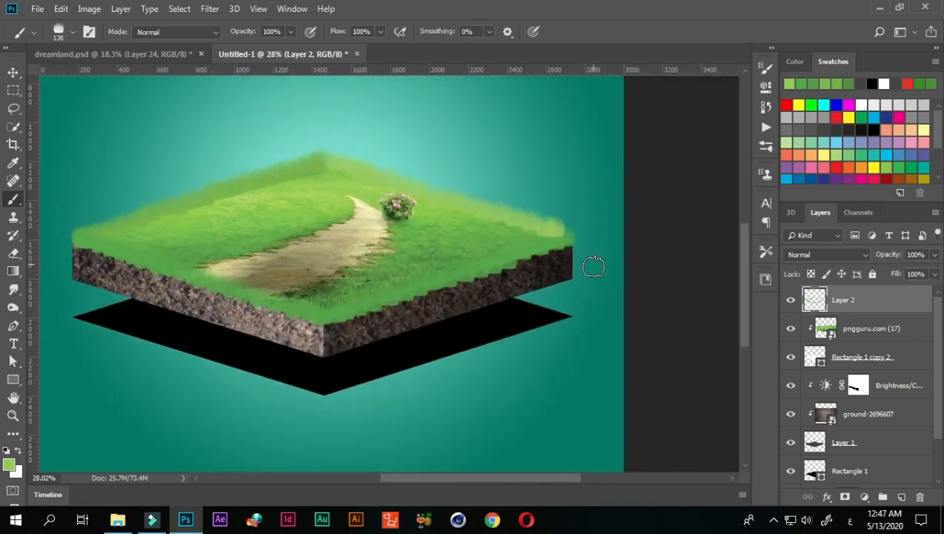
{"action": "scroll", "coordinate": [593, 266], "scroll_direction": "up", "scroll_amount": 1}
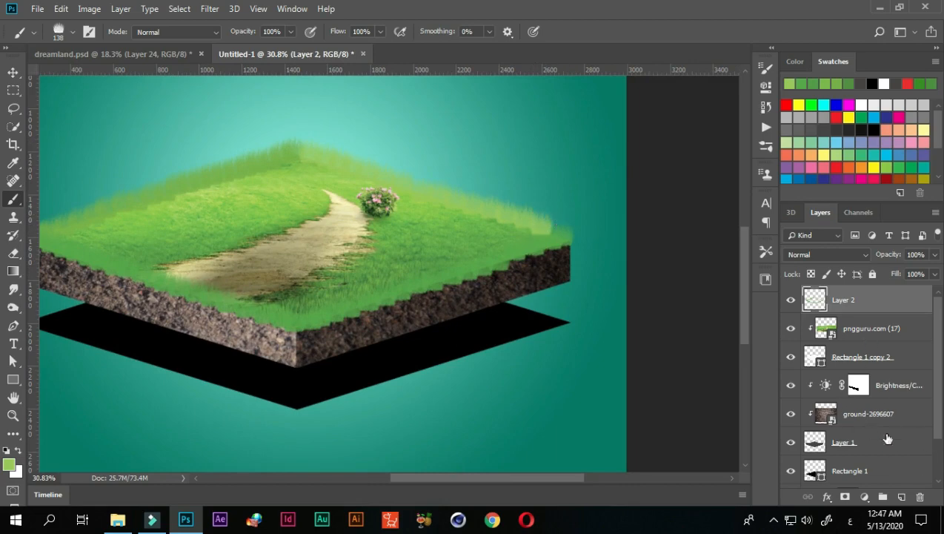
Step: Add a new layer beneath the painted grass layer and paint light green grass to fill in the slab's right corner
{"action": "left_click", "coordinate": [901, 496]}
{"action": "left_click_drag", "start_coordinate": [838, 300], "coordinate": [838, 332]}
{"action": "scroll", "coordinate": [553, 235], "scroll_direction": "up", "scroll_amount": 3}
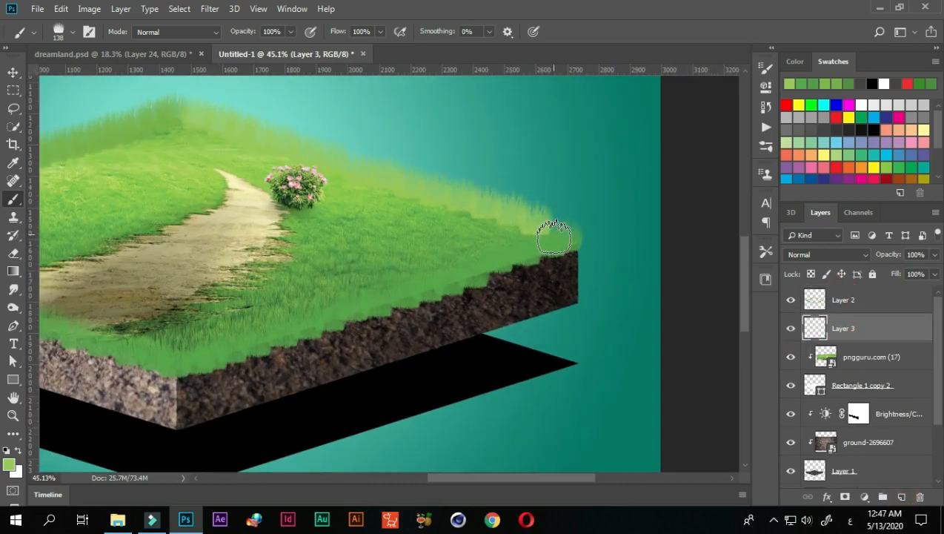
{"action": "scroll", "coordinate": [554, 237], "scroll_direction": "down", "scroll_amount": 7}
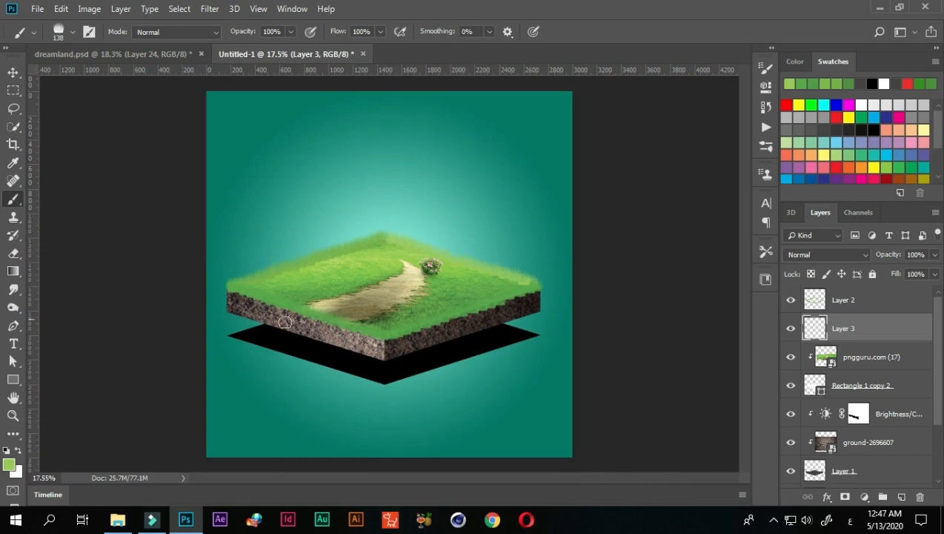
{"action": "scroll", "coordinate": [285, 321], "scroll_direction": "up", "scroll_amount": 2}
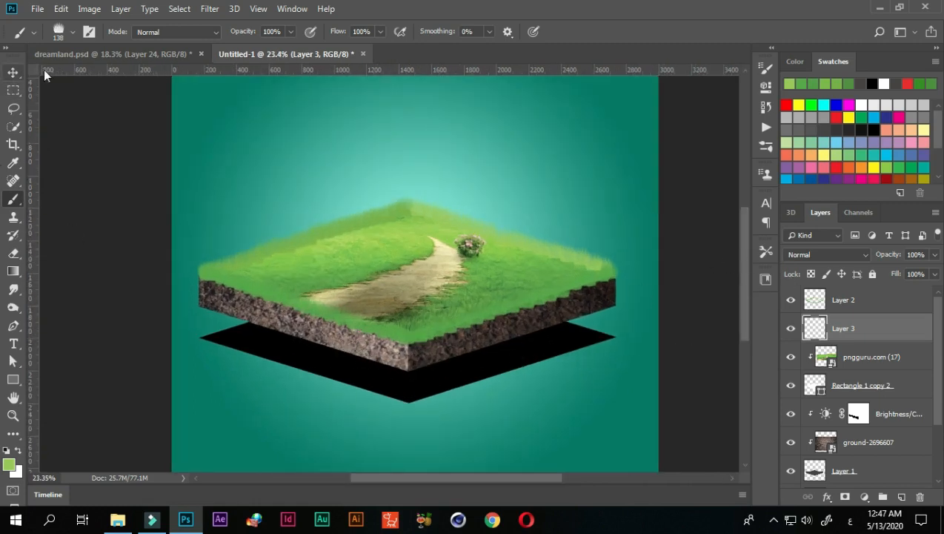
Step: Add a new layer above the slab's Brightness/Contrast adjustment and set its blending mode to Multiply
{"action": "left_click", "coordinate": [13, 72]}
{"action": "left_click", "coordinate": [681, 336]}
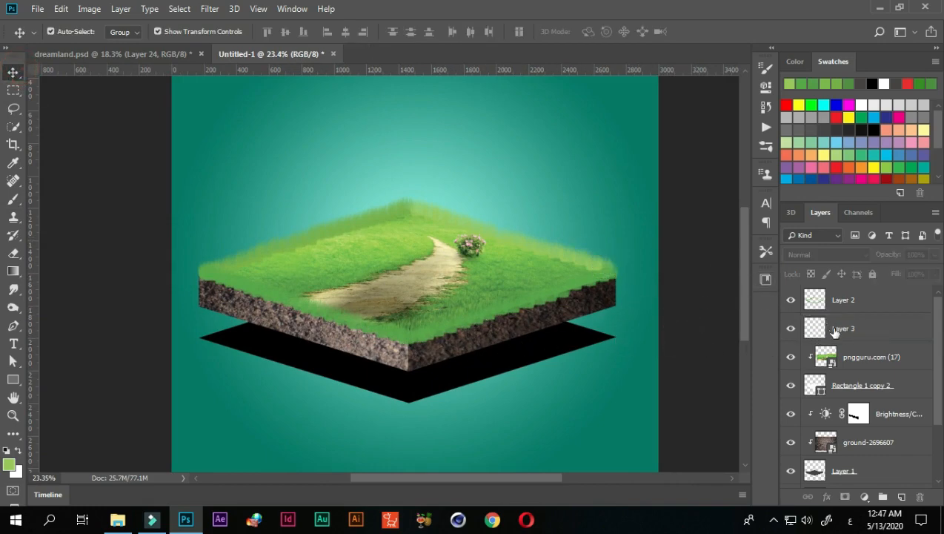
{"action": "left_click", "coordinate": [870, 357]}
{"action": "left_click", "coordinate": [858, 443]}
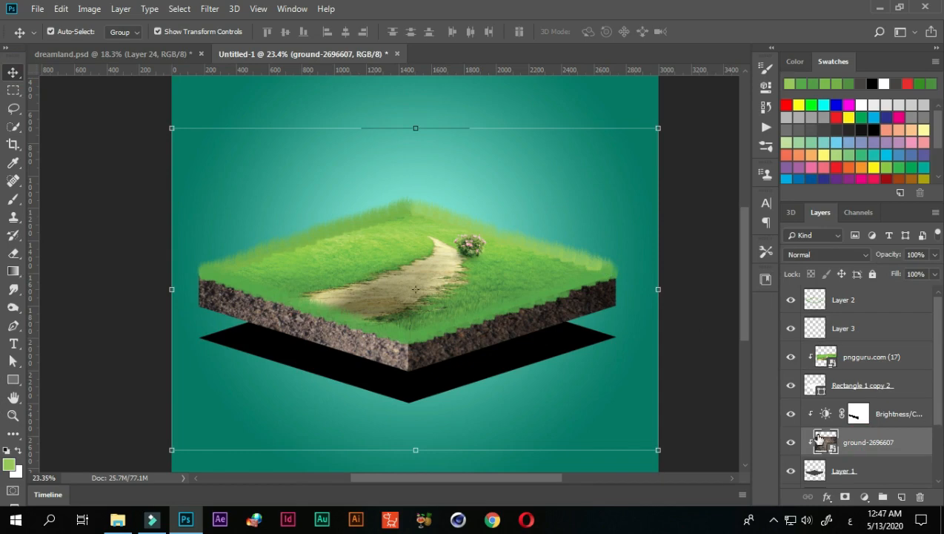
{"action": "left_click", "coordinate": [857, 412]}
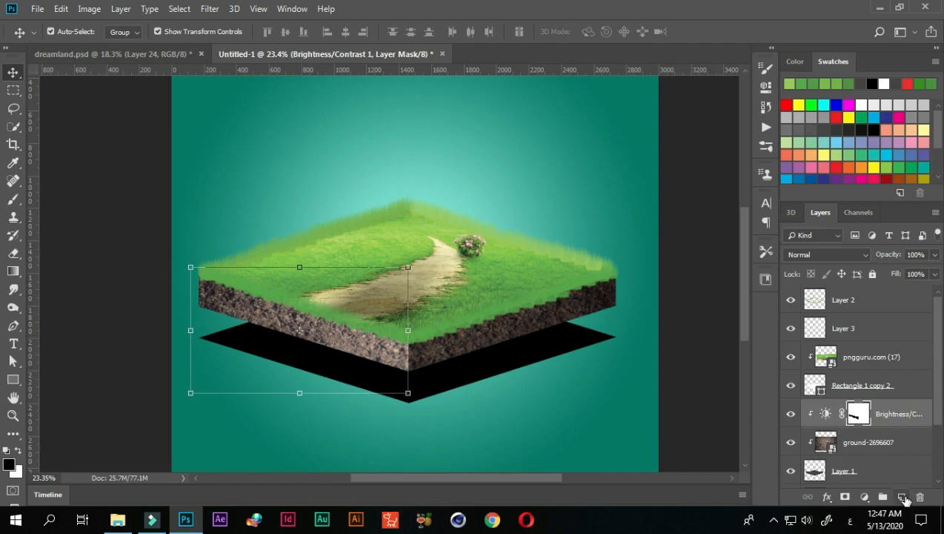
{"action": "left_click", "coordinate": [903, 496]}
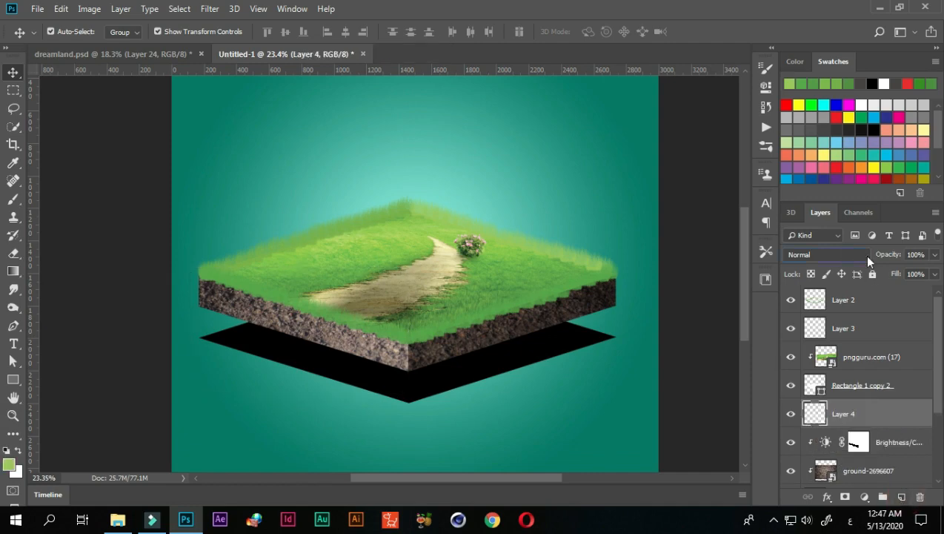
{"action": "left_click", "coordinate": [863, 255]}
{"action": "left_click", "coordinate": [797, 48]}
{"action": "left_click", "coordinate": [511, 384]}
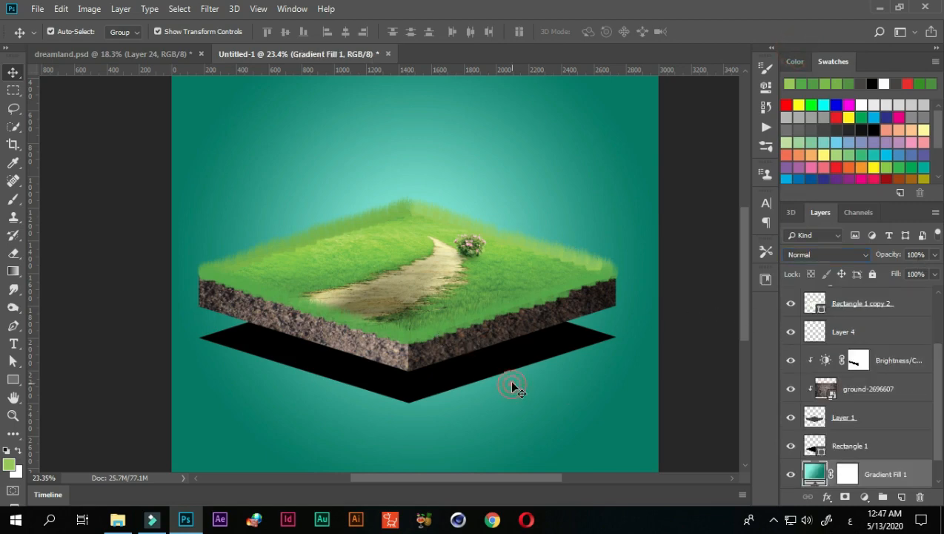
Step: Set up a black Soft Round brush at 72 px, 0% hardness and 9% flow for painting on the Multiply layer
{"action": "scroll", "coordinate": [512, 382], "scroll_direction": "up", "scroll_amount": 5}
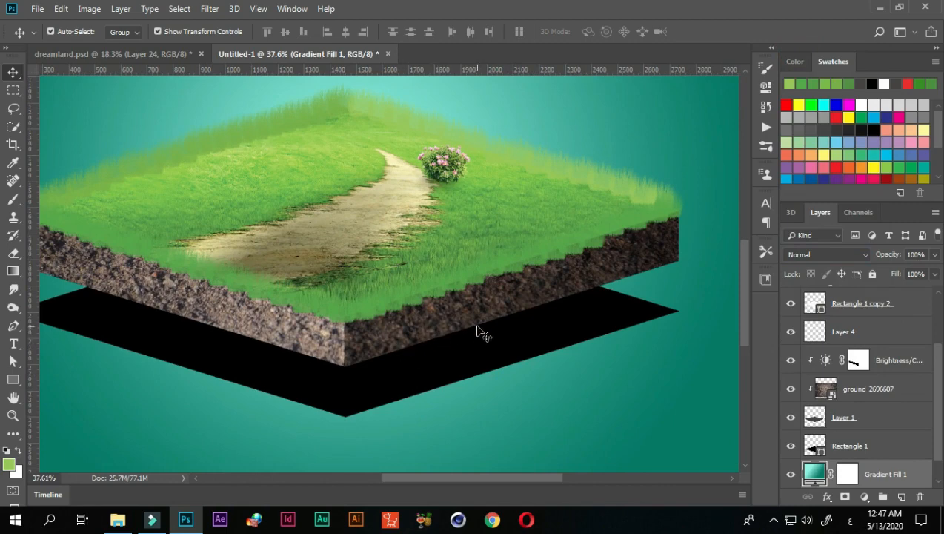
{"action": "key", "text": "b"}
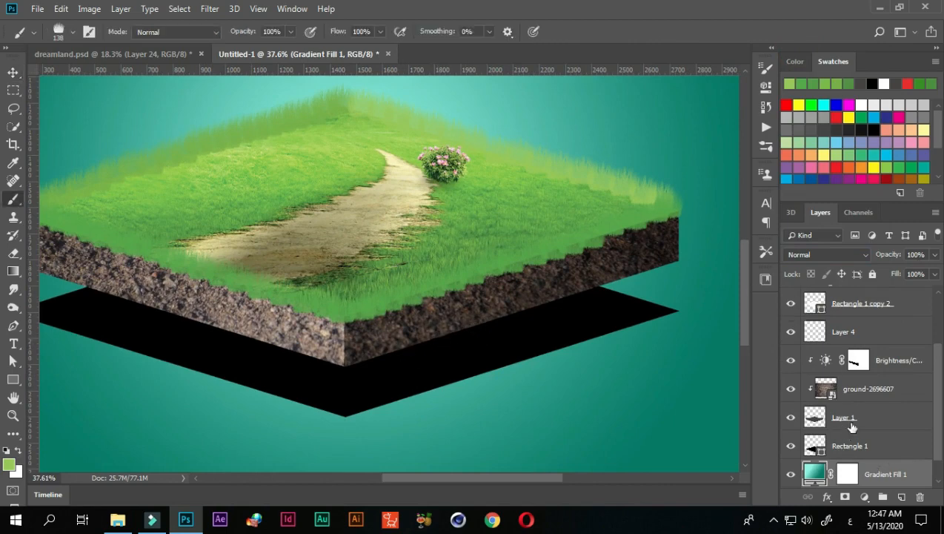
{"action": "left_click", "coordinate": [835, 331]}
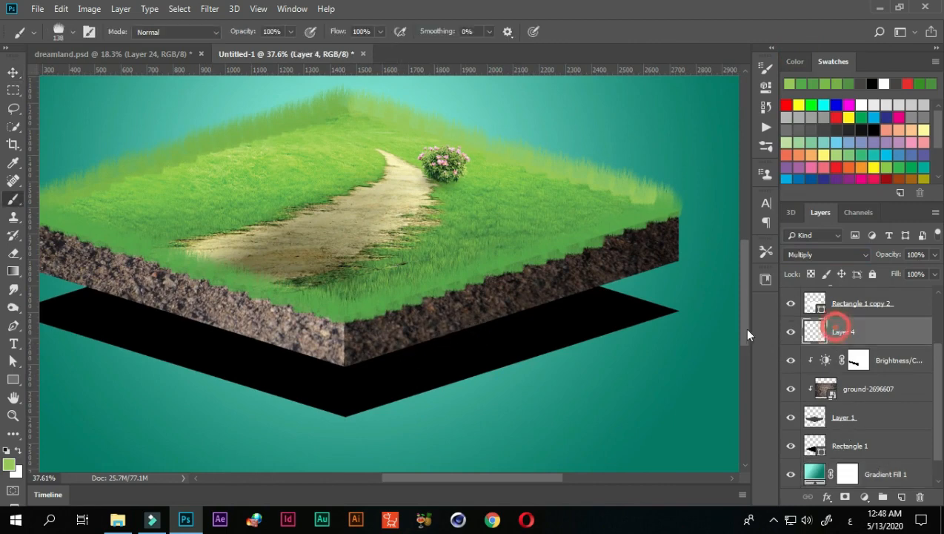
{"action": "left_click", "coordinate": [71, 32]}
{"action": "left_click", "coordinate": [69, 189]}
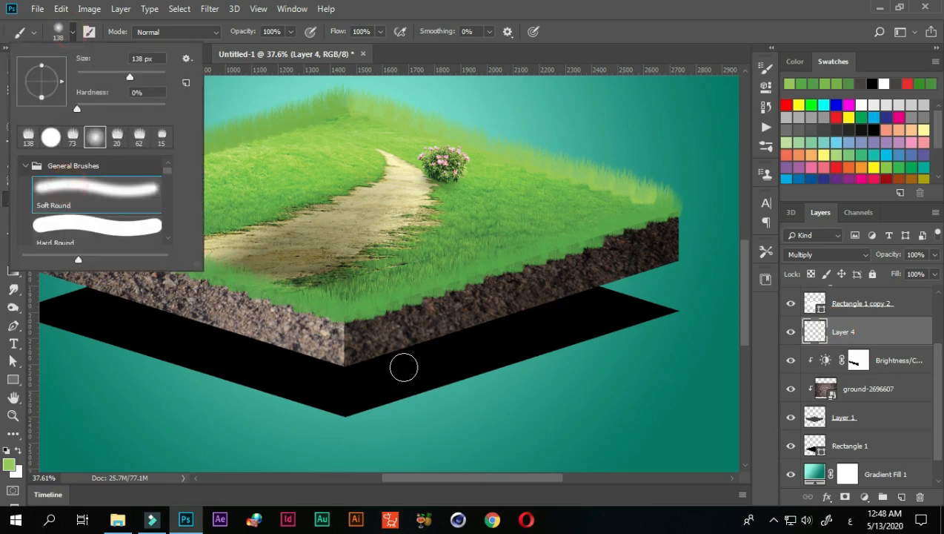
{"action": "scroll", "coordinate": [373, 339], "scroll_direction": "up", "scroll_amount": 1}
{"action": "right_click", "coordinate": [373, 338], "text": "alt"}
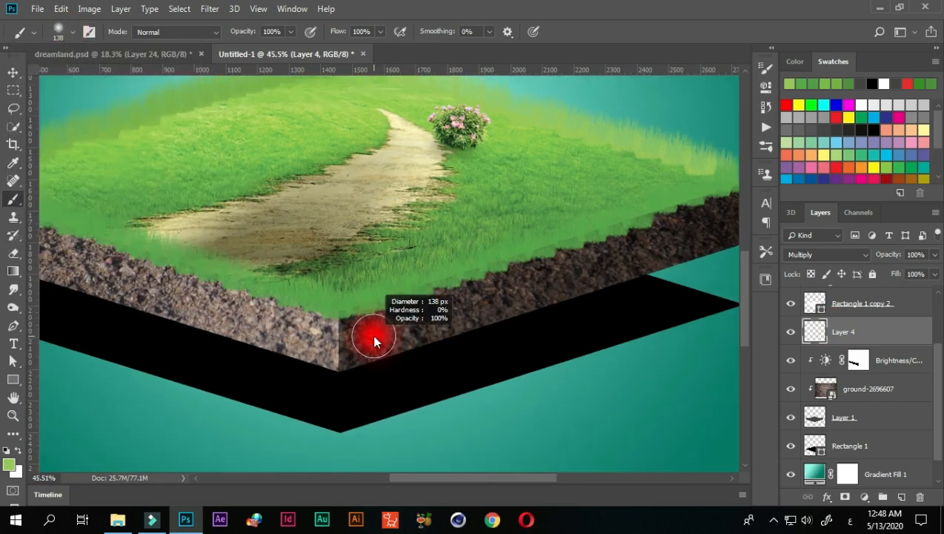
{"action": "left_click_drag", "start_coordinate": [375, 340], "coordinate": [362, 335]}
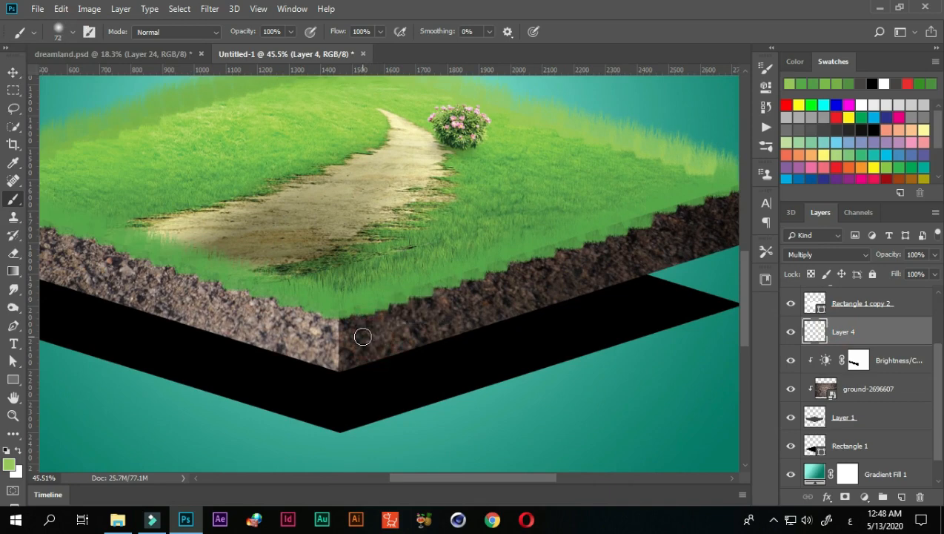
{"action": "key", "text": "d"}
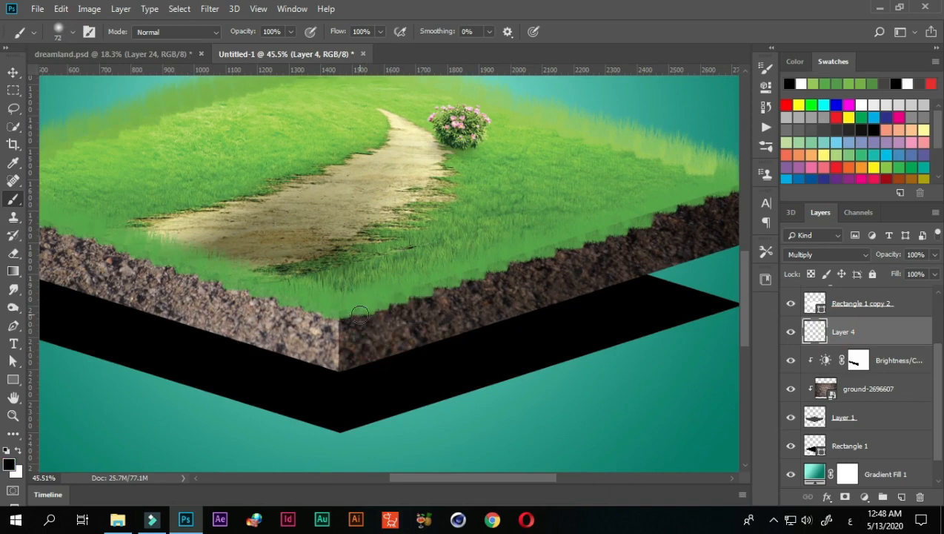
{"action": "left_click", "coordinate": [378, 32]}
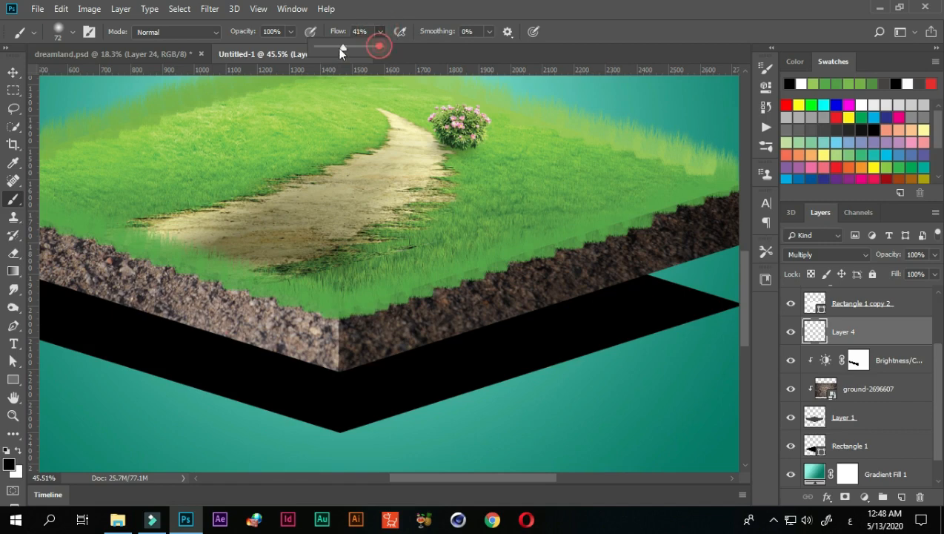
{"action": "left_click_drag", "start_coordinate": [379, 46], "coordinate": [322, 46]}
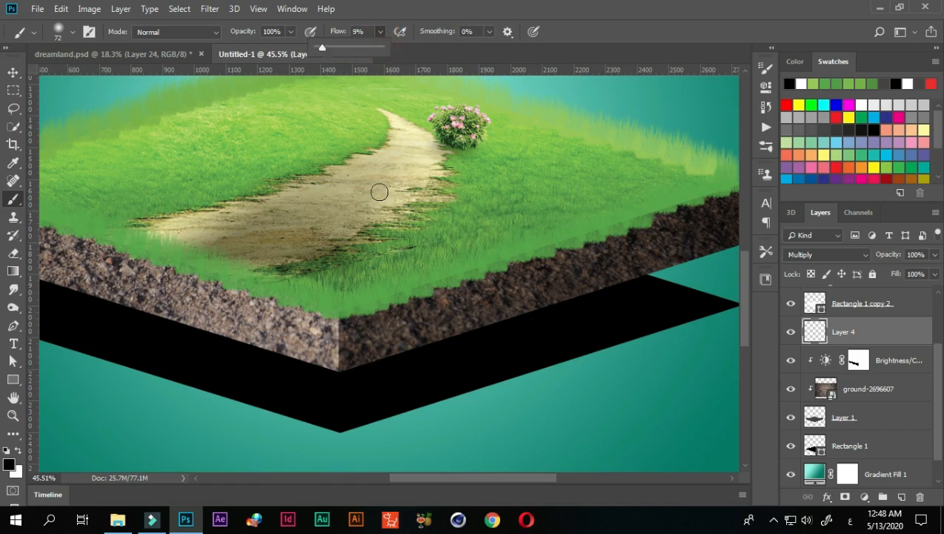
Step: Paint soft black shading on the soil just below the grass along both front edges of the slab
{"action": "left_click", "coordinate": [348, 318]}
{"action": "left_click_drag", "start_coordinate": [345, 320], "coordinate": [572, 250]}
{"action": "scroll", "coordinate": [622, 239], "scroll_direction": "down", "scroll_amount": 3}
{"action": "scroll", "coordinate": [559, 238], "scroll_direction": "up", "scroll_amount": 6}
{"action": "left_click_drag", "start_coordinate": [499, 224], "coordinate": [608, 191]}
{"action": "left_click_drag", "start_coordinate": [563, 209], "coordinate": [447, 241]}
{"action": "scroll", "coordinate": [310, 272], "scroll_direction": "down", "scroll_amount": 3}
{"action": "mouse_move", "coordinate": [205, 298]}
{"action": "left_mouse_down"}
{"action": "mouse_move", "coordinate": [345, 295]}
{"action": "mouse_move", "coordinate": [538, 328]}
{"action": "left_mouse_up"}
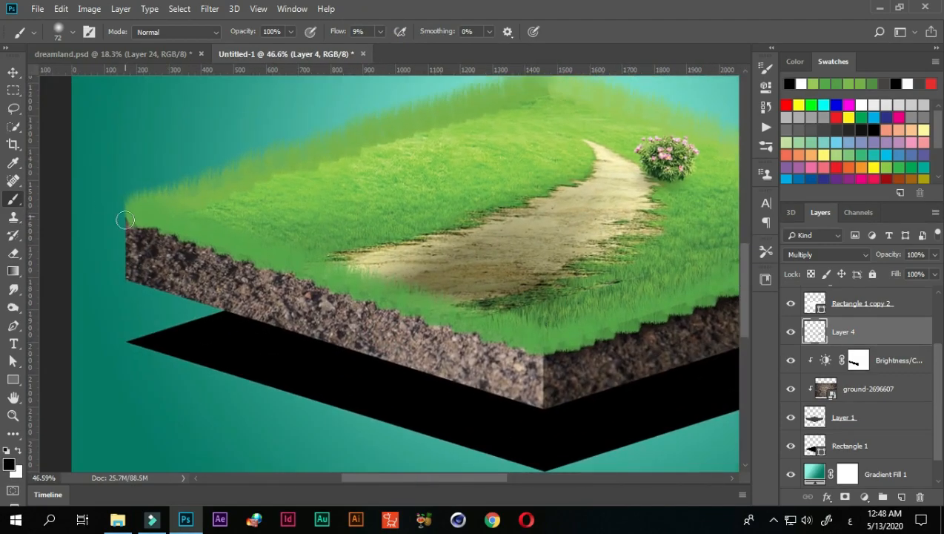
{"action": "mouse_move", "coordinate": [124, 220]}
{"action": "left_mouse_down"}
{"action": "mouse_move", "coordinate": [512, 349]}
{"action": "mouse_move", "coordinate": [464, 327]}
{"action": "left_mouse_up"}
Step: Lower the opacity of the Multiply shadow layer to 79%
{"action": "scroll", "coordinate": [464, 327], "scroll_direction": "down", "scroll_amount": 10}
{"action": "left_click", "coordinate": [935, 254]}
{"action": "left_click_drag", "start_coordinate": [932, 272], "coordinate": [921, 274]}
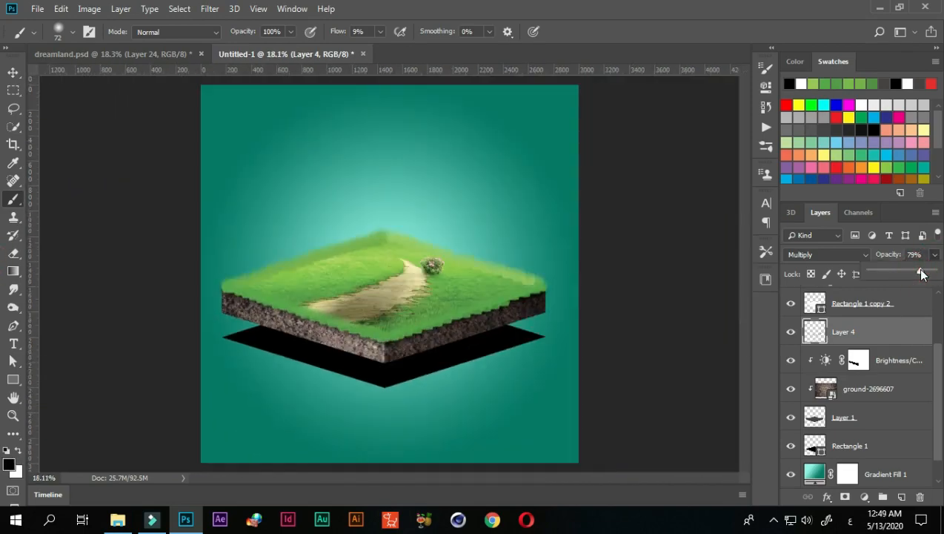
Step: Add a layer mask to Rectangle 1 copy 2 and paint it black along the slab's front-right edge to soften the meadow's edge
{"action": "scroll", "coordinate": [524, 331], "scroll_direction": "up", "scroll_amount": 8}
{"action": "scroll", "coordinate": [838, 392], "scroll_direction": "up", "scroll_amount": 3}
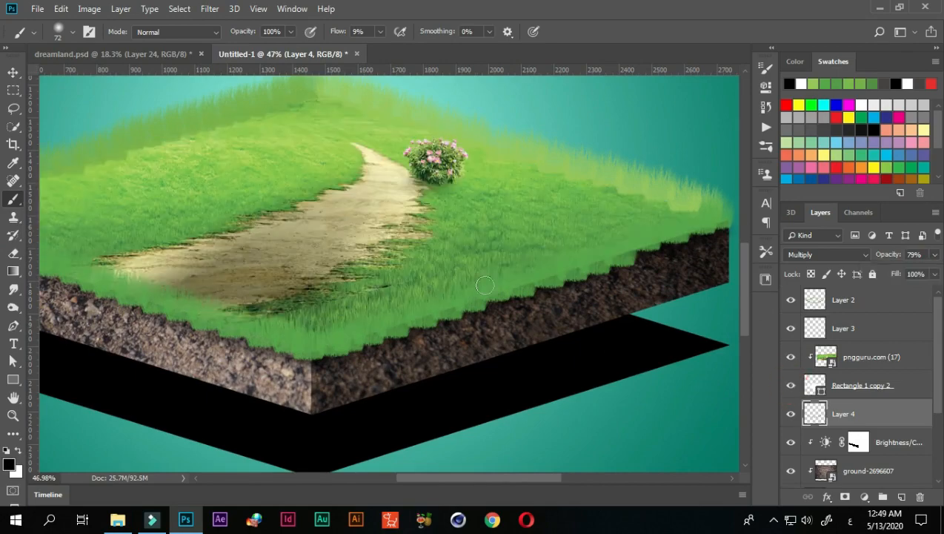
{"action": "left_click", "coordinate": [865, 391]}
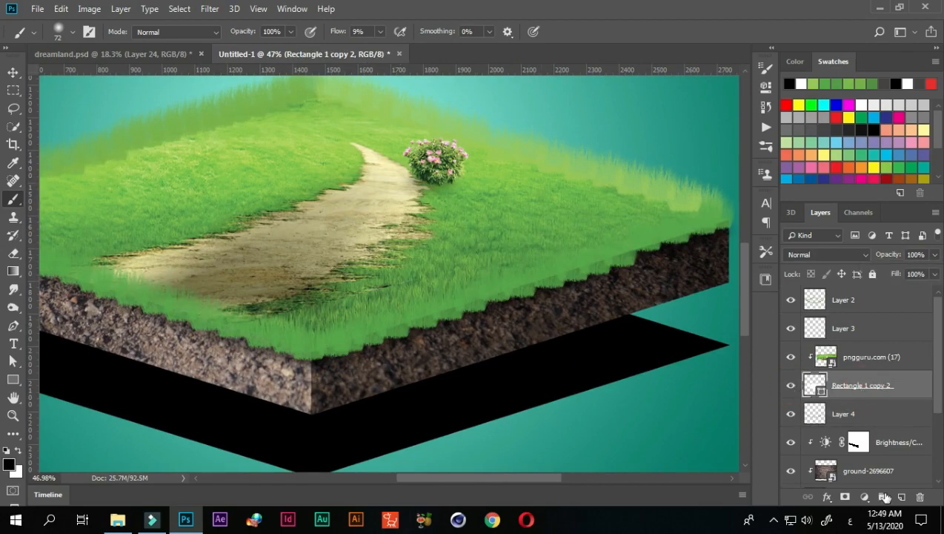
{"action": "left_click", "coordinate": [845, 497]}
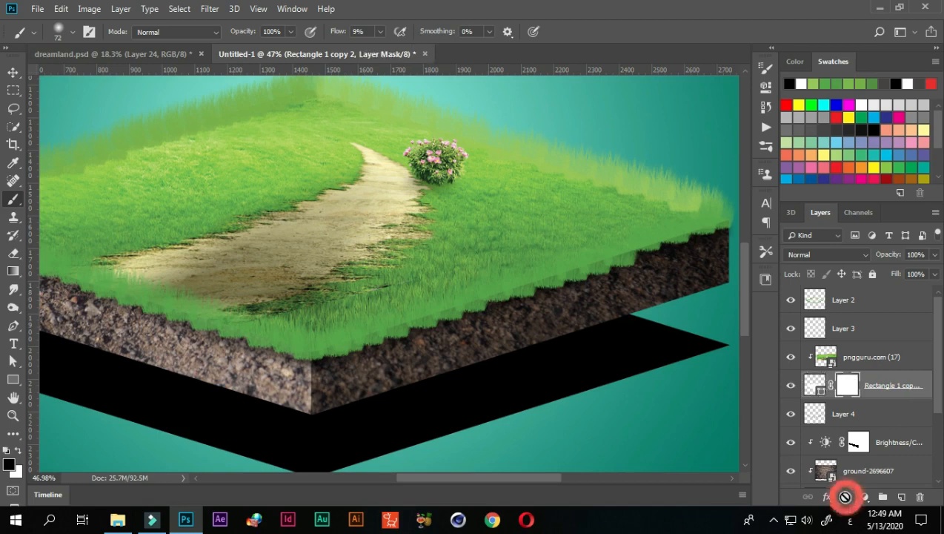
{"action": "left_click", "coordinate": [845, 388]}
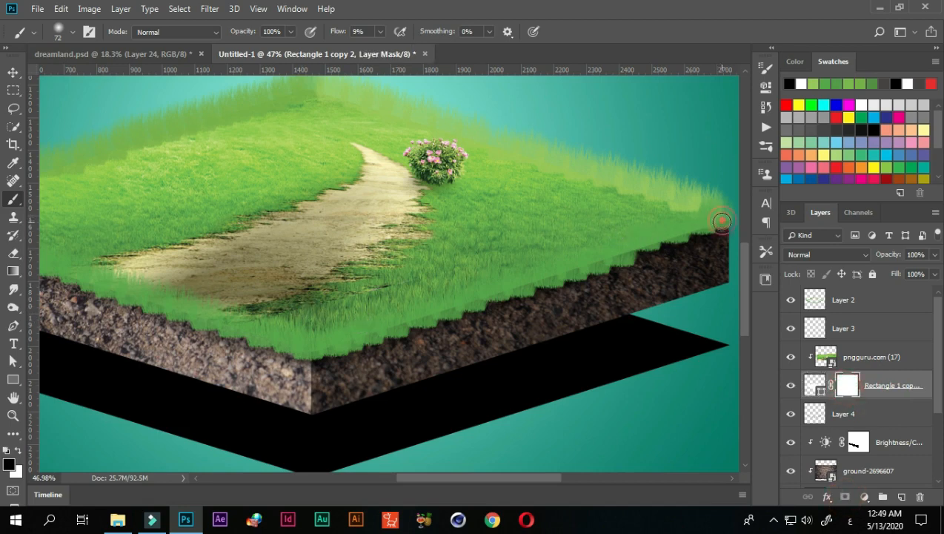
{"action": "left_click", "coordinate": [723, 216]}
{"action": "left_click", "coordinate": [689, 234]}
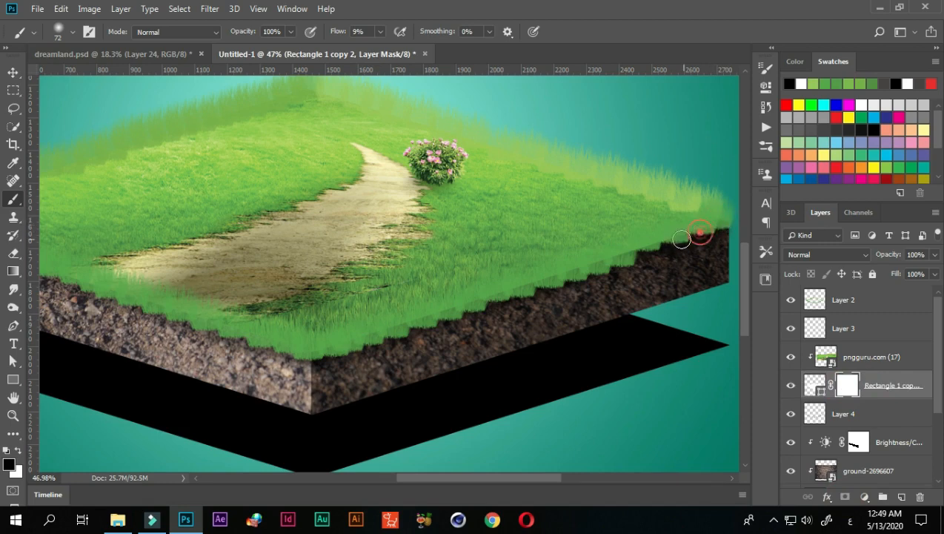
{"action": "left_click", "coordinate": [638, 248]}
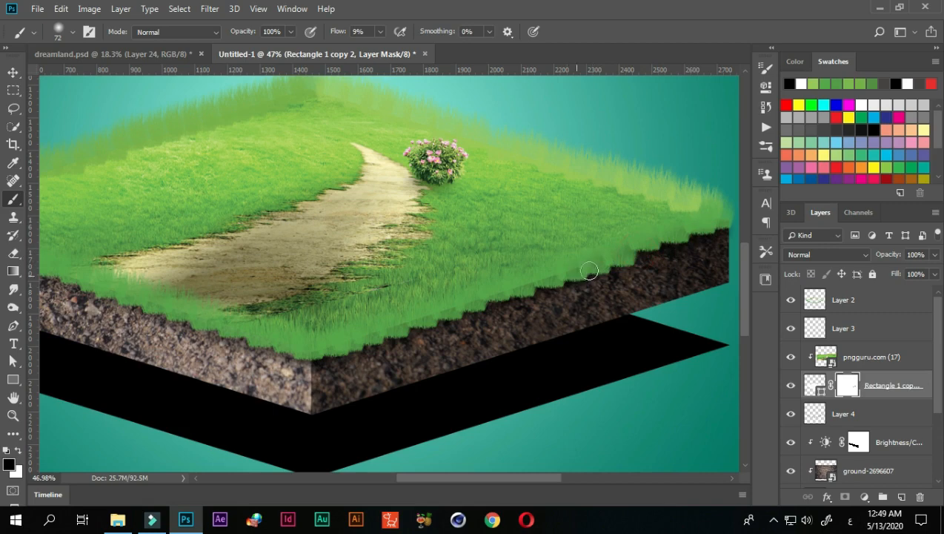
{"action": "left_click", "coordinate": [545, 277]}
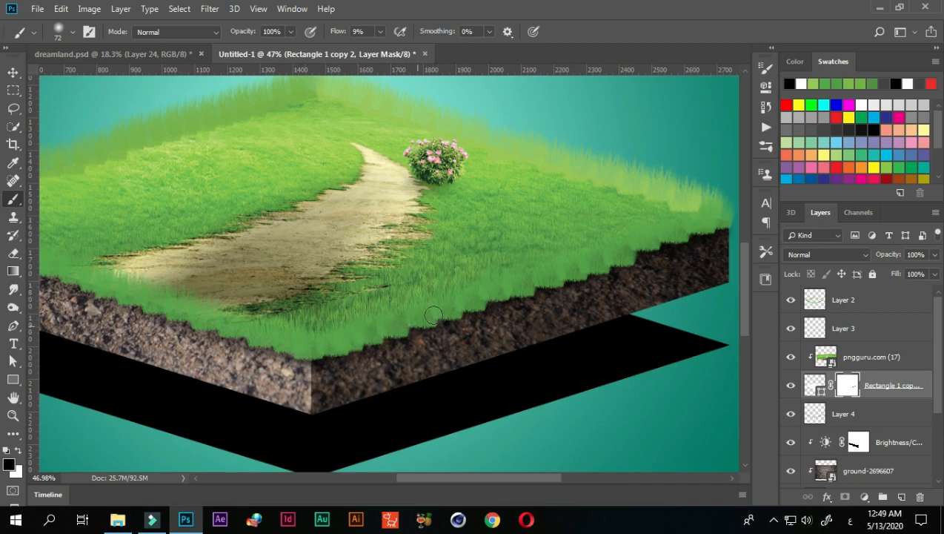
Step: Examine the blended grass edges up close and the island's overall look on the full canvas
{"action": "scroll", "coordinate": [270, 201], "scroll_direction": "down", "scroll_amount": 5}
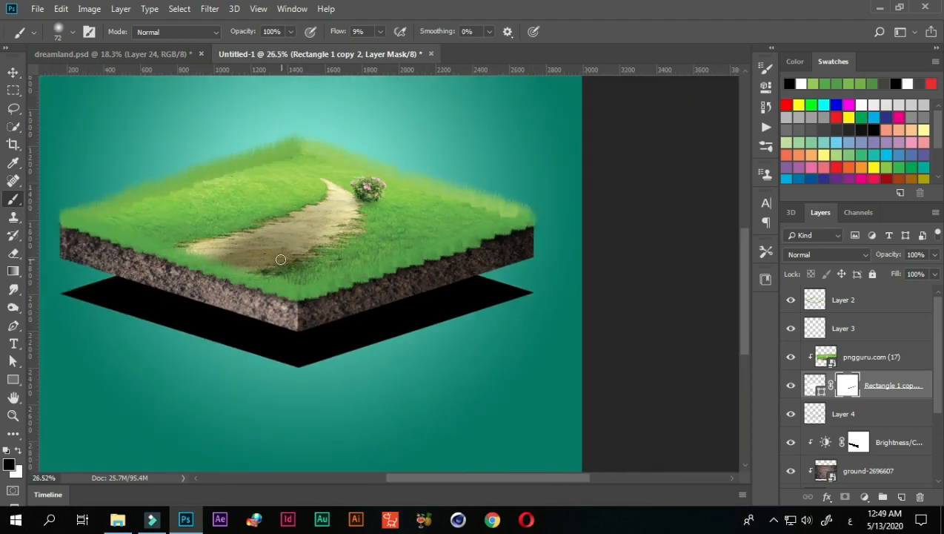
{"action": "scroll", "coordinate": [137, 244], "scroll_direction": "up", "scroll_amount": 3}
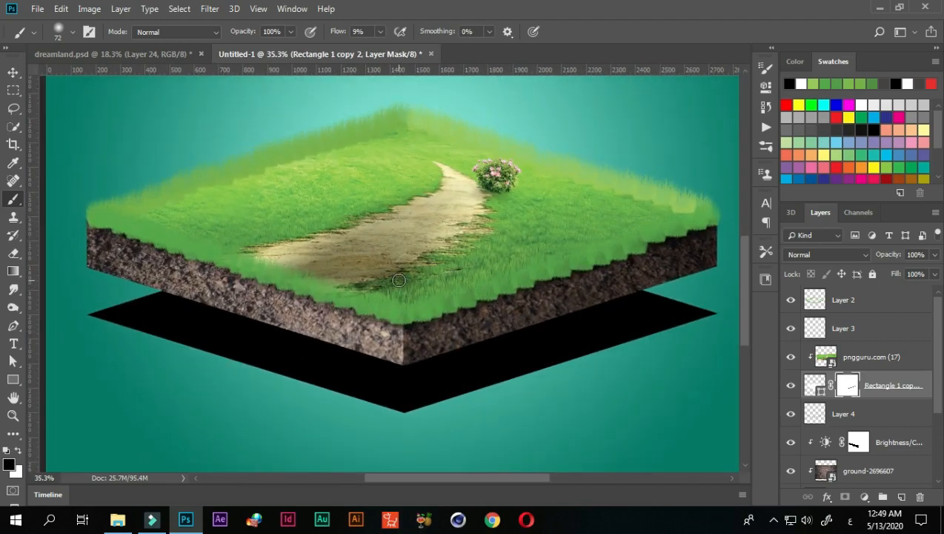
{"action": "scroll", "coordinate": [399, 281], "scroll_direction": "down", "scroll_amount": 3}
{"action": "scroll", "coordinate": [543, 273], "scroll_direction": "up", "scroll_amount": 2}
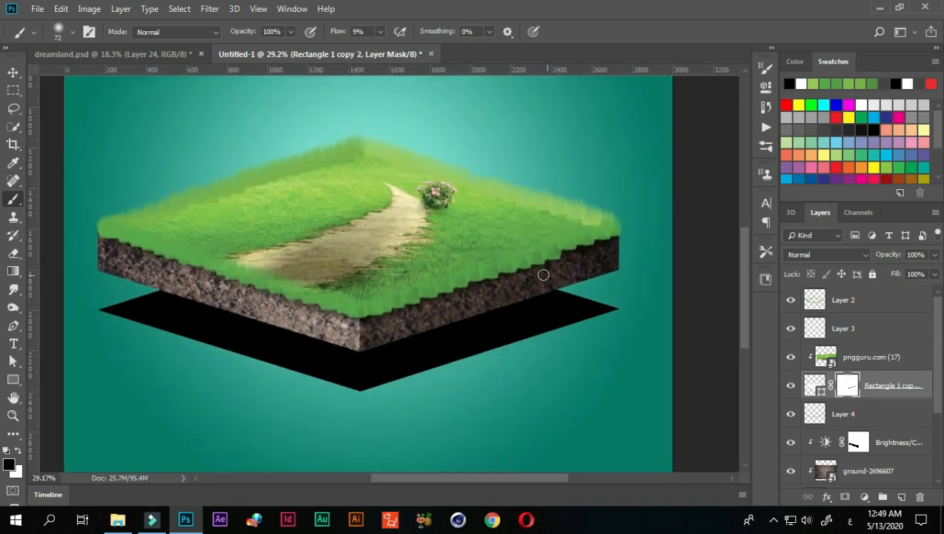
{"action": "scroll", "coordinate": [544, 275], "scroll_direction": "down", "scroll_amount": 1}
{"action": "scroll", "coordinate": [544, 275], "scroll_direction": "down", "scroll_amount": 1}
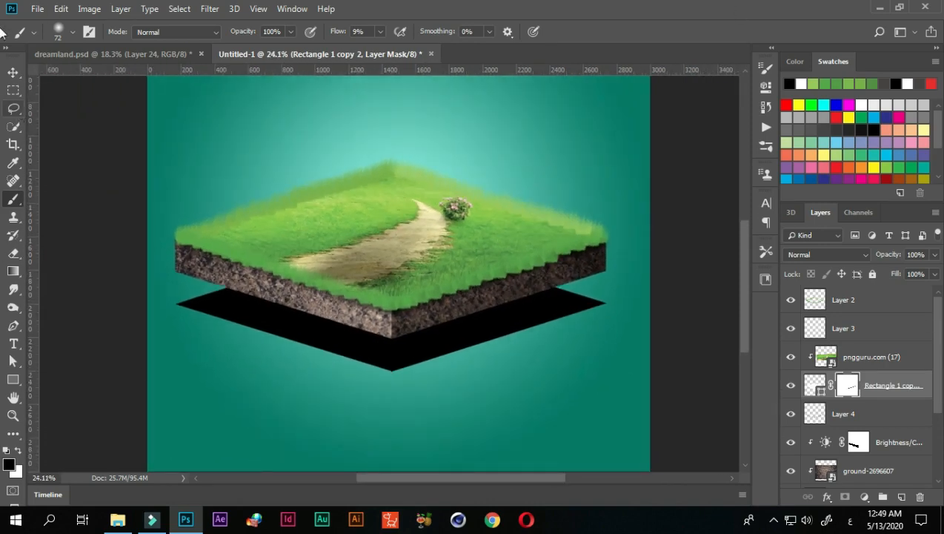
{"action": "left_click", "coordinate": [14, 72]}
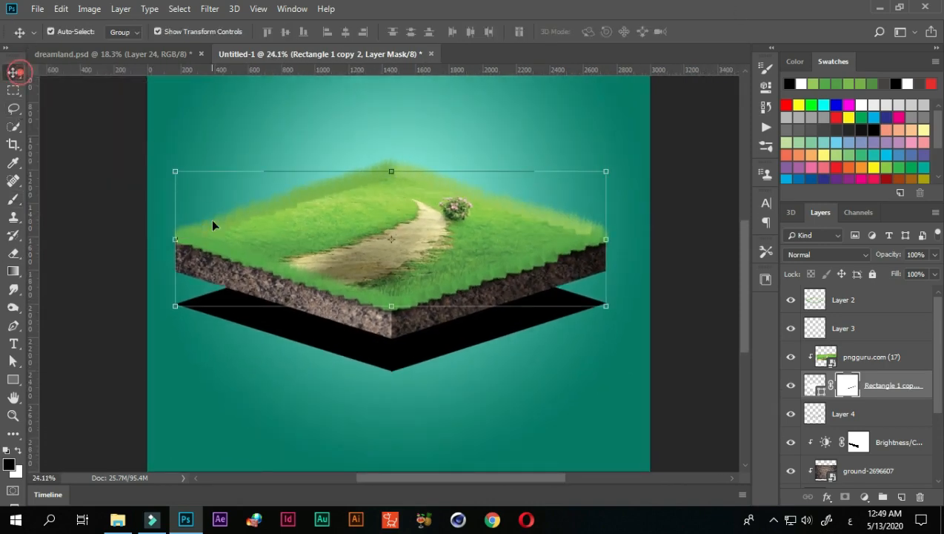
{"action": "left_click", "coordinate": [105, 259]}
{"action": "scroll", "coordinate": [407, 291], "scroll_direction": "down", "scroll_amount": 4}
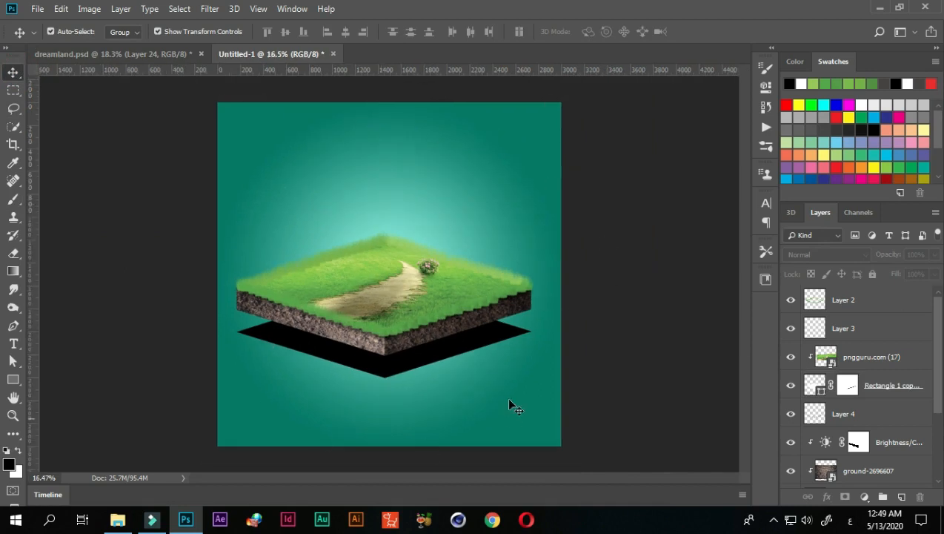
{"action": "scroll", "coordinate": [508, 403], "scroll_direction": "up", "scroll_amount": 4}
{"action": "scroll", "coordinate": [382, 404], "scroll_direction": "up", "scroll_amount": 1}
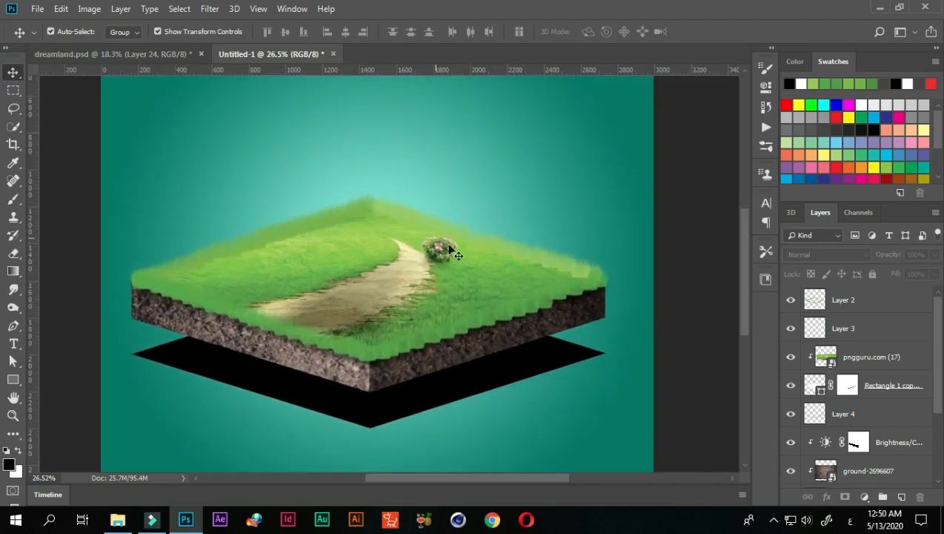
{"action": "scroll", "coordinate": [363, 268], "scroll_direction": "down", "scroll_amount": 3}
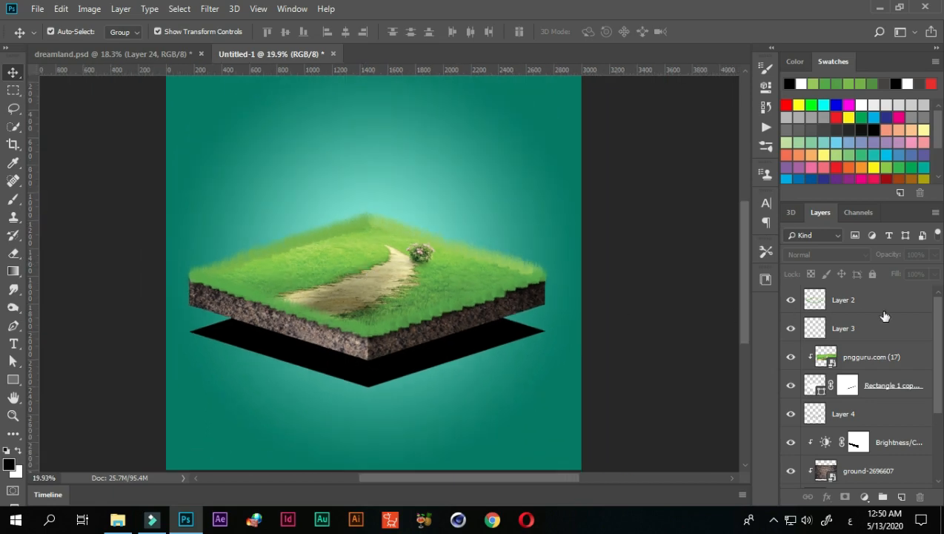
Step: Place a horizontal guide just above the grass at the slab's rear corner
{"action": "left_click", "coordinate": [853, 308]}
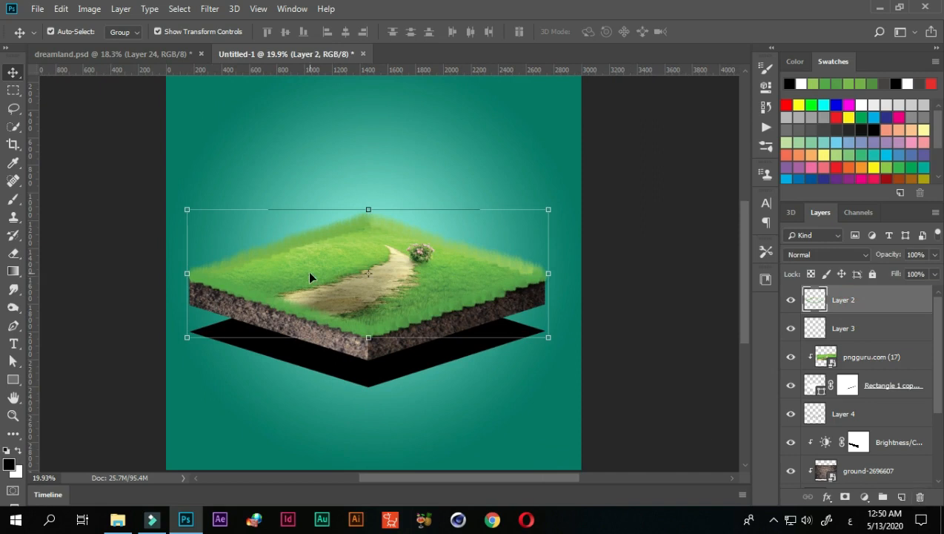
{"action": "left_click", "coordinate": [398, 427]}
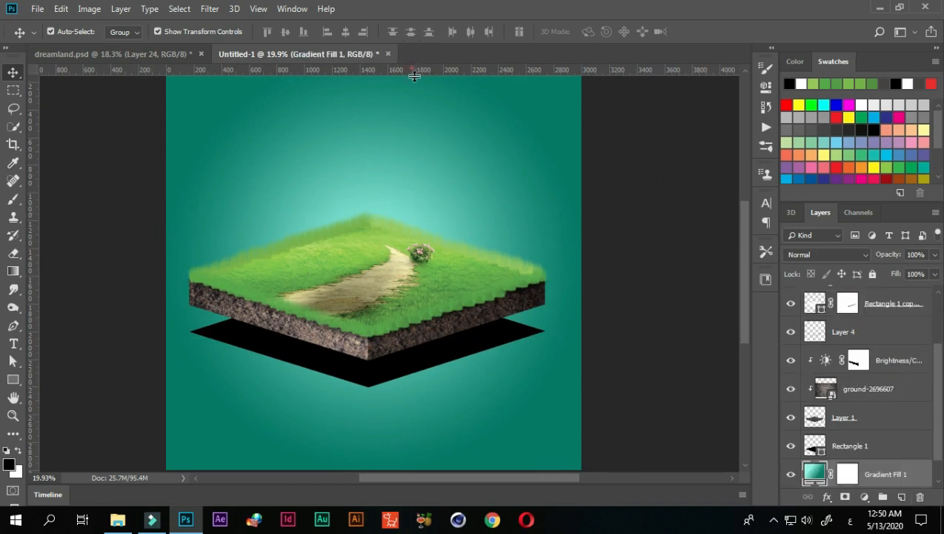
{"action": "left_click_drag", "start_coordinate": [415, 76], "coordinate": [413, 211]}
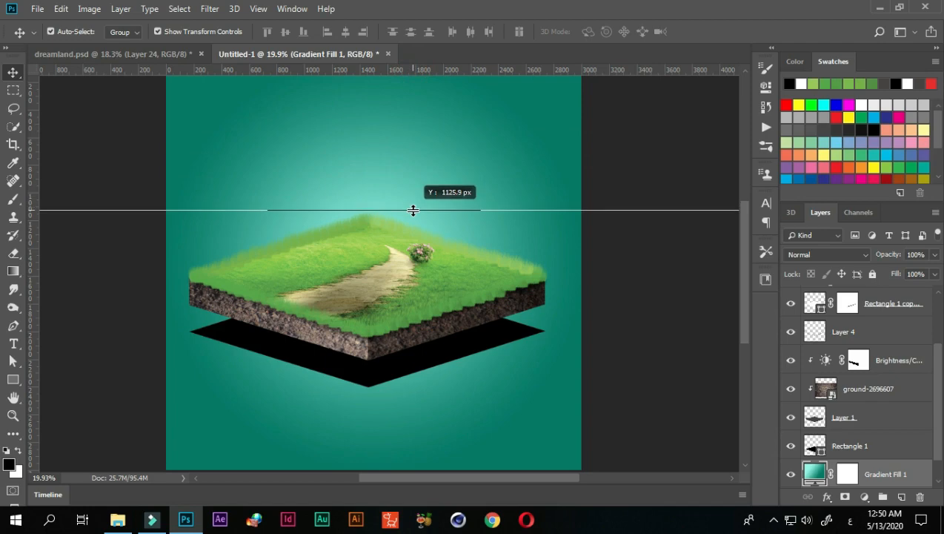
{"action": "left_click_drag", "start_coordinate": [412, 204], "coordinate": [412, 204]}
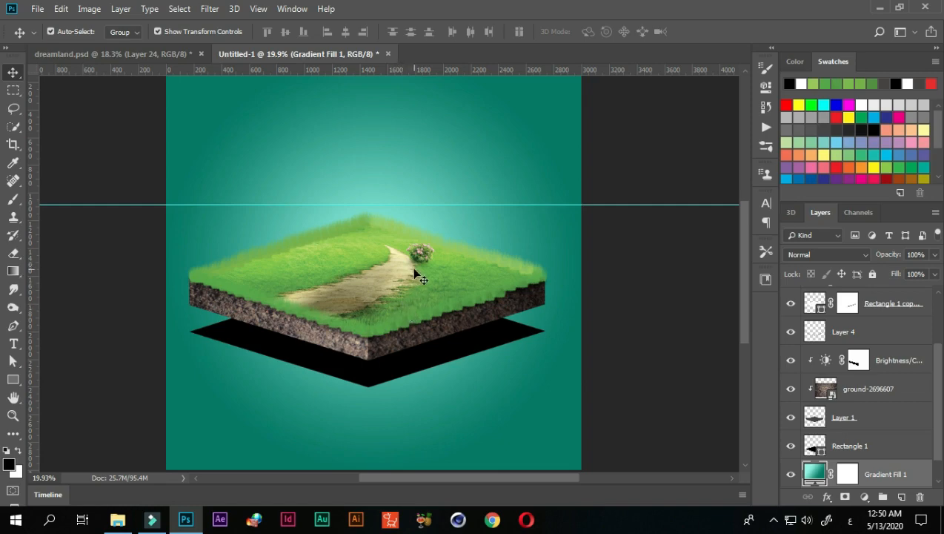
Step: Draw a straight line from the slab's front corner along its front-left edge out to the horizon guide, beyond the canvas
{"action": "left_click", "coordinate": [21, 379]}
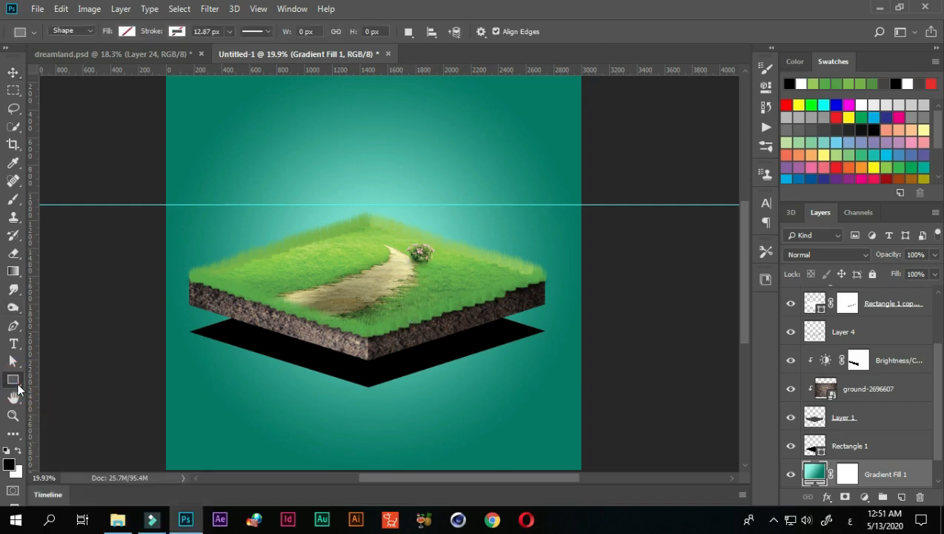
{"action": "right_click", "coordinate": [18, 383]}
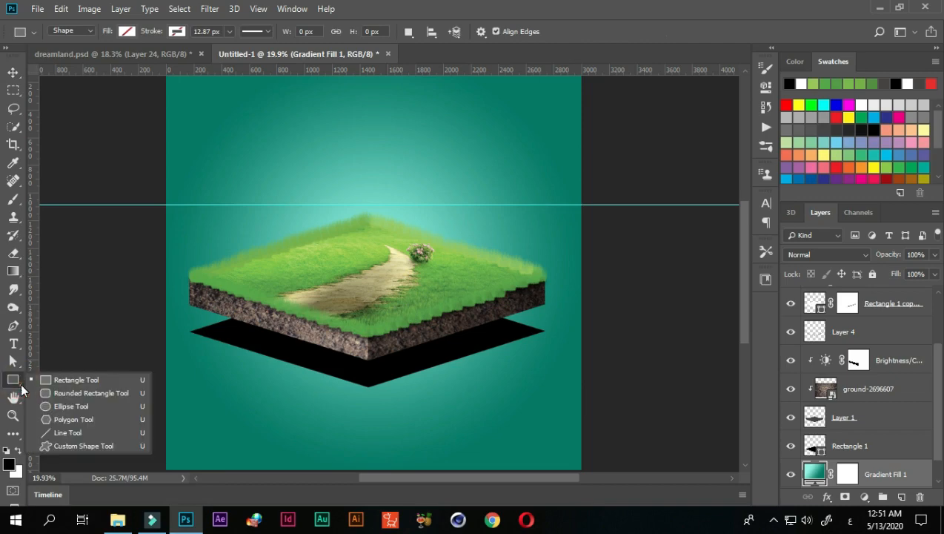
{"action": "left_click", "coordinate": [72, 434]}
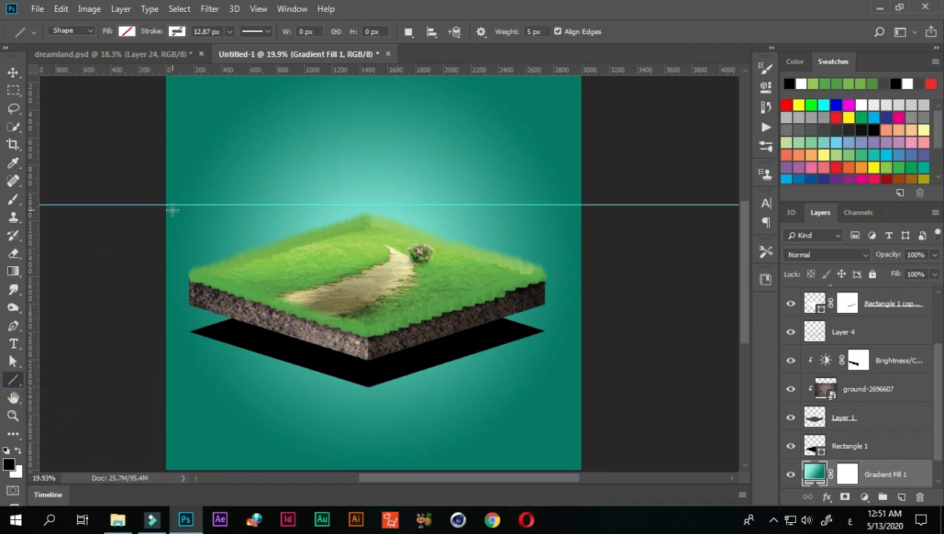
{"action": "scroll", "coordinate": [175, 211], "scroll_direction": "up", "scroll_amount": 1}
{"action": "scroll", "coordinate": [175, 212], "scroll_direction": "down", "scroll_amount": 2}
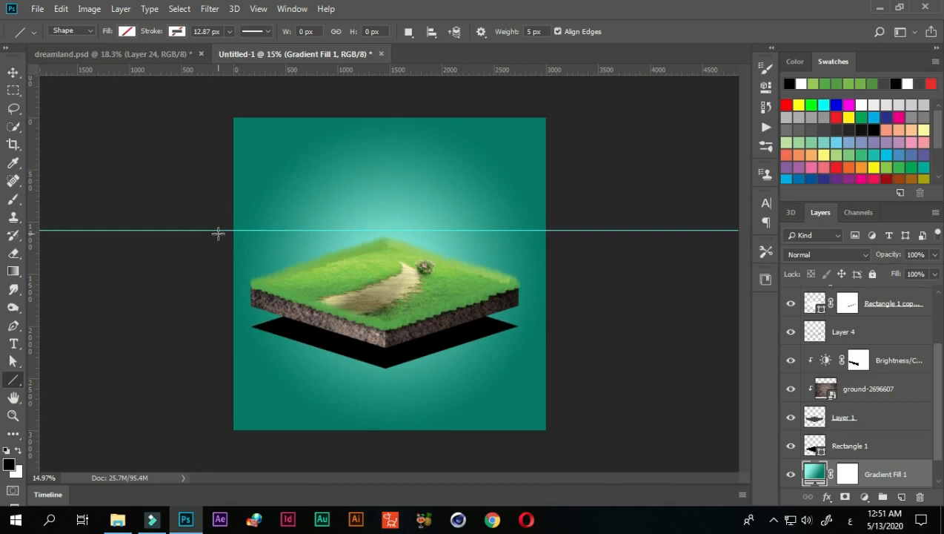
{"action": "scroll", "coordinate": [216, 231], "scroll_direction": "up", "scroll_amount": 1}
{"action": "scroll", "coordinate": [382, 341], "scroll_direction": "up", "scroll_amount": 1}
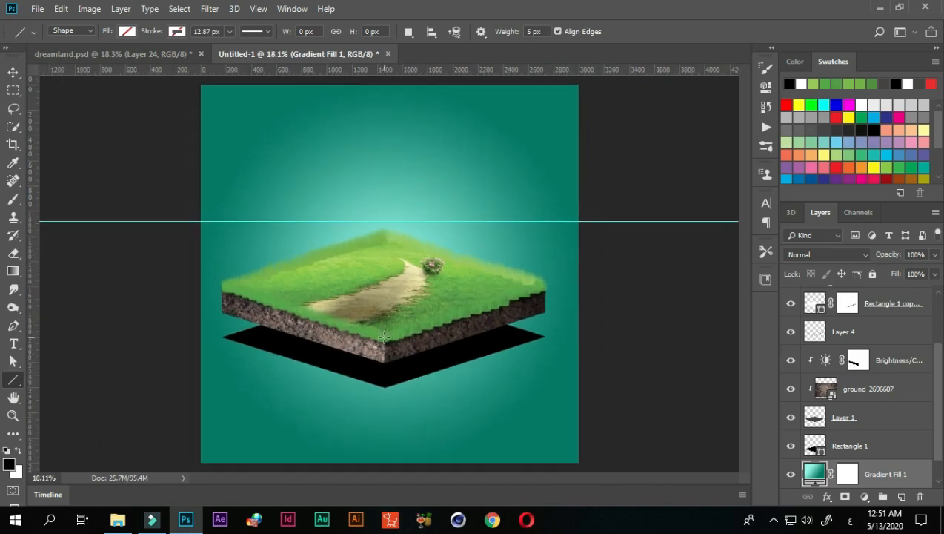
{"action": "scroll", "coordinate": [382, 344], "scroll_direction": "up", "scroll_amount": 1}
{"action": "scroll", "coordinate": [384, 343], "scroll_direction": "down", "scroll_amount": 1}
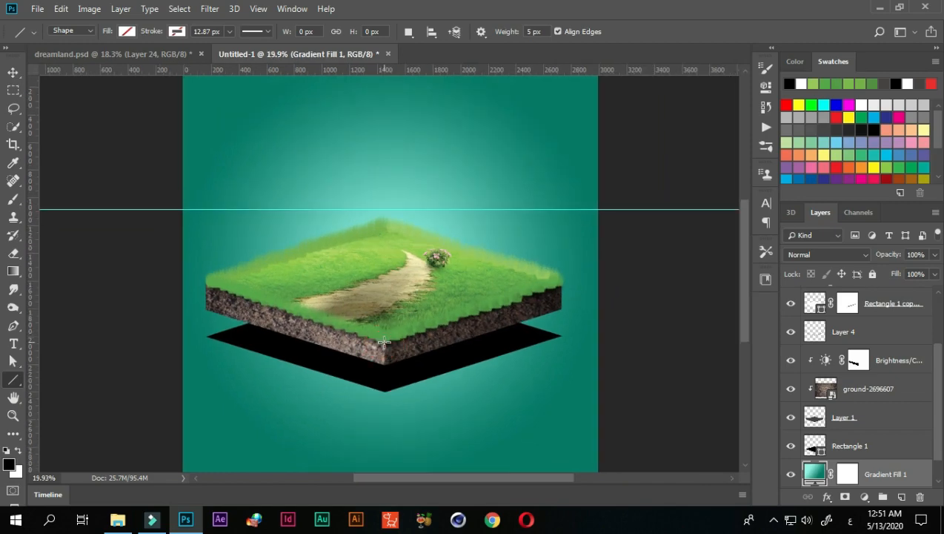
{"action": "left_click_drag", "start_coordinate": [383, 342], "coordinate": [72, 211]}
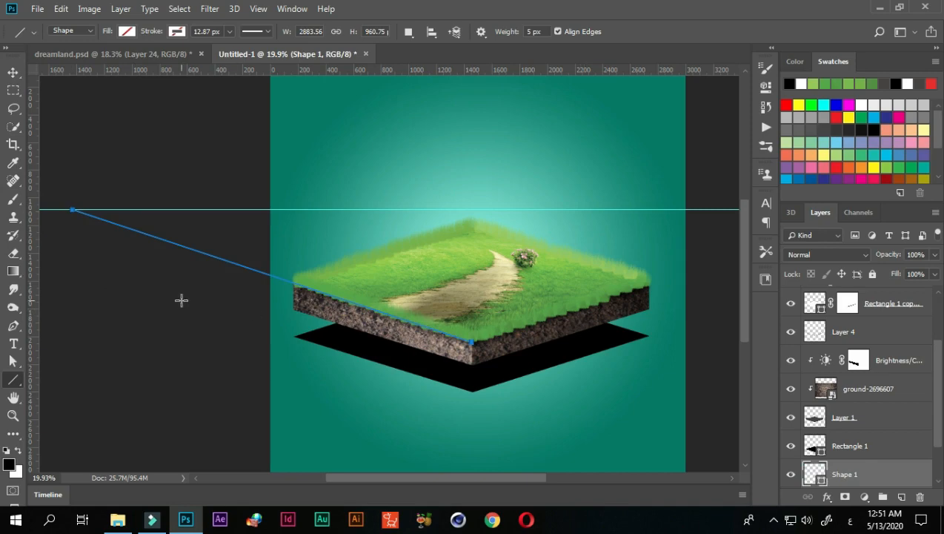
Step: Set the line's fill and stroke to red, with a stroke width of 143.86 px
{"action": "left_click", "coordinate": [127, 31]}
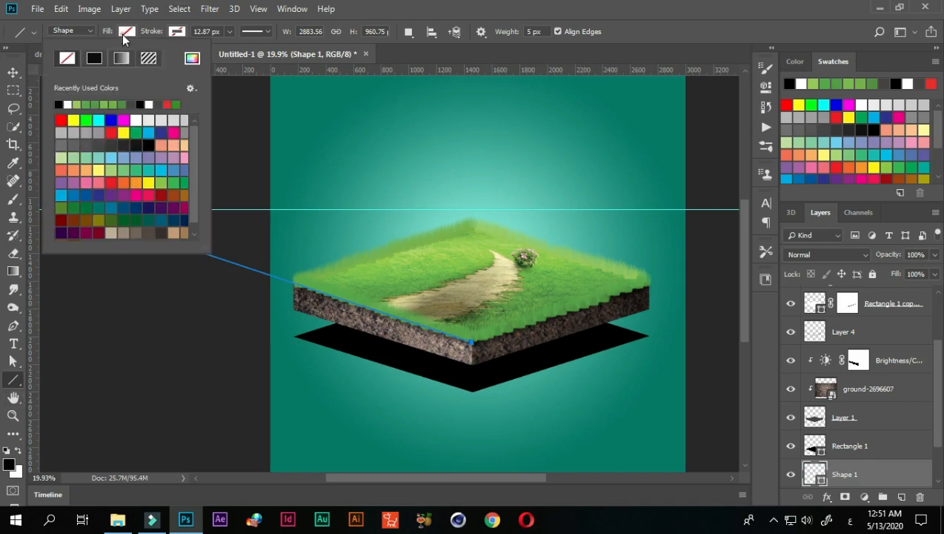
{"action": "left_click", "coordinate": [61, 121]}
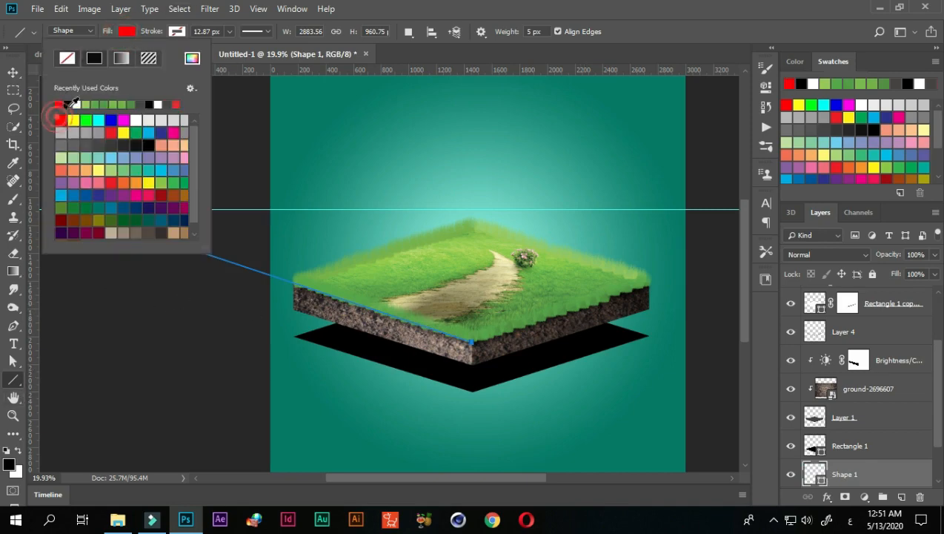
{"action": "left_click", "coordinate": [176, 35]}
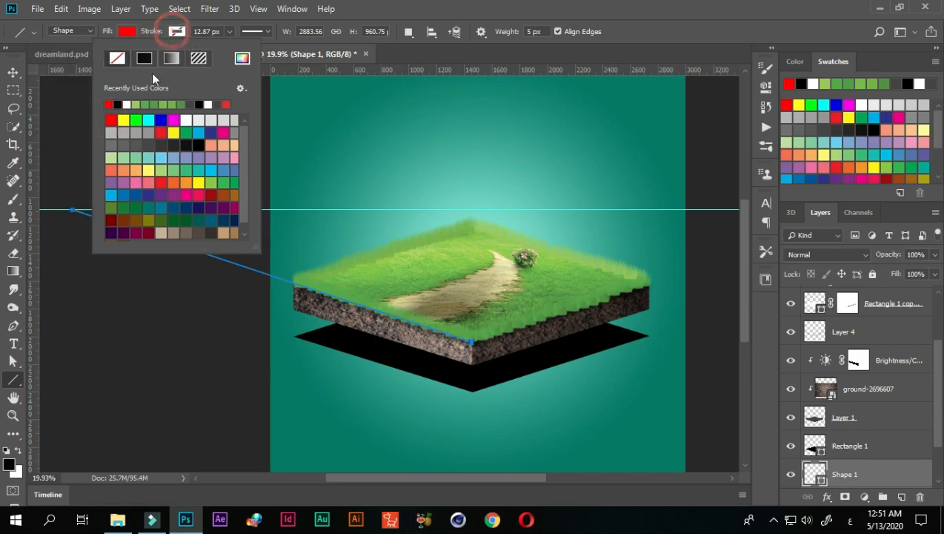
{"action": "left_click", "coordinate": [111, 120]}
{"action": "left_click", "coordinate": [223, 33]}
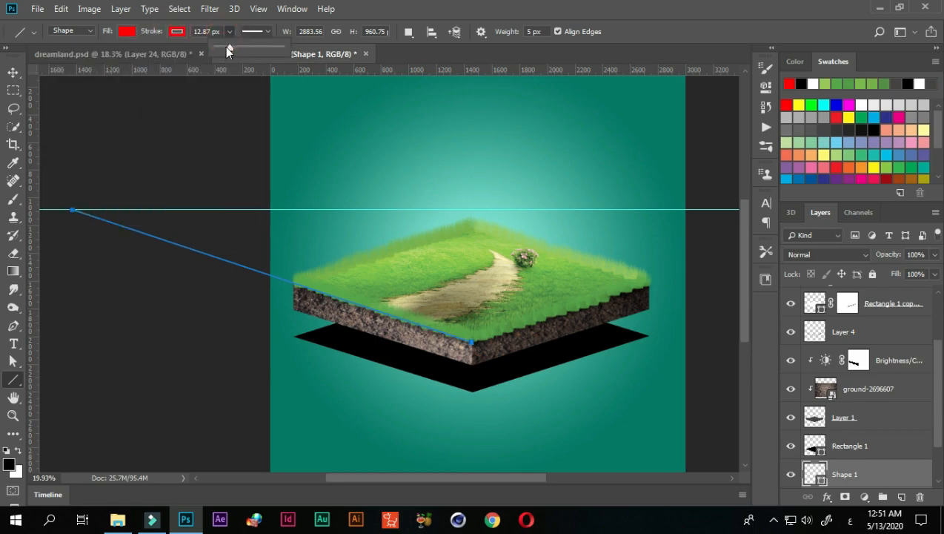
{"action": "left_click_drag", "start_coordinate": [225, 47], "coordinate": [262, 47]}
Step: Draw a second line from the same vanishing point to the slab's front-right edge, and move both line layers above all other layers
{"action": "left_click_drag", "start_coordinate": [71, 208], "coordinate": [501, 335]}
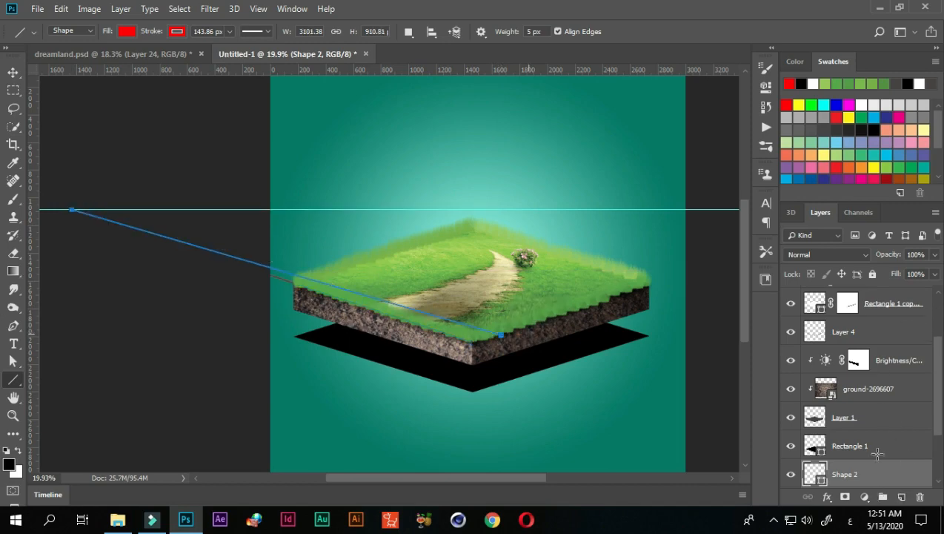
{"action": "scroll", "coordinate": [874, 448], "scroll_direction": "down", "scroll_amount": 3}
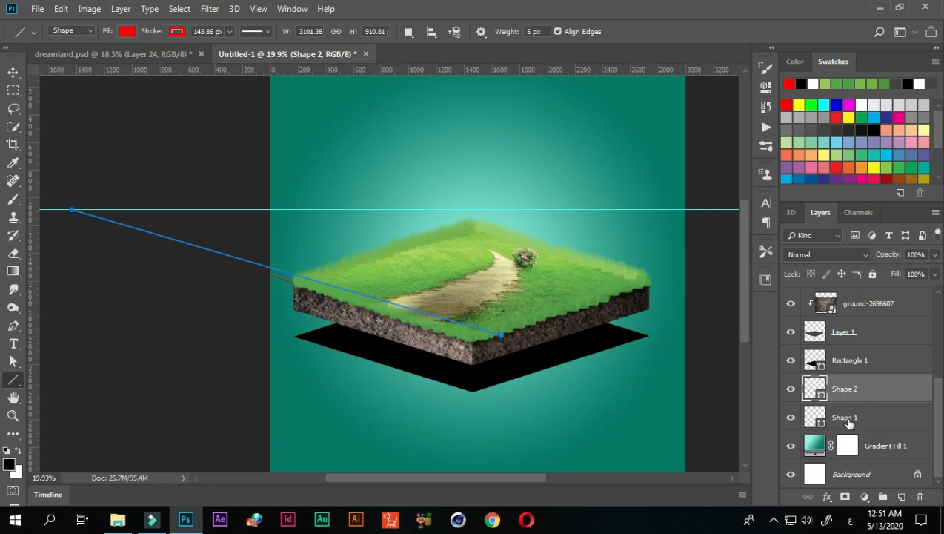
{"action": "left_click", "coordinate": [849, 421], "text": "shift"}
{"action": "left_click_drag", "start_coordinate": [873, 399], "coordinate": [851, 290]}
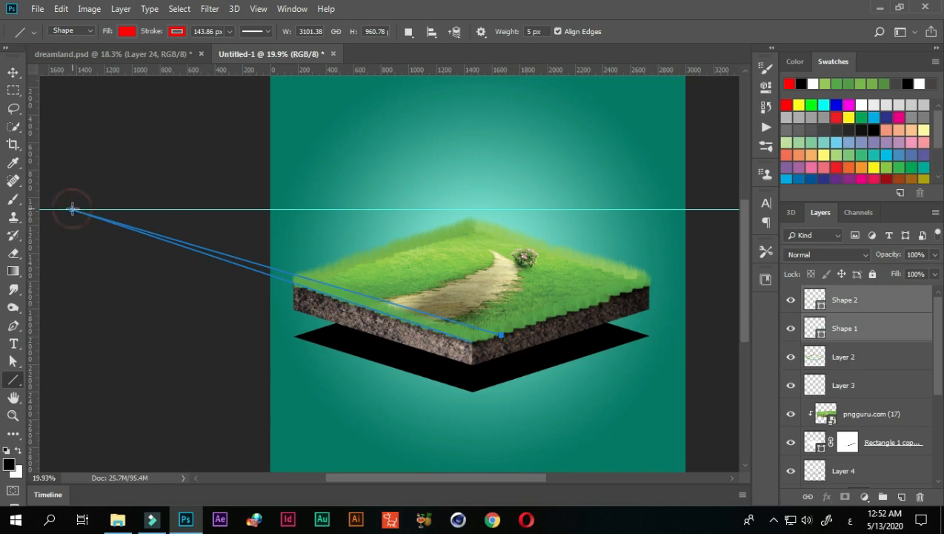
Step: Fan ten more red lines from the left vanishing point across the meadow, spaced progressively toward its rear corner
{"action": "left_click_drag", "start_coordinate": [72, 209], "coordinate": [528, 327]}
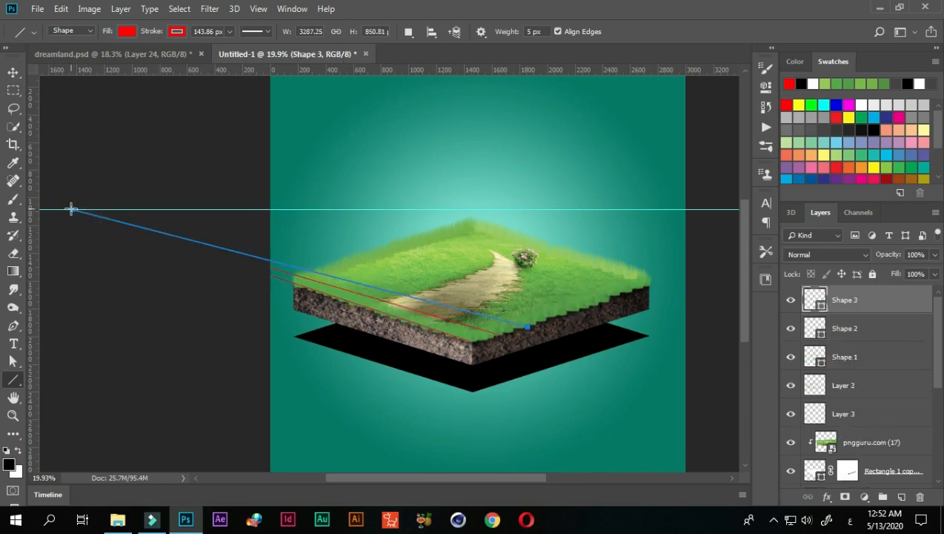
{"action": "left_click_drag", "start_coordinate": [71, 209], "coordinate": [547, 243]}
{"action": "left_click_drag", "start_coordinate": [74, 210], "coordinate": [505, 229]}
Step: Fan twelve red lines from a right vanishing point on the horizon guide across the meadow to complete the perspective grid
{"action": "scroll", "coordinate": [625, 284], "scroll_direction": "down", "scroll_amount": 1}
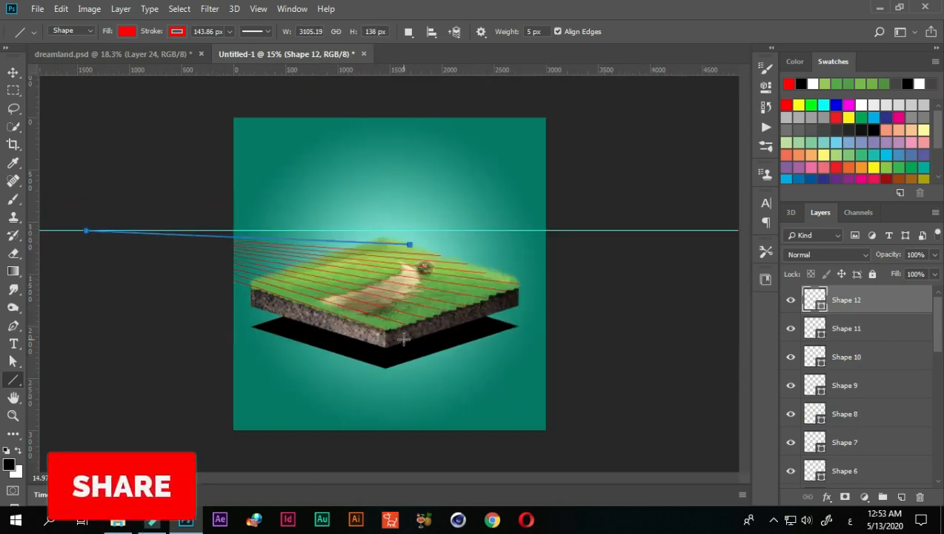
{"action": "scroll", "coordinate": [403, 339], "scroll_direction": "up", "scroll_amount": 1}
{"action": "left_click_drag", "start_coordinate": [377, 341], "coordinate": [217, 335]}
{"action": "left_click_drag", "start_coordinate": [693, 197], "coordinate": [189, 324]}
{"action": "left_click_drag", "start_coordinate": [694, 197], "coordinate": [160, 314]}
{"action": "left_click_drag", "start_coordinate": [694, 197], "coordinate": [90, 274]}
{"action": "left_click_drag", "start_coordinate": [731, 197], "coordinate": [137, 223]}
{"action": "left_click_drag", "start_coordinate": [730, 194], "coordinate": [235, 222]}
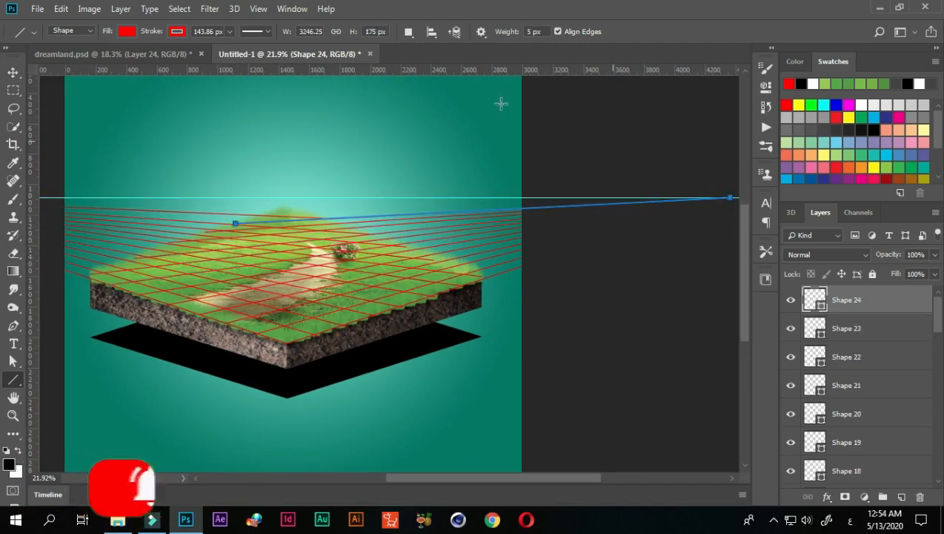
Step: Group the line layers Shape 1 through Shape 24 and name the group "prespection"
{"action": "scroll", "coordinate": [501, 103], "scroll_direction": "down", "scroll_amount": 3}
{"action": "scroll", "coordinate": [867, 371], "scroll_direction": "down", "scroll_amount": 1}
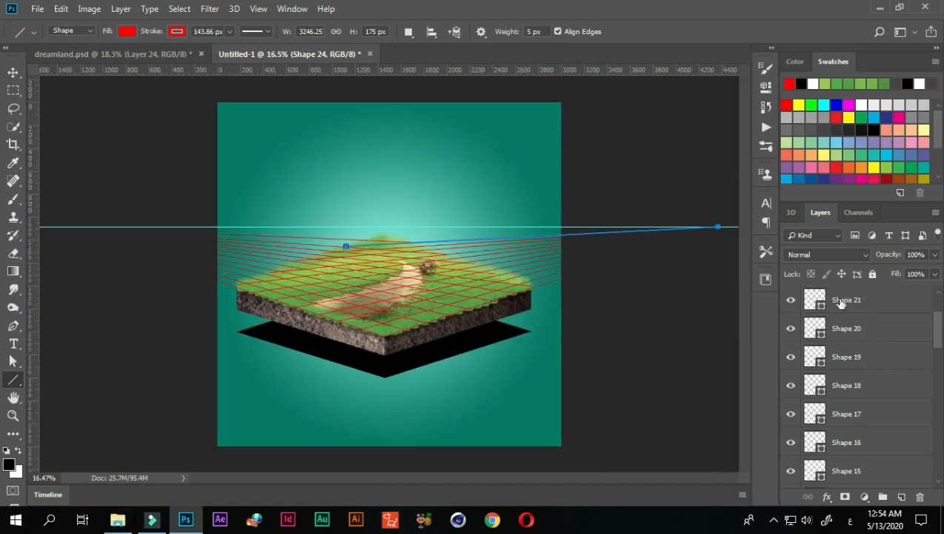
{"action": "scroll", "coordinate": [851, 315], "scroll_direction": "down", "scroll_amount": 3}
{"action": "scroll", "coordinate": [853, 424], "scroll_direction": "down", "scroll_amount": 2}
{"action": "scroll", "coordinate": [856, 419], "scroll_direction": "down", "scroll_amount": 13}
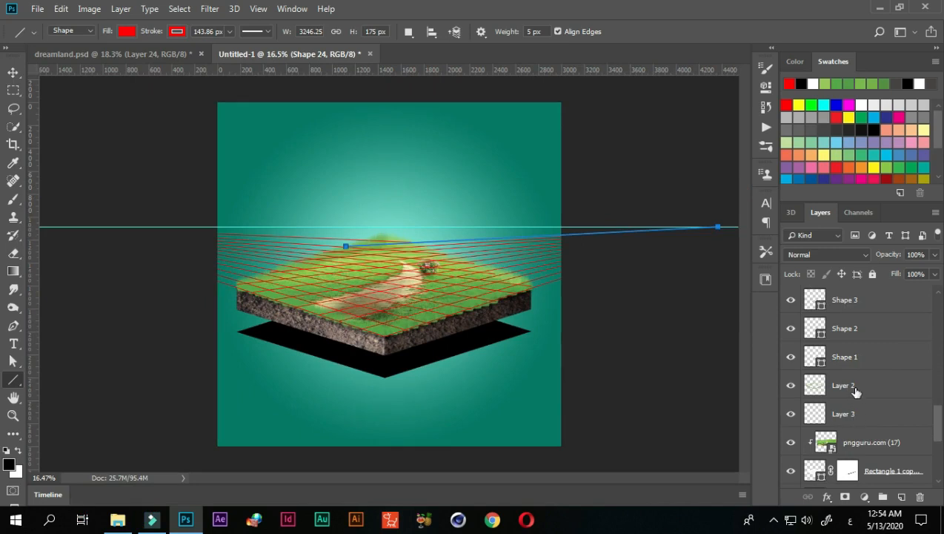
{"action": "left_click", "coordinate": [844, 358], "text": "shift"}
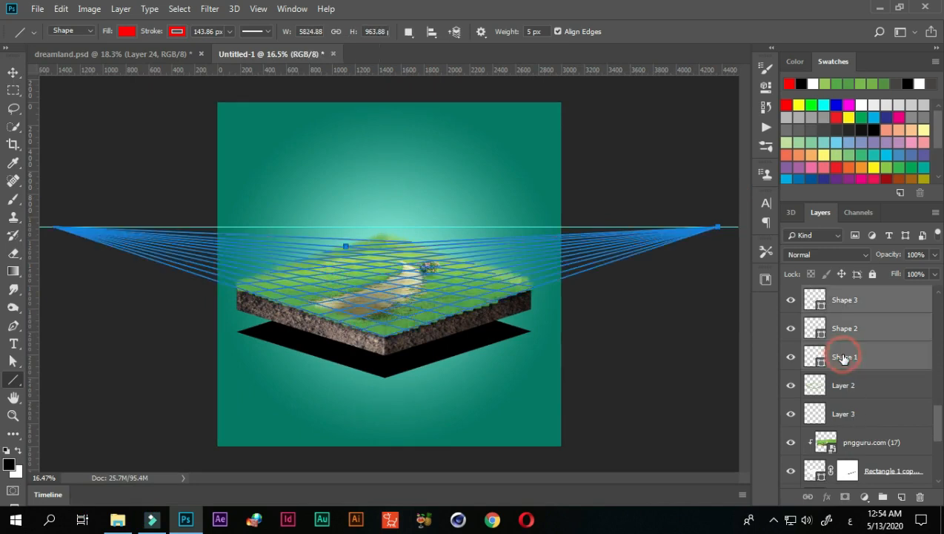
{"action": "key", "text": "ctrl+g"}
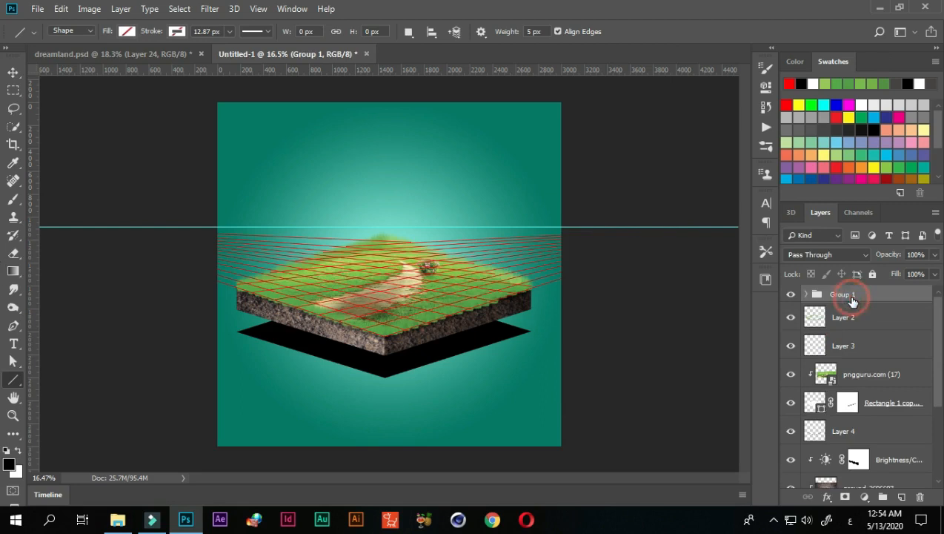
{"action": "double_click", "coordinate": [852, 298]}
{"action": "type", "text": "li"}
{"action": "left_click", "coordinate": [913, 292]}
{"action": "left_click", "coordinate": [13, 72]}
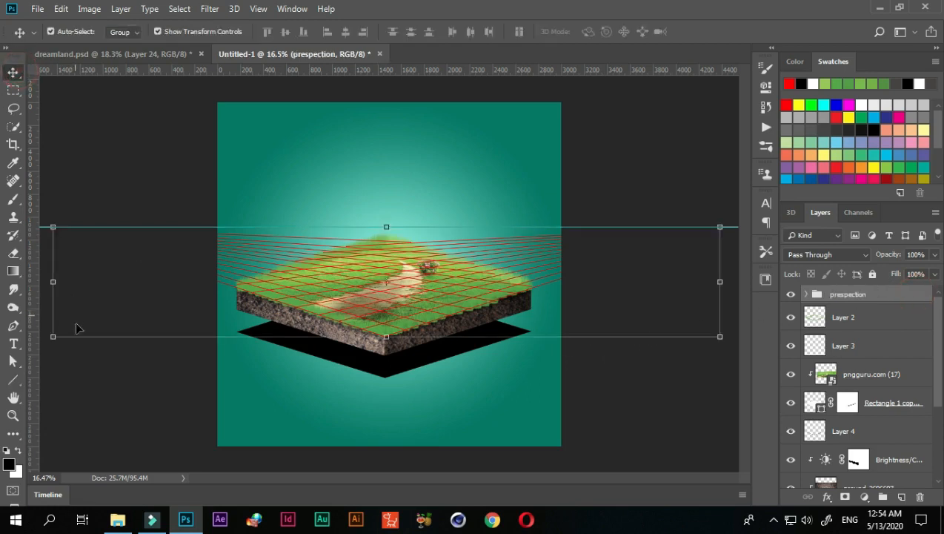
{"action": "left_click", "coordinate": [122, 410]}
Step: Toggle the prespection group's visibility to compare the island with and without the perspective grid
{"action": "scroll", "coordinate": [389, 293], "scroll_direction": "down", "scroll_amount": 1}
{"action": "scroll", "coordinate": [389, 292], "scroll_direction": "up", "scroll_amount": 2}
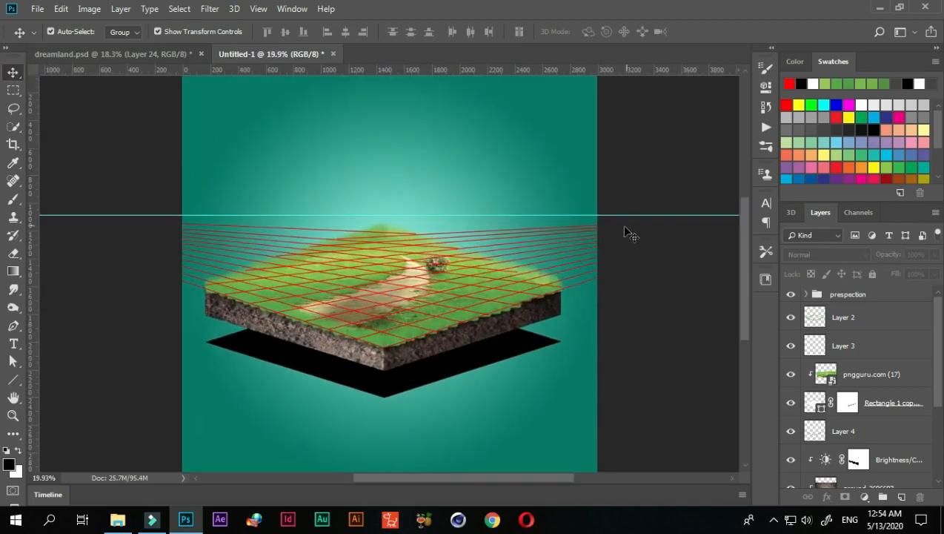
{"action": "left_click", "coordinate": [791, 294]}
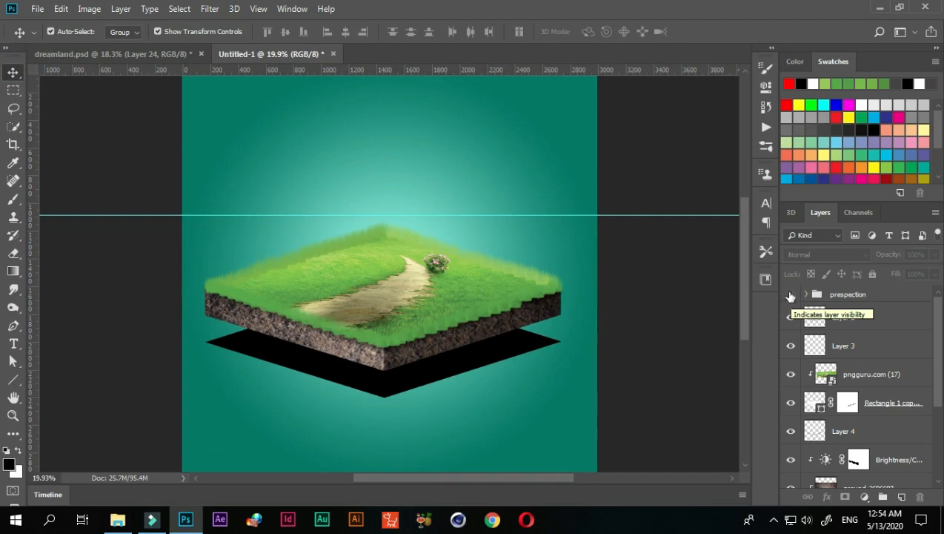
{"action": "left_click", "coordinate": [791, 294]}
{"action": "scroll", "coordinate": [455, 326], "scroll_direction": "down", "scroll_amount": 1}
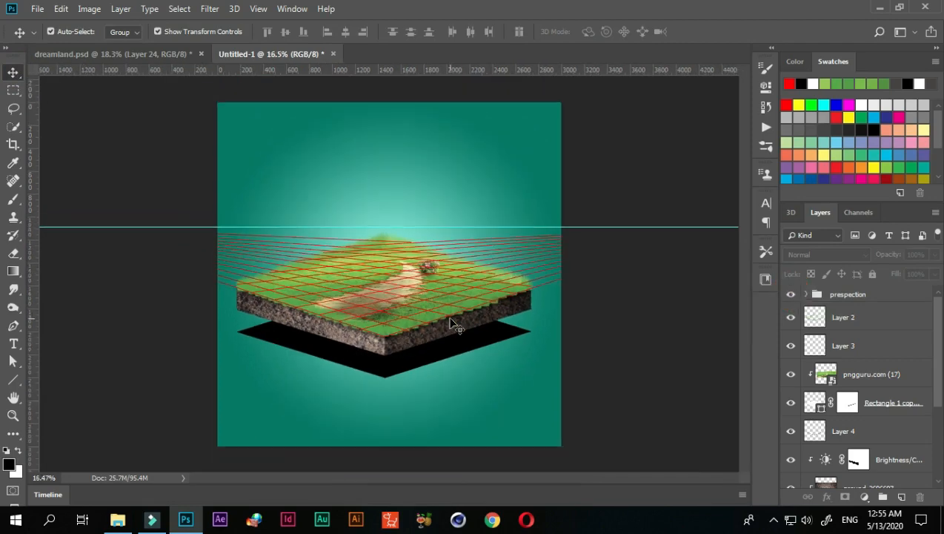
{"action": "scroll", "coordinate": [454, 325], "scroll_direction": "up", "scroll_amount": 1}
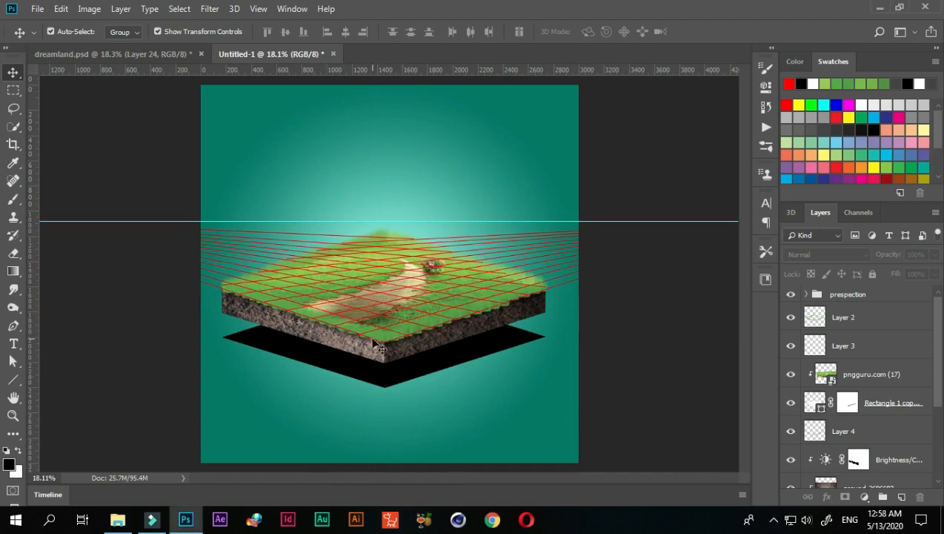
Step: Place the house image pngguru.com (7) on the meadow's rear-left part and scale it to about 45%
{"action": "left_click", "coordinate": [126, 523]}
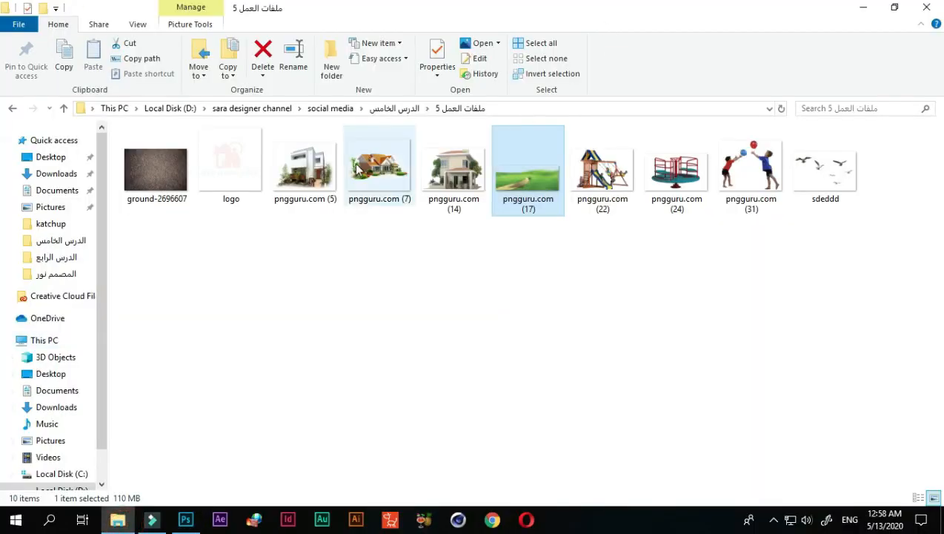
{"action": "left_click_drag", "start_coordinate": [385, 162], "coordinate": [335, 264]}
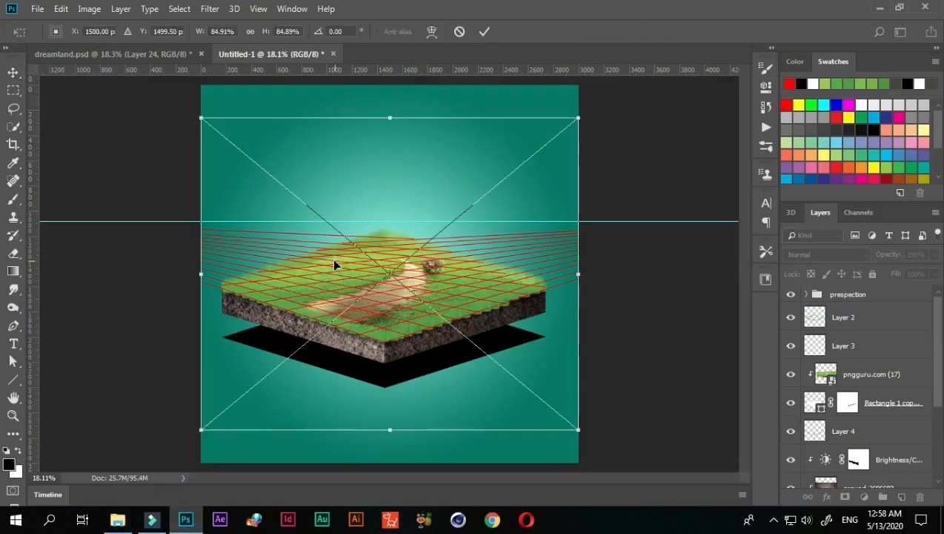
{"action": "scroll", "coordinate": [334, 265], "scroll_direction": "down", "scroll_amount": 1}
{"action": "left_click_drag", "start_coordinate": [564, 131], "coordinate": [499, 188]}
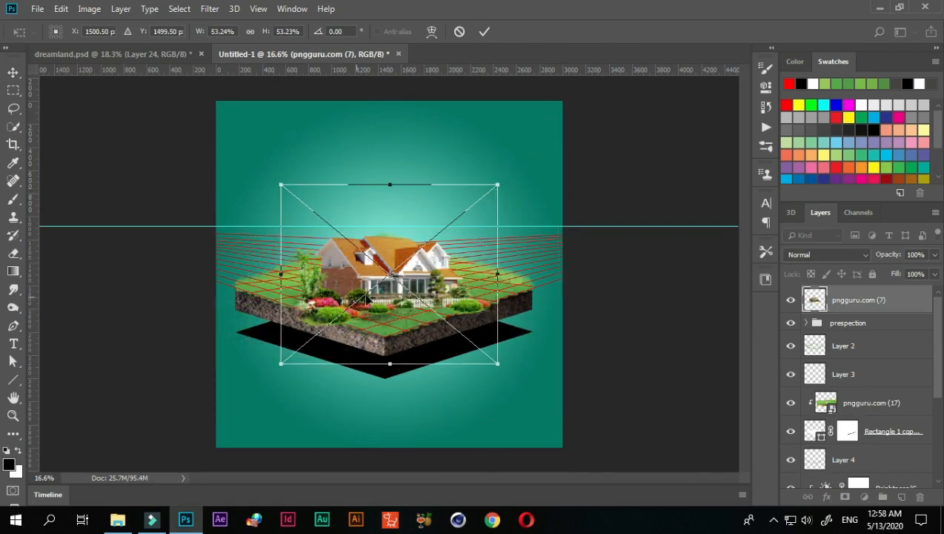
{"action": "left_click_drag", "start_coordinate": [357, 271], "coordinate": [312, 248]}
{"action": "left_click", "coordinate": [450, 156]}
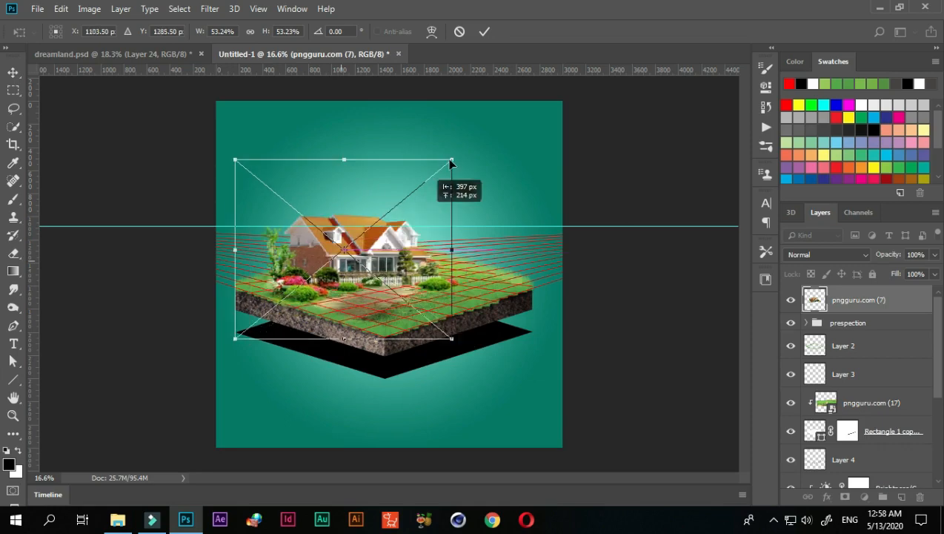
{"action": "left_click_drag", "start_coordinate": [451, 157], "coordinate": [432, 172]}
Step: Distort the lower corners of the pngguru.com (7) house to follow the red perspective lines and shift it slightly toward the meadow's left edge
{"action": "scroll", "coordinate": [374, 274], "scroll_direction": "up", "scroll_amount": 1}
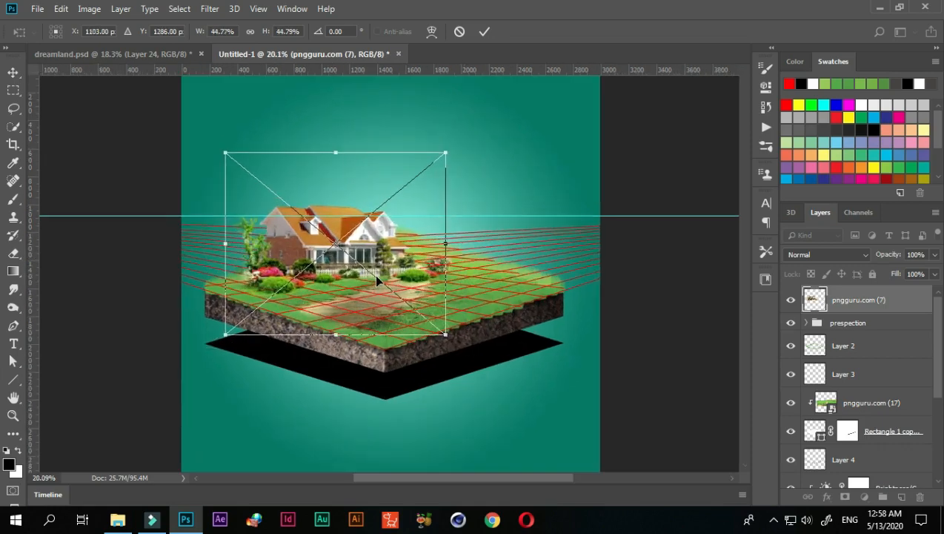
{"action": "scroll", "coordinate": [374, 274], "scroll_direction": "up", "scroll_amount": 2}
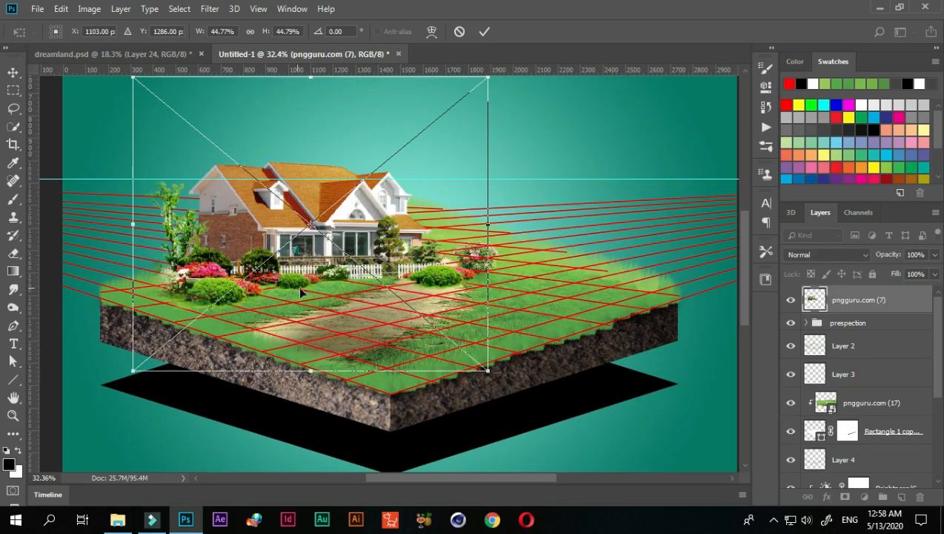
{"action": "scroll", "coordinate": [445, 318], "scroll_direction": "down", "scroll_amount": 2}
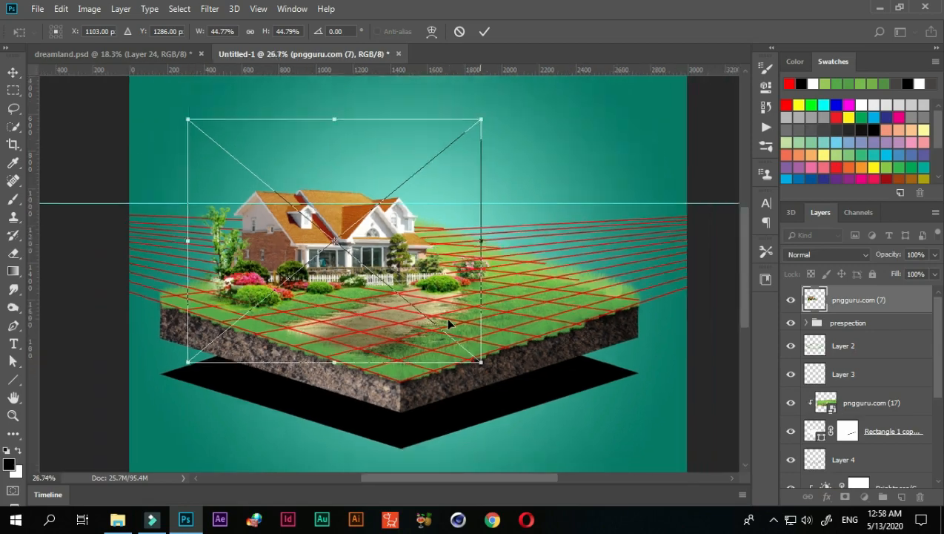
{"action": "scroll", "coordinate": [426, 327], "scroll_direction": "up", "scroll_amount": 2}
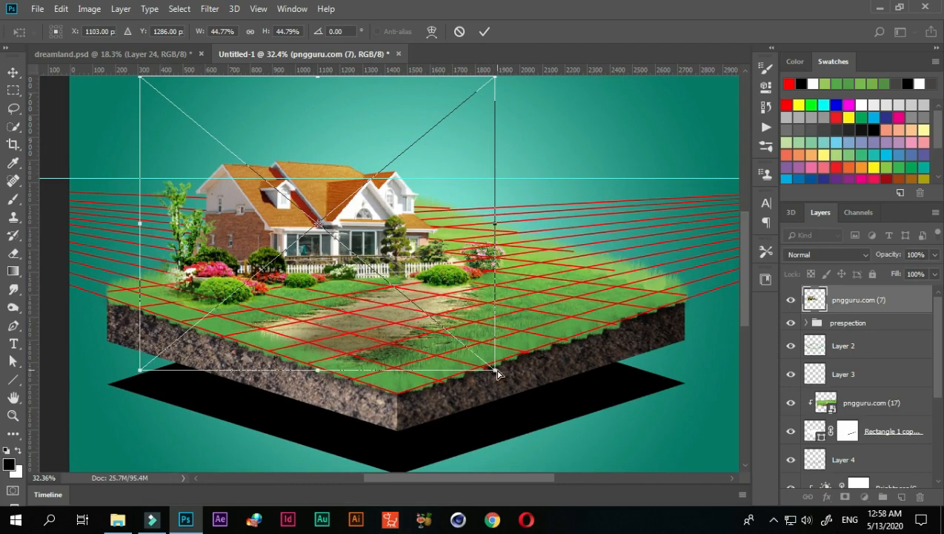
{"action": "left_click_drag", "start_coordinate": [496, 375], "coordinate": [467, 336]}
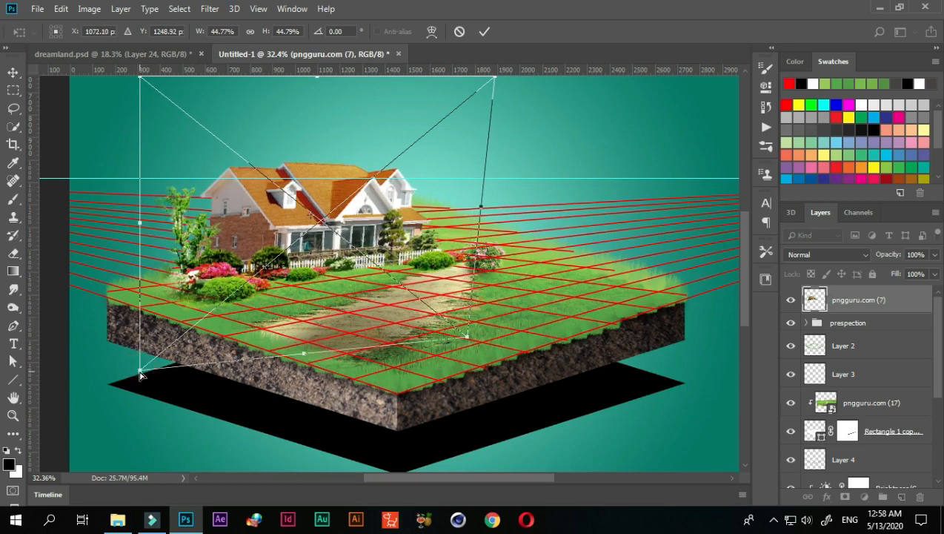
{"action": "left_click_drag", "start_coordinate": [139, 370], "coordinate": [153, 389]}
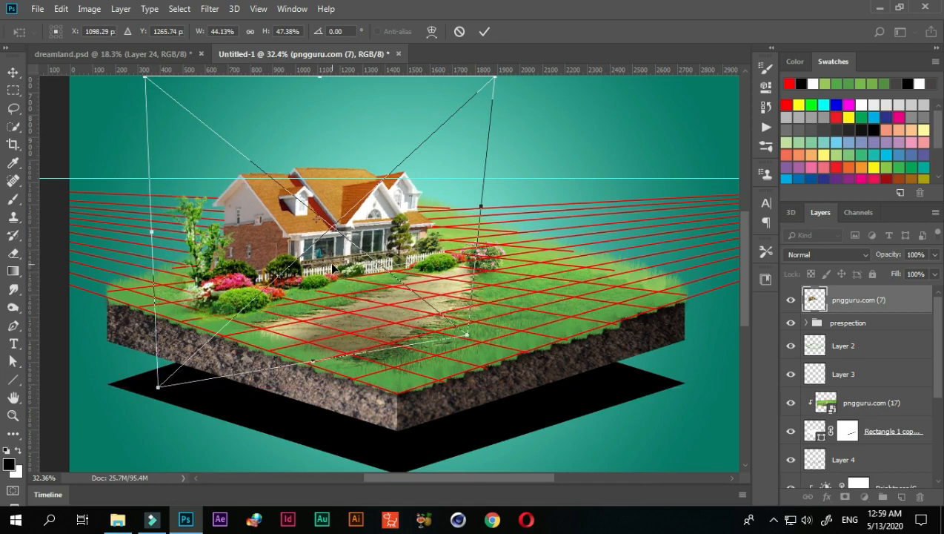
{"action": "left_click_drag", "start_coordinate": [330, 253], "coordinate": [312, 255]}
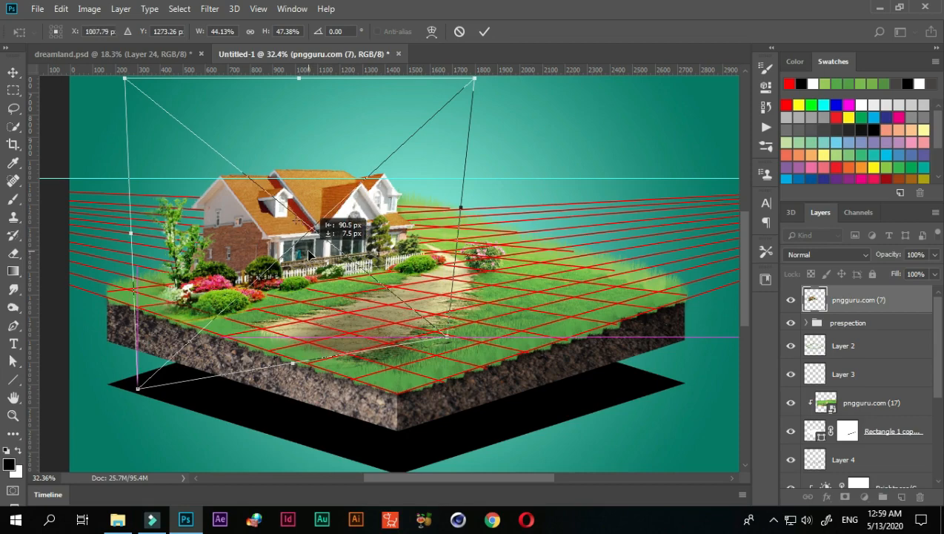
{"action": "left_click_drag", "start_coordinate": [376, 257], "coordinate": [377, 257]}
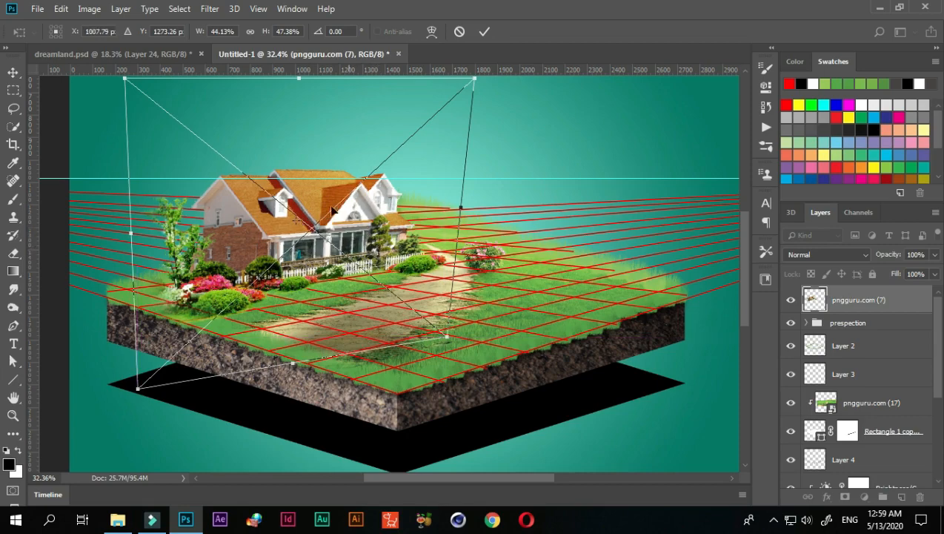
Step: Pull both upper corners of the pngguru.com (7) house inward to straighten its walls and apply the distortion
{"action": "scroll", "coordinate": [336, 214], "scroll_direction": "up", "scroll_amount": 1}
{"action": "scroll", "coordinate": [336, 214], "scroll_direction": "down", "scroll_amount": 2}
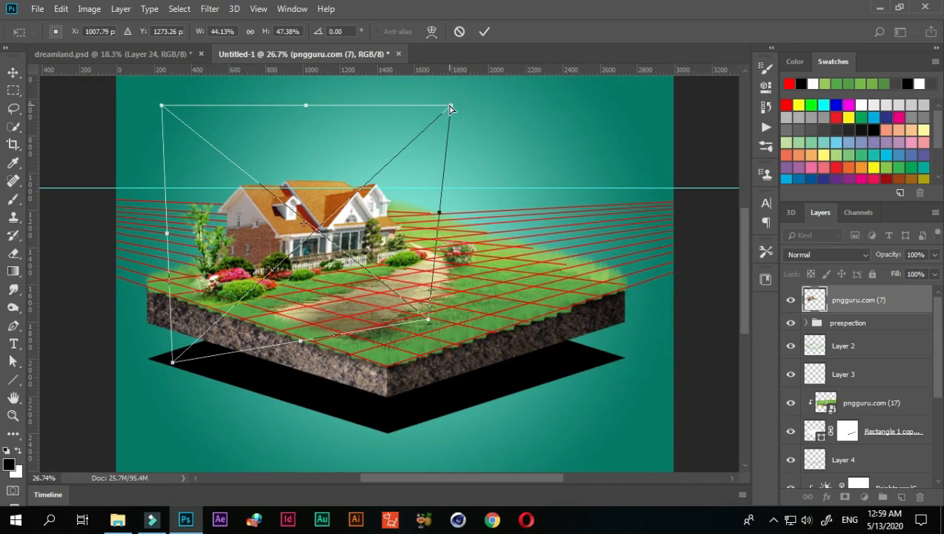
{"action": "left_click_drag", "start_coordinate": [451, 109], "coordinate": [432, 111]}
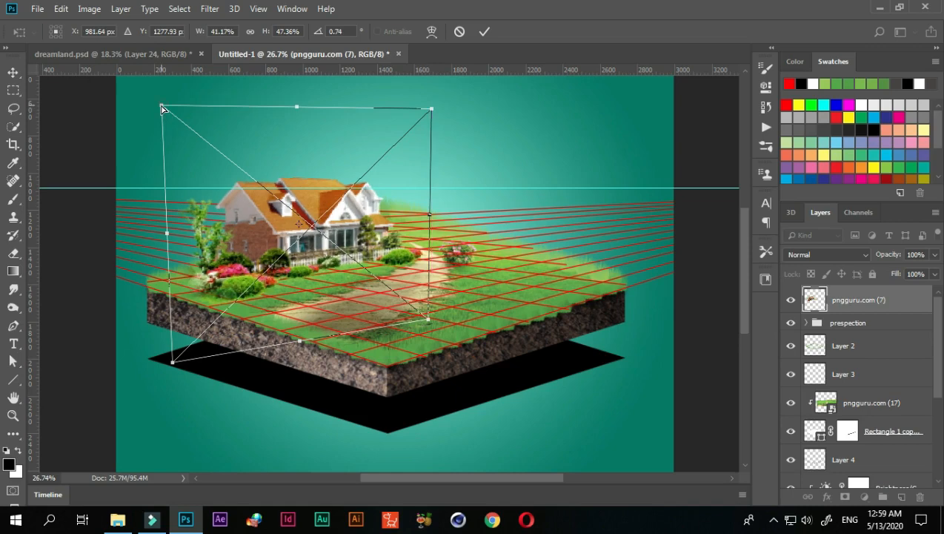
{"action": "left_click_drag", "start_coordinate": [162, 106], "coordinate": [178, 123]}
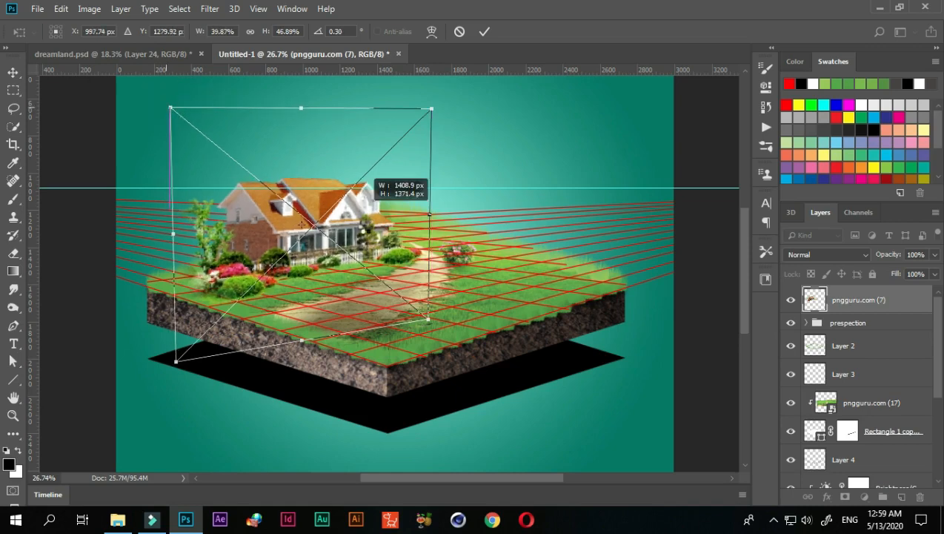
{"action": "scroll", "coordinate": [362, 215], "scroll_direction": "up", "scroll_amount": 3}
{"action": "key", "text": "Return"}
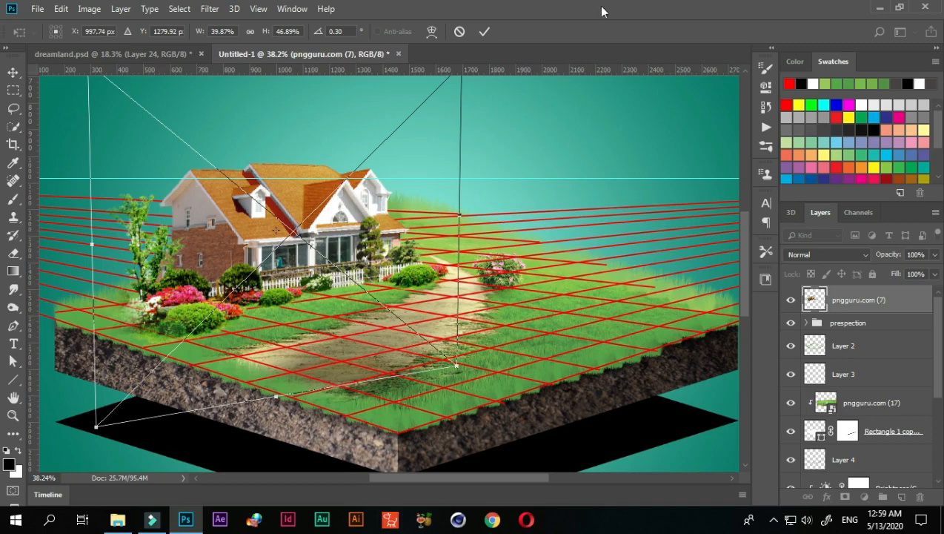
{"action": "left_click", "coordinate": [483, 32]}
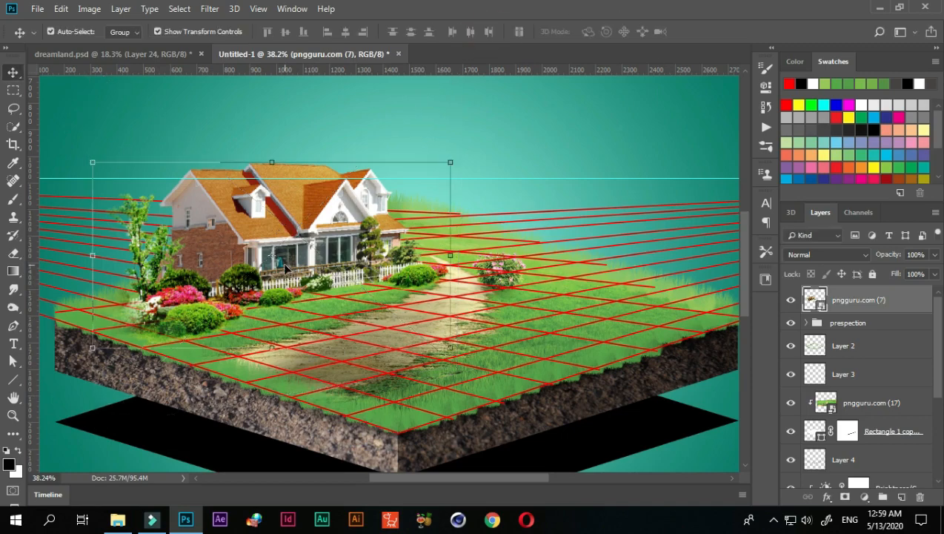
Step: Place the house image pngguru.com (5), scale it to about 26% and move it behind the meadow's rear edge
{"action": "scroll", "coordinate": [359, 271], "scroll_direction": "down", "scroll_amount": 3}
{"action": "scroll", "coordinate": [359, 267], "scroll_direction": "up", "scroll_amount": 2}
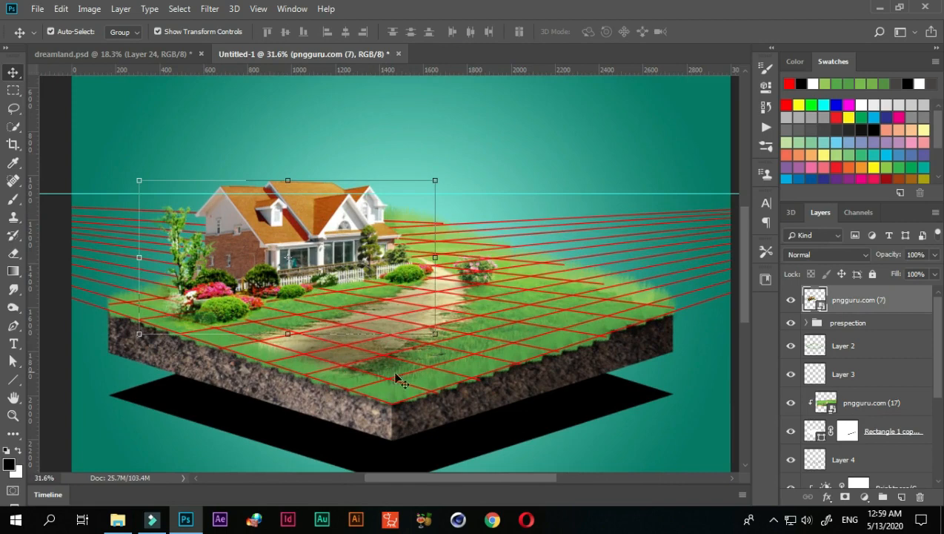
{"action": "scroll", "coordinate": [375, 337], "scroll_direction": "down", "scroll_amount": 2}
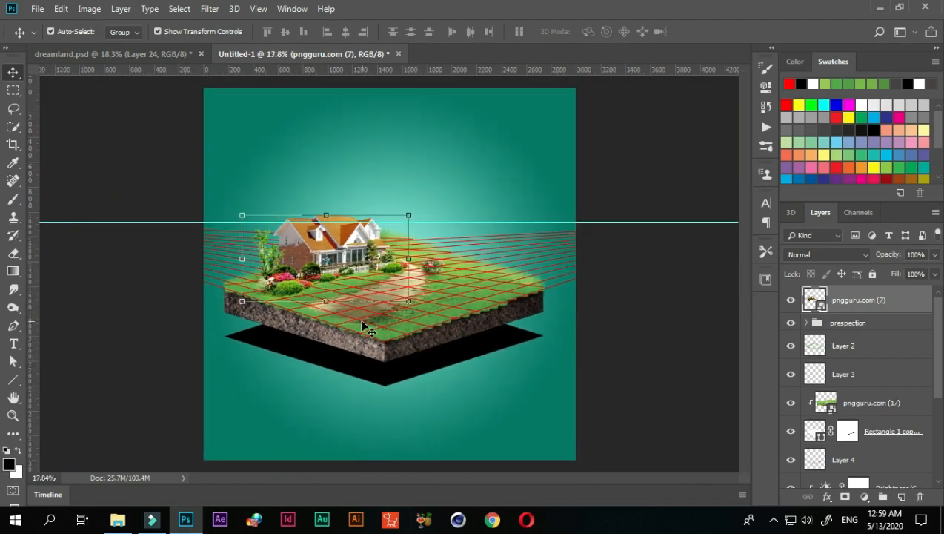
{"action": "scroll", "coordinate": [359, 318], "scroll_direction": "up", "scroll_amount": 2}
{"action": "left_click", "coordinate": [677, 316]}
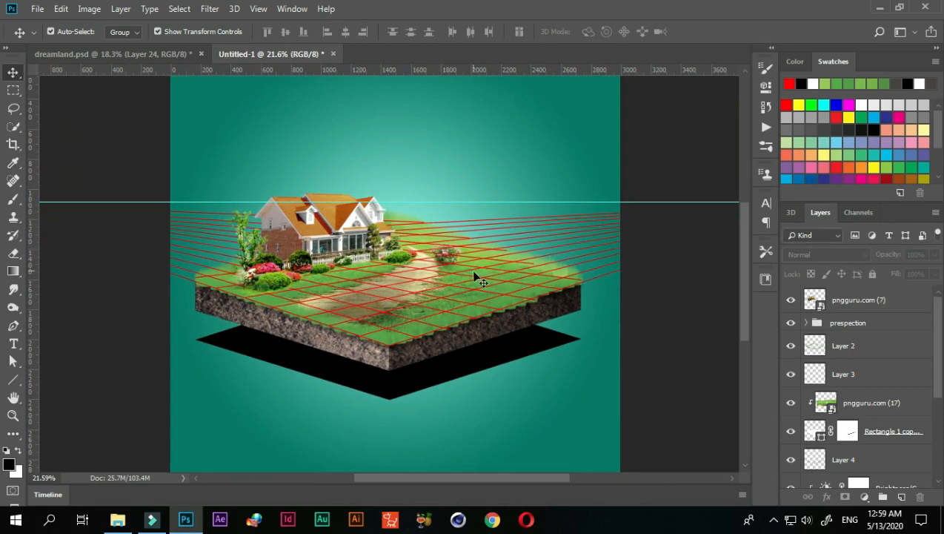
{"action": "left_click", "coordinate": [120, 520]}
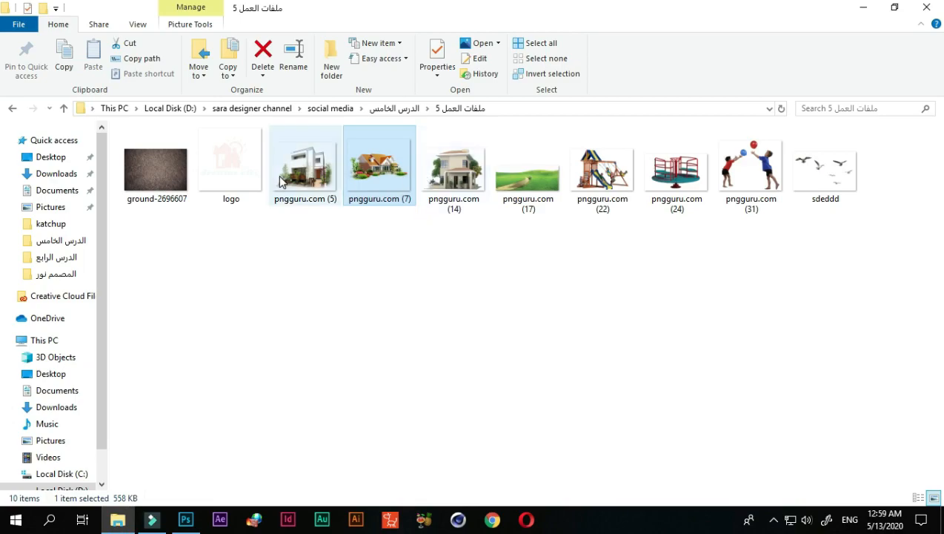
{"action": "left_click_drag", "start_coordinate": [304, 170], "coordinate": [407, 236]}
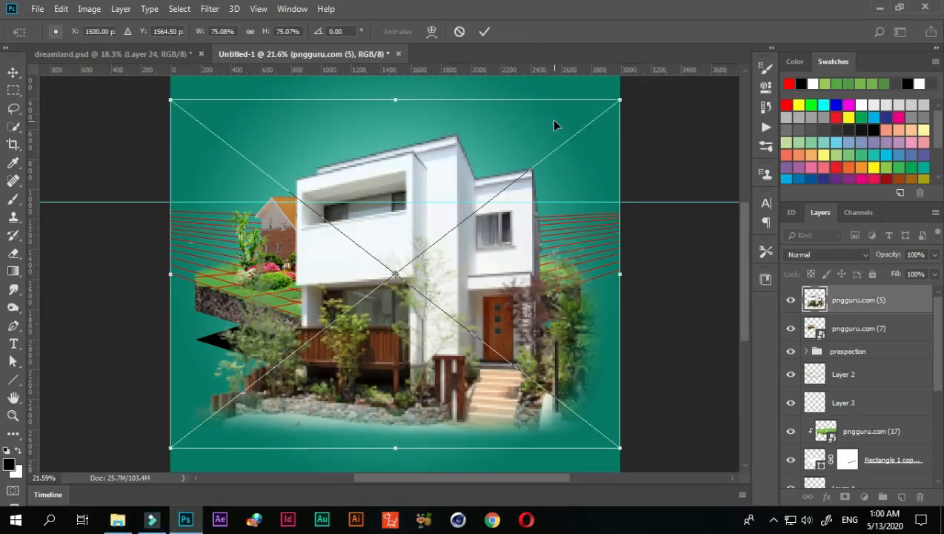
{"action": "left_click_drag", "start_coordinate": [621, 98], "coordinate": [475, 211]}
{"action": "scroll", "coordinate": [411, 274], "scroll_direction": "up", "scroll_amount": 4}
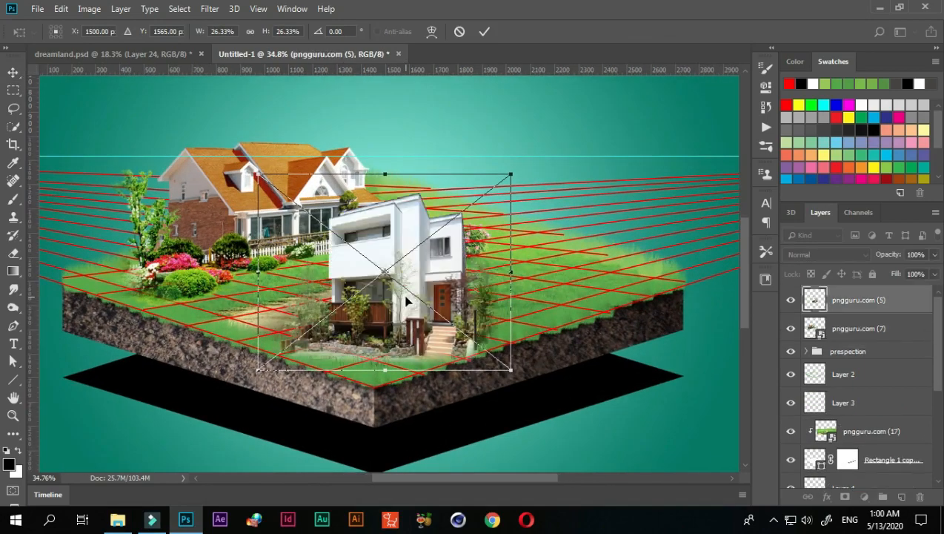
{"action": "left_click_drag", "start_coordinate": [406, 300], "coordinate": [440, 169]}
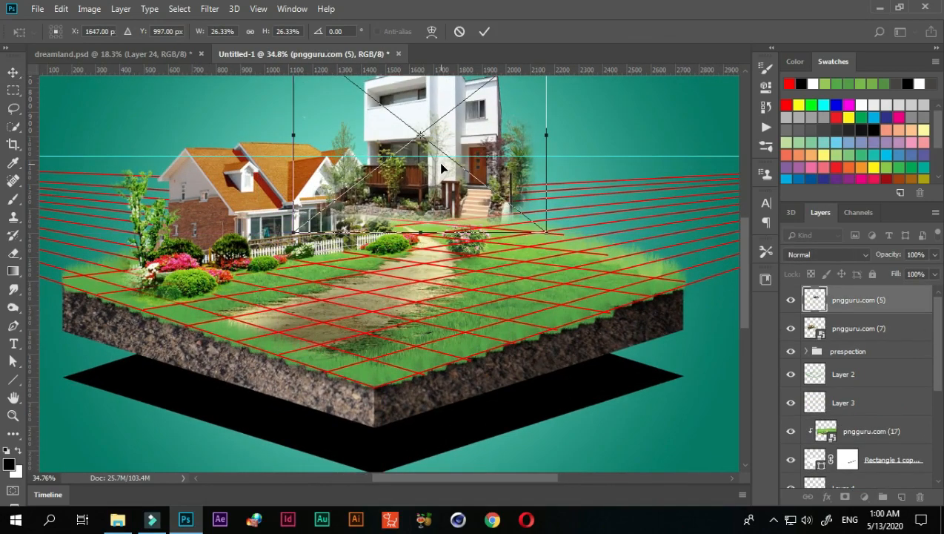
Step: Reduce the pngguru.com (5) house to about 19.5% at the end of the path and apply its placement
{"action": "scroll", "coordinate": [440, 169], "scroll_direction": "down", "scroll_amount": 4}
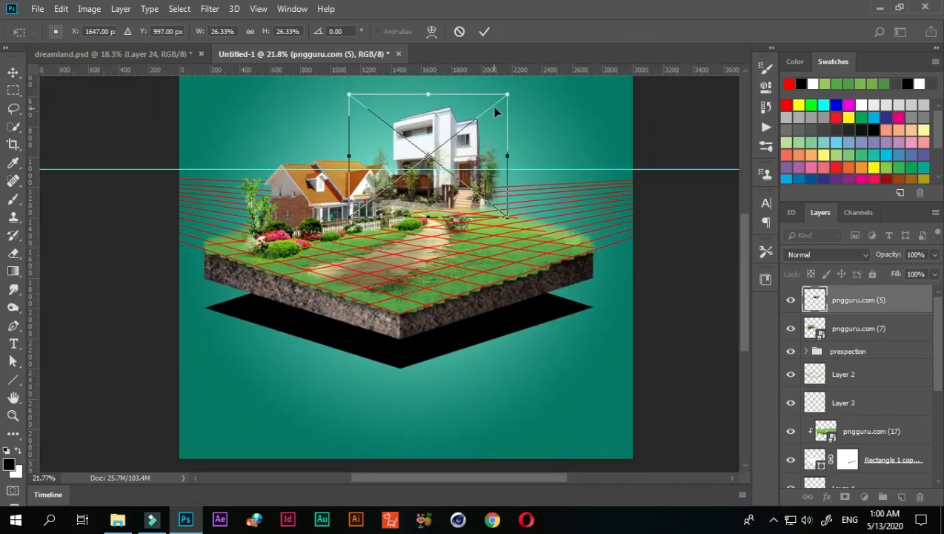
{"action": "left_click_drag", "start_coordinate": [510, 94], "coordinate": [488, 104]}
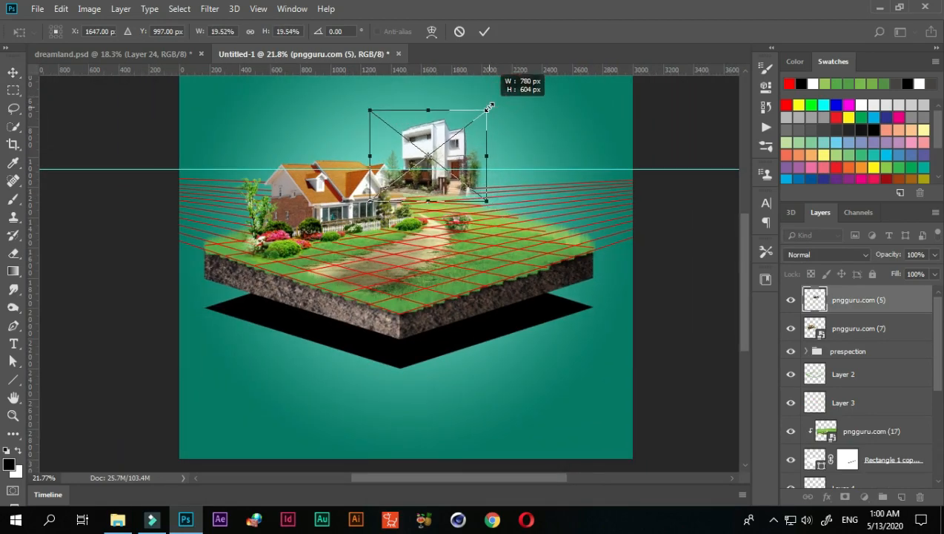
{"action": "scroll", "coordinate": [461, 132], "scroll_direction": "up", "scroll_amount": 4}
{"action": "scroll", "coordinate": [442, 198], "scroll_direction": "up", "scroll_amount": 2}
{"action": "left_click", "coordinate": [483, 31]}
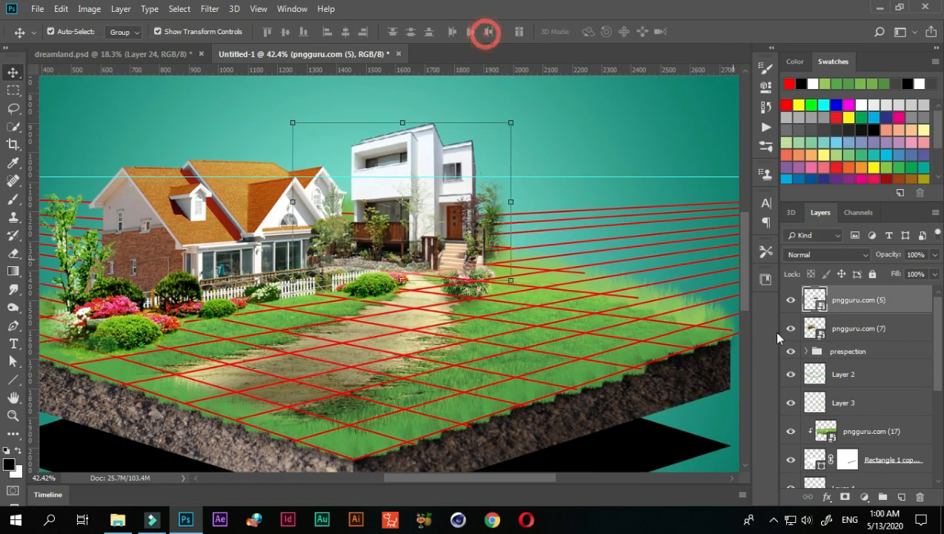
Step: Reorder layer pngguru.com (5) below pngguru.com (7) and nudge the white house slightly upward at the end of the path
{"action": "left_click_drag", "start_coordinate": [833, 308], "coordinate": [838, 341]}
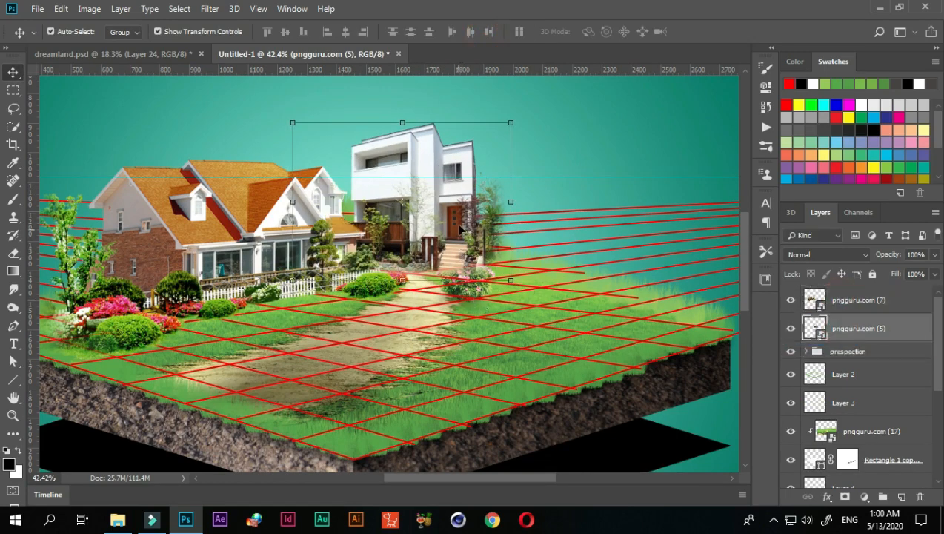
{"action": "mouse_move", "coordinate": [447, 223]}
{"action": "left_mouse_down"}
{"action": "mouse_move", "coordinate": [443, 214]}
{"action": "mouse_move", "coordinate": [444, 226]}
{"action": "mouse_move", "coordinate": [437, 222]}
{"action": "mouse_move", "coordinate": [434, 199]}
{"action": "mouse_move", "coordinate": [438, 215]}
{"action": "left_mouse_up"}
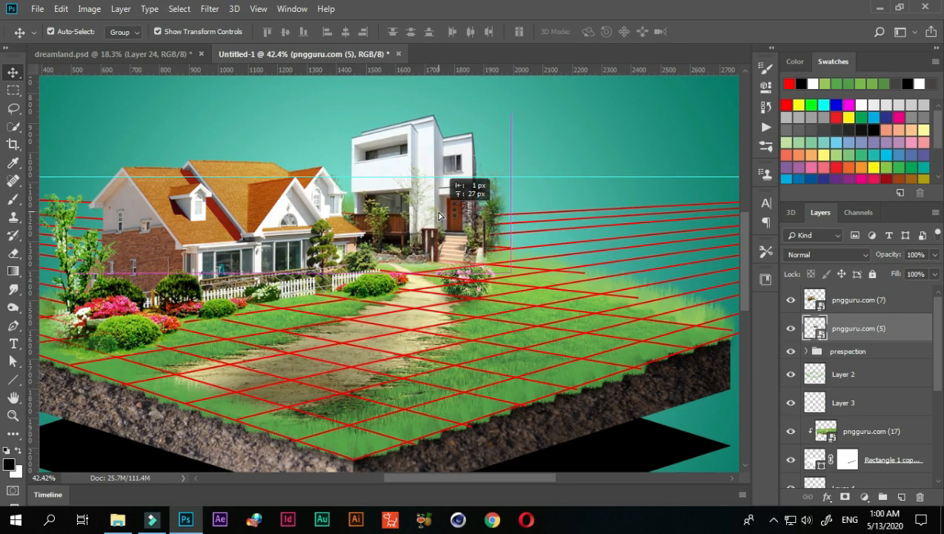
{"action": "mouse_move", "coordinate": [439, 215]}
{"action": "left_mouse_down"}
{"action": "mouse_move", "coordinate": [441, 203]}
{"action": "mouse_move", "coordinate": [442, 213]}
{"action": "left_mouse_up"}
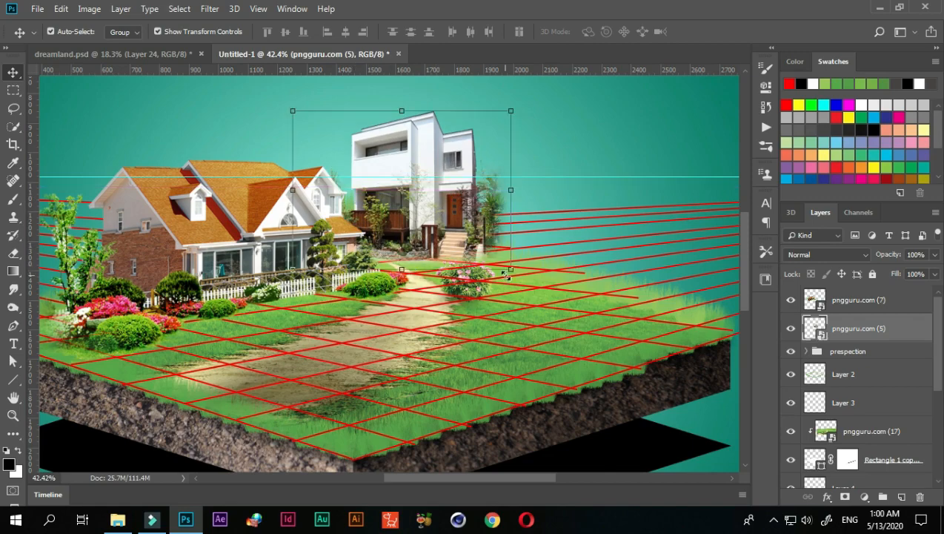
Step: Place the house image pngguru.com (14), scale it to about 34% and move it toward the meadow's right part
{"action": "scroll", "coordinate": [472, 220], "scroll_direction": "down", "scroll_amount": 2}
{"action": "scroll", "coordinate": [472, 220], "scroll_direction": "up", "scroll_amount": 4}
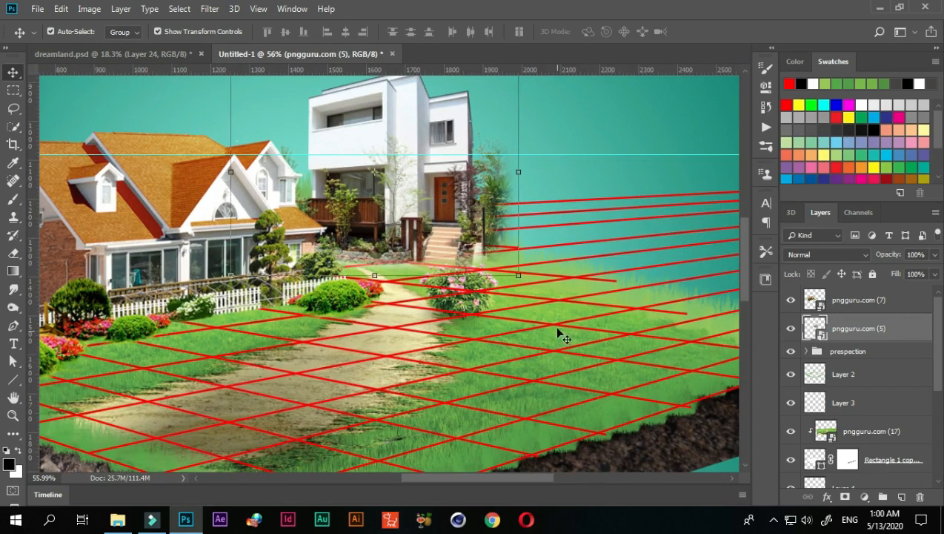
{"action": "scroll", "coordinate": [475, 324], "scroll_direction": "down", "scroll_amount": 3}
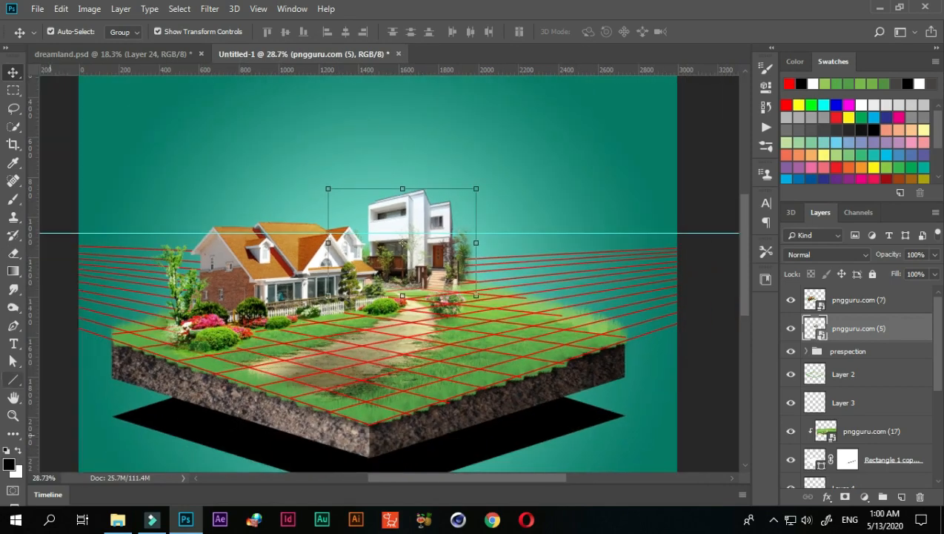
{"action": "left_click", "coordinate": [117, 519]}
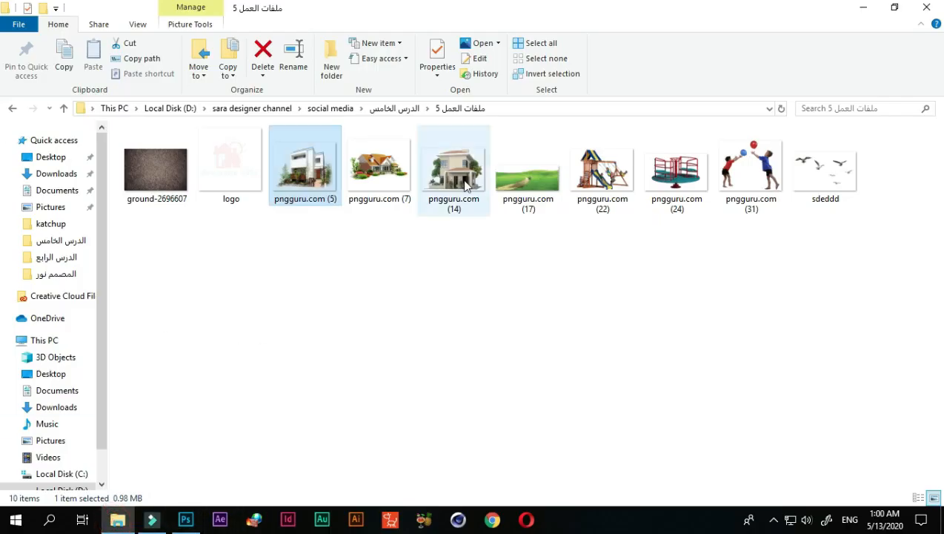
{"action": "left_click_drag", "start_coordinate": [455, 187], "coordinate": [455, 437]}
{"action": "left_click_drag", "start_coordinate": [484, 349], "coordinate": [486, 340]}
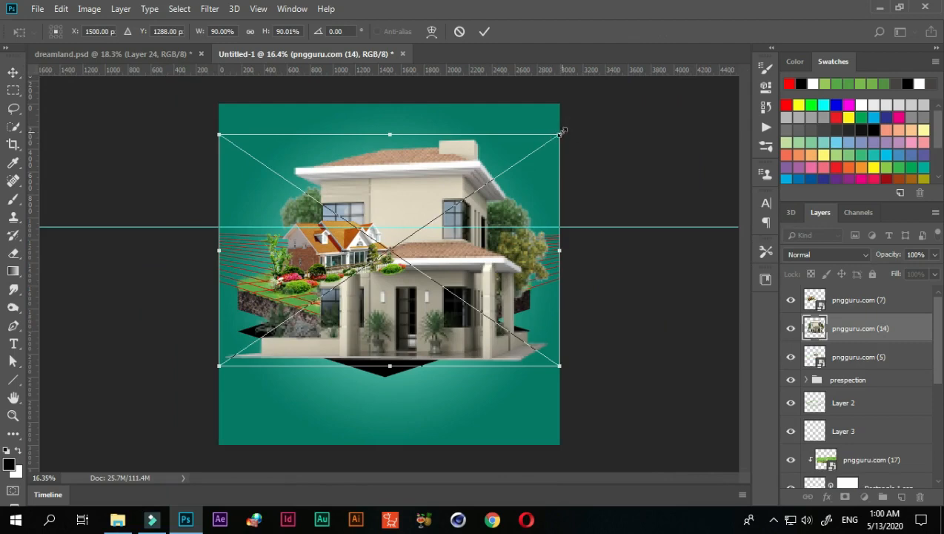
{"action": "left_click_drag", "start_coordinate": [561, 131], "coordinate": [460, 187]}
{"action": "left_click_drag", "start_coordinate": [406, 243], "coordinate": [480, 246]}
{"action": "scroll", "coordinate": [531, 216], "scroll_direction": "up", "scroll_amount": 5}
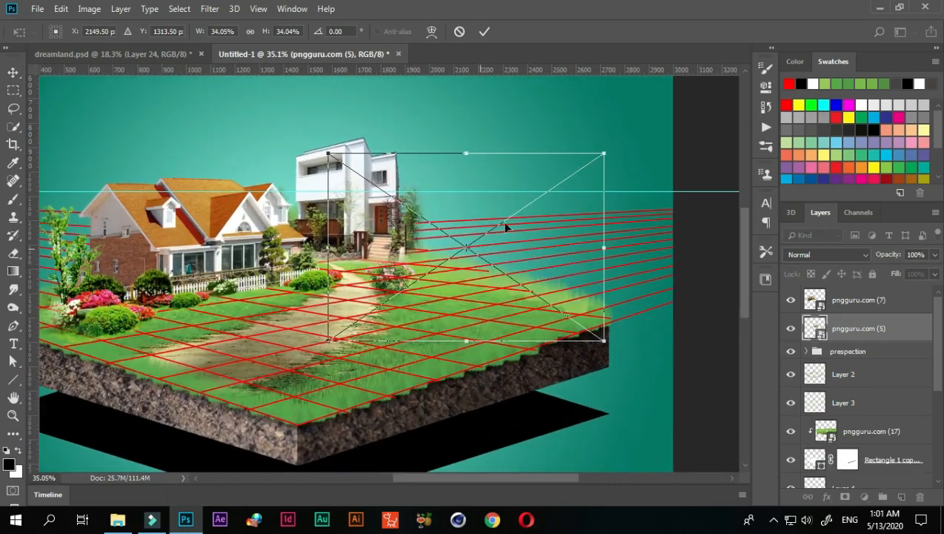
Step: Scale the pngguru.com (14) house down further and set it on the meadow's rear-right part beside the white house
{"action": "left_click_drag", "start_coordinate": [603, 155], "coordinate": [543, 178]}
{"action": "mouse_move", "coordinate": [471, 274]}
{"action": "left_mouse_down"}
{"action": "mouse_move", "coordinate": [503, 261]}
{"action": "mouse_move", "coordinate": [477, 257]}
{"action": "left_mouse_up"}
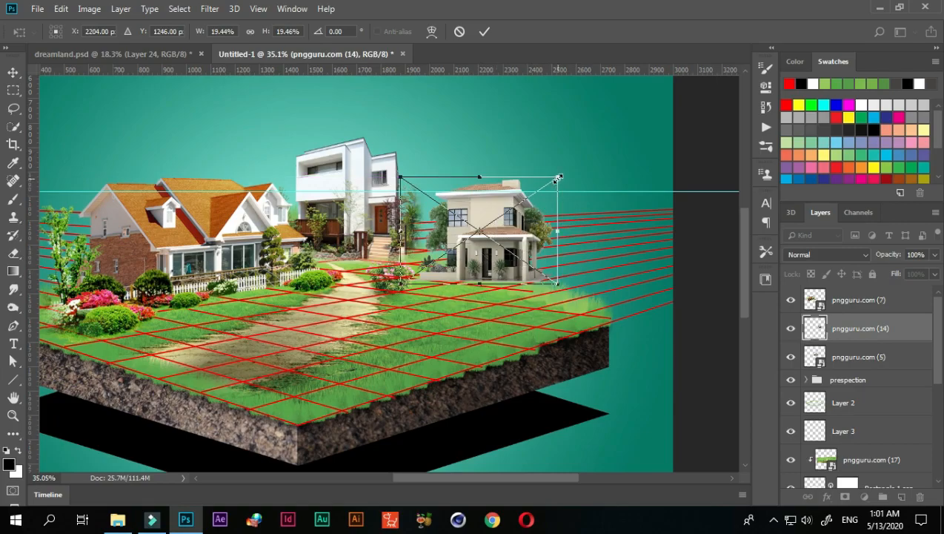
{"action": "left_click_drag", "start_coordinate": [557, 178], "coordinate": [578, 167]}
{"action": "left_click_drag", "start_coordinate": [850, 178], "coordinate": [850, 178]}
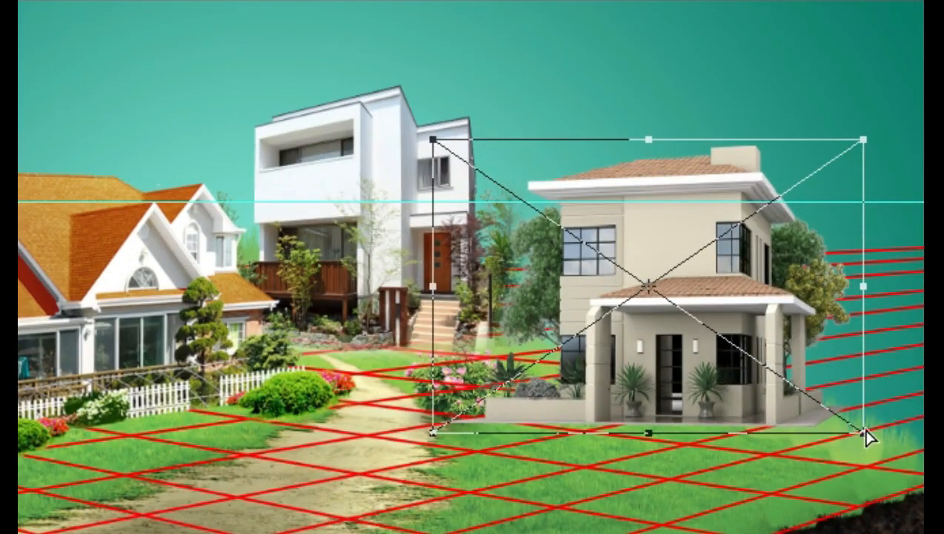
Step: Distort the four corners of the beige pngguru.com (14) house so its base follows the red perspective lines
{"action": "left_click_drag", "start_coordinate": [845, 434], "coordinate": [909, 483]}
{"action": "left_click_drag", "start_coordinate": [434, 438], "coordinate": [465, 387]}
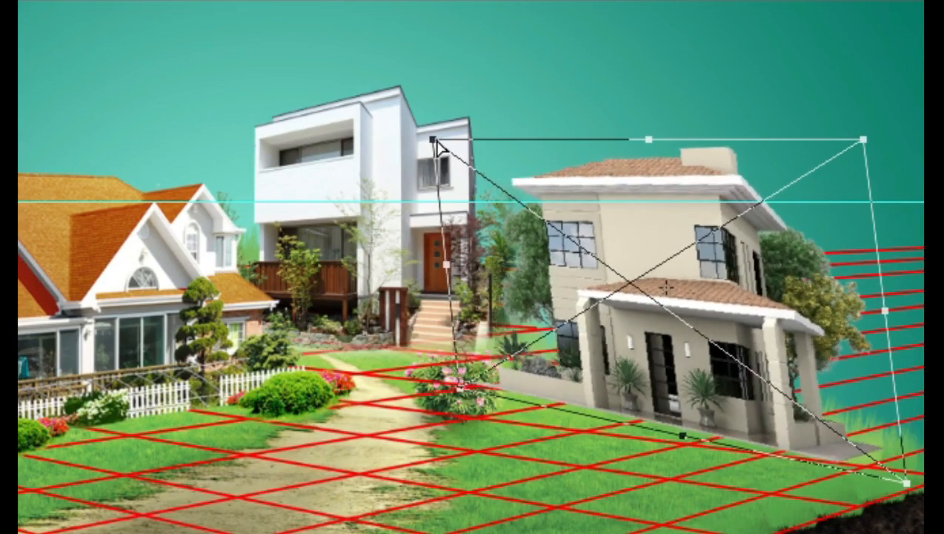
{"action": "left_click_drag", "start_coordinate": [435, 141], "coordinate": [463, 149]}
{"action": "left_click_drag", "start_coordinate": [864, 140], "coordinate": [923, 159]}
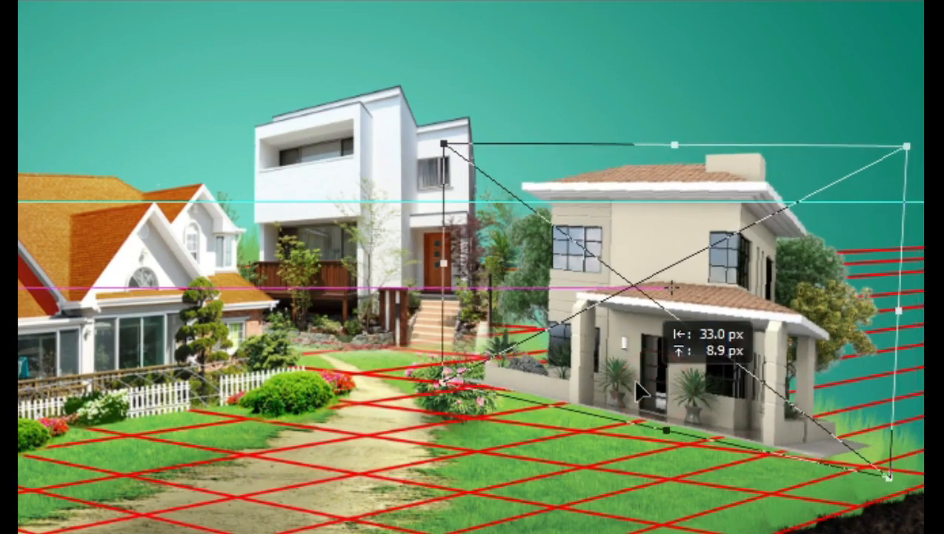
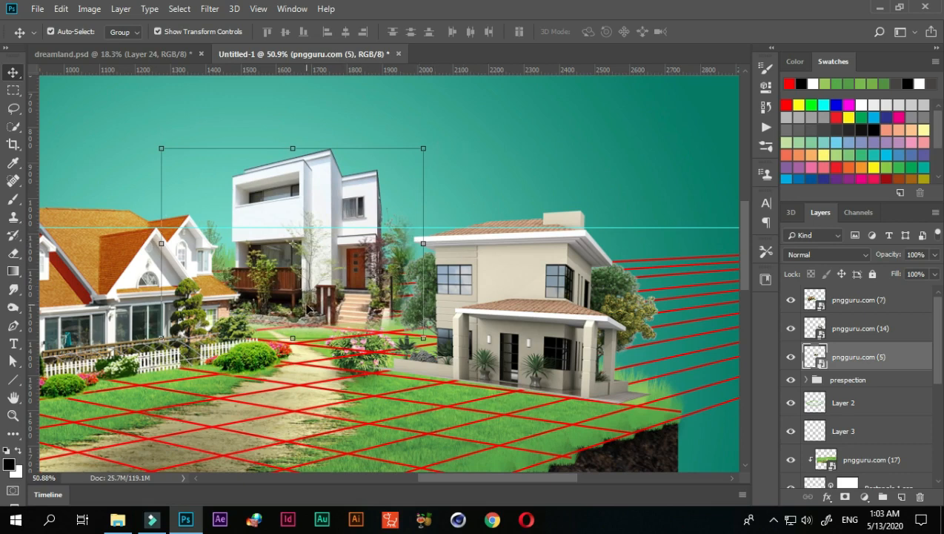
Step: Shift the white pngguru.com (5) house slightly right at the end of the path and deselect it
{"action": "left_click_drag", "start_coordinate": [308, 309], "coordinate": [317, 309]}
{"action": "left_click", "coordinate": [474, 162]}
{"action": "scroll", "coordinate": [493, 198], "scroll_direction": "down", "scroll_amount": 10}
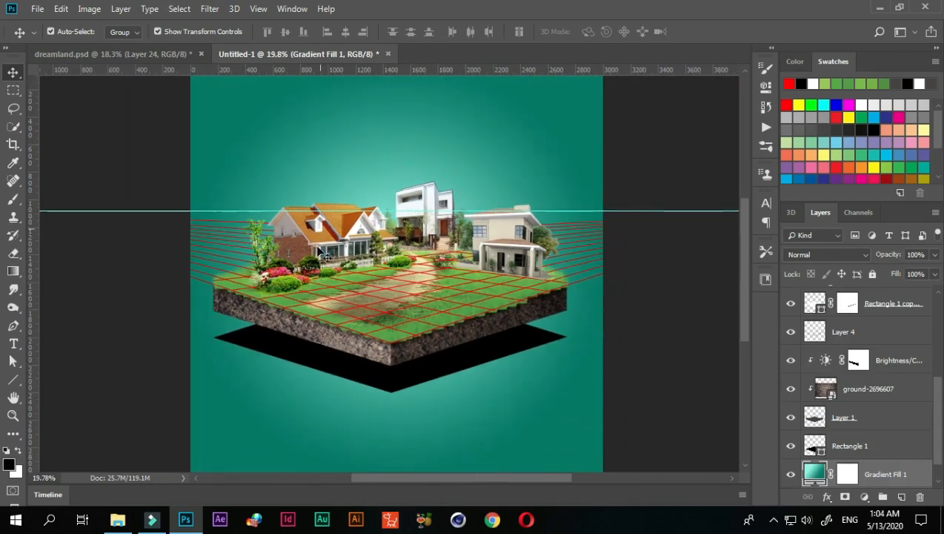
{"action": "scroll", "coordinate": [520, 237], "scroll_direction": "up", "scroll_amount": 2}
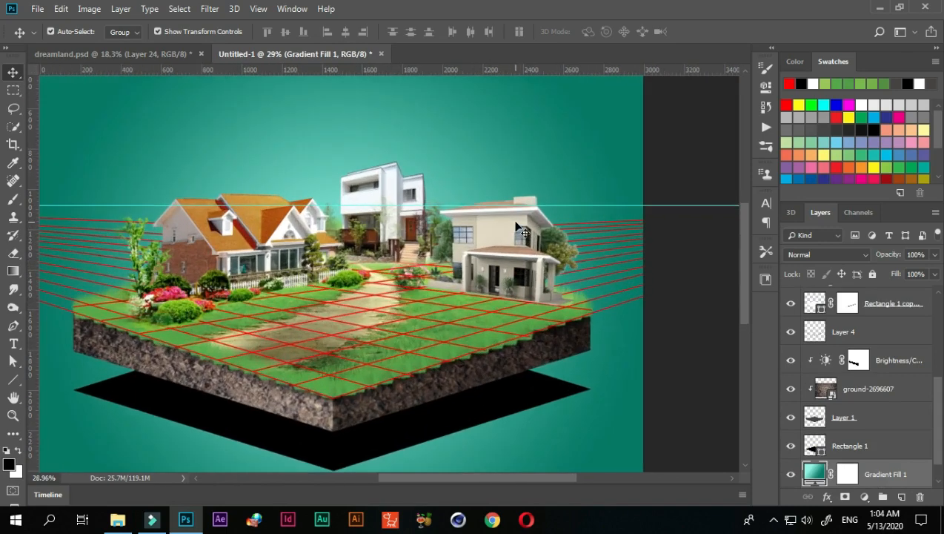
{"action": "scroll", "coordinate": [521, 231], "scroll_direction": "down", "scroll_amount": 2}
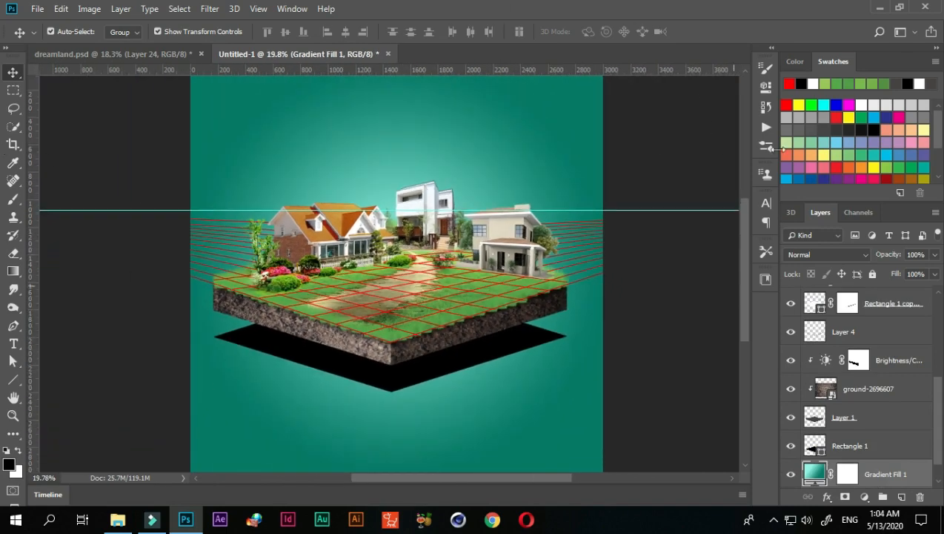
Step: Hide the prespection group to check the houses without the grid, and show it again
{"action": "scroll", "coordinate": [813, 332], "scroll_direction": "up", "scroll_amount": 5}
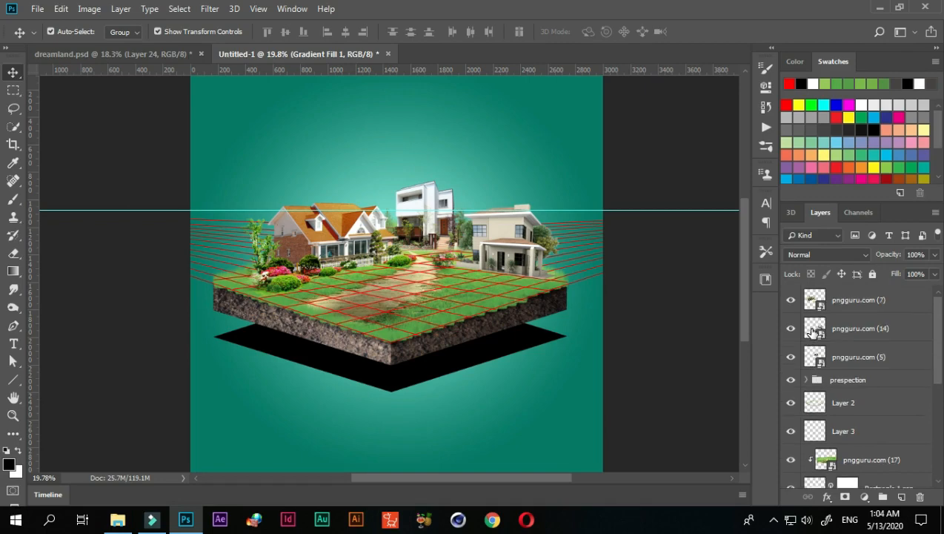
{"action": "left_click", "coordinate": [790, 381]}
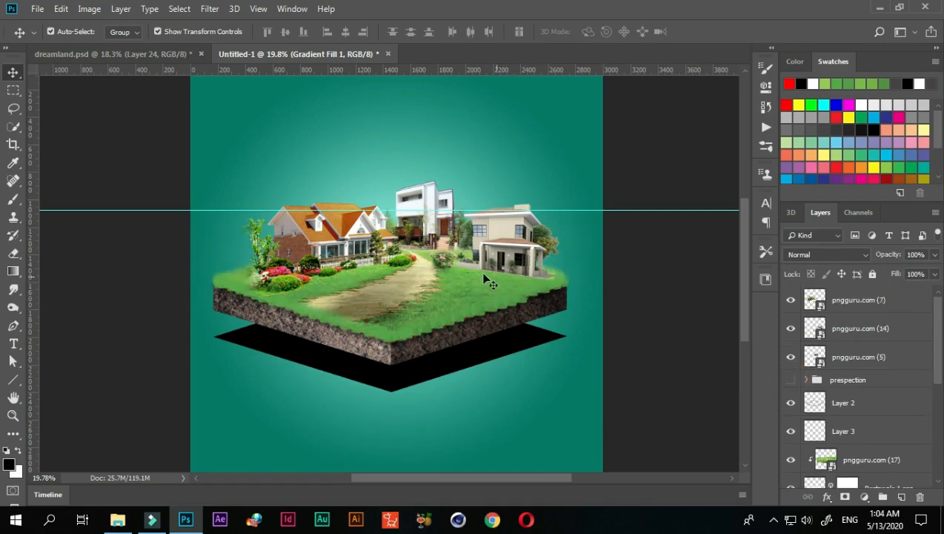
{"action": "left_click", "coordinate": [790, 380]}
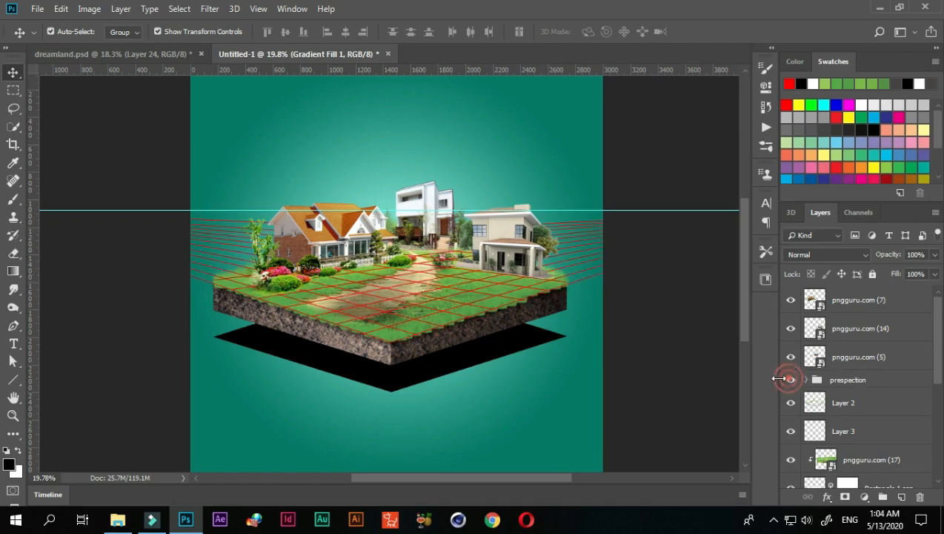
Step: Clear the horizon guide from the document
{"action": "left_click", "coordinate": [256, 9]}
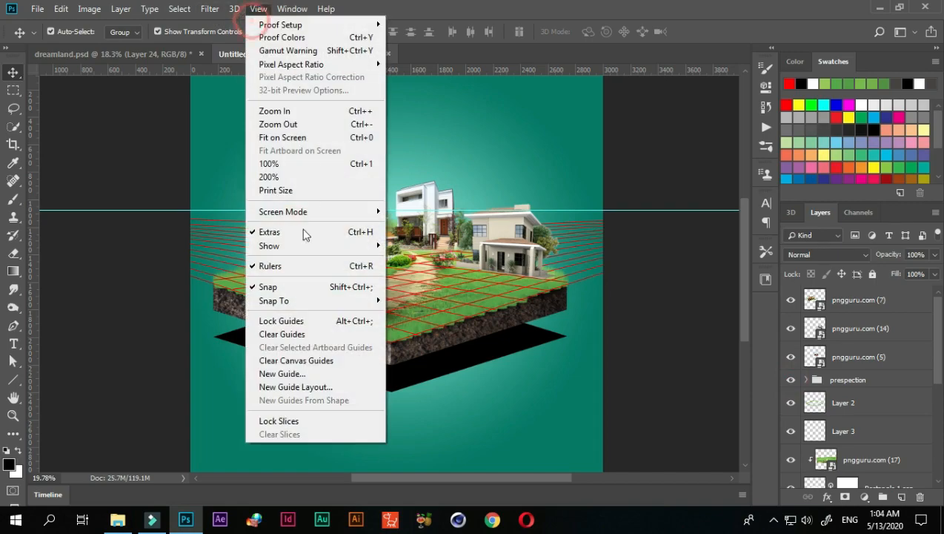
{"action": "left_click", "coordinate": [290, 335]}
{"action": "scroll", "coordinate": [432, 258], "scroll_direction": "up", "scroll_amount": 3}
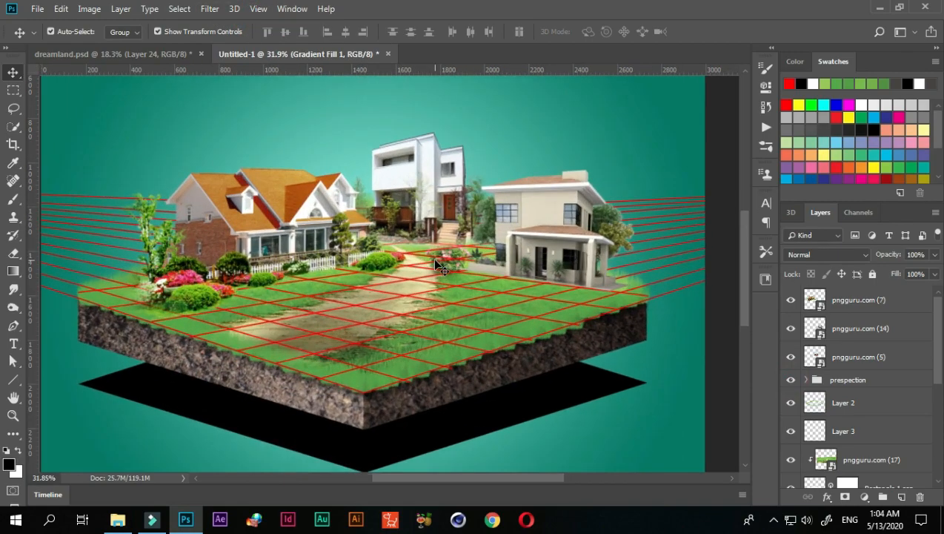
{"action": "scroll", "coordinate": [437, 265], "scroll_direction": "up", "scroll_amount": 1}
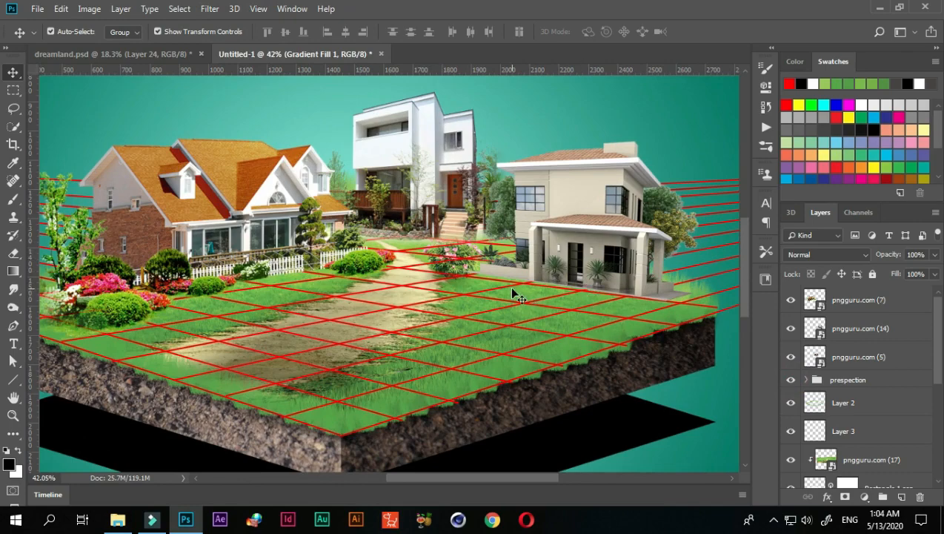
{"action": "scroll", "coordinate": [512, 293], "scroll_direction": "down", "scroll_amount": 3}
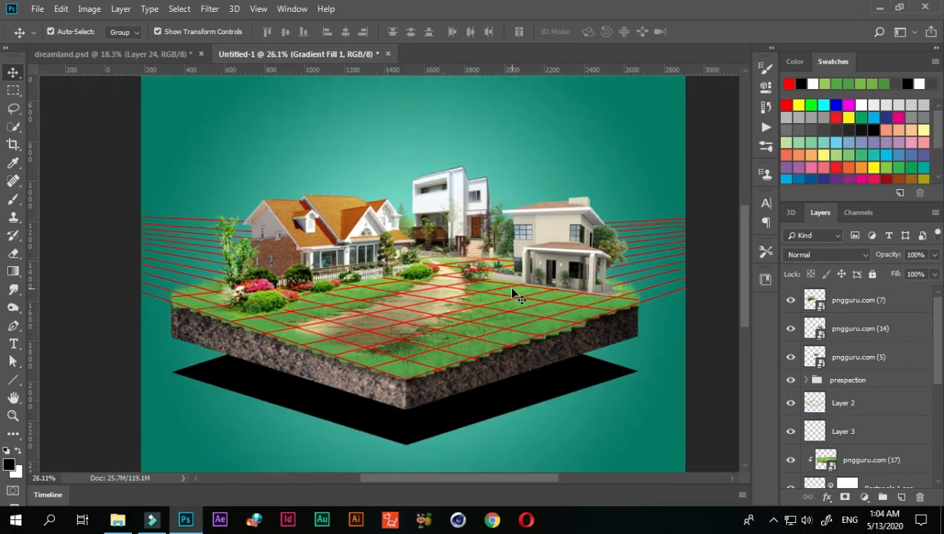
{"action": "scroll", "coordinate": [524, 354], "scroll_direction": "down", "scroll_amount": 1}
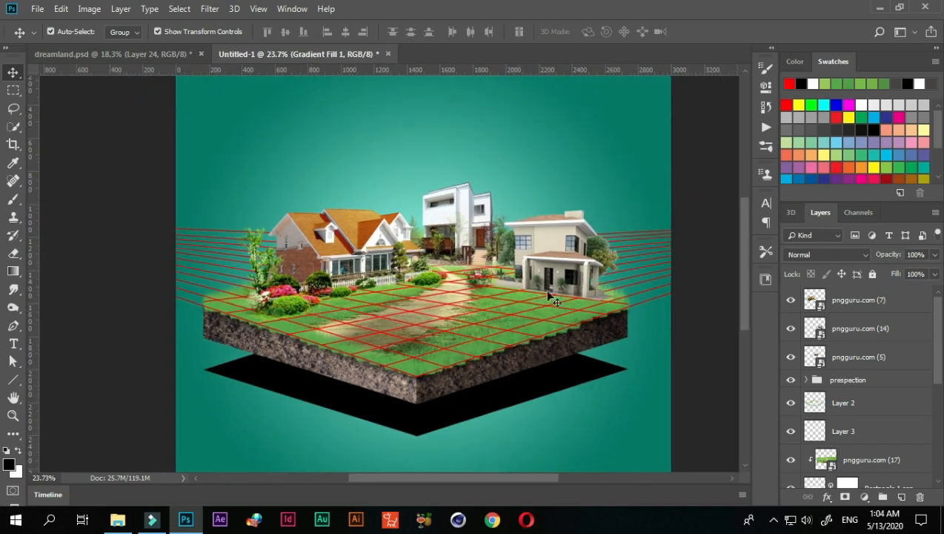
Step: Place the playground image pngguru.com (22) and move its layer to the top of the stack
{"action": "left_click", "coordinate": [114, 520]}
{"action": "left_click_drag", "start_coordinate": [444, 260], "coordinate": [370, 326]}
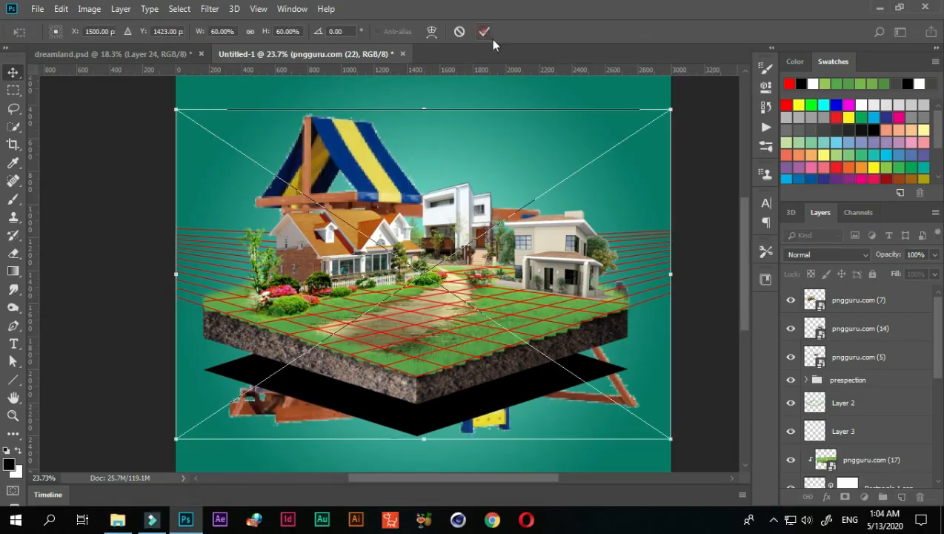
{"action": "left_click", "coordinate": [485, 32]}
{"action": "left_click_drag", "start_coordinate": [853, 426], "coordinate": [852, 290]}
Step: Scale the playground set to about 14% and position it on the grass in front of the beige house
{"action": "key", "text": "ctrl+t"}
{"action": "left_click_drag", "start_coordinate": [670, 105], "coordinate": [585, 245]}
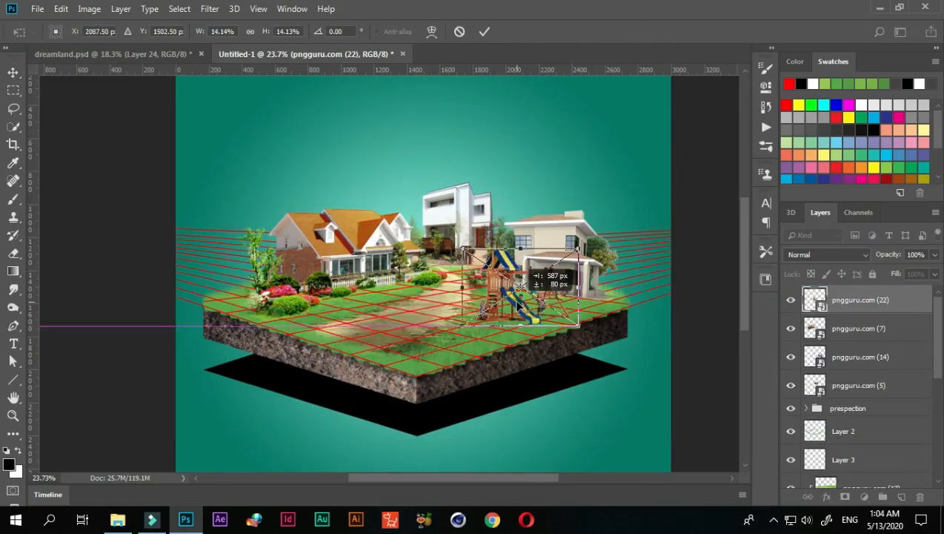
{"action": "scroll", "coordinate": [490, 304], "scroll_direction": "up", "scroll_amount": 3}
{"action": "left_click_drag", "start_coordinate": [489, 304], "coordinate": [386, 319]}
{"action": "left_click", "coordinate": [483, 31]}
{"action": "scroll", "coordinate": [510, 277], "scroll_direction": "up", "scroll_amount": 2}
{"action": "scroll", "coordinate": [519, 303], "scroll_direction": "down", "scroll_amount": 7}
Step: Place the playing-children image pngguru.com (31), scale it down and set it on the grass in front of the playground
{"action": "left_click", "coordinate": [117, 519]}
{"action": "scroll", "coordinate": [460, 282], "scroll_direction": "down", "scroll_amount": 4}
{"action": "left_click_drag", "start_coordinate": [578, 123], "coordinate": [408, 256]}
{"action": "scroll", "coordinate": [445, 297], "scroll_direction": "up", "scroll_amount": 4}
{"action": "left_click_drag", "start_coordinate": [445, 304], "coordinate": [467, 319]}
{"action": "key", "text": "Return"}
Step: Place the merry-go-round image pngguru.com (24) and scale it down to fit the meadow
{"action": "left_click", "coordinate": [116, 519]}
{"action": "left_click_drag", "start_coordinate": [675, 164], "coordinate": [489, 244]}
{"action": "scroll", "coordinate": [489, 245], "scroll_direction": "down", "scroll_amount": 3}
{"action": "left_click_drag", "start_coordinate": [714, 110], "coordinate": [536, 215]}
{"action": "scroll", "coordinate": [504, 260], "scroll_direction": "up", "scroll_amount": 5}
{"action": "left_click_drag", "start_coordinate": [479, 237], "coordinate": [361, 265]}
{"action": "left_click_drag", "start_coordinate": [432, 219], "coordinate": [400, 241]}
Step: Position the merry-go-round on the grass in front of the orange-roofed house, apply the transform and deselect
{"action": "mouse_move", "coordinate": [363, 265]}
{"action": "left_mouse_down"}
{"action": "mouse_move", "coordinate": [383, 270]}
{"action": "mouse_move", "coordinate": [375, 271]}
{"action": "left_mouse_up"}
{"action": "scroll", "coordinate": [437, 278], "scroll_direction": "up", "scroll_amount": 7}
{"action": "left_click_drag", "start_coordinate": [303, 260], "coordinate": [286, 268]}
{"action": "scroll", "coordinate": [404, 279], "scroll_direction": "down", "scroll_amount": 10}
{"action": "key", "text": "Return"}
{"action": "left_click", "coordinate": [689, 315]}
{"action": "scroll", "coordinate": [682, 307], "scroll_direction": "up", "scroll_amount": 4}
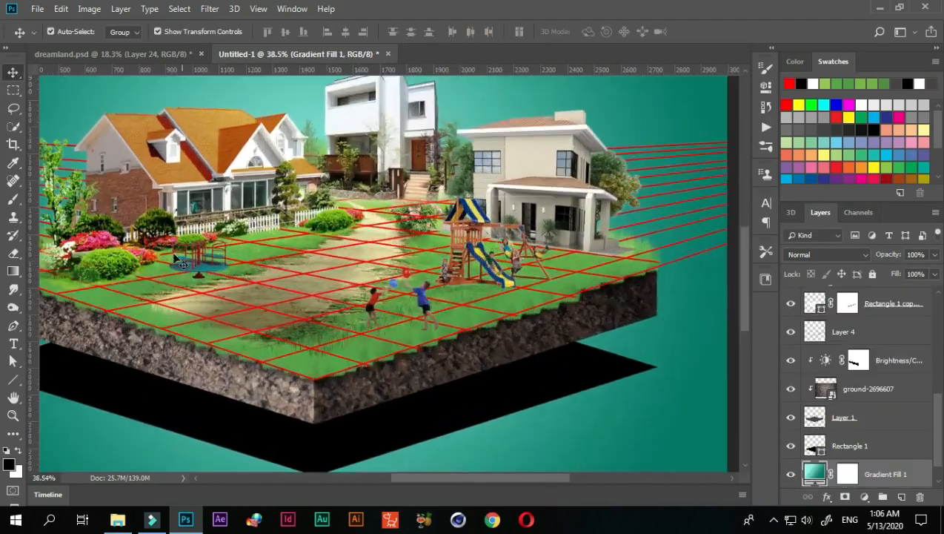
Step: Hide the prespection group to remove the red grid from view
{"action": "scroll", "coordinate": [593, 267], "scroll_direction": "down", "scroll_amount": 5}
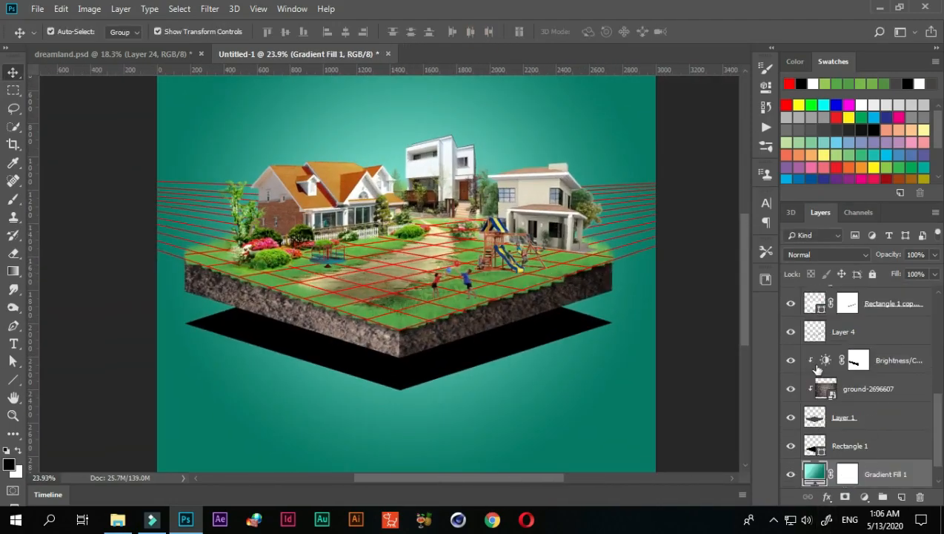
{"action": "scroll", "coordinate": [817, 368], "scroll_direction": "down", "scroll_amount": 1}
{"action": "scroll", "coordinate": [818, 360], "scroll_direction": "up", "scroll_amount": 5}
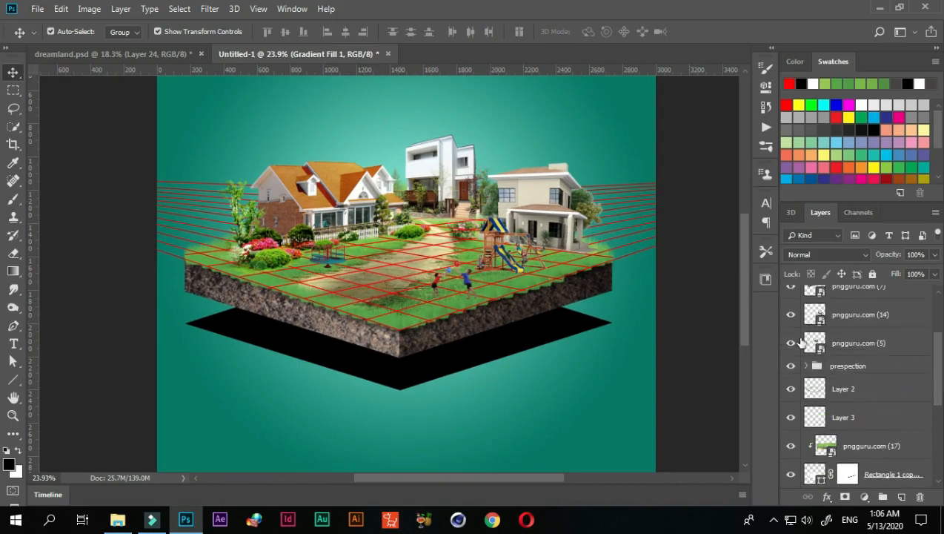
{"action": "left_click", "coordinate": [791, 366]}
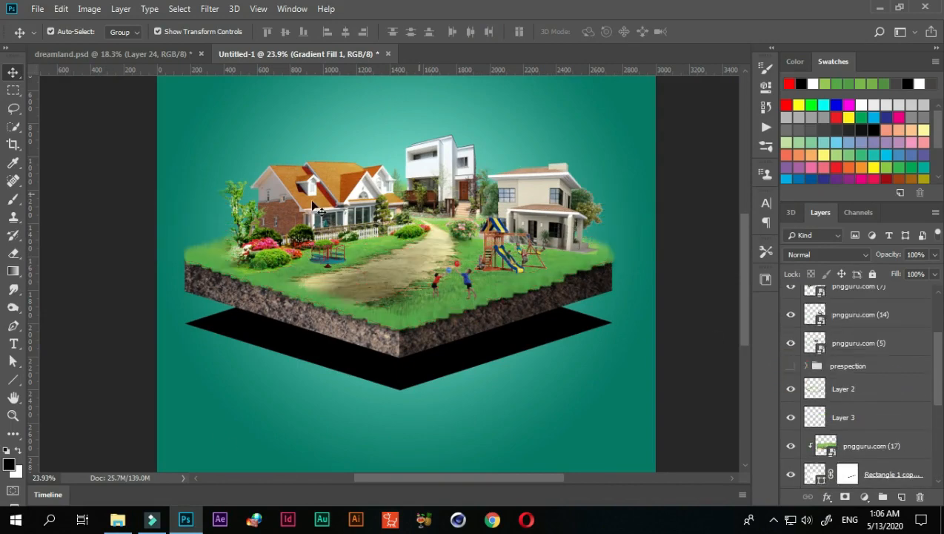
Step: Review the island composition with its houses, playground and children without the perspective grid
{"action": "scroll", "coordinate": [445, 270], "scroll_direction": "up", "scroll_amount": 2}
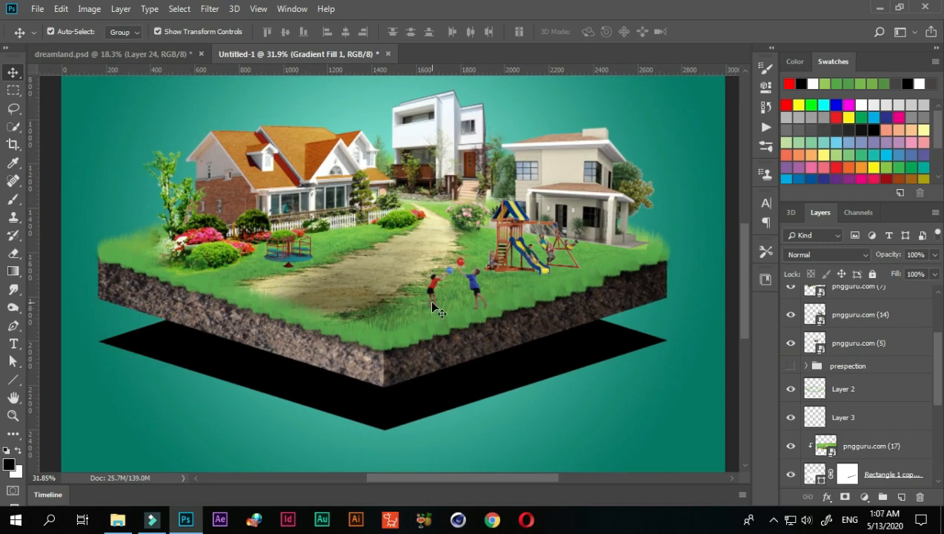
{"action": "scroll", "coordinate": [432, 307], "scroll_direction": "down", "scroll_amount": 1}
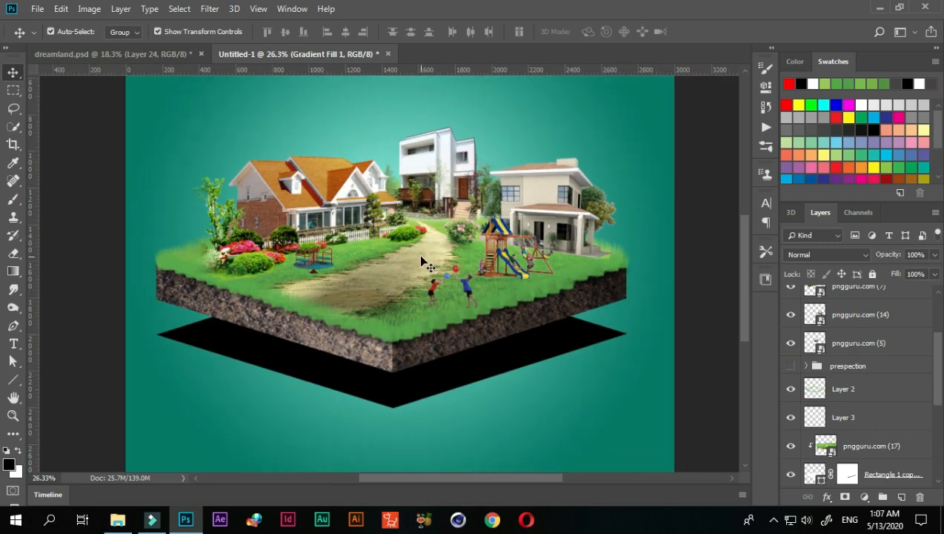
{"action": "scroll", "coordinate": [392, 203], "scroll_direction": "down", "scroll_amount": 1}
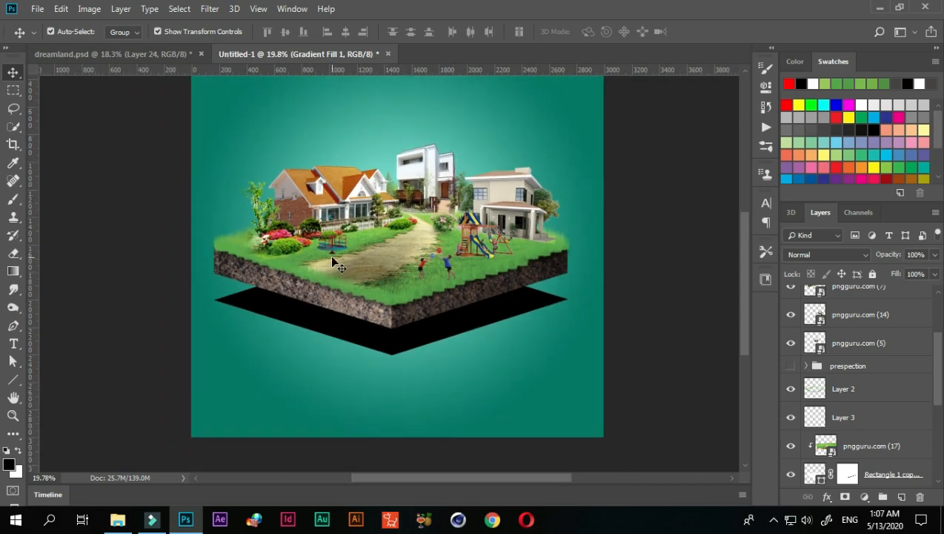
{"action": "scroll", "coordinate": [376, 236], "scroll_direction": "down", "scroll_amount": 1}
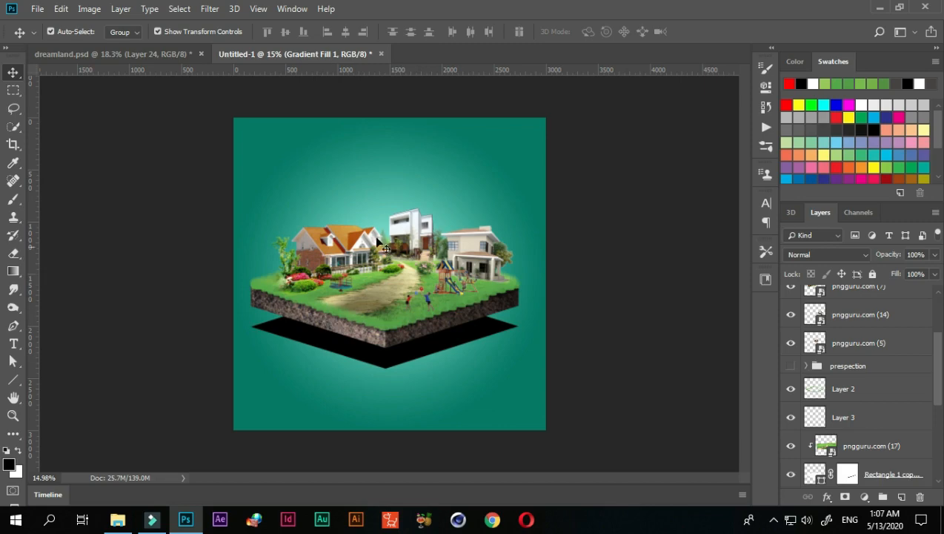
{"action": "scroll", "coordinate": [431, 191], "scroll_direction": "up", "scroll_amount": 2}
{"action": "scroll", "coordinate": [941, 356], "scroll_direction": "up", "scroll_amount": 7}
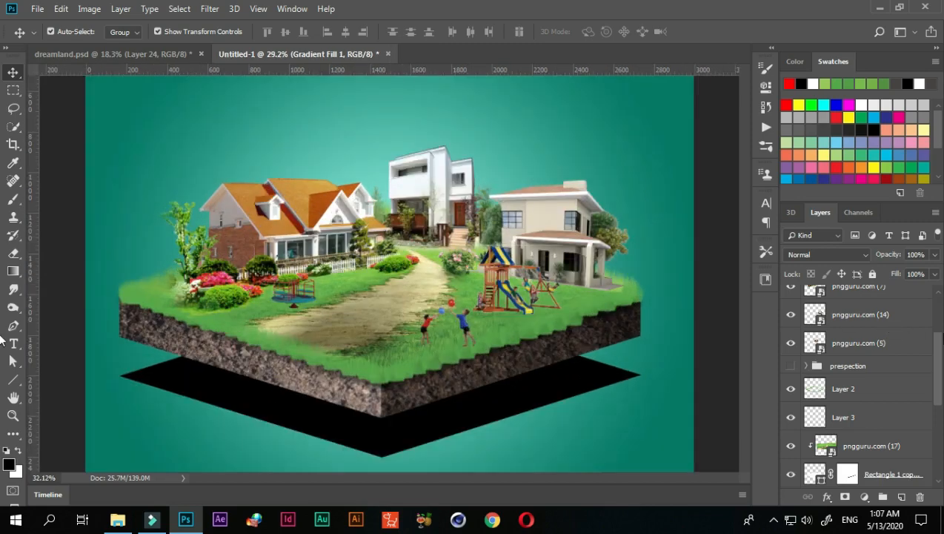
{"action": "scroll", "coordinate": [500, 296], "scroll_direction": "down", "scroll_amount": 5}
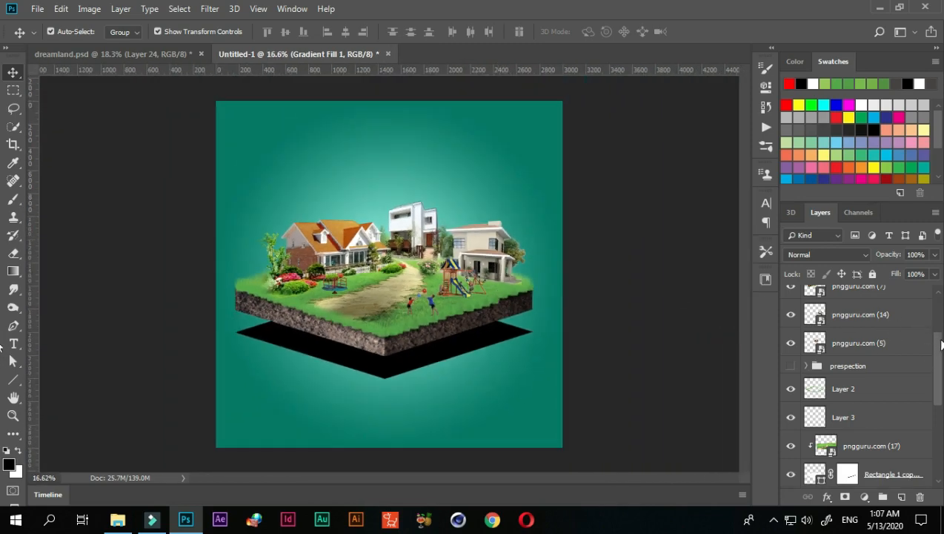
Step: Add a new layer above pngguru.com (24) and set its blend mode to Screen
{"action": "scroll", "coordinate": [938, 357], "scroll_direction": "up", "scroll_amount": 3}
{"action": "left_click", "coordinate": [841, 300]}
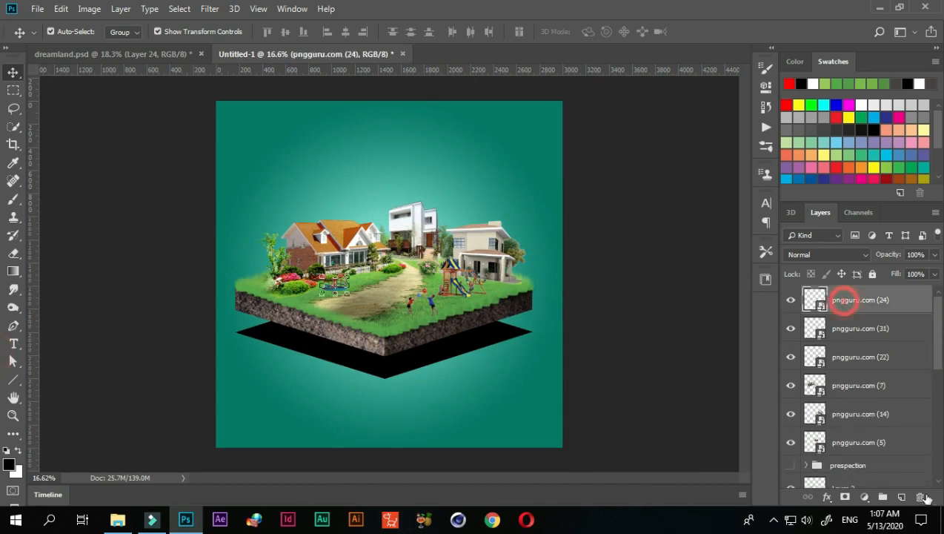
{"action": "left_click", "coordinate": [902, 496]}
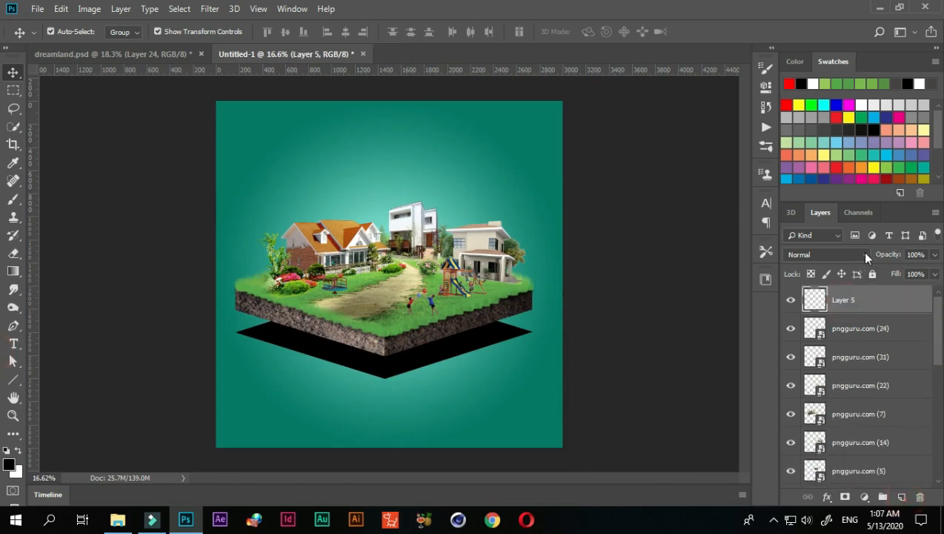
{"action": "left_click", "coordinate": [865, 252]}
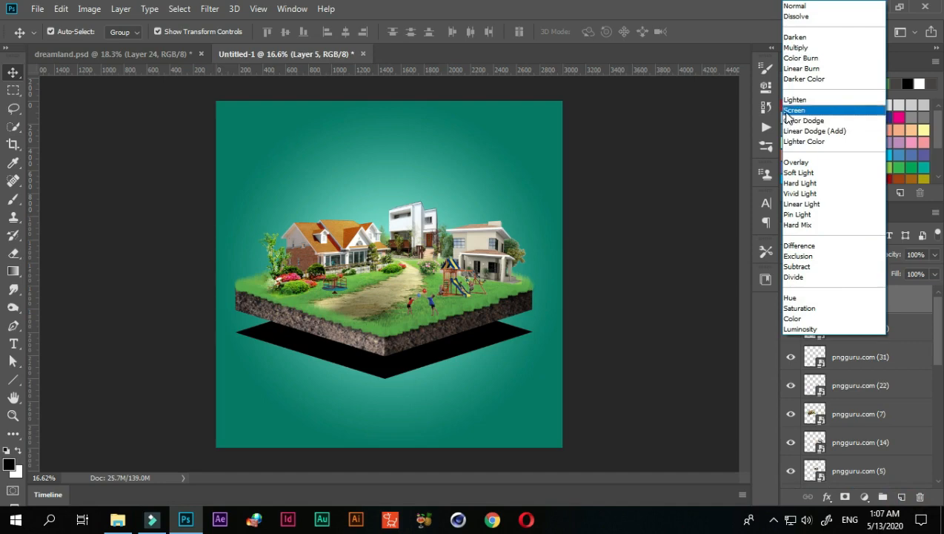
{"action": "left_click", "coordinate": [793, 111]}
Step: Stamp a white spotlight beam above the houses on Layer 5 with a CreativeGraphics Spotlights brush at 100% flow
{"action": "left_click", "coordinate": [766, 147]}
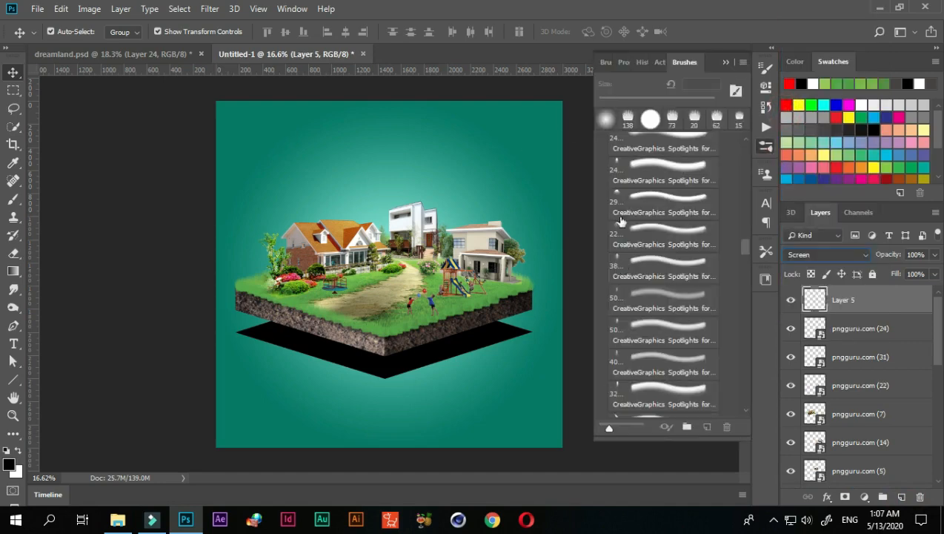
{"action": "left_click", "coordinate": [664, 265]}
{"action": "scroll", "coordinate": [389, 196], "scroll_direction": "down", "scroll_amount": 1}
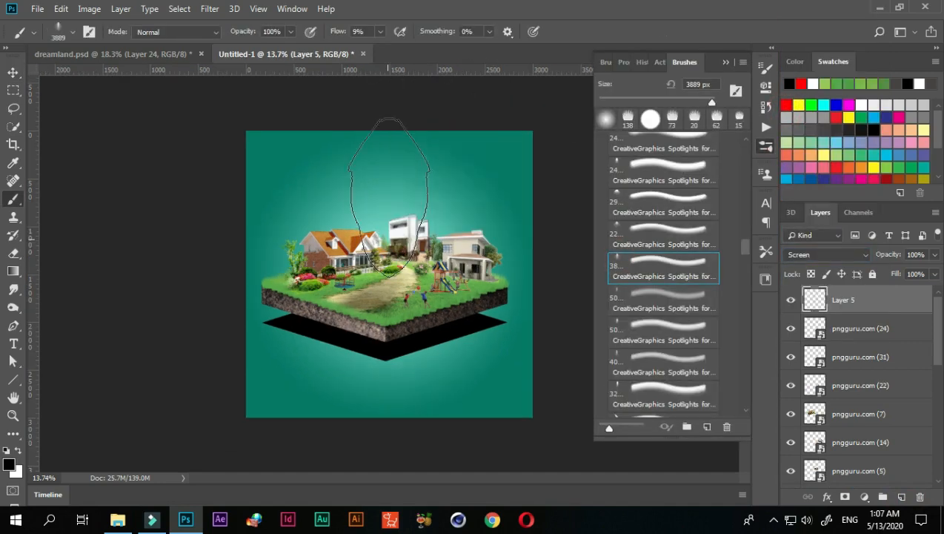
{"action": "key", "text": "x"}
{"action": "left_click_drag", "start_coordinate": [380, 31], "coordinate": [445, 46]}
{"action": "left_click", "coordinate": [380, 215]}
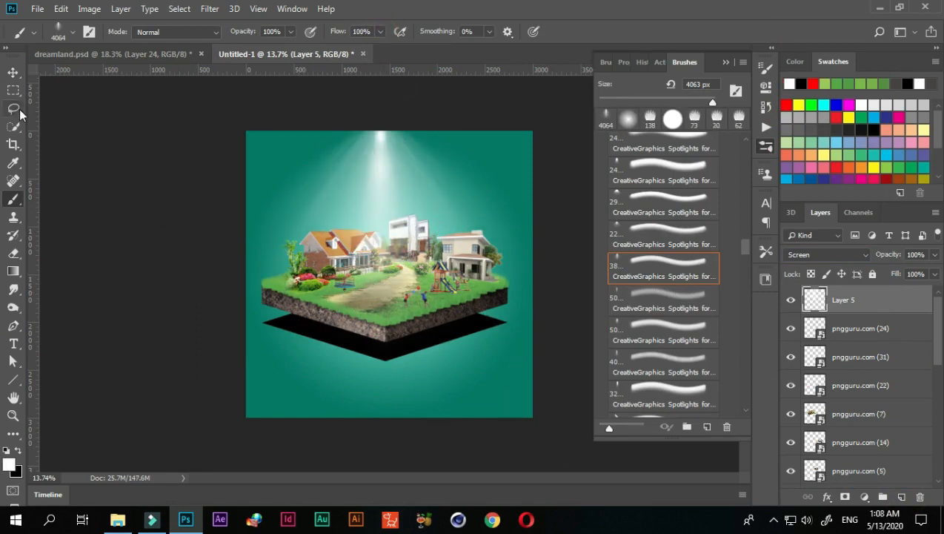
Step: Stretch the spotlight beam vertically past the canvas top and further down over the island, and apply it
{"action": "key", "text": "ctrl+t"}
{"action": "left_click_drag", "start_coordinate": [389, 363], "coordinate": [389, 387]}
{"action": "left_click_drag", "start_coordinate": [389, 130], "coordinate": [389, 121]}
{"action": "left_click", "coordinate": [627, 31]}
Step: Add a Hue/Saturation adjustment layer clipped to the spotlight on Layer 5 and close its properties
{"action": "left_click", "coordinate": [864, 496]}
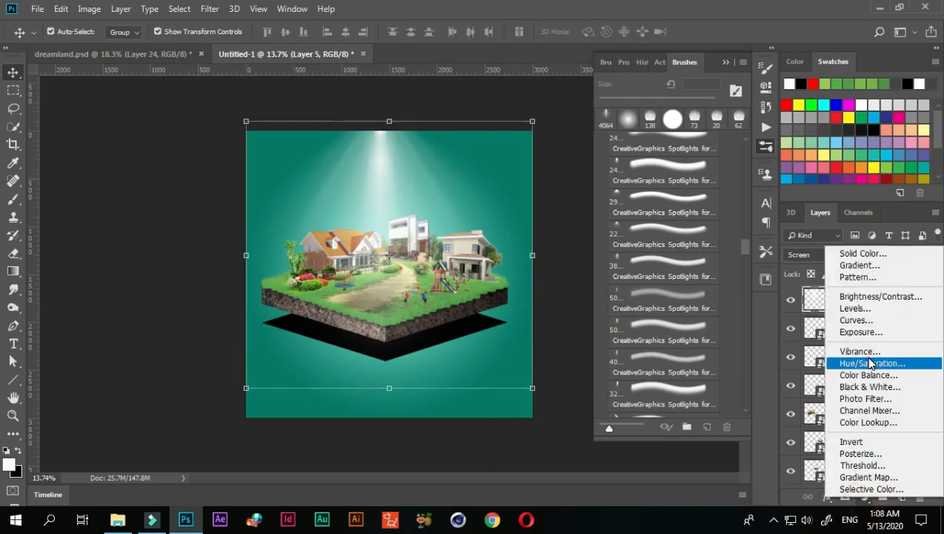
{"action": "left_click", "coordinate": [852, 363]}
{"action": "left_click", "coordinate": [645, 335]}
{"action": "left_click", "coordinate": [669, 229]}
{"action": "left_click_drag", "start_coordinate": [609, 154], "coordinate": [706, 184]}
{"action": "left_click", "coordinate": [665, 393]}
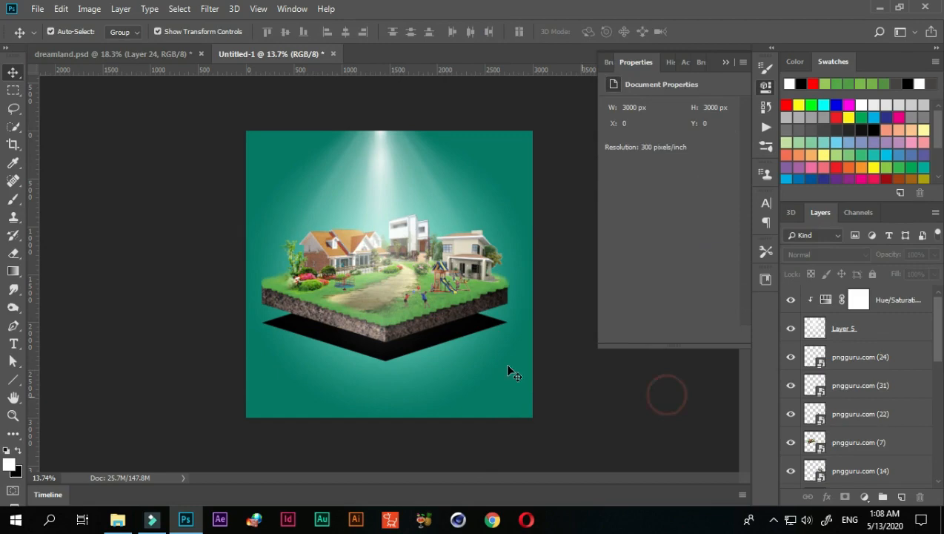
{"action": "left_click", "coordinate": [726, 66]}
{"action": "left_click", "coordinate": [843, 327]}
{"action": "scroll", "coordinate": [377, 273], "scroll_direction": "up", "scroll_amount": 3}
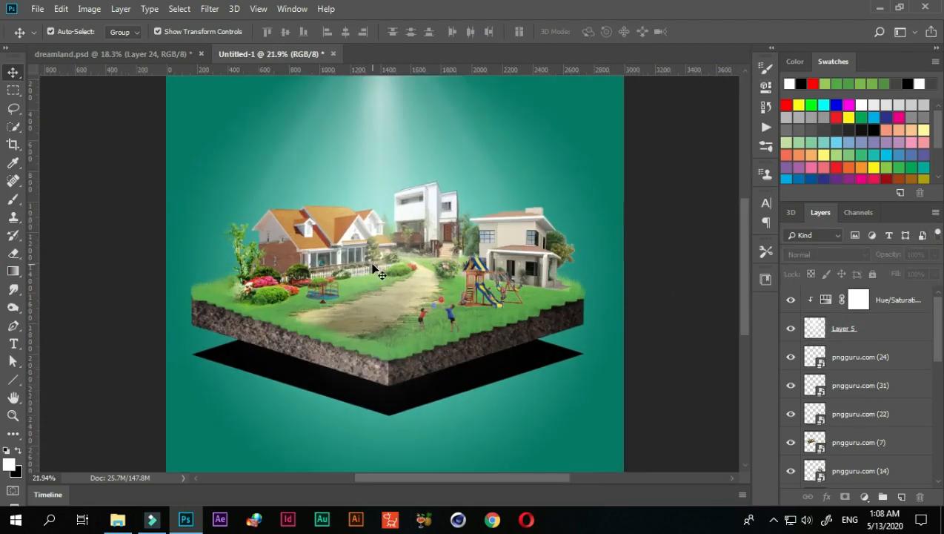
{"action": "scroll", "coordinate": [378, 273], "scroll_direction": "down", "scroll_amount": 1}
{"action": "scroll", "coordinate": [401, 234], "scroll_direction": "down", "scroll_amount": 2}
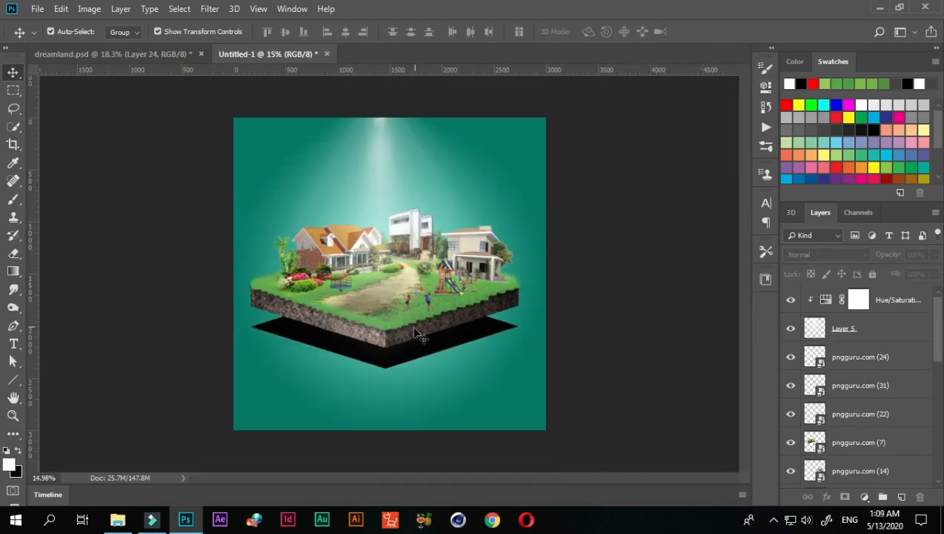
{"action": "scroll", "coordinate": [376, 254], "scroll_direction": "up", "scroll_amount": 2}
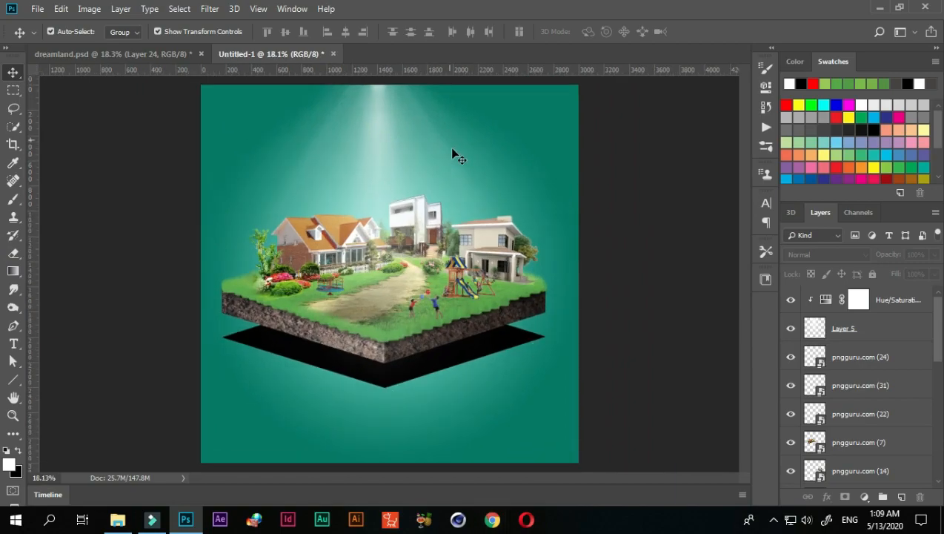
Step: Place the maxresdefault particle image into the composition, rotate it about 90° to stand upright, and move it up over the light beam
{"action": "left_click", "coordinate": [117, 519]}
{"action": "left_click_drag", "start_coordinate": [293, 166], "coordinate": [441, 208]}
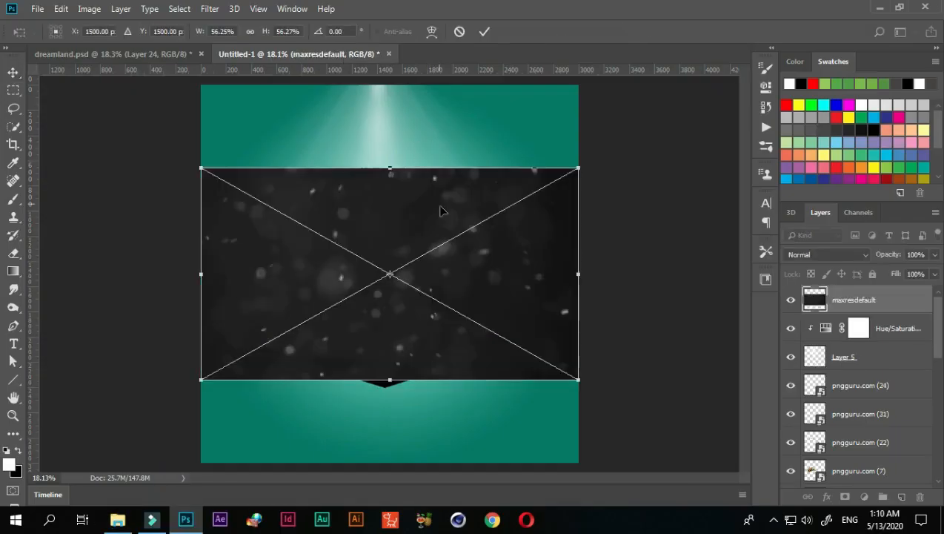
{"action": "left_click_drag", "start_coordinate": [590, 391], "coordinate": [363, 365]}
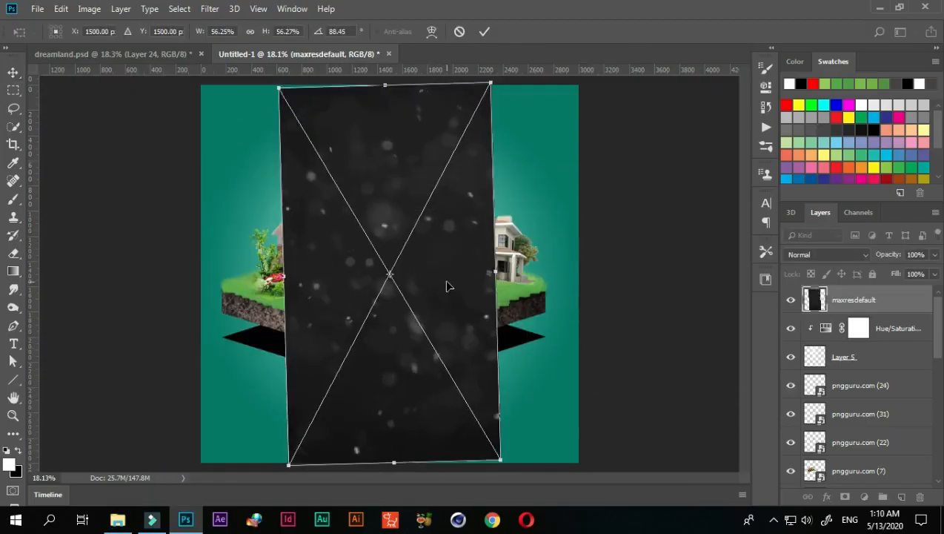
{"action": "scroll", "coordinate": [305, 432], "scroll_direction": "down", "scroll_amount": 3}
{"action": "mouse_move", "coordinate": [306, 431]}
{"action": "left_mouse_down"}
{"action": "mouse_move", "coordinate": [497, 432]}
{"action": "mouse_move", "coordinate": [307, 426]}
{"action": "left_mouse_up"}
{"action": "left_click_drag", "start_coordinate": [392, 221], "coordinate": [421, 183]}
{"action": "left_click", "coordinate": [483, 32]}
Step: Set the maxresdefault layer's blend mode to Screen
{"action": "left_click", "coordinate": [827, 254]}
{"action": "left_click", "coordinate": [823, 104]}
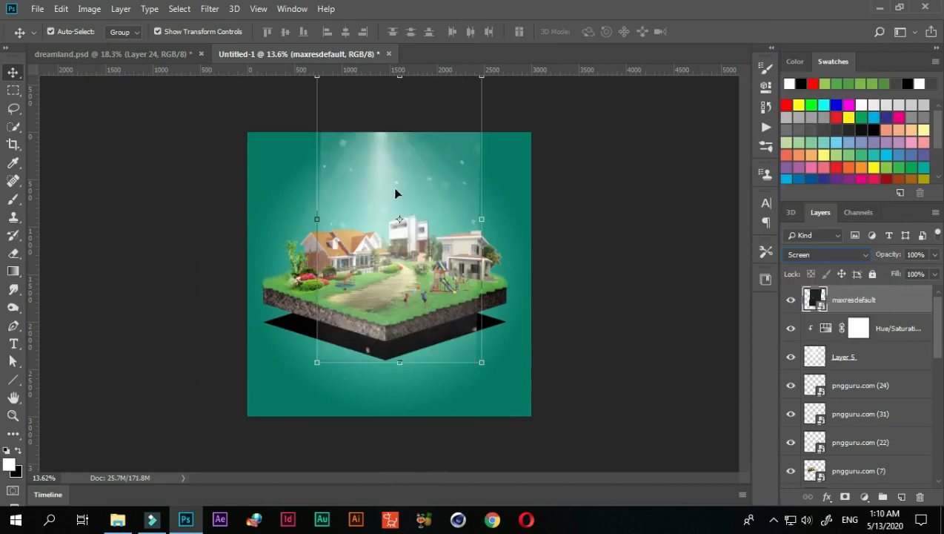
{"action": "left_click", "coordinate": [475, 126]}
Step: Add a Levels adjustment clipped to the maxresdefault layer and raise its black input level to 34
{"action": "left_click", "coordinate": [864, 496]}
{"action": "left_click", "coordinate": [852, 187]}
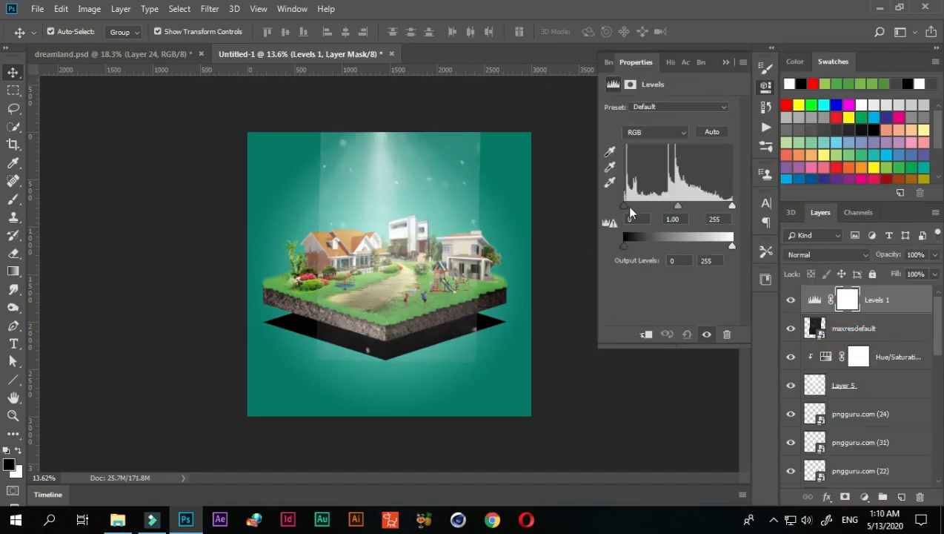
{"action": "left_click", "coordinate": [646, 334]}
{"action": "left_click_drag", "start_coordinate": [623, 205], "coordinate": [638, 205]}
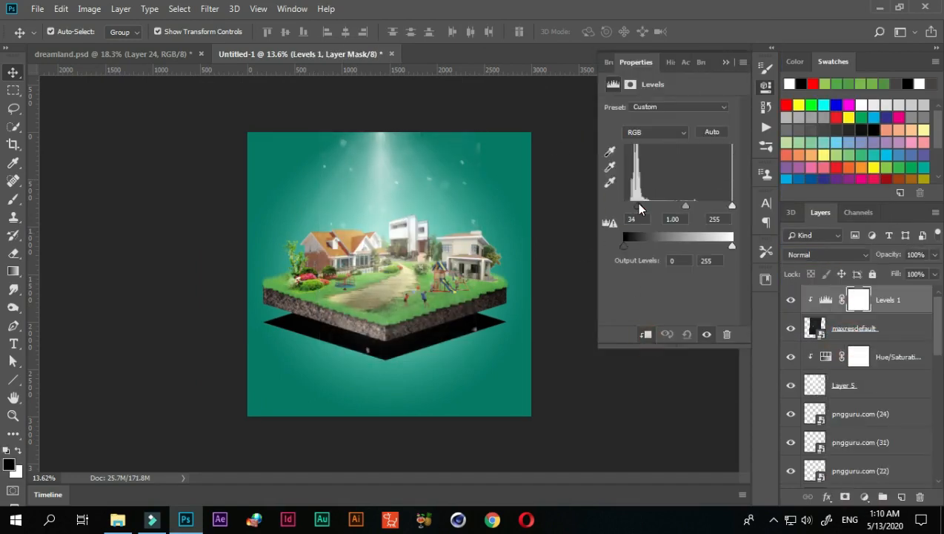
{"action": "left_click", "coordinate": [746, 56]}
Step: Warp the maxresdefault layer into a cone shape, narrow at the top and wider at the base, to follow the light beam
{"action": "left_click", "coordinate": [830, 328]}
{"action": "key", "text": "ctrl+t"}
{"action": "left_click", "coordinate": [432, 31]}
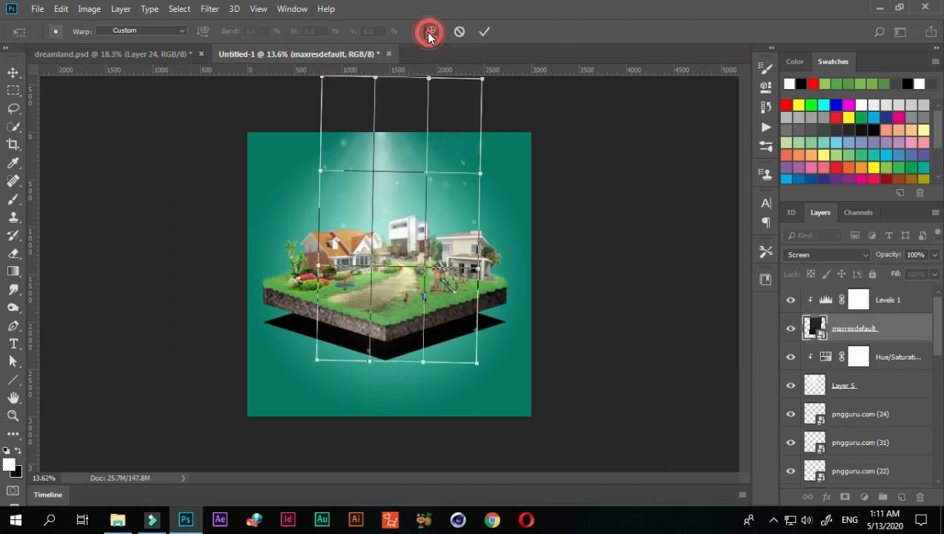
{"action": "left_click_drag", "start_coordinate": [320, 175], "coordinate": [310, 180]}
{"action": "left_click_drag", "start_coordinate": [315, 274], "coordinate": [283, 275]}
{"action": "left_click_drag", "start_coordinate": [370, 361], "coordinate": [372, 341]}
{"action": "left_click_drag", "start_coordinate": [477, 362], "coordinate": [495, 354]}
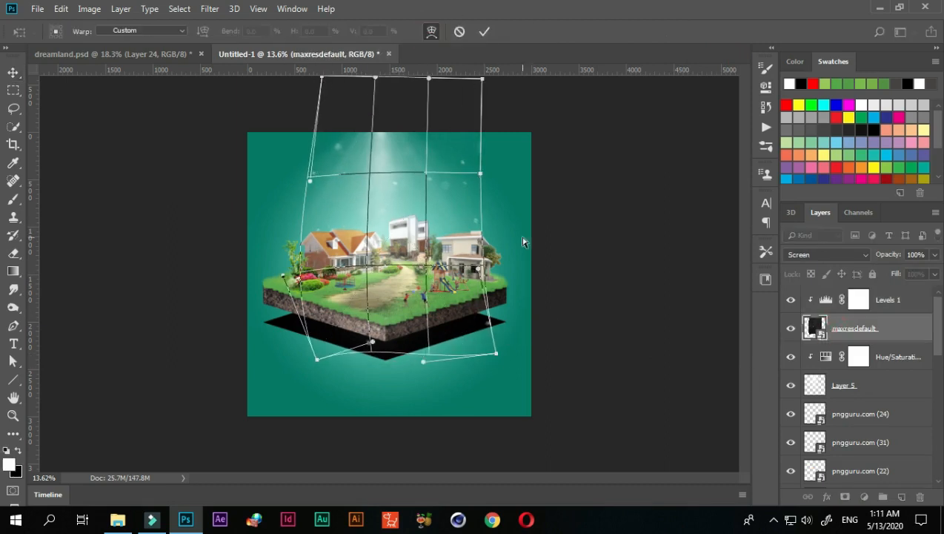
{"action": "left_click_drag", "start_coordinate": [479, 266], "coordinate": [489, 264]}
{"action": "left_click_drag", "start_coordinate": [424, 168], "coordinate": [416, 166]}
{"action": "left_click_drag", "start_coordinate": [483, 78], "coordinate": [432, 80]}
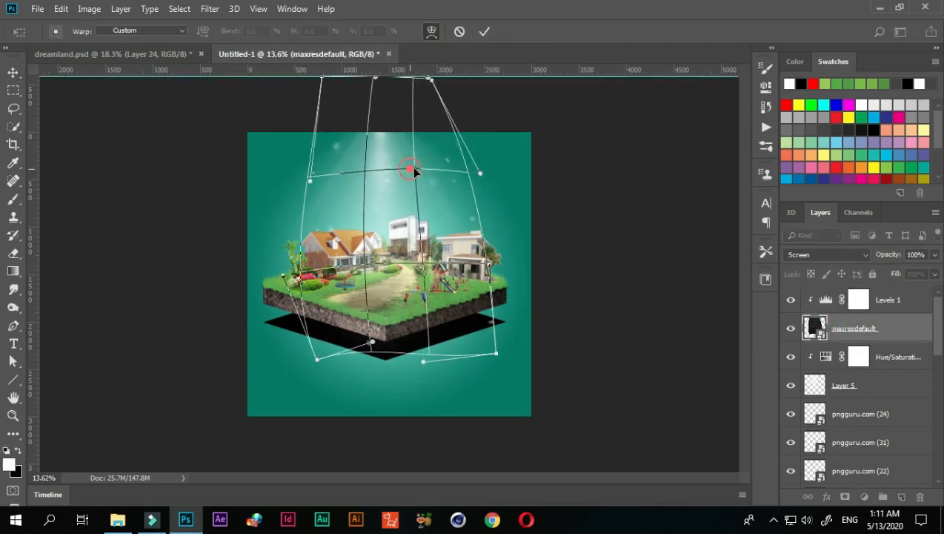
{"action": "left_click_drag", "start_coordinate": [415, 168], "coordinate": [398, 163]}
{"action": "mouse_move", "coordinate": [309, 181]}
{"action": "left_mouse_down"}
{"action": "mouse_move", "coordinate": [330, 137]}
{"action": "mouse_move", "coordinate": [322, 171]}
{"action": "left_mouse_up"}
{"action": "left_click", "coordinate": [484, 32]}
{"action": "left_click", "coordinate": [596, 365]}
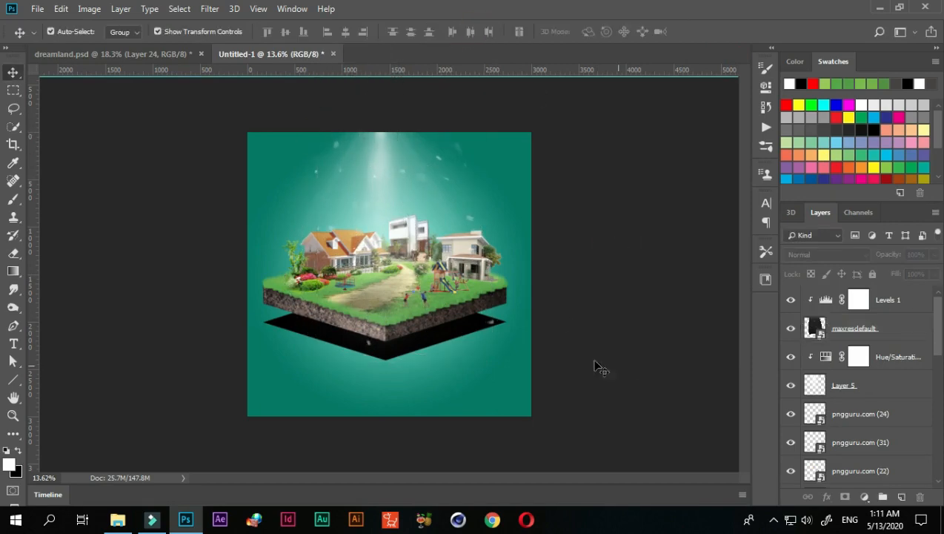
Step: Mask the maxresdefault layer and paint black with a large Soft Round brush, about 2600 px, to hide particles along the right and lower areas
{"action": "left_click", "coordinate": [855, 328]}
{"action": "left_click", "coordinate": [844, 496]}
{"action": "key", "text": "b"}
{"action": "left_click", "coordinate": [73, 32]}
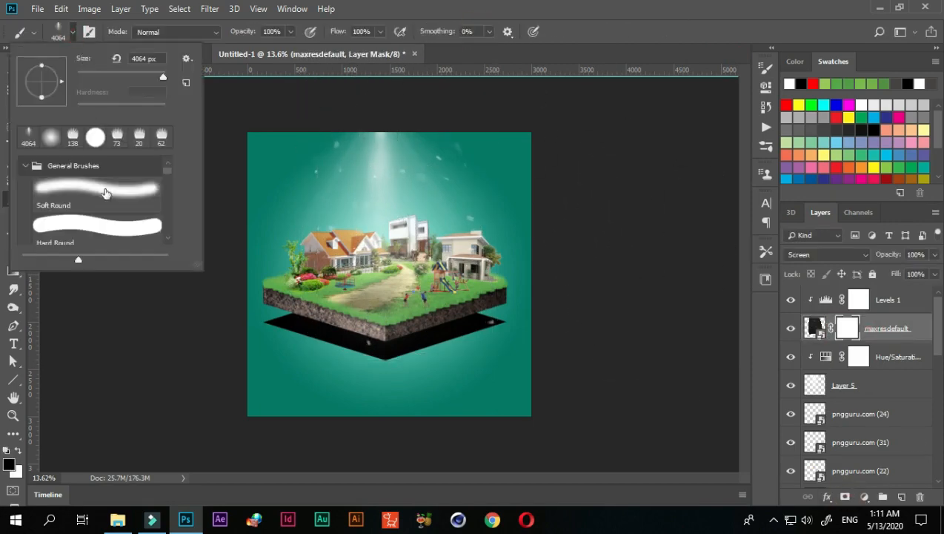
{"action": "left_click", "coordinate": [105, 195]}
{"action": "right_click", "coordinate": [523, 280]}
{"action": "left_click_drag", "start_coordinate": [622, 153], "coordinate": [612, 206]}
{"action": "key", "text": "bracketleft"}
{"action": "key", "text": "bracketleft"}
{"action": "key", "text": "bracketleft"}
{"action": "key", "text": "bracketleft"}
{"action": "key", "text": "bracketleft"}
{"action": "key", "text": "bracketleft"}
{"action": "key", "text": "bracketleft"}
{"action": "key", "text": "bracketleft"}
{"action": "key", "text": "bracketleft"}
{"action": "key", "text": "bracketleft"}
{"action": "key", "text": "bracketleft"}
{"action": "key", "text": "bracketleft"}
{"action": "key", "text": "bracketleft"}
{"action": "key", "text": "bracketleft"}
{"action": "key", "text": "bracketleft"}
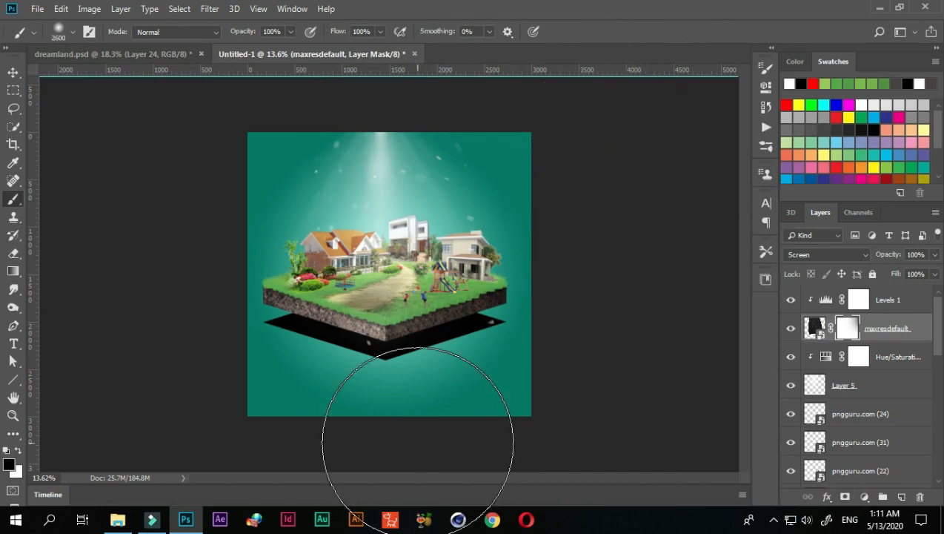
{"action": "left_click_drag", "start_coordinate": [549, 387], "coordinate": [423, 425]}
{"action": "key", "text": "v"}
{"action": "left_click", "coordinate": [724, 438]}
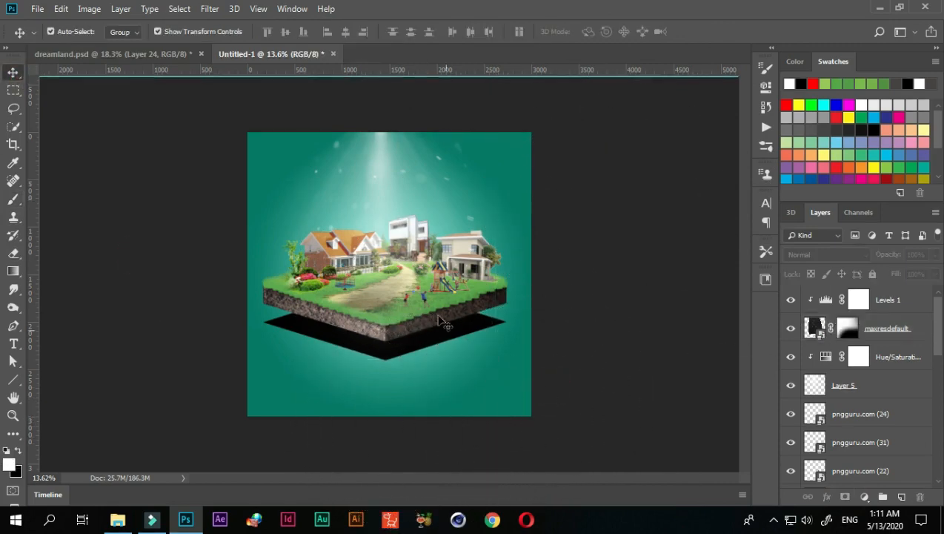
Step: Identify the pngguru.com (31) layer holding the two children with balloons by toggling its visibility, and duplicate it
{"action": "key", "text": "ctrl+0"}
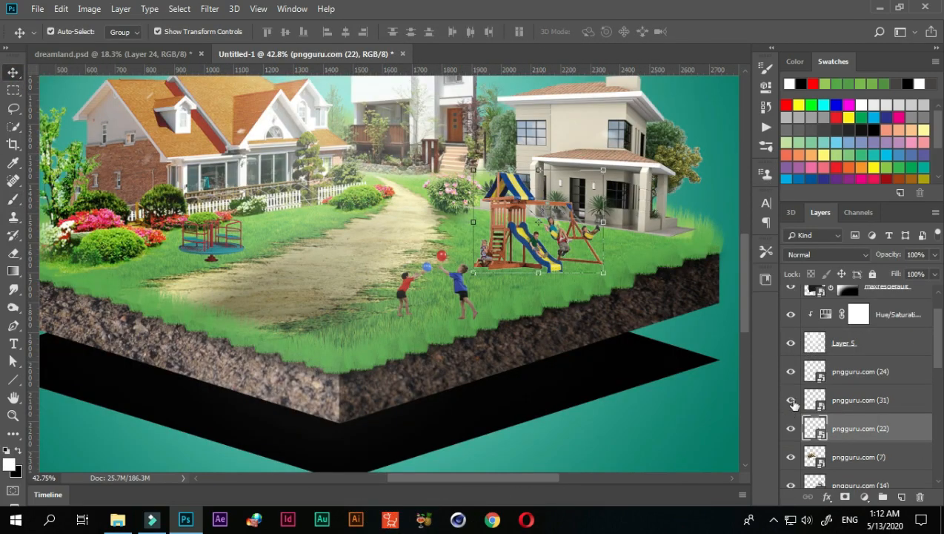
{"action": "left_click", "coordinate": [790, 399]}
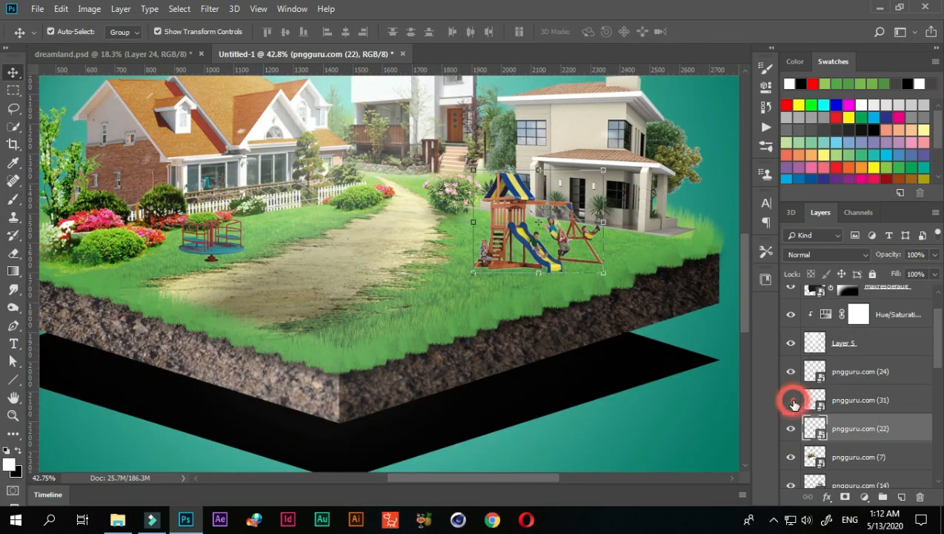
{"action": "left_click", "coordinate": [791, 399]}
{"action": "left_click", "coordinate": [834, 402]}
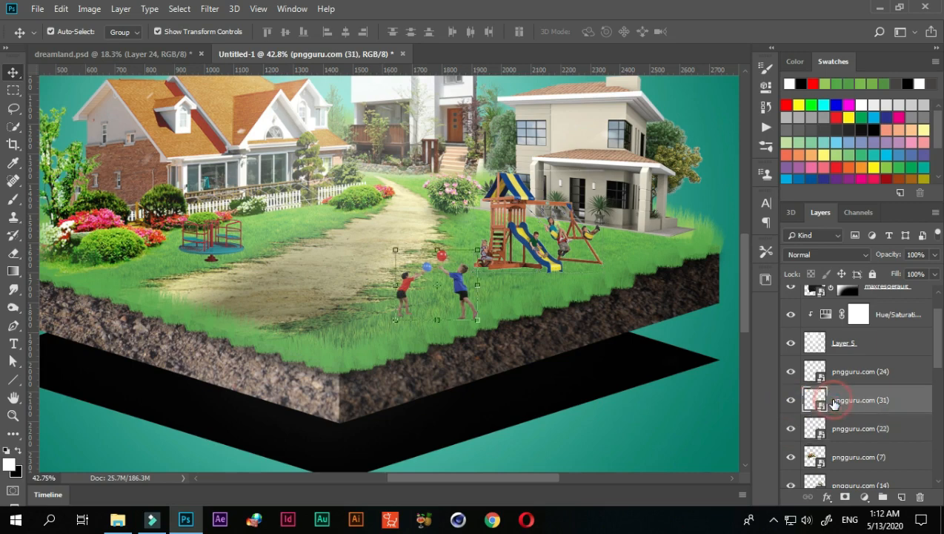
{"action": "key", "text": "ctrl+j"}
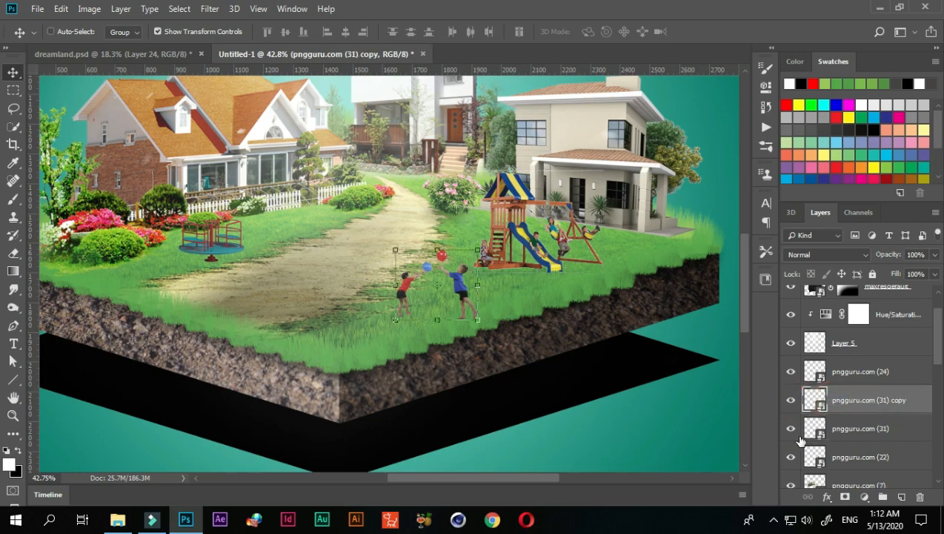
Step: Rename the duplicated children layer to "boys" and the original pngguru.com (31) layer to "shadow"
{"action": "left_click", "coordinate": [856, 430]}
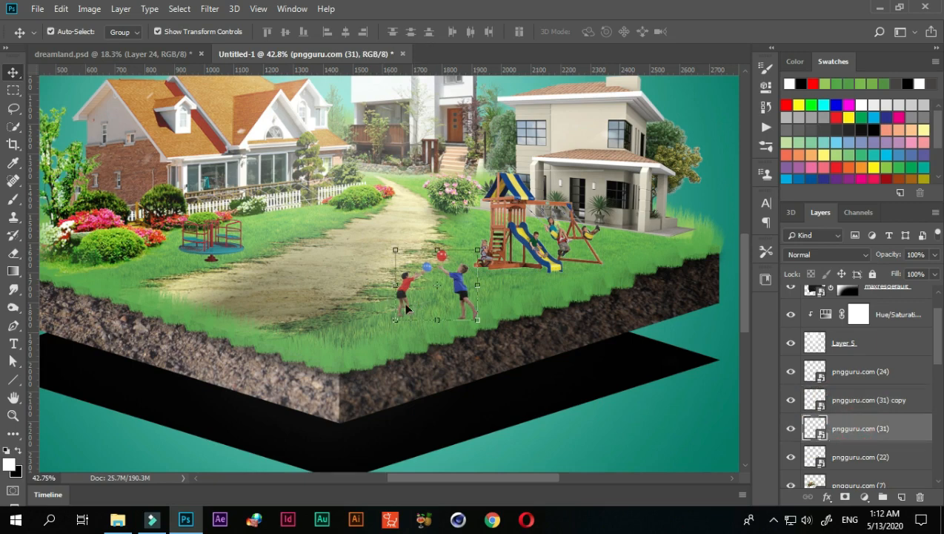
{"action": "scroll", "coordinate": [907, 456], "scroll_direction": "down", "scroll_amount": 2}
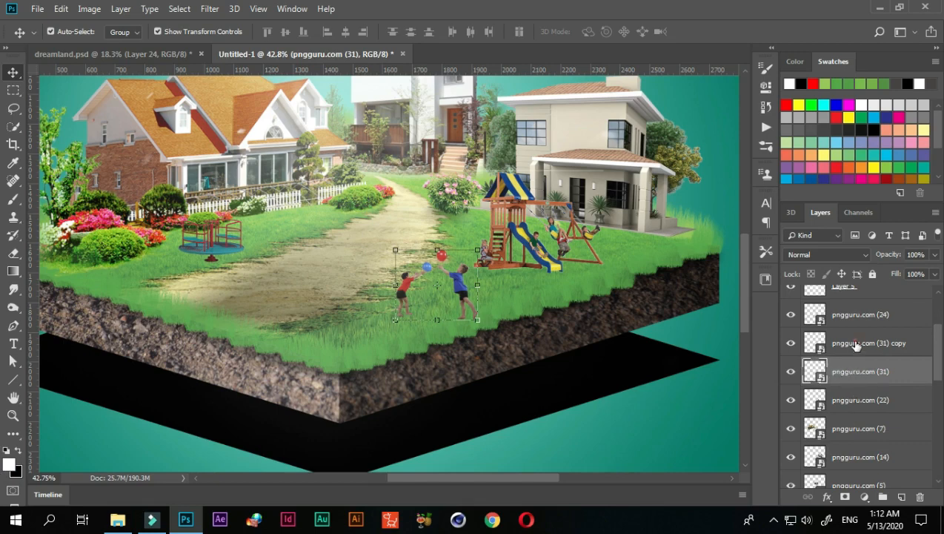
{"action": "double_click", "coordinate": [856, 344]}
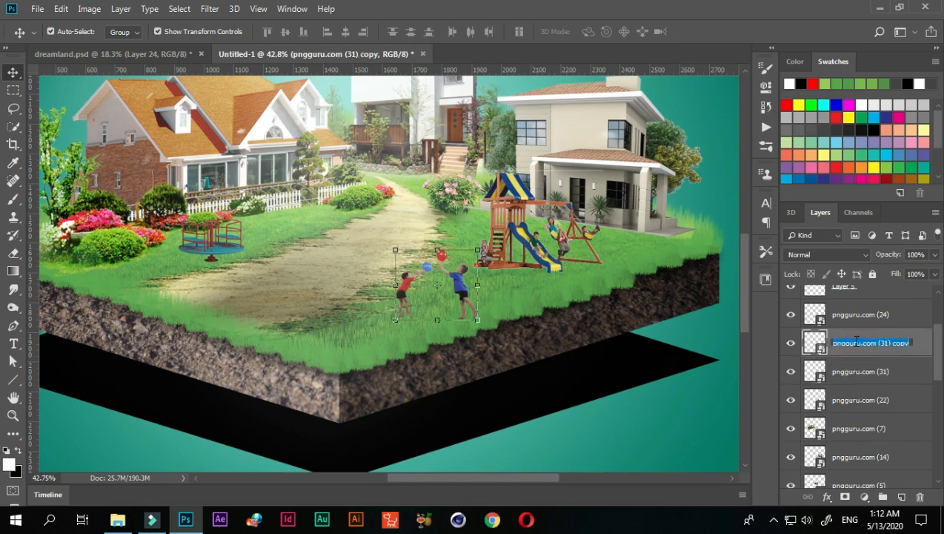
{"action": "type", "text": "b"}
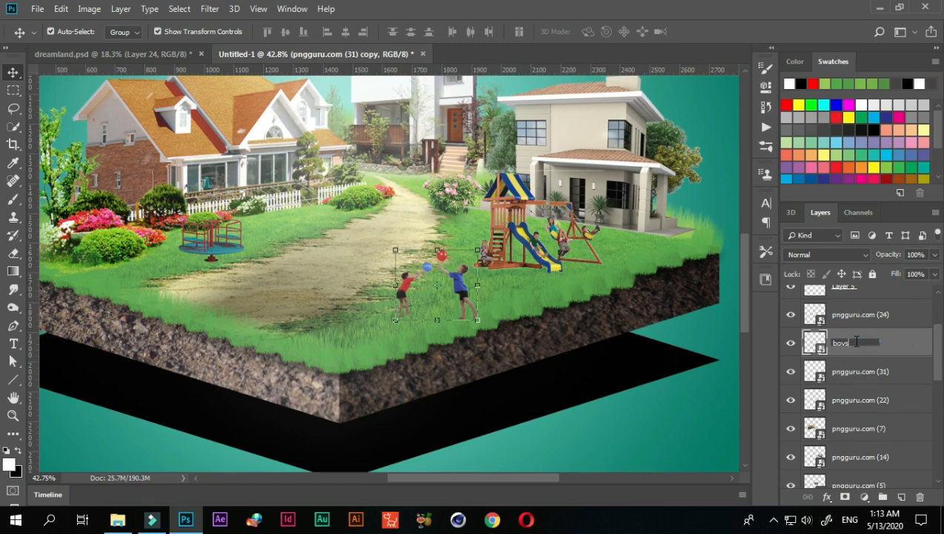
{"action": "type", "text": "oys"}
{"action": "double_click", "coordinate": [876, 372]}
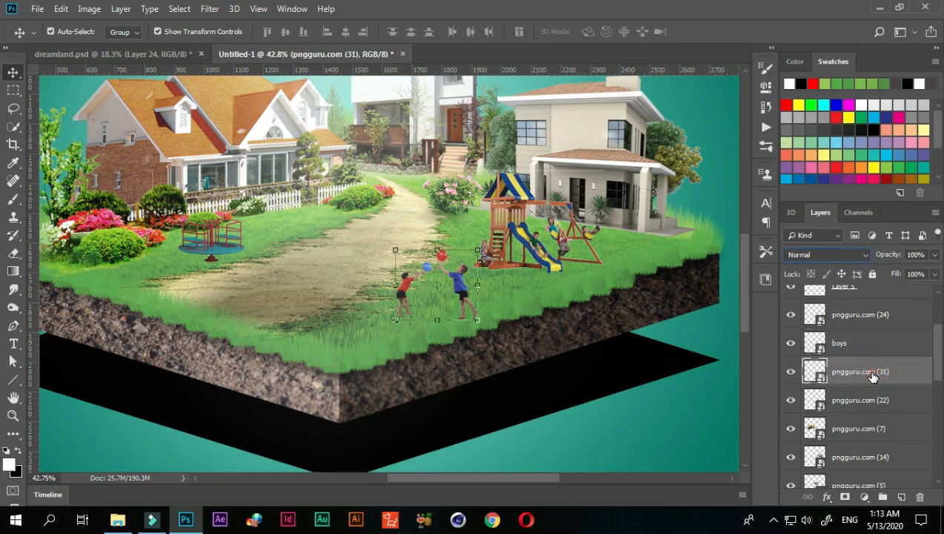
{"action": "type", "text": "gi"}
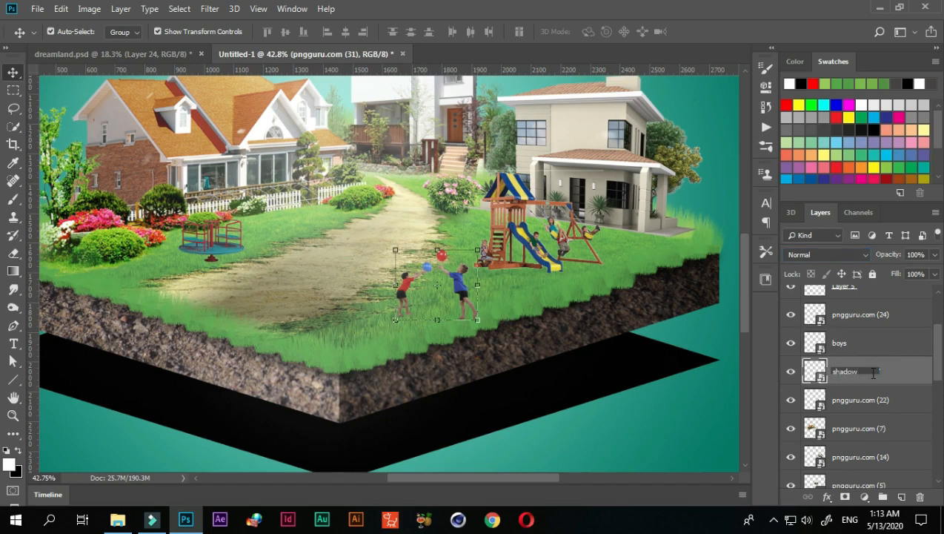
{"action": "key", "text": "Return"}
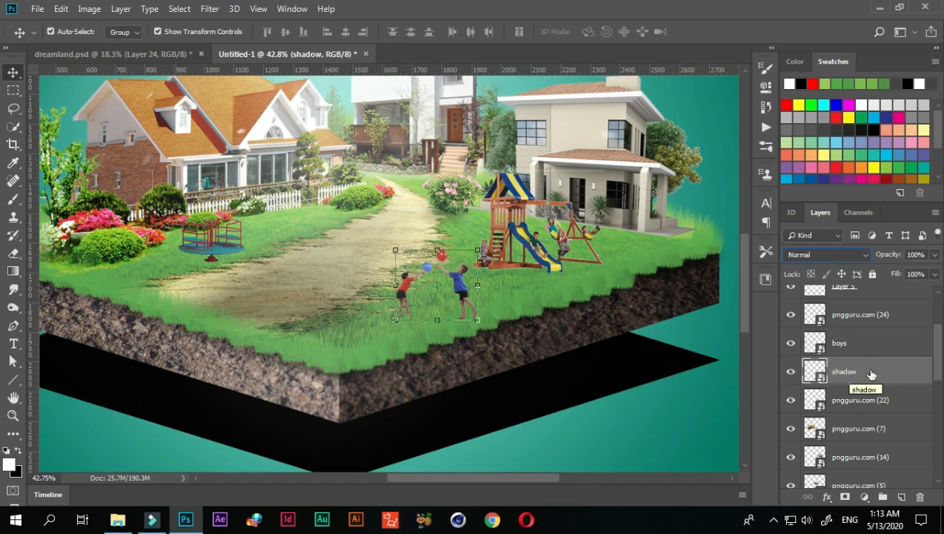
Step: Apply a black Color Overlay at 100% opacity to the shadow layer
{"action": "double_click", "coordinate": [900, 371]}
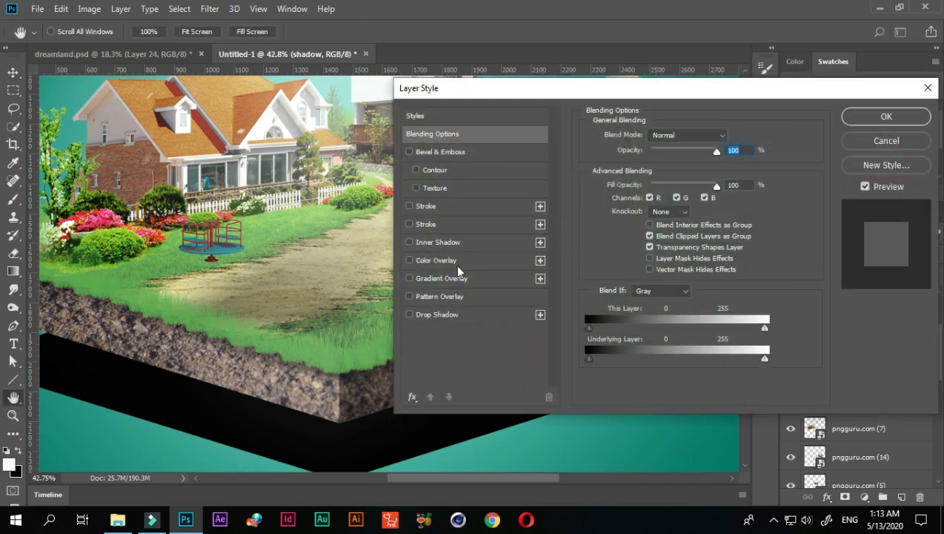
{"action": "left_click", "coordinate": [409, 260]}
{"action": "left_click", "coordinate": [430, 260]}
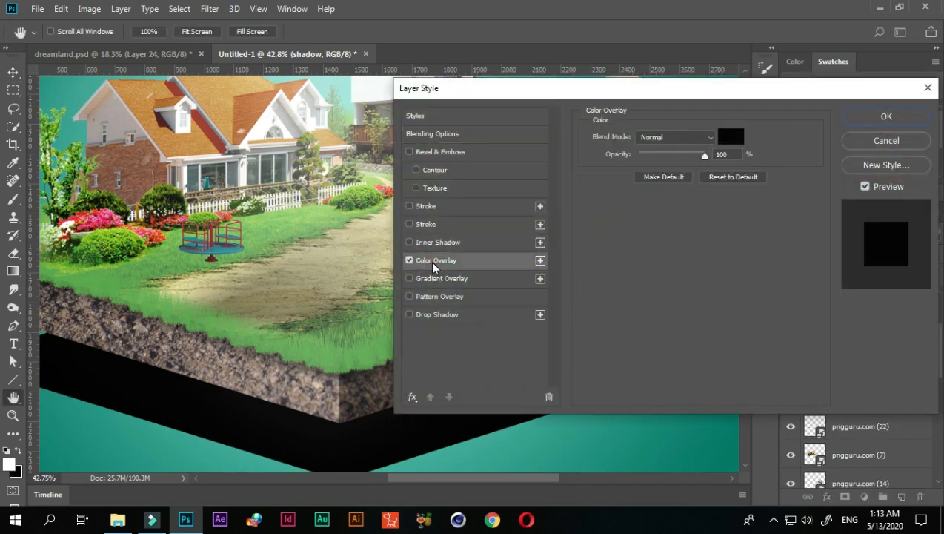
{"action": "left_click", "coordinate": [887, 119]}
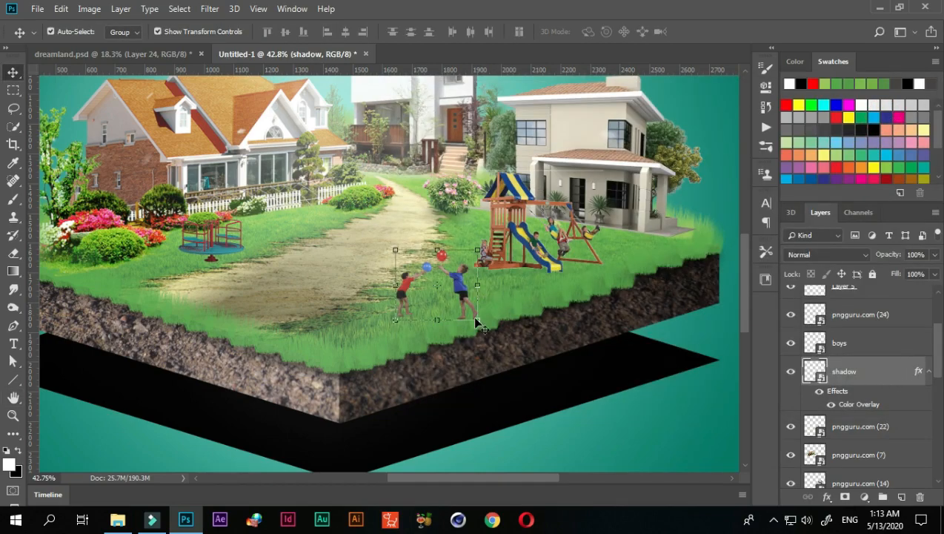
Step: Turn the shadow layer upside down below the boys by rotating it about 180° around its bottom edge and flipping it to mirror them
{"action": "key", "text": "ctrl+t"}
{"action": "left_click_drag", "start_coordinate": [437, 294], "coordinate": [438, 324]}
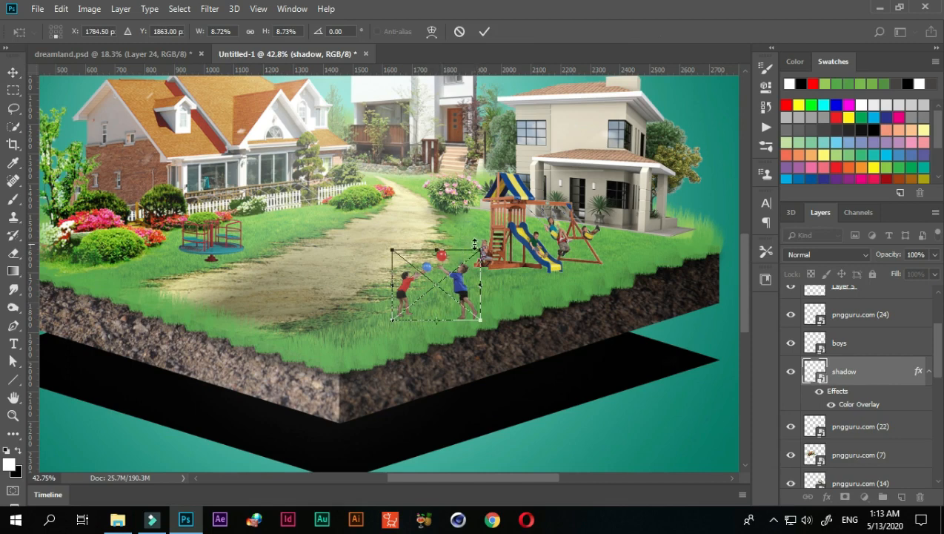
{"action": "left_click_drag", "start_coordinate": [489, 244], "coordinate": [412, 361]}
{"action": "right_click", "coordinate": [412, 361]}
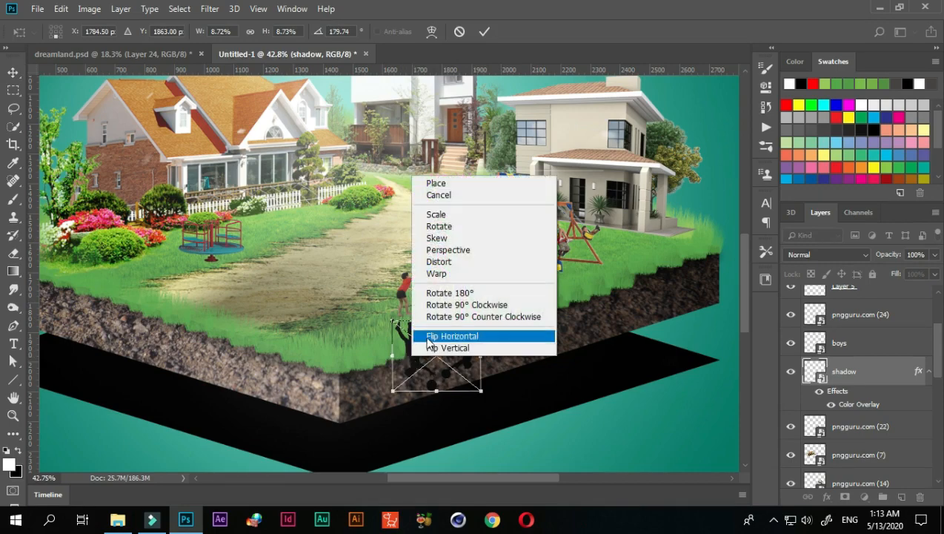
{"action": "left_click", "coordinate": [427, 337]}
{"action": "scroll", "coordinate": [390, 296], "scroll_direction": "up", "scroll_amount": 4}
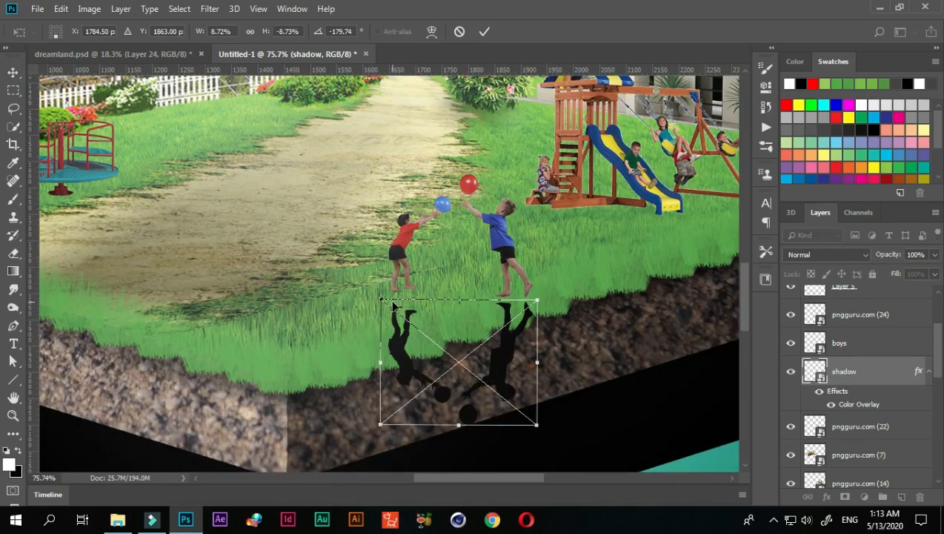
Step: Distort the shadow's upper corners upward to meet the boys' feet, warp its left side inward, and commit the transform
{"action": "left_click_drag", "start_coordinate": [382, 302], "coordinate": [379, 280]}
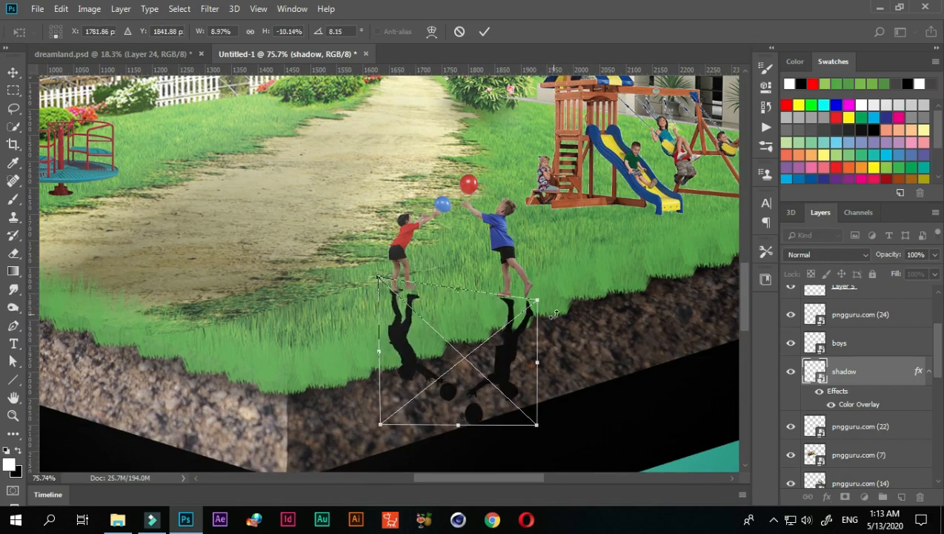
{"action": "left_click_drag", "start_coordinate": [538, 302], "coordinate": [537, 293]}
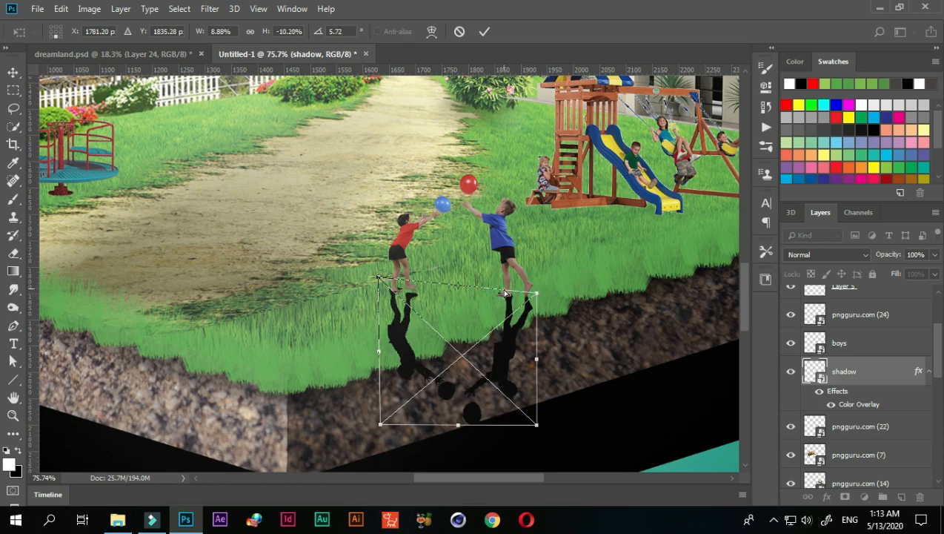
{"action": "left_click", "coordinate": [431, 31]}
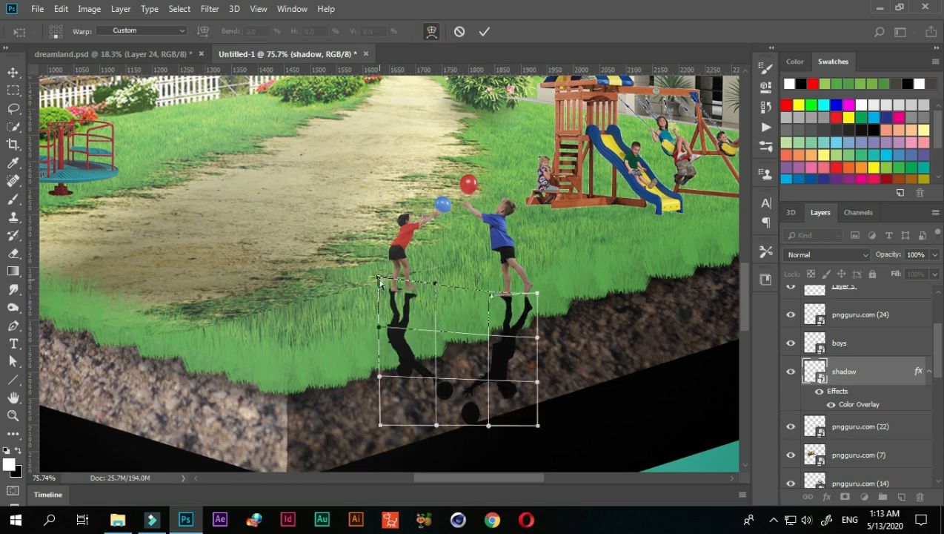
{"action": "left_click_drag", "start_coordinate": [378, 326], "coordinate": [438, 316]}
{"action": "left_click", "coordinate": [485, 32]}
Step: Apply a Gaussian Blur with a radius of about 5 pixels to the shadow layer and lower its opacity to about 54%
{"action": "key", "text": "ctrl+0"}
{"action": "left_click", "coordinate": [210, 9]}
{"action": "mouse_move", "coordinate": [263, 165]}
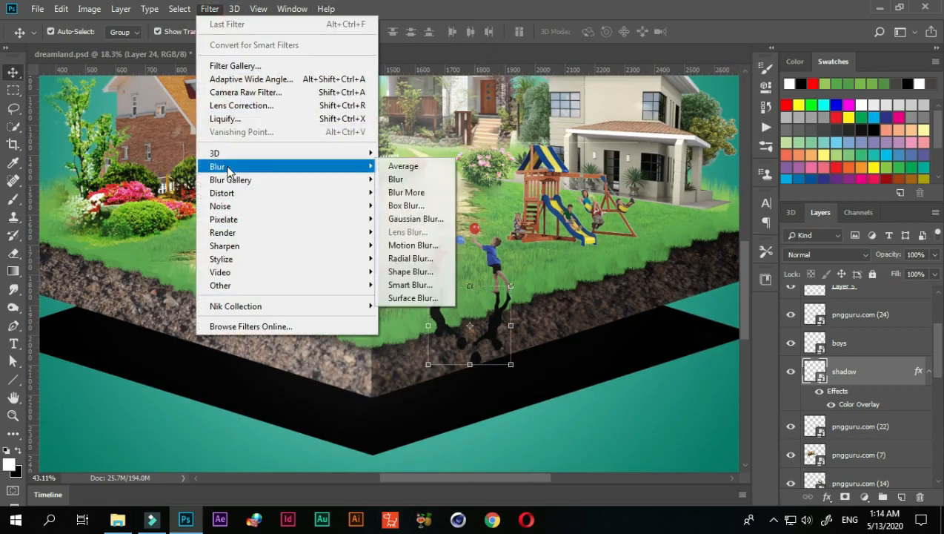
{"action": "left_click", "coordinate": [415, 217]}
{"action": "left_click_drag", "start_coordinate": [607, 280], "coordinate": [647, 284]}
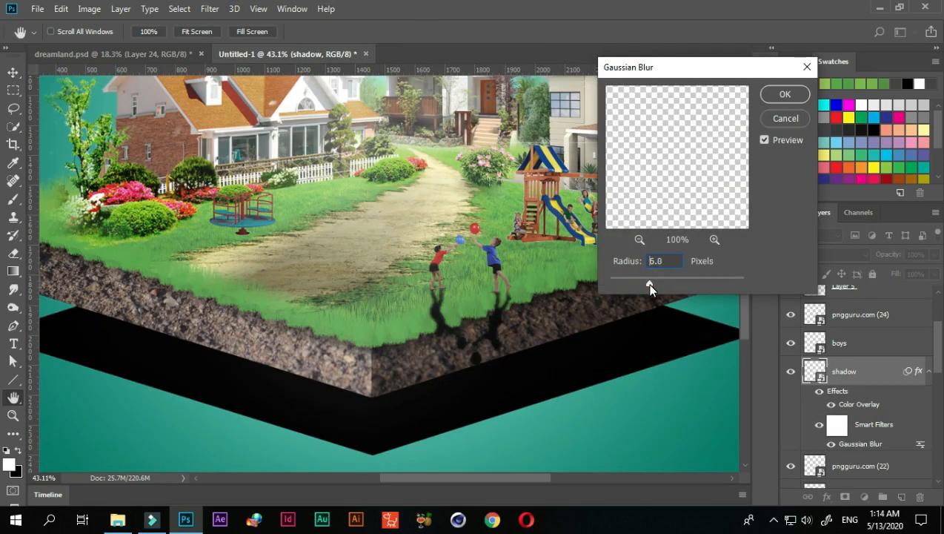
{"action": "left_click", "coordinate": [785, 94]}
{"action": "left_click_drag", "start_coordinate": [934, 255], "coordinate": [904, 274]}
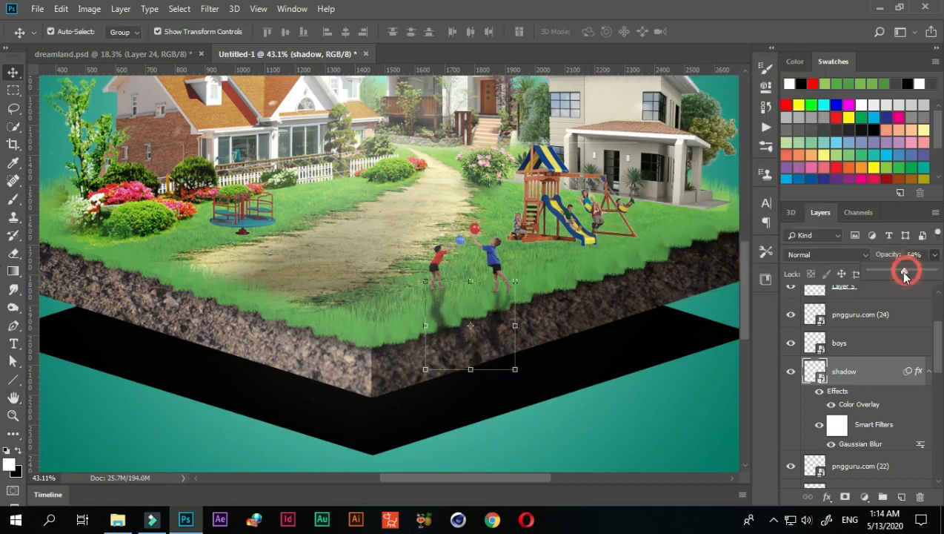
Step: Add a layer mask to the boys' shadow layer
{"action": "left_click", "coordinate": [662, 405]}
{"action": "scroll", "coordinate": [843, 393], "scroll_direction": "up", "scroll_amount": 5}
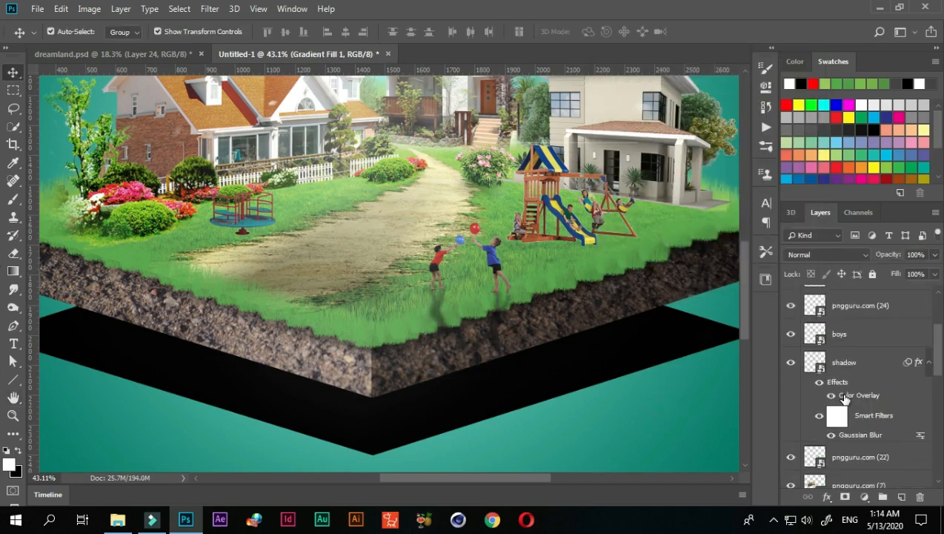
{"action": "left_click", "coordinate": [844, 362]}
{"action": "left_click", "coordinate": [845, 496]}
Step: Fade the outer part of the boys' shadow over the soil edge by painting black on its mask with a soft 104 px brush at 4% flow
{"action": "key", "text": "b"}
{"action": "left_click_drag", "start_coordinate": [586, 228], "coordinate": [348, 228]}
{"action": "left_click_drag", "start_coordinate": [444, 301], "coordinate": [392, 301]}
{"action": "left_click_drag", "start_coordinate": [326, 53], "coordinate": [318, 54]}
{"action": "mouse_move", "coordinate": [449, 339]}
{"action": "left_mouse_down"}
{"action": "mouse_move", "coordinate": [499, 324]}
{"action": "mouse_move", "coordinate": [427, 307]}
{"action": "mouse_move", "coordinate": [450, 328]}
{"action": "left_mouse_up"}
{"action": "mouse_move", "coordinate": [490, 299]}
{"action": "left_mouse_down"}
{"action": "mouse_move", "coordinate": [440, 313]}
{"action": "mouse_move", "coordinate": [441, 360]}
{"action": "mouse_move", "coordinate": [494, 307]}
{"action": "mouse_move", "coordinate": [510, 324]}
{"action": "mouse_move", "coordinate": [426, 310]}
{"action": "left_mouse_up"}
{"action": "key", "text": "ctrl+0"}
{"action": "scroll", "coordinate": [472, 381], "scroll_direction": "up", "scroll_amount": 4}
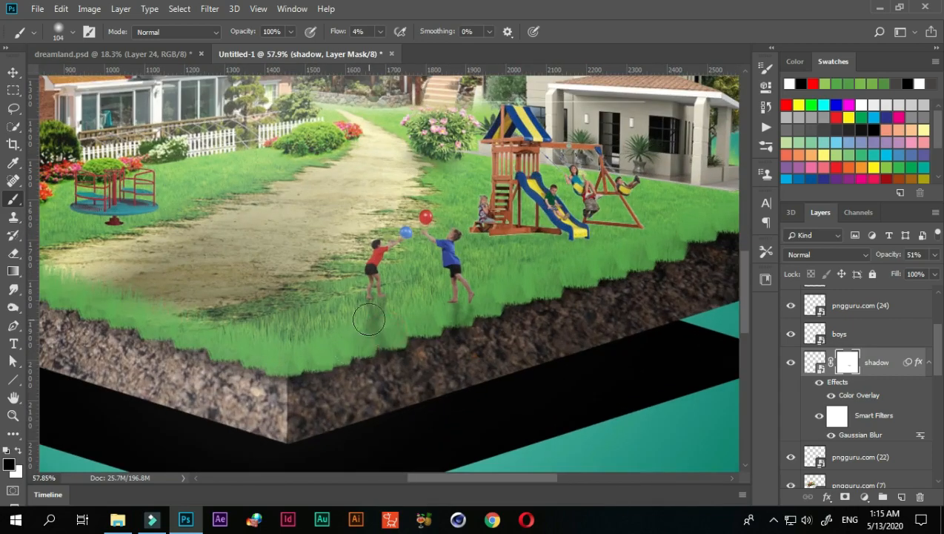
{"action": "key", "text": "ctrl+0"}
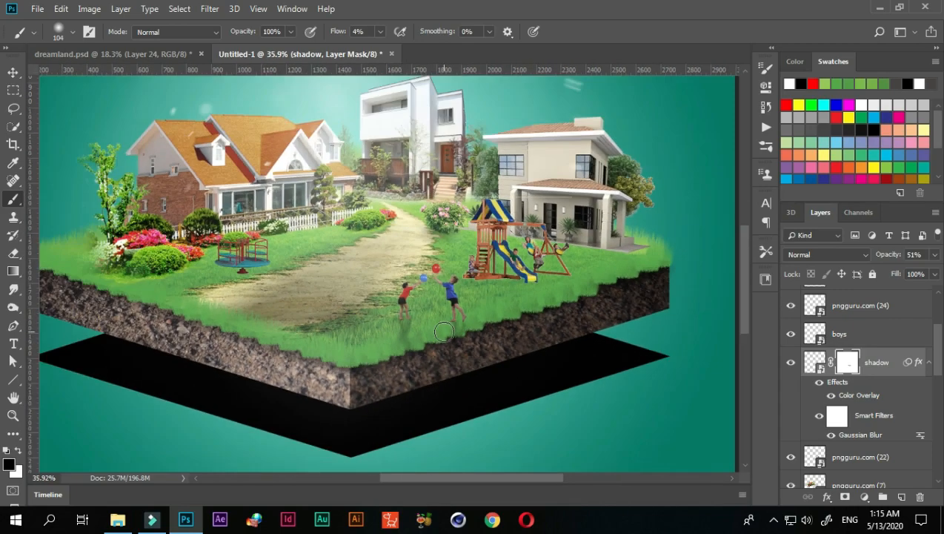
{"action": "scroll", "coordinate": [451, 344], "scroll_direction": "up", "scroll_amount": 2}
{"action": "scroll", "coordinate": [451, 344], "scroll_direction": "down", "scroll_amount": 2}
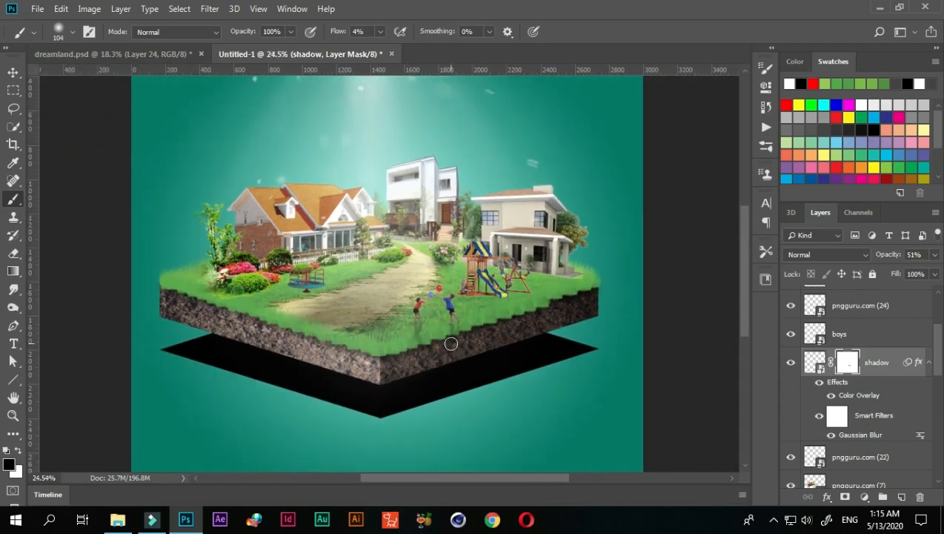
{"action": "scroll", "coordinate": [450, 344], "scroll_direction": "up", "scroll_amount": 3}
{"action": "scroll", "coordinate": [451, 344], "scroll_direction": "up", "scroll_amount": 2}
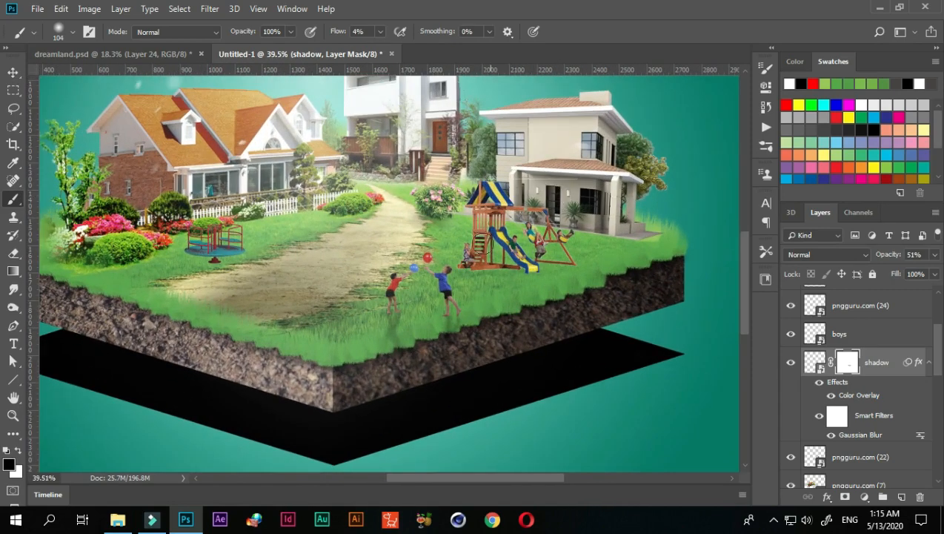
Step: Hide the floating-particles layer "maxresdefault" above the island
{"action": "left_click", "coordinate": [12, 72]}
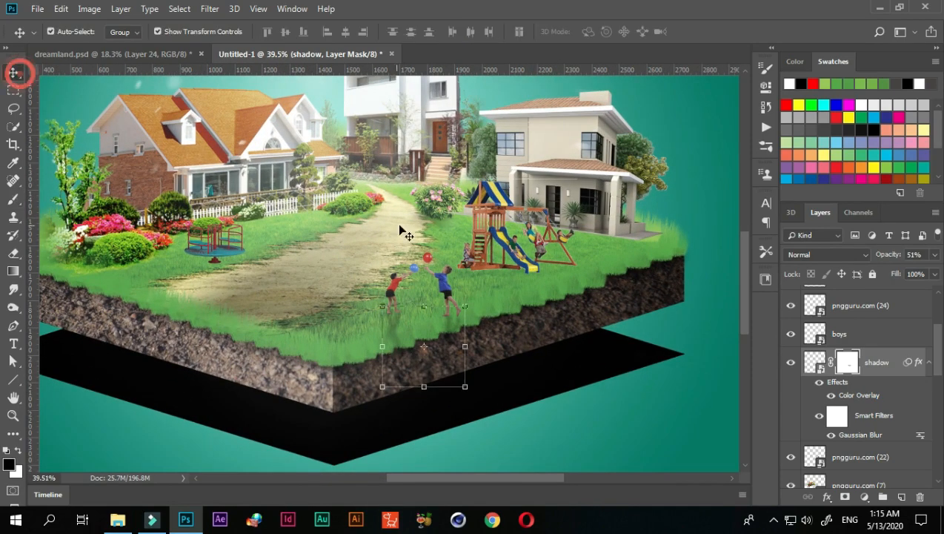
{"action": "left_click", "coordinate": [512, 251]}
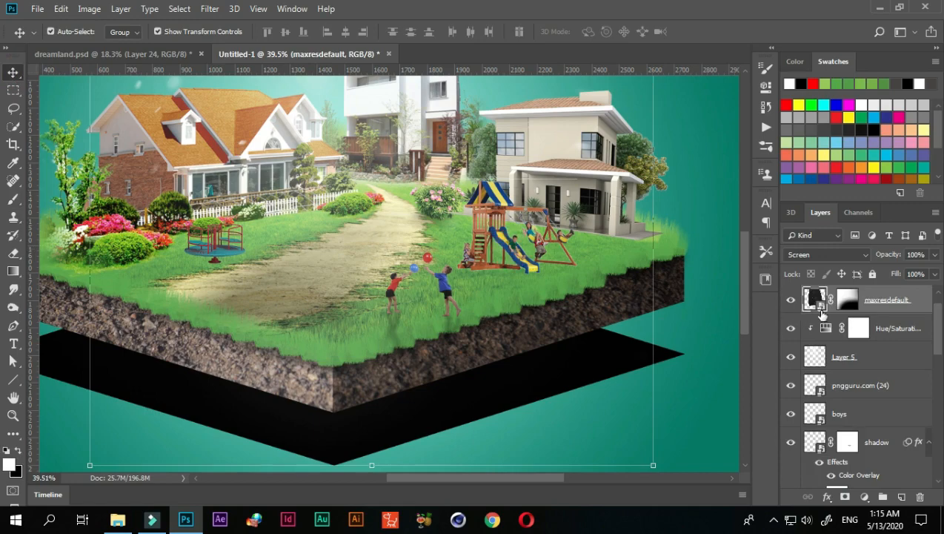
{"action": "scroll", "coordinate": [831, 316], "scroll_direction": "up", "scroll_amount": 1}
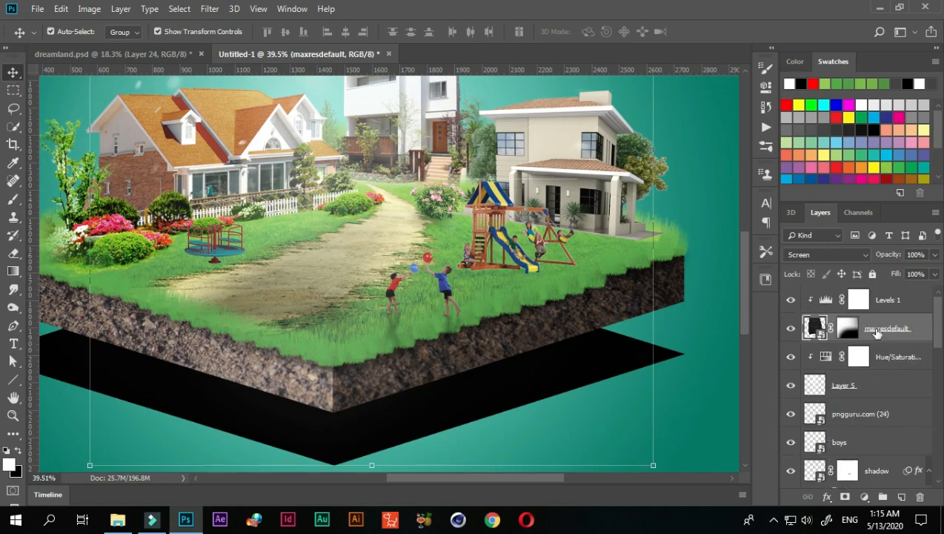
{"action": "scroll", "coordinate": [652, 357], "scroll_direction": "down", "scroll_amount": 3}
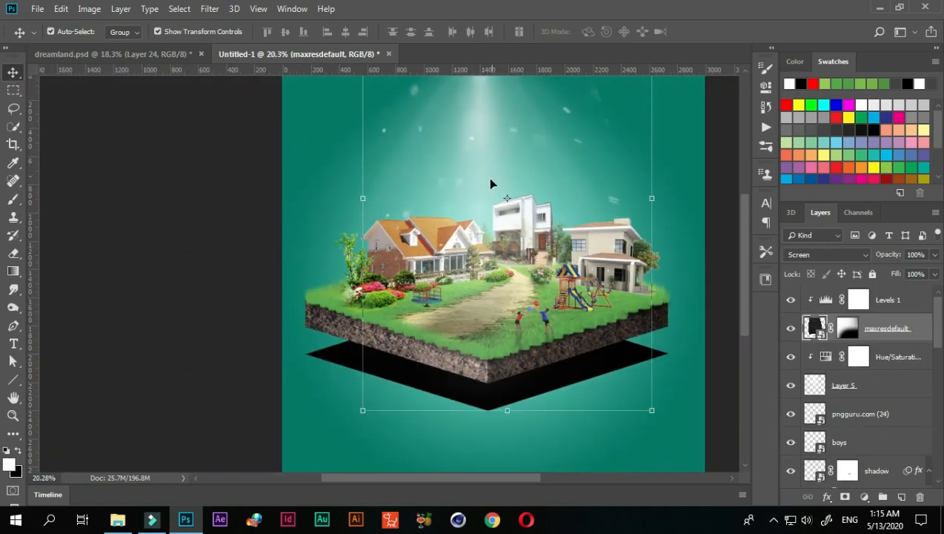
{"action": "left_click", "coordinate": [792, 333]}
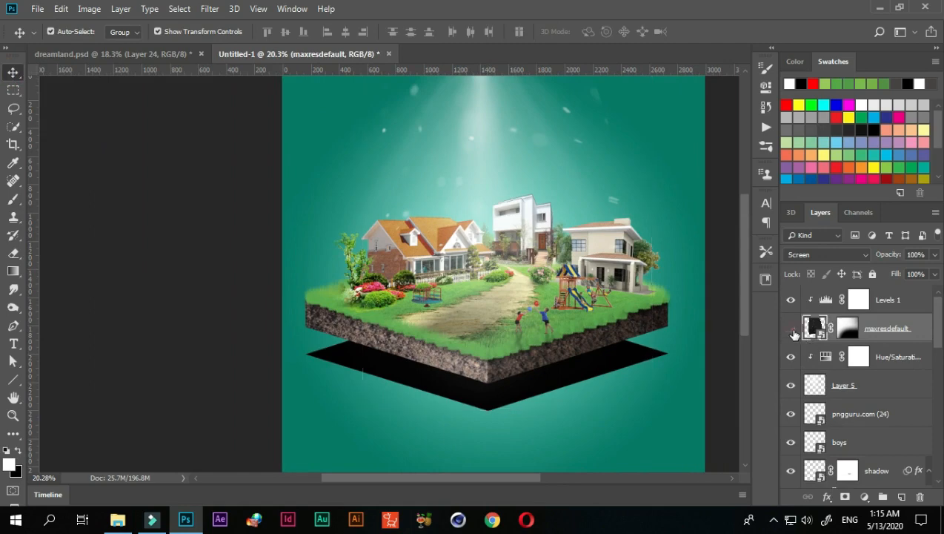
Step: Hide the light-beam layer "Layer 5" so it does not get in the way of selecting the playground
{"action": "scroll", "coordinate": [533, 325], "scroll_direction": "up", "scroll_amount": 3}
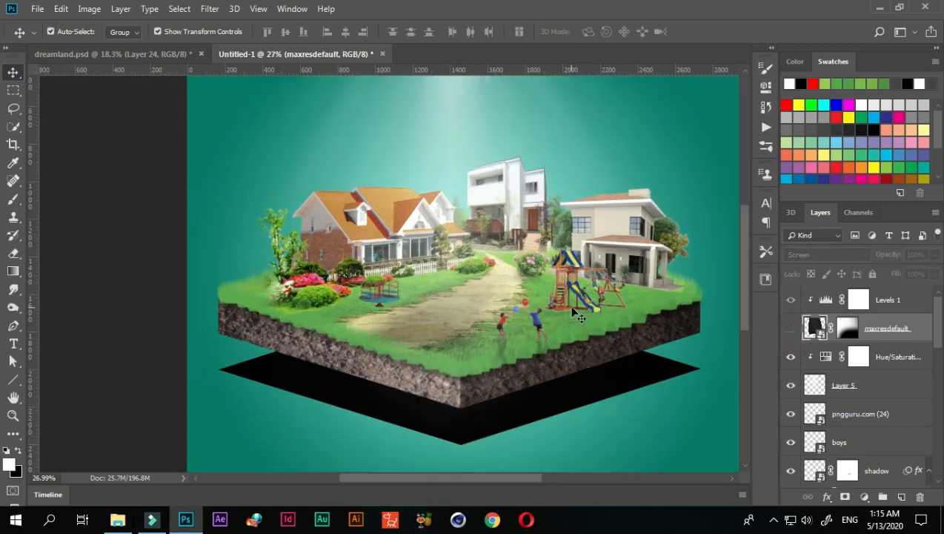
{"action": "scroll", "coordinate": [507, 321], "scroll_direction": "up", "scroll_amount": 2}
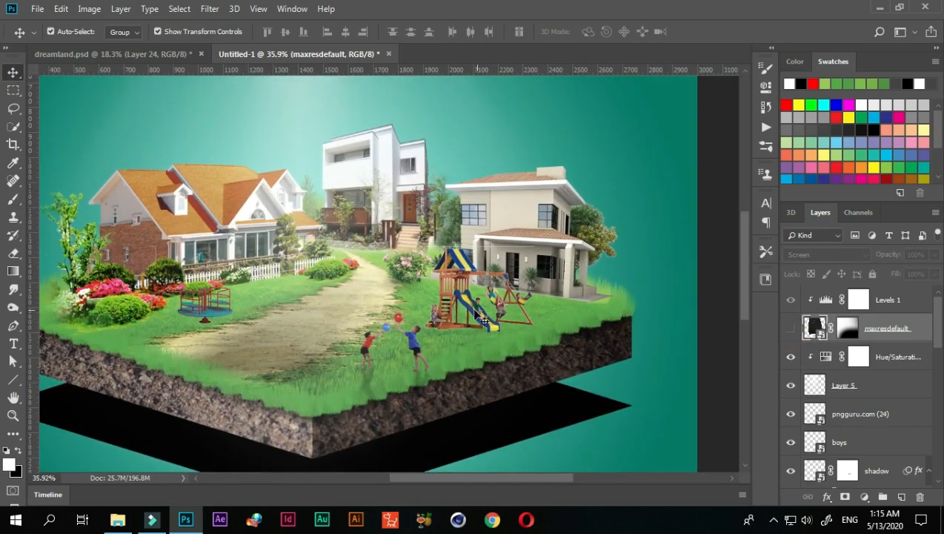
{"action": "left_click", "coordinate": [464, 311]}
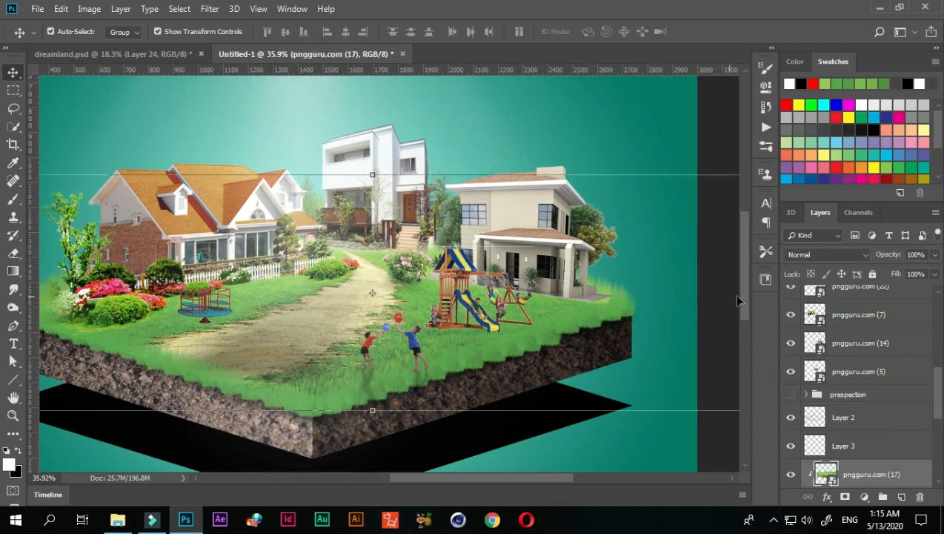
{"action": "left_click", "coordinate": [592, 448]}
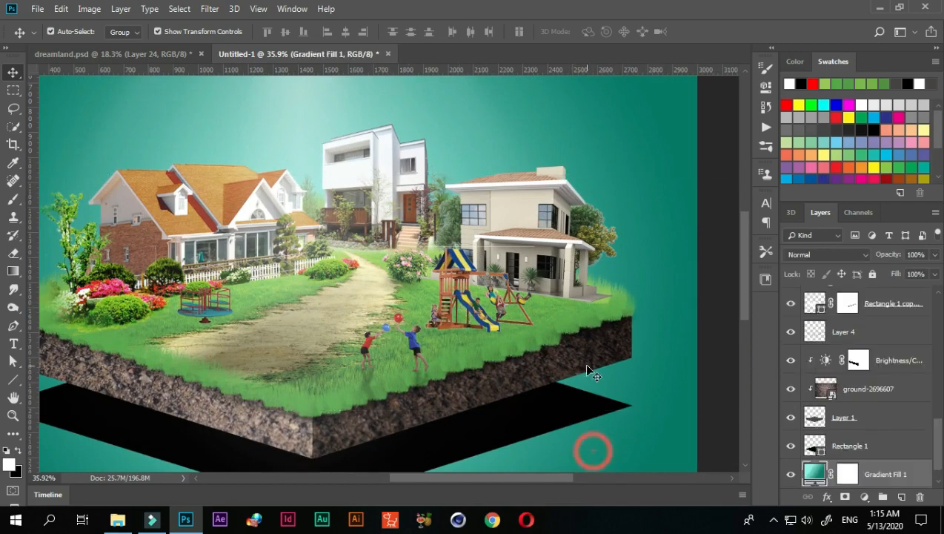
{"action": "scroll", "coordinate": [586, 370], "scroll_direction": "down", "scroll_amount": 5}
{"action": "left_click", "coordinate": [474, 279]}
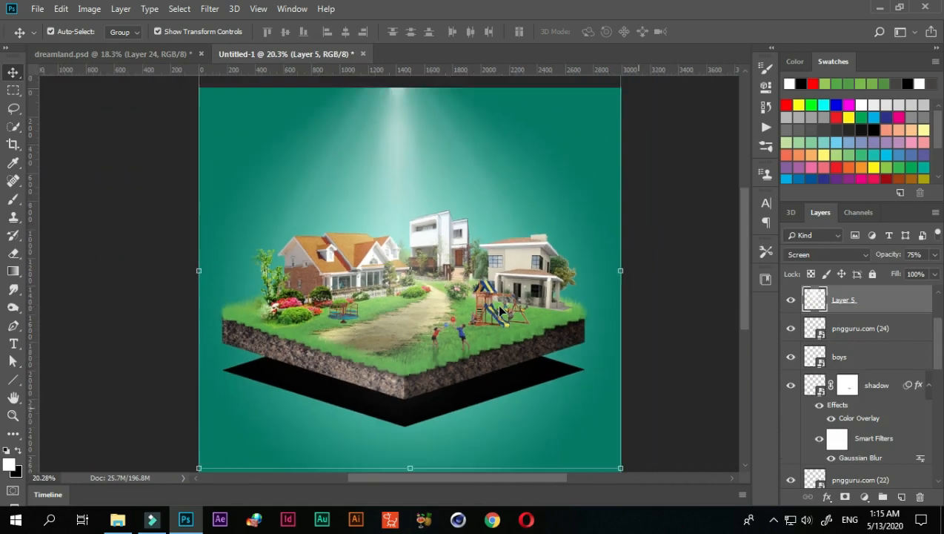
{"action": "scroll", "coordinate": [500, 311], "scroll_direction": "down", "scroll_amount": 1}
{"action": "scroll", "coordinate": [812, 348], "scroll_direction": "up", "scroll_amount": 2}
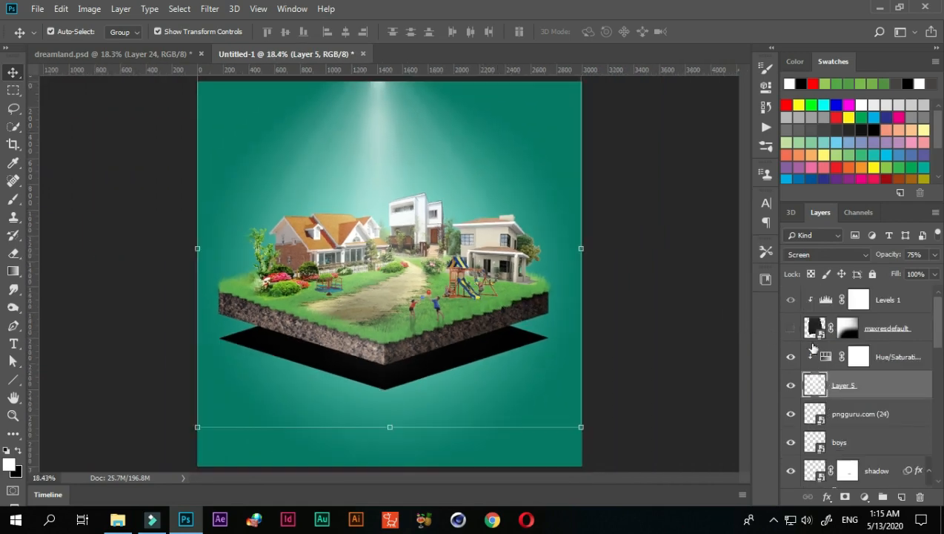
{"action": "left_click", "coordinate": [790, 386]}
Step: Create a new layer directly beneath the playground layer, above "pngguru.com (7)", and set its blend mode to Multiply
{"action": "scroll", "coordinate": [489, 291], "scroll_direction": "up", "scroll_amount": 6}
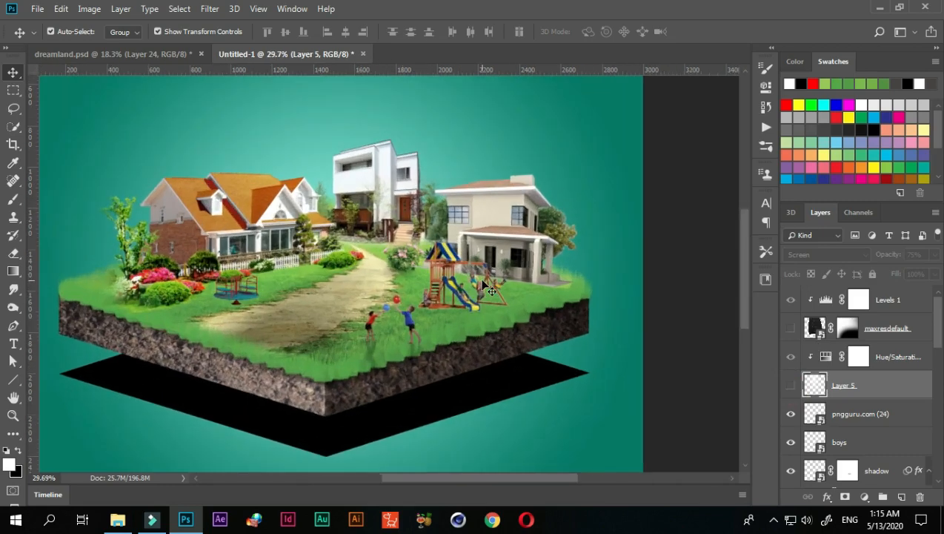
{"action": "left_click", "coordinate": [453, 298]}
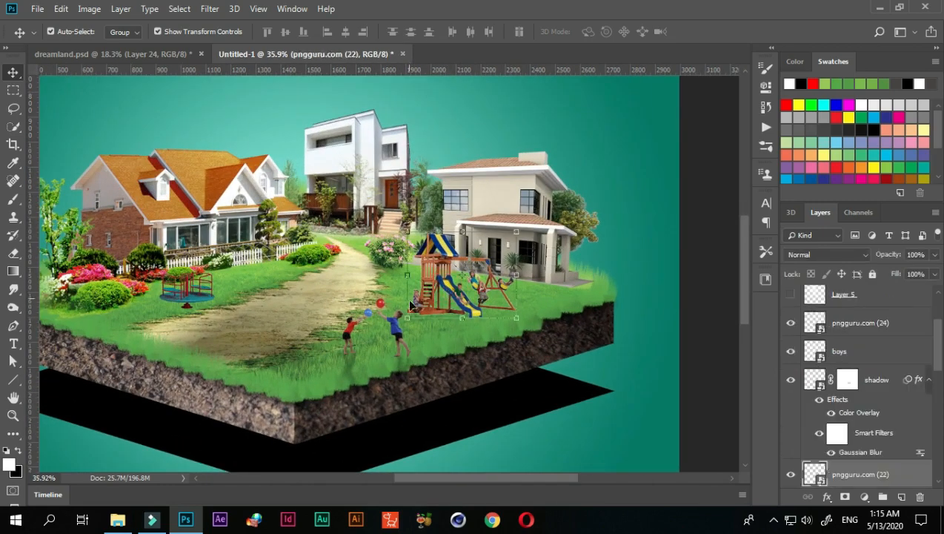
{"action": "scroll", "coordinate": [900, 448], "scroll_direction": "down", "scroll_amount": 3}
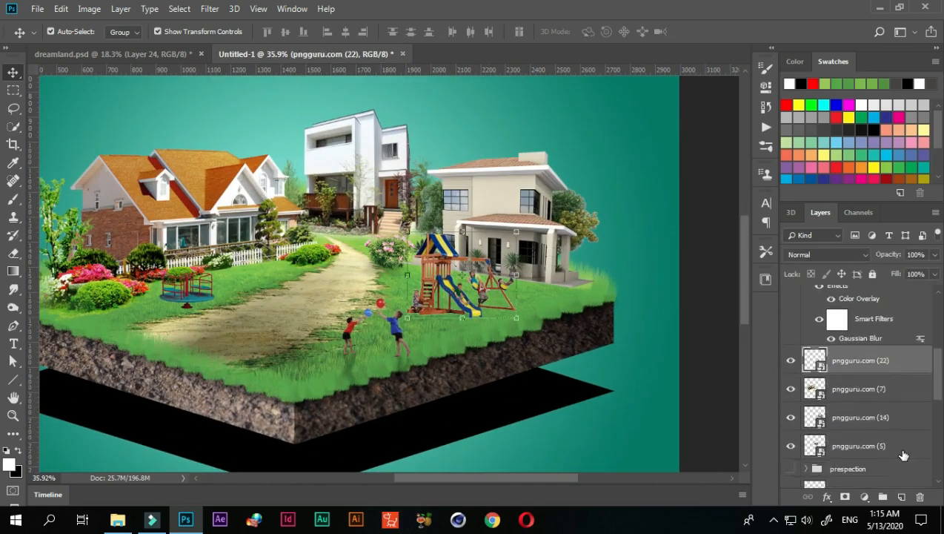
{"action": "left_click", "coordinate": [857, 386]}
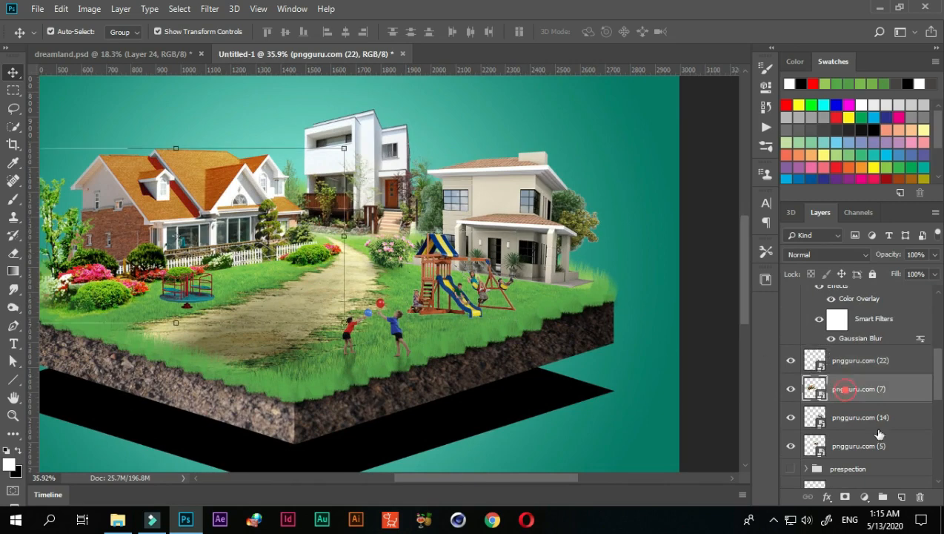
{"action": "left_click", "coordinate": [900, 498]}
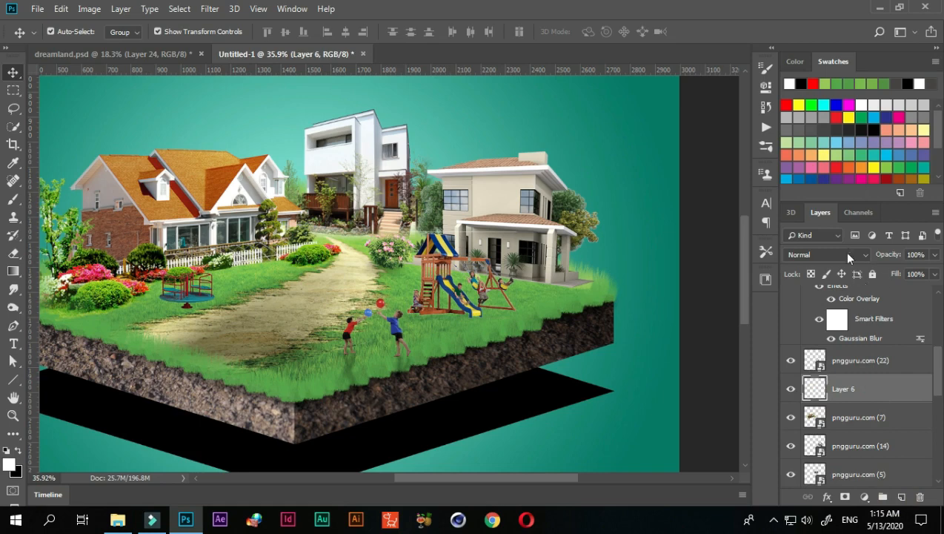
{"action": "left_click", "coordinate": [865, 255]}
{"action": "left_click", "coordinate": [807, 47]}
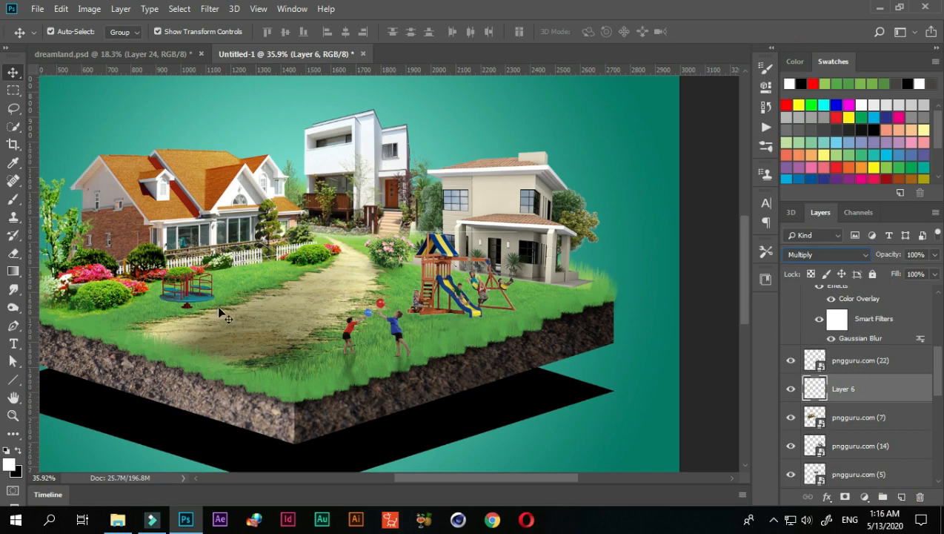
Step: Paint a faint contact shadow under the front of the playground's wooden base with a soft 37 px black brush at 2% flow
{"action": "left_click", "coordinate": [13, 199]}
{"action": "key", "text": "x"}
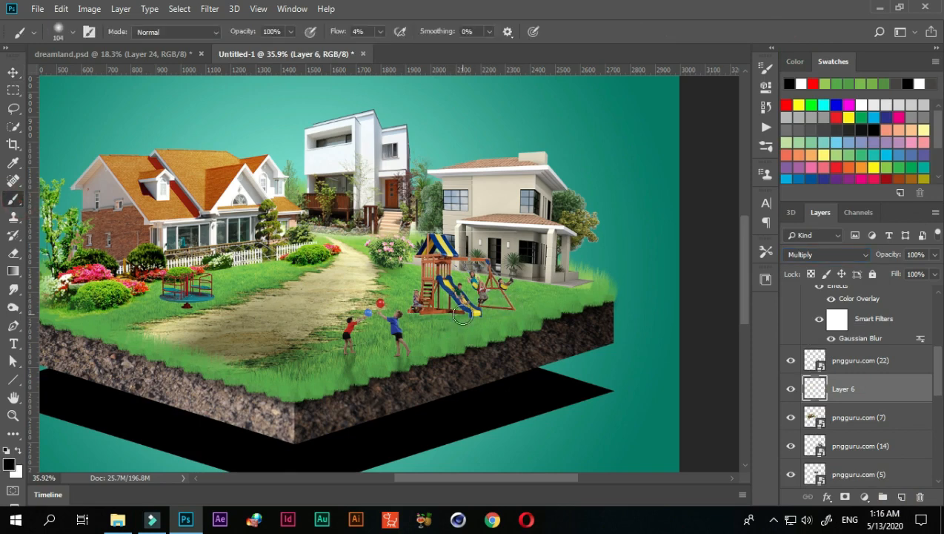
{"action": "scroll", "coordinate": [454, 300], "scroll_direction": "up", "scroll_amount": 3}
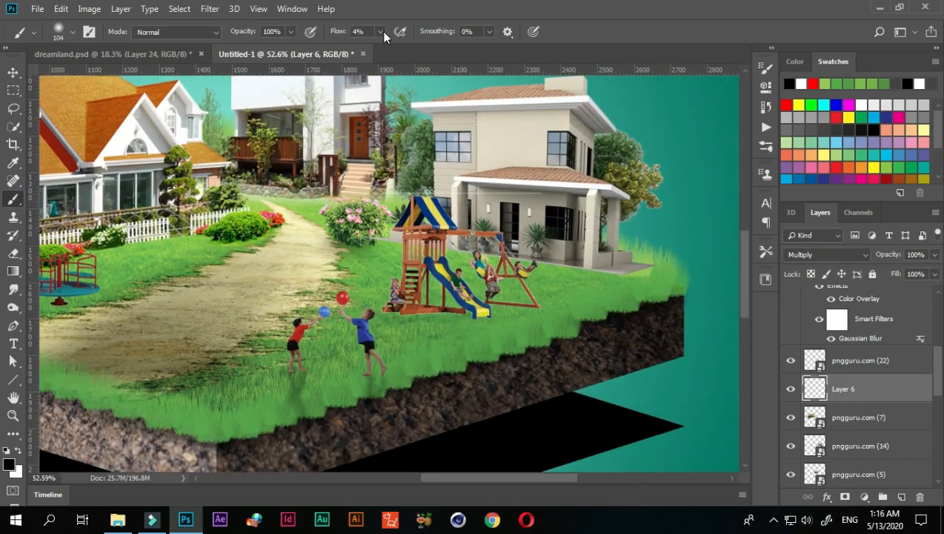
{"action": "left_click", "coordinate": [380, 32]}
{"action": "left_click", "coordinate": [378, 49]}
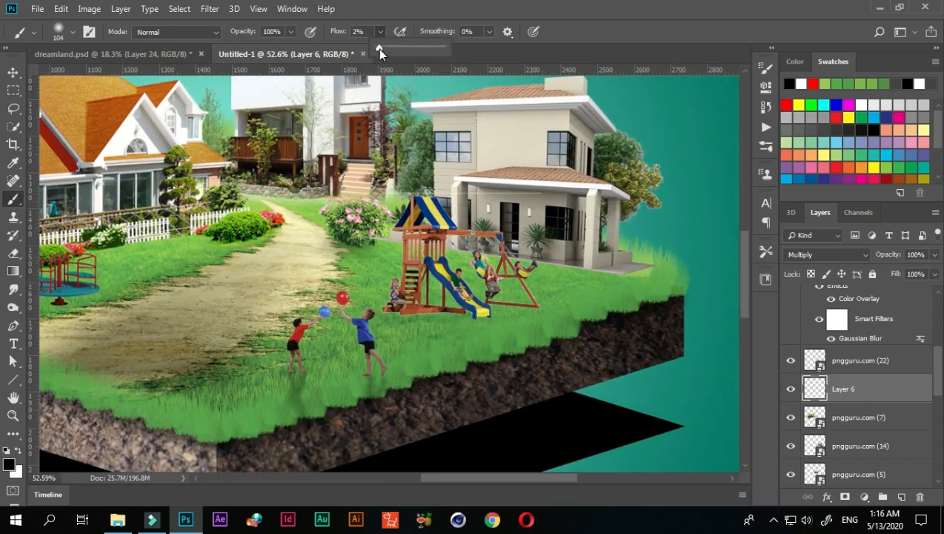
{"action": "scroll", "coordinate": [430, 307], "scroll_direction": "up", "scroll_amount": 3}
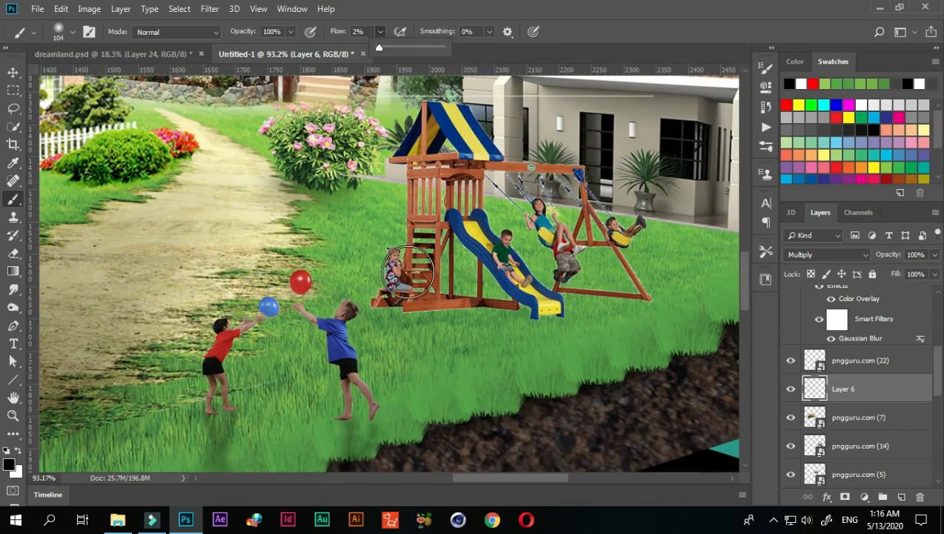
{"action": "left_click_drag", "start_coordinate": [408, 272], "coordinate": [387, 272]}
{"action": "scroll", "coordinate": [421, 312], "scroll_direction": "up", "scroll_amount": 2}
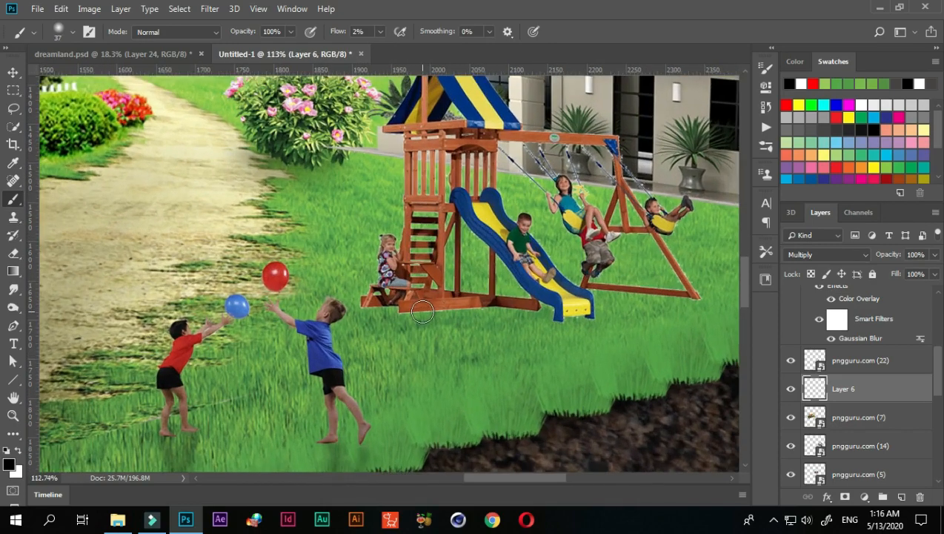
{"action": "mouse_move", "coordinate": [386, 307]}
{"action": "left_mouse_down"}
{"action": "mouse_move", "coordinate": [370, 300]}
{"action": "mouse_move", "coordinate": [414, 304]}
{"action": "left_mouse_up"}
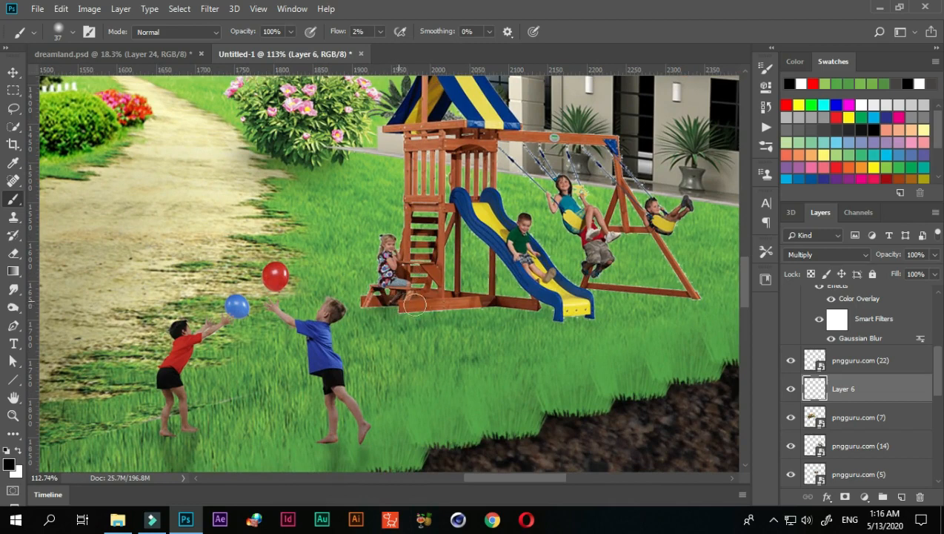
Step: Raise the brush flow to 5% and paint a darker shadow on the grass along the playground base, slide and swing
{"action": "left_click", "coordinate": [380, 31]}
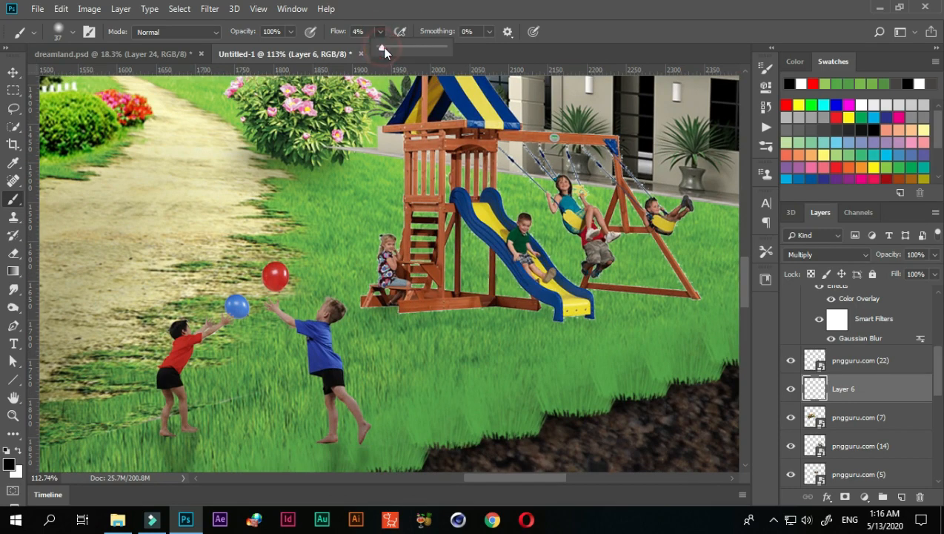
{"action": "left_click_drag", "start_coordinate": [384, 47], "coordinate": [386, 46]}
{"action": "mouse_move", "coordinate": [377, 304]}
{"action": "left_mouse_down"}
{"action": "mouse_move", "coordinate": [468, 304]}
{"action": "mouse_move", "coordinate": [459, 286]}
{"action": "mouse_move", "coordinate": [493, 296]}
{"action": "mouse_move", "coordinate": [451, 292]}
{"action": "mouse_move", "coordinate": [572, 319]}
{"action": "mouse_move", "coordinate": [508, 301]}
{"action": "mouse_move", "coordinate": [613, 303]}
{"action": "left_mouse_up"}
{"action": "scroll", "coordinate": [612, 304], "scroll_direction": "down", "scroll_amount": 4}
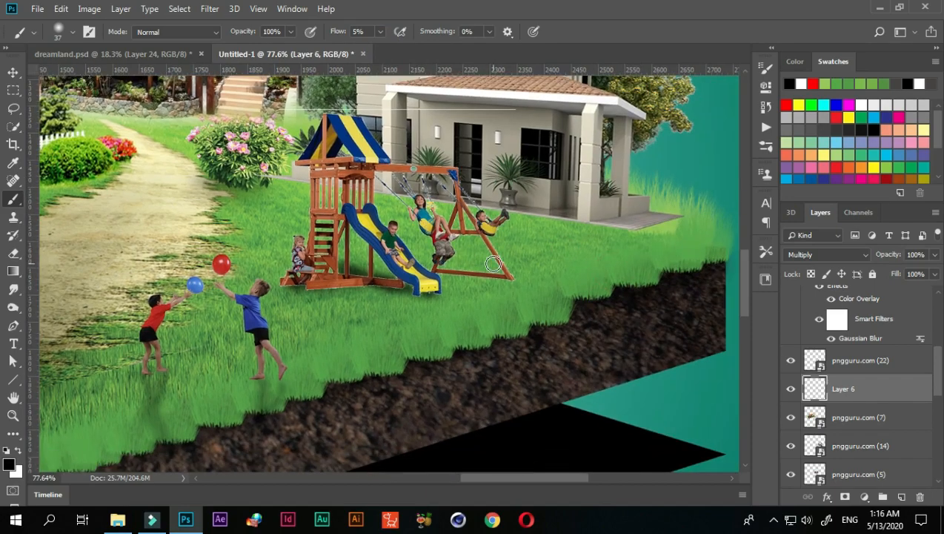
{"action": "mouse_move", "coordinate": [436, 284]}
{"action": "left_mouse_down"}
{"action": "mouse_move", "coordinate": [551, 301]}
{"action": "mouse_move", "coordinate": [461, 280]}
{"action": "mouse_move", "coordinate": [477, 276]}
{"action": "mouse_move", "coordinate": [489, 278]}
{"action": "mouse_move", "coordinate": [426, 293]}
{"action": "mouse_move", "coordinate": [298, 284]}
{"action": "left_mouse_up"}
Step: Lower the playground shadow layer's opacity to 59% and enlarge the soft brush to 99 px
{"action": "scroll", "coordinate": [298, 284], "scroll_direction": "down", "scroll_amount": 3}
{"action": "left_click", "coordinate": [934, 254]}
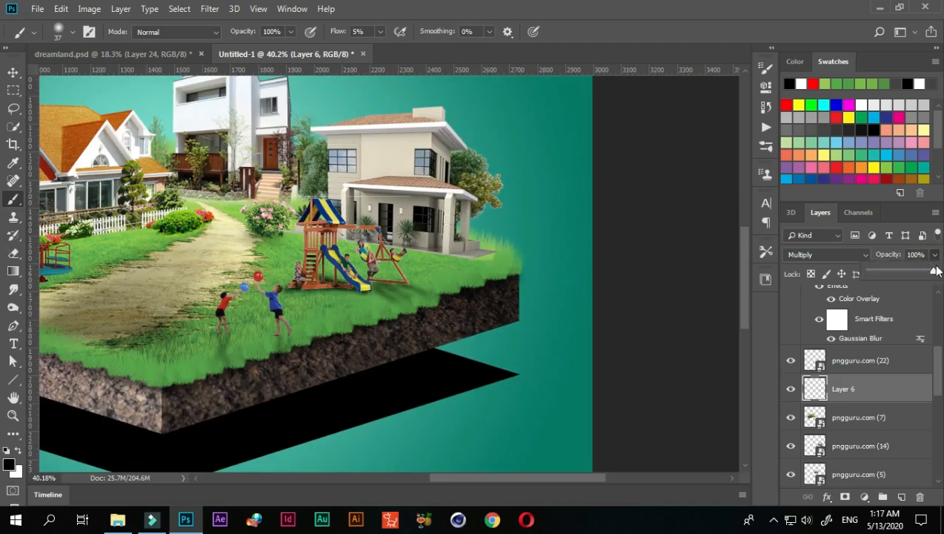
{"action": "left_click_drag", "start_coordinate": [926, 271], "coordinate": [907, 272]}
{"action": "scroll", "coordinate": [347, 303], "scroll_direction": "up", "scroll_amount": 4}
{"action": "left_click_drag", "start_coordinate": [382, 305], "coordinate": [412, 304]}
{"action": "scroll", "coordinate": [417, 290], "scroll_direction": "up", "scroll_amount": 6}
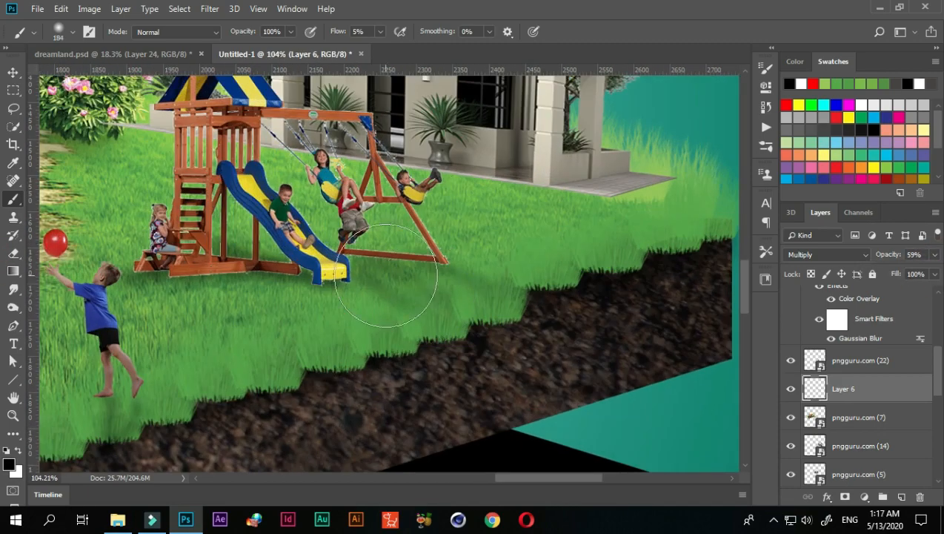
{"action": "left_click_drag", "start_coordinate": [350, 301], "coordinate": [320, 303]}
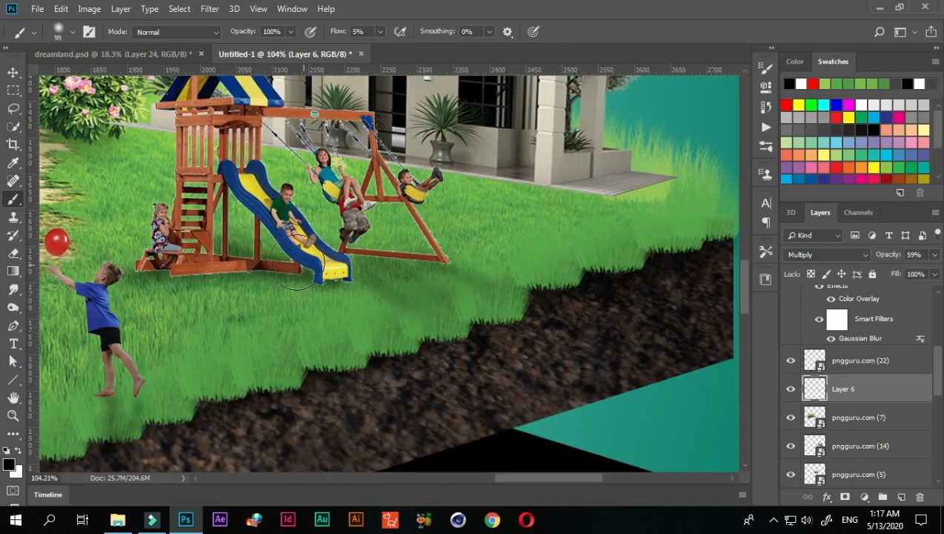
{"action": "scroll", "coordinate": [474, 268], "scroll_direction": "down", "scroll_amount": 4}
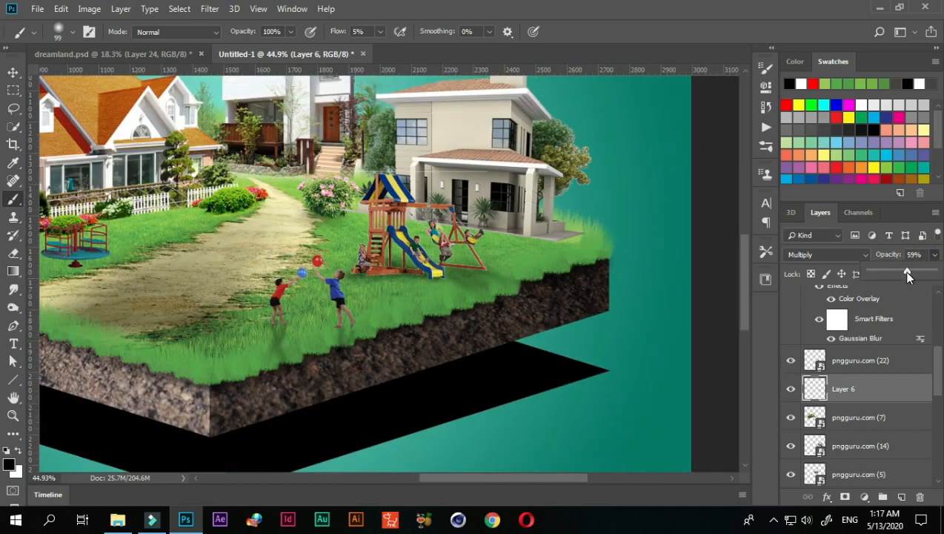
Step: Add a new layer above the playground's soft shadow layer (Layer 6) and set its blend mode to Multiply
{"action": "left_click", "coordinate": [901, 497]}
{"action": "left_click", "coordinate": [827, 254]}
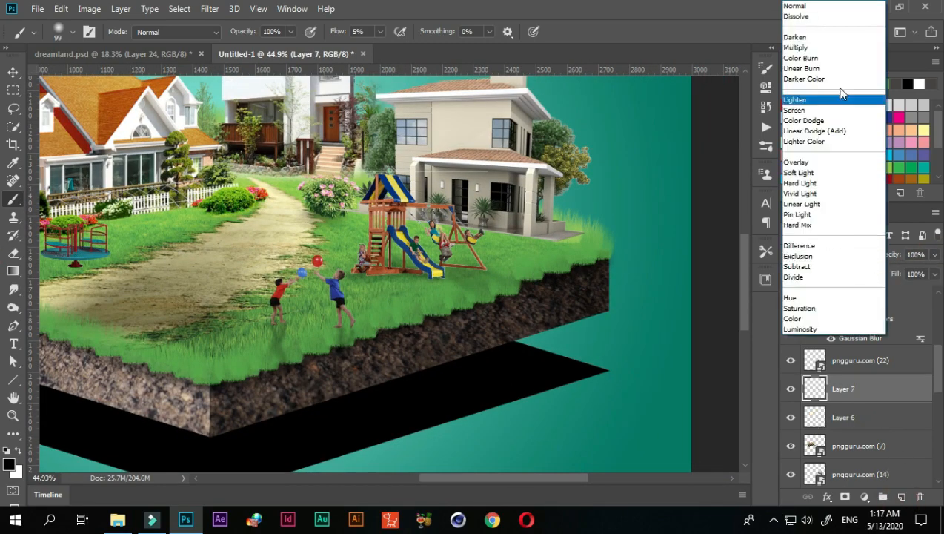
{"action": "left_click", "coordinate": [818, 47]}
Step: Paint a thin contact shadow along the bottom edges of the playground's base and swing frame with an 8 px black brush at 5% flow
{"action": "scroll", "coordinate": [403, 283], "scroll_direction": "up", "scroll_amount": 6}
{"action": "left_click_drag", "start_coordinate": [384, 291], "coordinate": [331, 298]}
{"action": "scroll", "coordinate": [387, 284], "scroll_direction": "up", "scroll_amount": 3}
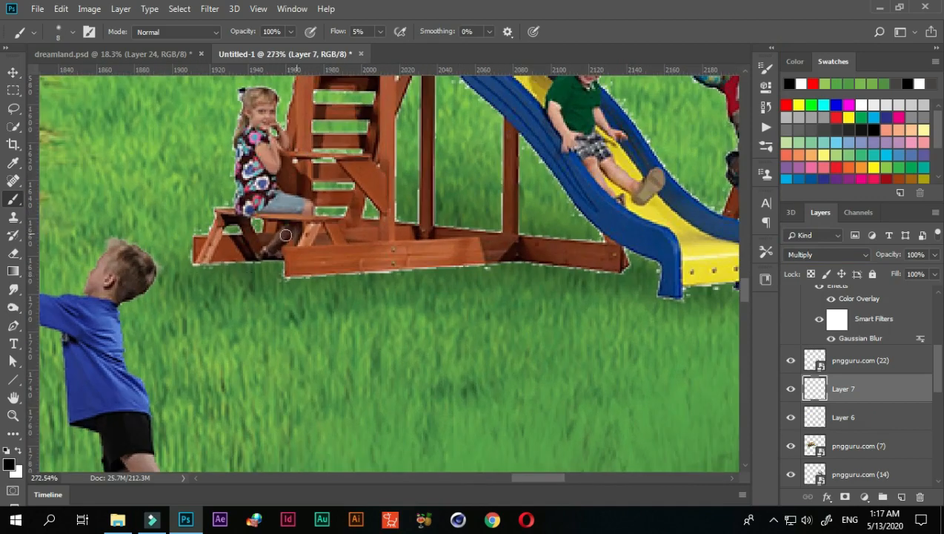
{"action": "mouse_move", "coordinate": [198, 261]}
{"action": "left_mouse_down"}
{"action": "mouse_move", "coordinate": [258, 262]}
{"action": "mouse_move", "coordinate": [299, 276]}
{"action": "mouse_move", "coordinate": [612, 269]}
{"action": "left_mouse_up"}
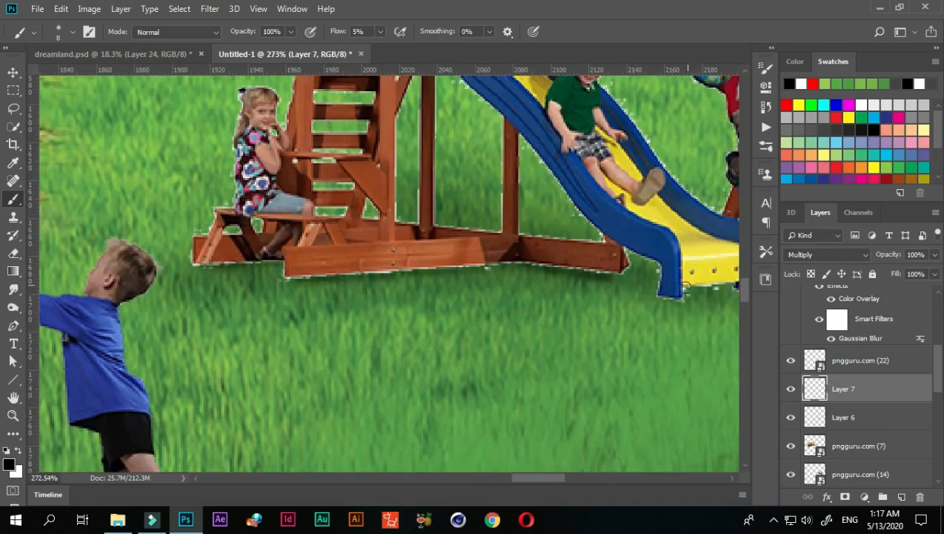
{"action": "scroll", "coordinate": [685, 288], "scroll_direction": "down", "scroll_amount": 3}
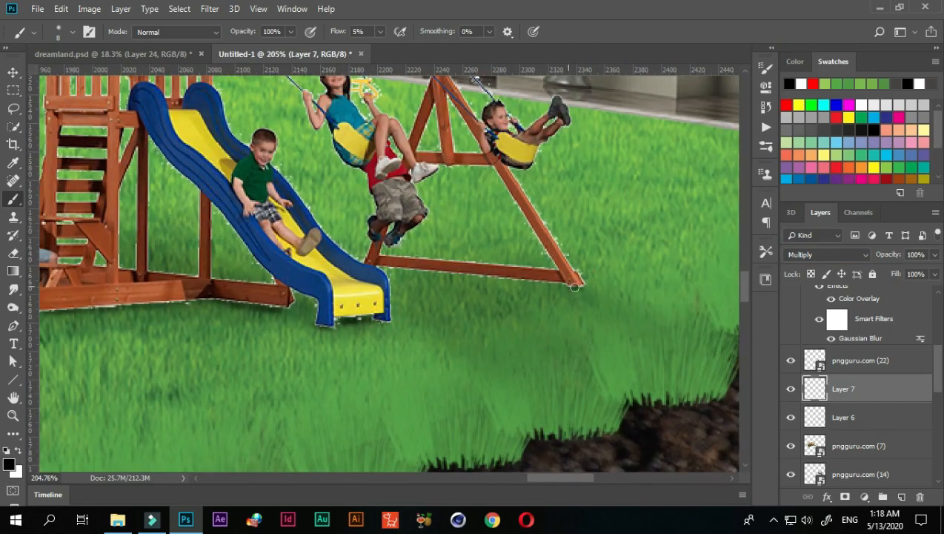
{"action": "left_click_drag", "start_coordinate": [377, 272], "coordinate": [558, 283]}
{"action": "left_click", "coordinate": [420, 275]}
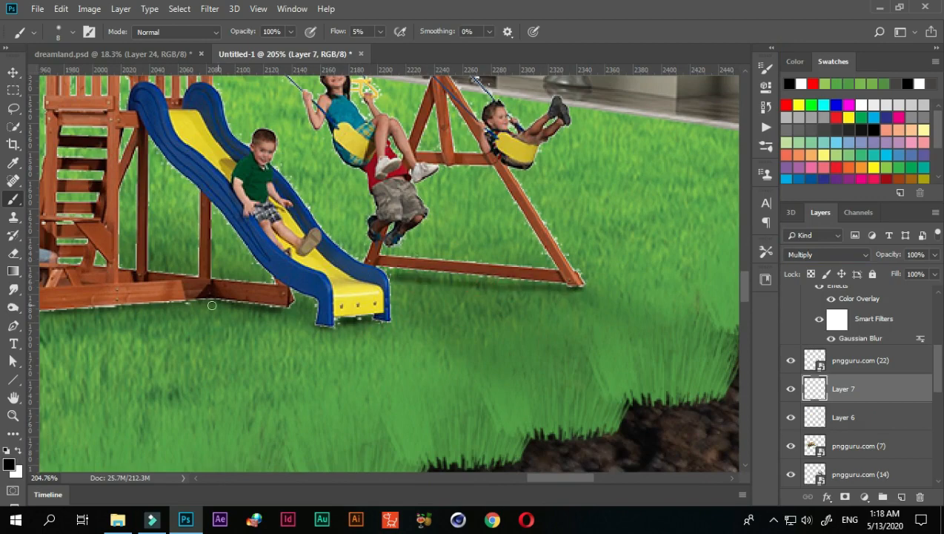
Step: Lower the opacity of the playground's thin contact-shadow layer to 51%
{"action": "scroll", "coordinate": [211, 305], "scroll_direction": "down", "scroll_amount": 5}
{"action": "left_click", "coordinate": [934, 254]}
{"action": "left_click_drag", "start_coordinate": [933, 270], "coordinate": [902, 270]}
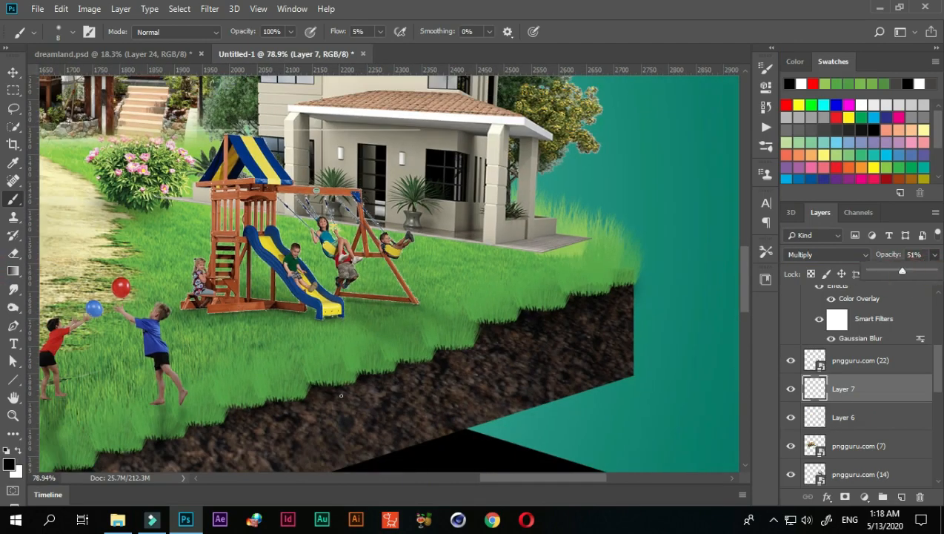
Step: Create a new layer directly beneath the merry-go-round layer, pngguru.com (24), and set its blend mode to Multiply
{"action": "scroll", "coordinate": [311, 382], "scroll_direction": "down", "scroll_amount": 10}
{"action": "left_click_drag", "start_coordinate": [120, 274], "coordinate": [315, 256]}
{"action": "scroll", "coordinate": [314, 255], "scroll_direction": "up", "scroll_amount": 7}
{"action": "left_click", "coordinate": [13, 73]}
{"action": "left_click", "coordinate": [223, 302]}
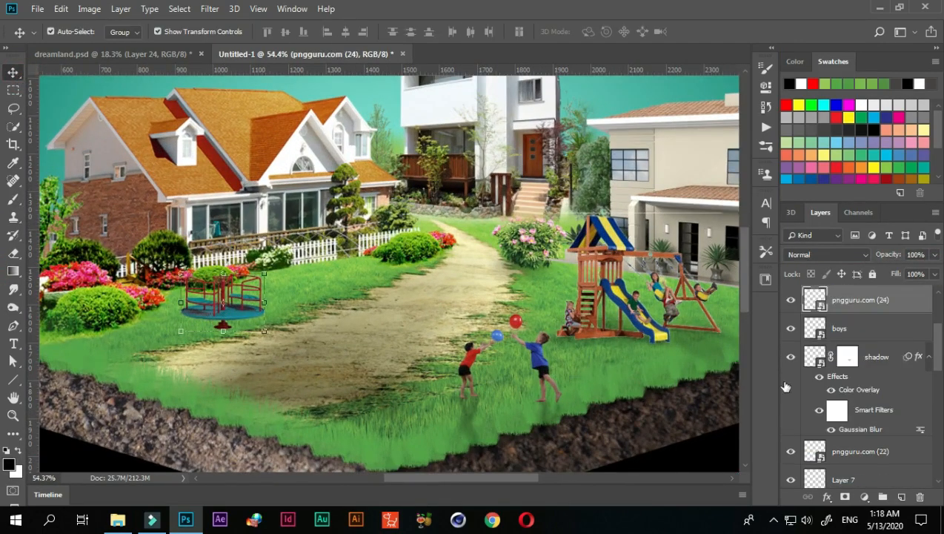
{"action": "left_click", "coordinate": [901, 497], "text": "ctrl"}
{"action": "left_click", "coordinate": [828, 254]}
{"action": "left_click", "coordinate": [852, 49]}
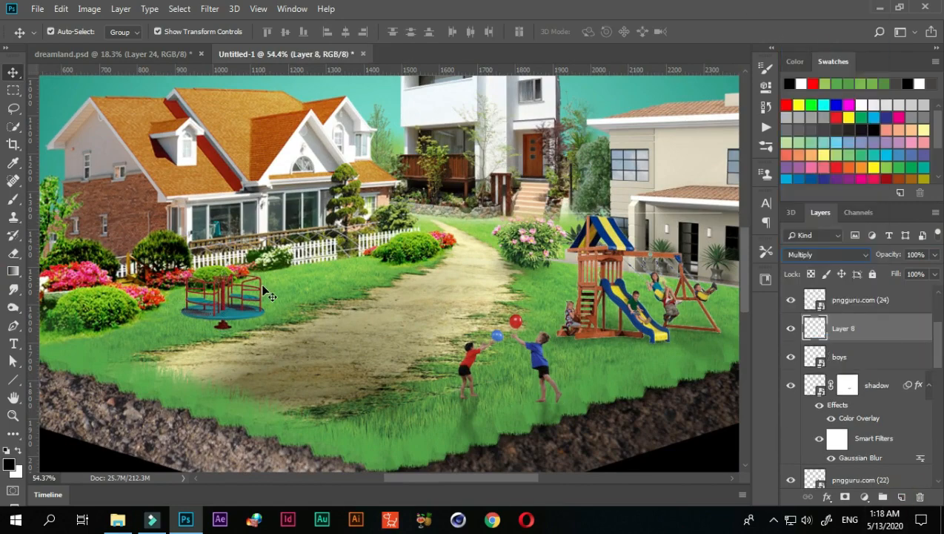
Step: Stamp a soft 266 px black dab, flatten it to 17.82% height under the merry-go-round's base, and lower the layer's opacity to about 72%
{"action": "key", "text": "b"}
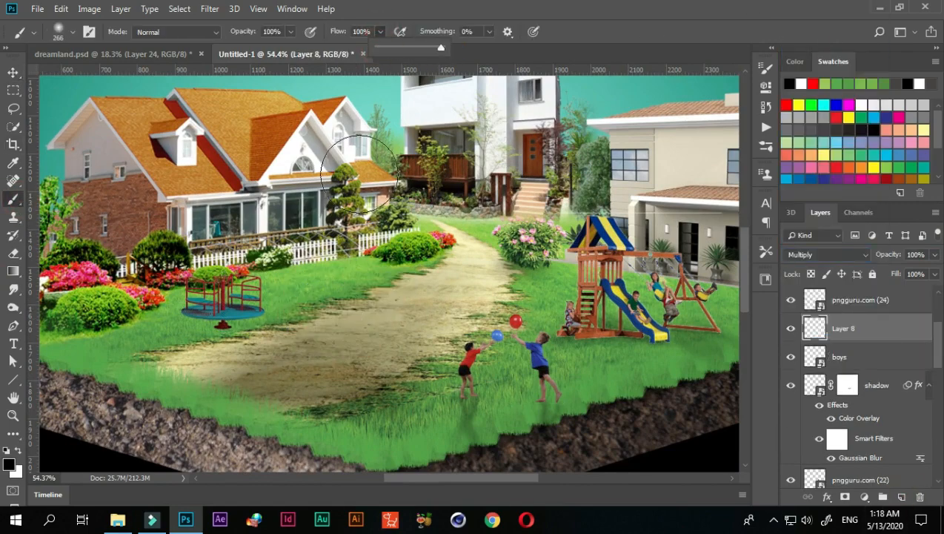
{"action": "left_click", "coordinate": [345, 313]}
{"action": "key", "text": "ctrl+t"}
{"action": "left_click_drag", "start_coordinate": [345, 231], "coordinate": [346, 366]}
{"action": "left_click_drag", "start_coordinate": [361, 386], "coordinate": [239, 332]}
{"action": "scroll", "coordinate": [239, 332], "scroll_direction": "up", "scroll_amount": 4}
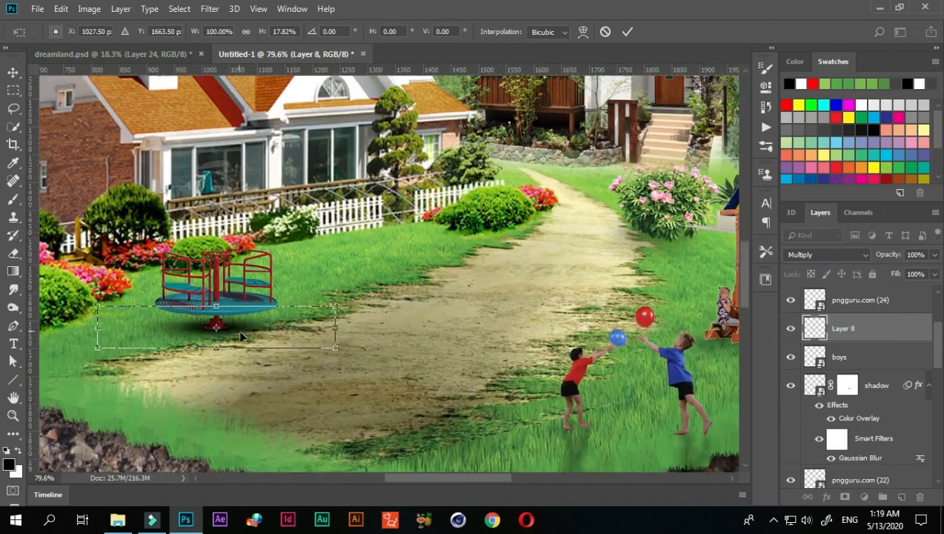
{"action": "key", "text": "Return"}
{"action": "left_click", "coordinate": [935, 255]}
{"action": "left_click_drag", "start_coordinate": [933, 272], "coordinate": [913, 274]}
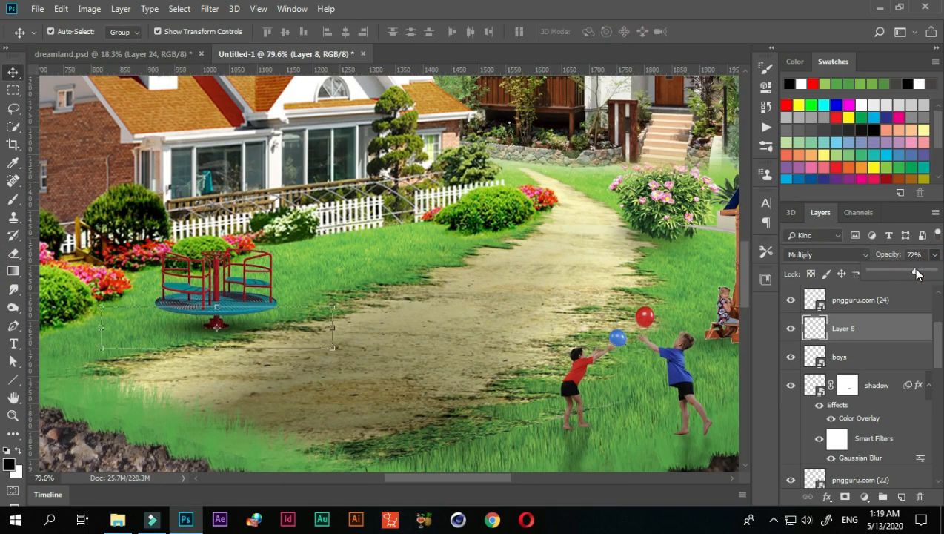
Step: Add another layer above Layer 8 and stamp a single soft 266 px black dab on it at 100% flow
{"action": "scroll", "coordinate": [252, 301], "scroll_direction": "down", "scroll_amount": 4}
{"action": "left_click", "coordinate": [901, 497]}
{"action": "key", "text": "b"}
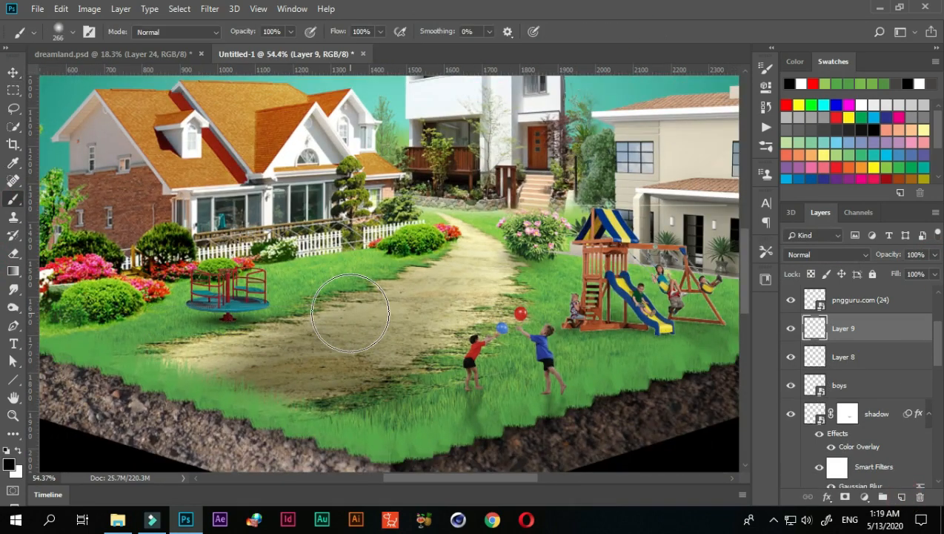
{"action": "left_click", "coordinate": [350, 312]}
Step: Flatten the new dab to 47.56% width beneath the merry-go-round's platform and lower its layer opacity to 66%
{"action": "key", "text": "ctrl+t"}
{"action": "mouse_move", "coordinate": [345, 261]}
{"action": "left_mouse_down"}
{"action": "mouse_move", "coordinate": [338, 349]}
{"action": "mouse_move", "coordinate": [199, 269]}
{"action": "left_mouse_up"}
{"action": "scroll", "coordinate": [343, 362], "scroll_direction": "up", "scroll_amount": 4}
{"action": "left_click_drag", "start_coordinate": [189, 231], "coordinate": [186, 240]}
{"action": "left_click_drag", "start_coordinate": [110, 273], "coordinate": [120, 273]}
{"action": "left_click_drag", "start_coordinate": [267, 272], "coordinate": [255, 272]}
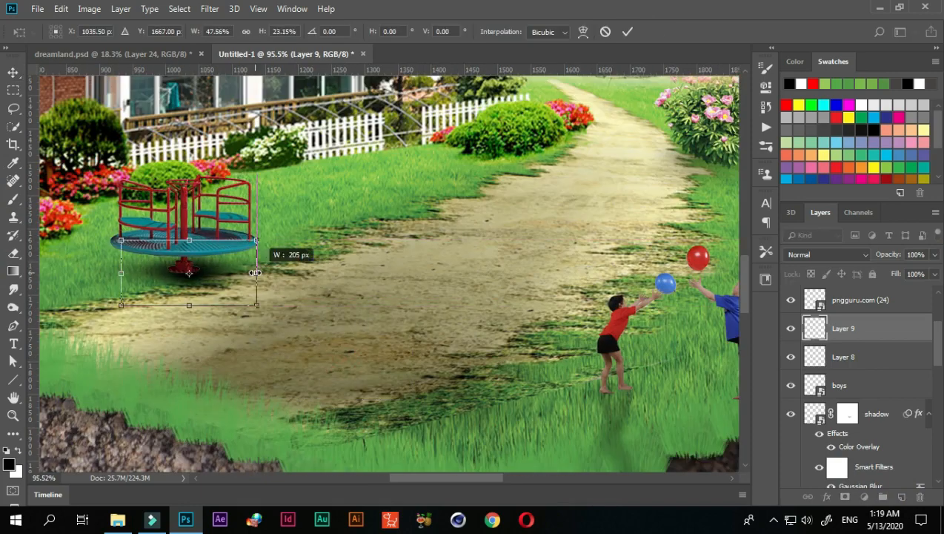
{"action": "left_click_drag", "start_coordinate": [190, 304], "coordinate": [189, 301]}
{"action": "key", "text": "Return"}
{"action": "left_click", "coordinate": [934, 254]}
{"action": "left_click_drag", "start_coordinate": [935, 273], "coordinate": [914, 273]}
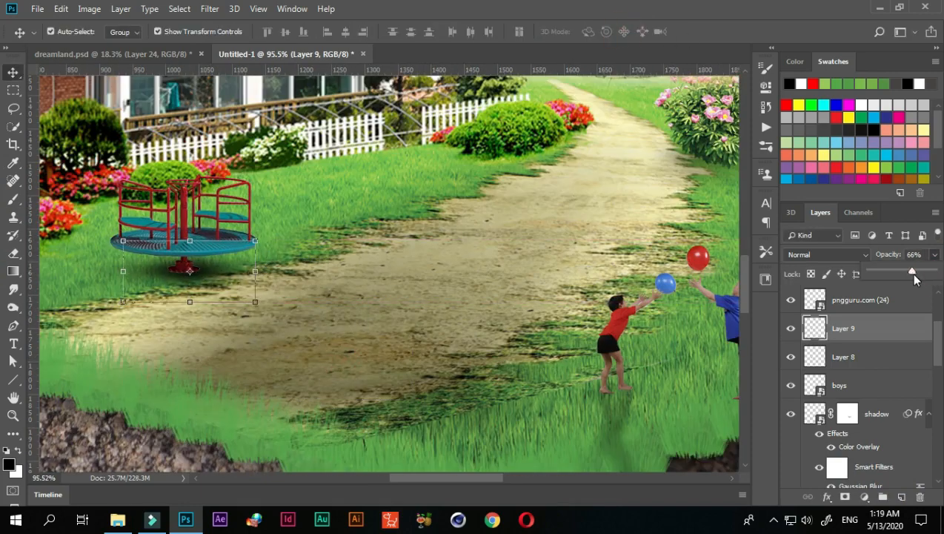
Step: Examine the whole floating-island composite at several magnifications to judge the cast shadows
{"action": "key", "text": "ctrl+0"}
{"action": "left_click", "coordinate": [335, 287]}
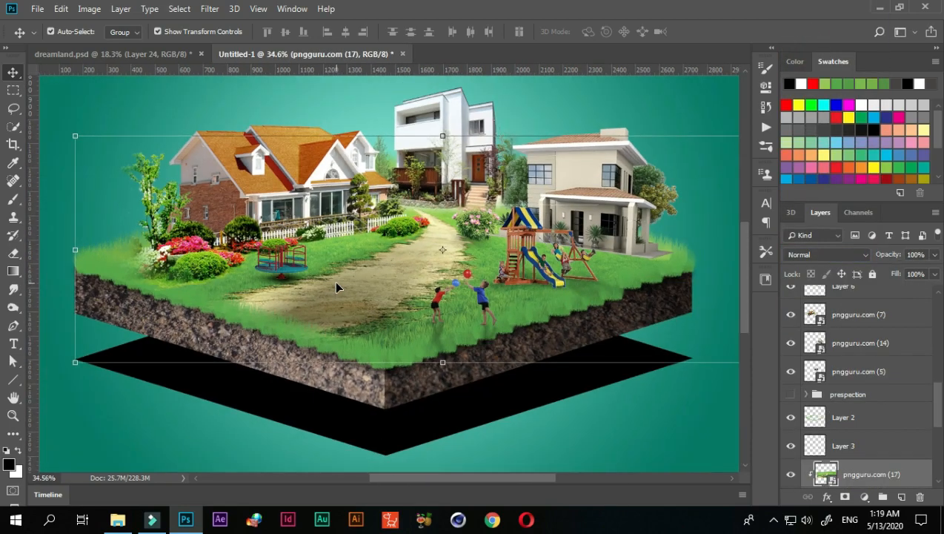
{"action": "scroll", "coordinate": [335, 286], "scroll_direction": "down", "scroll_amount": 2}
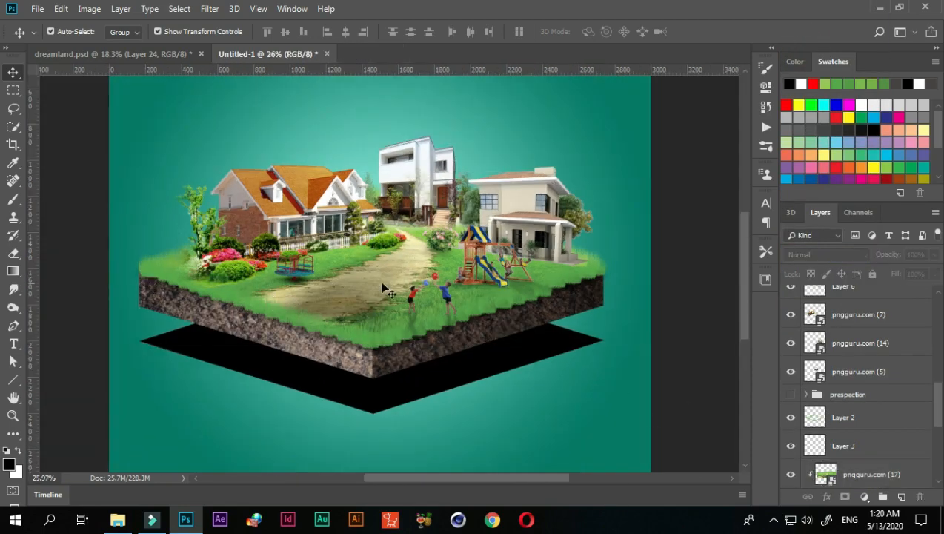
{"action": "scroll", "coordinate": [418, 261], "scroll_direction": "down", "scroll_amount": 1}
{"action": "scroll", "coordinate": [475, 276], "scroll_direction": "up", "scroll_amount": 2}
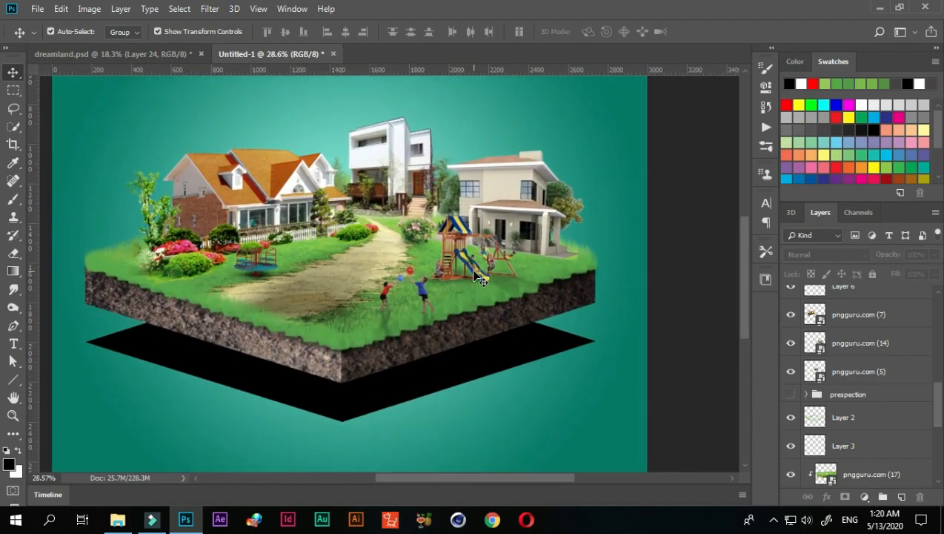
{"action": "scroll", "coordinate": [465, 252], "scroll_direction": "down", "scroll_amount": 3}
{"action": "scroll", "coordinate": [845, 326], "scroll_direction": "up", "scroll_amount": 6}
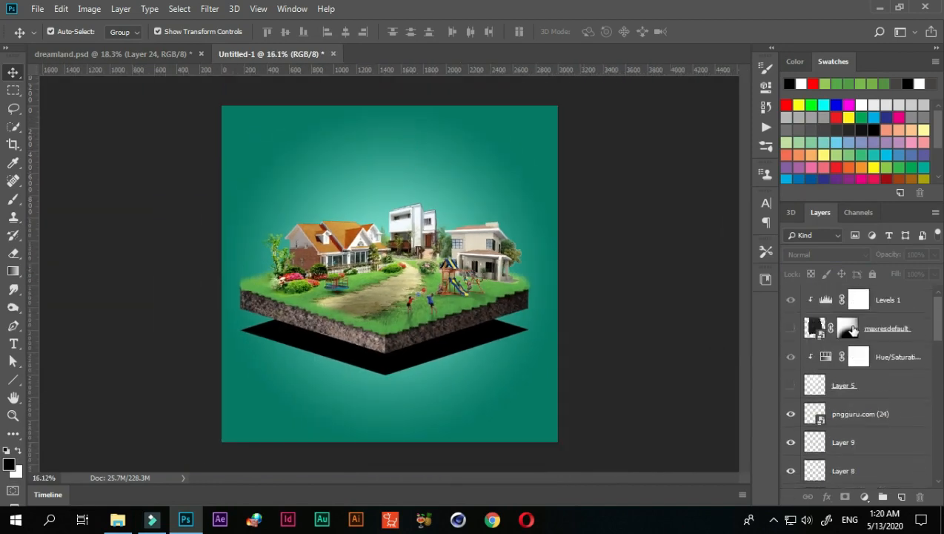
{"action": "scroll", "coordinate": [518, 284], "scroll_direction": "up", "scroll_amount": 1}
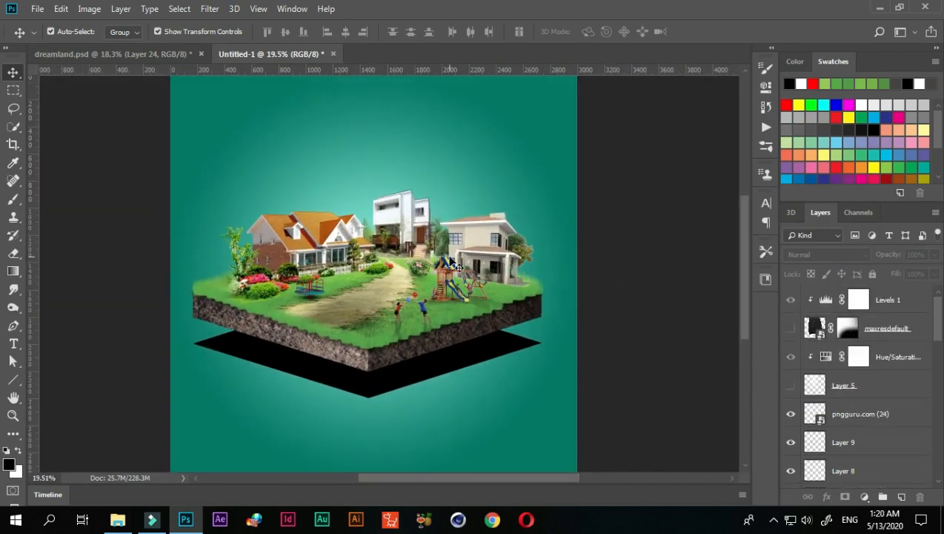
{"action": "scroll", "coordinate": [450, 259], "scroll_direction": "up", "scroll_amount": 2}
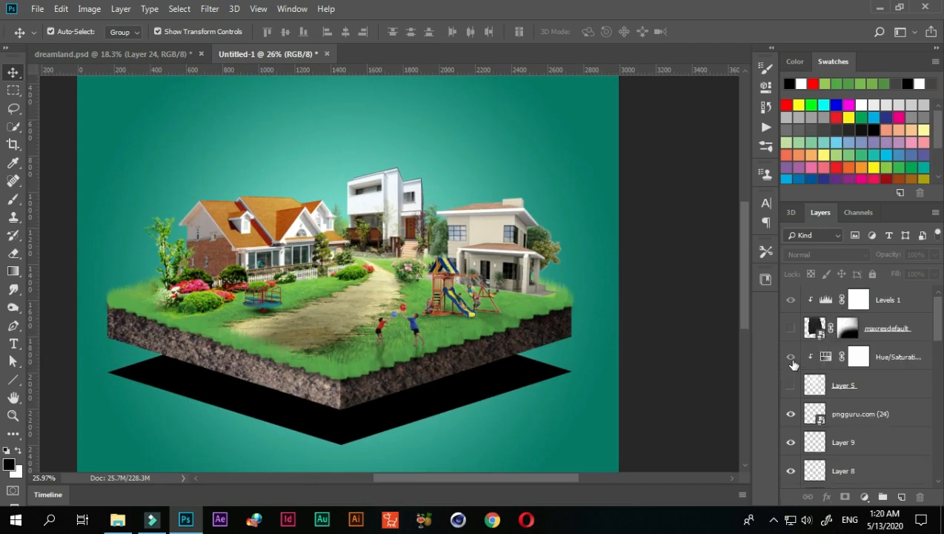
Step: Preview the light rays over the island by showing Layer 5, and hide the layer again
{"action": "left_click", "coordinate": [791, 385]}
{"action": "scroll", "coordinate": [506, 329], "scroll_direction": "down", "scroll_amount": 2}
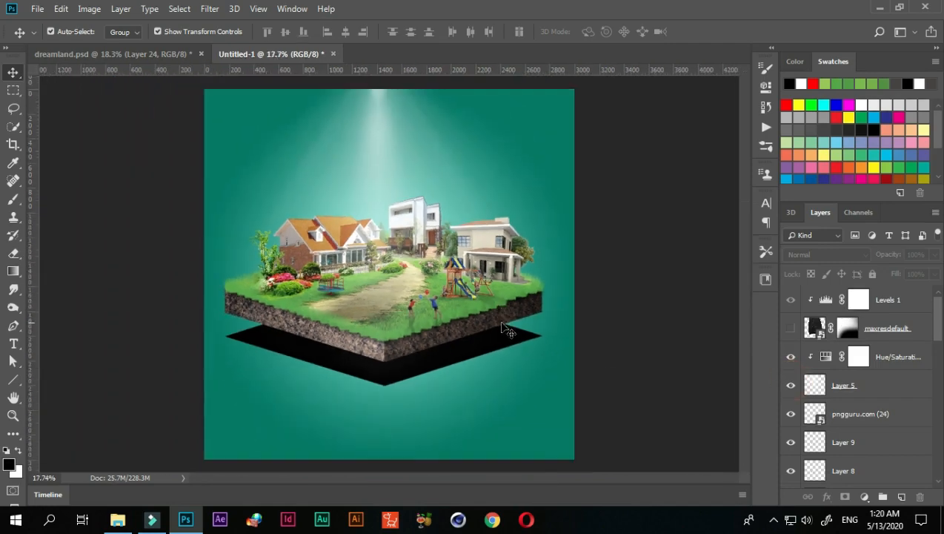
{"action": "scroll", "coordinate": [440, 236], "scroll_direction": "down", "scroll_amount": 1}
{"action": "scroll", "coordinate": [342, 148], "scroll_direction": "up", "scroll_amount": 2}
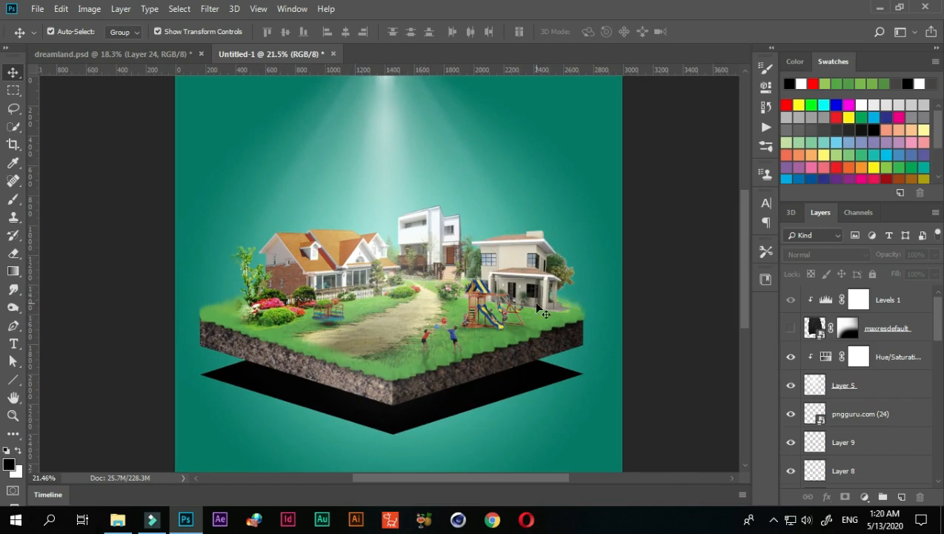
{"action": "left_click", "coordinate": [790, 385]}
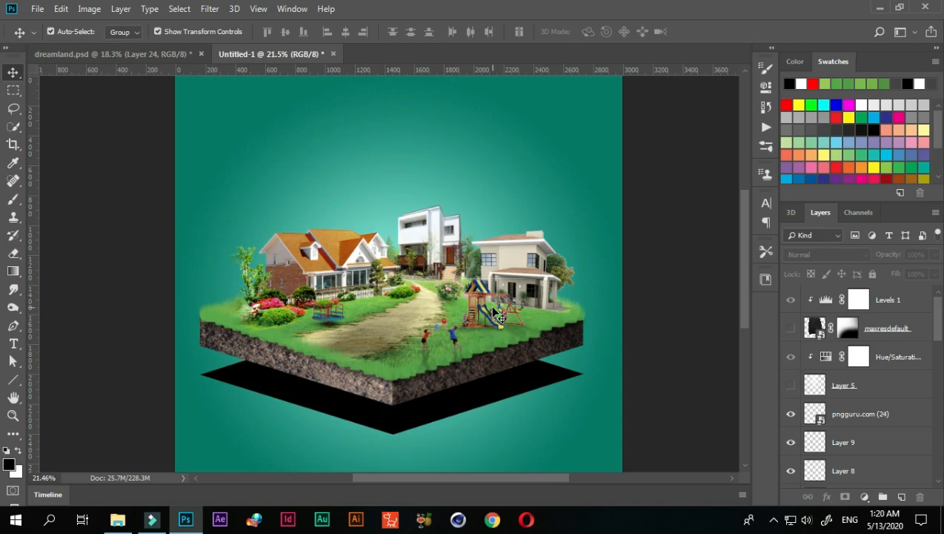
Step: Add a Curves adjustment layer above Levels 1 and raise the RGB curve's midtones at input 83 to brighten the image
{"action": "left_click", "coordinate": [883, 304]}
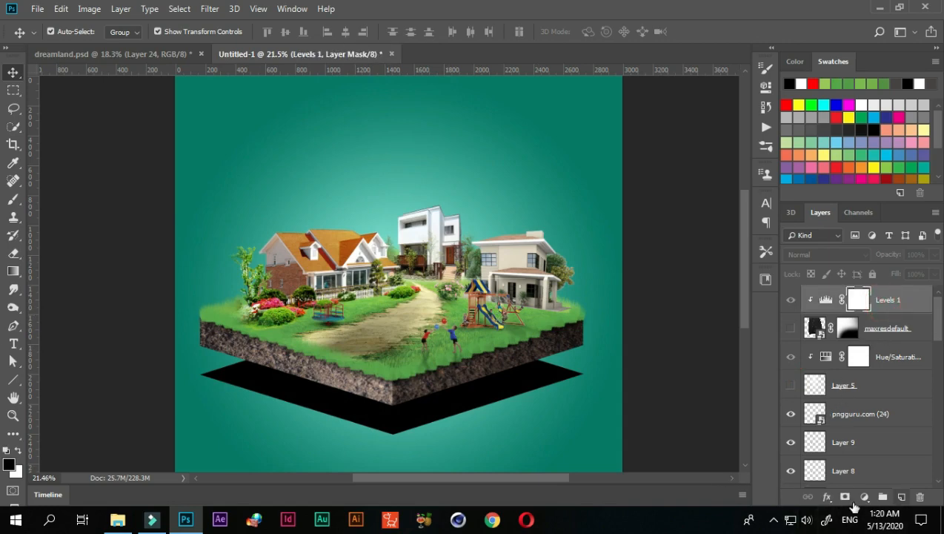
{"action": "left_click", "coordinate": [864, 498]}
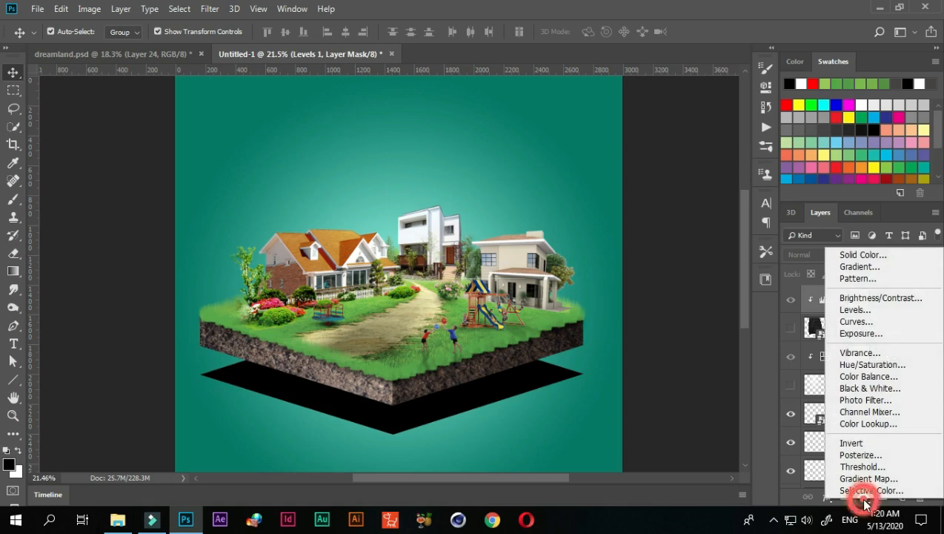
{"action": "left_click", "coordinate": [861, 323]}
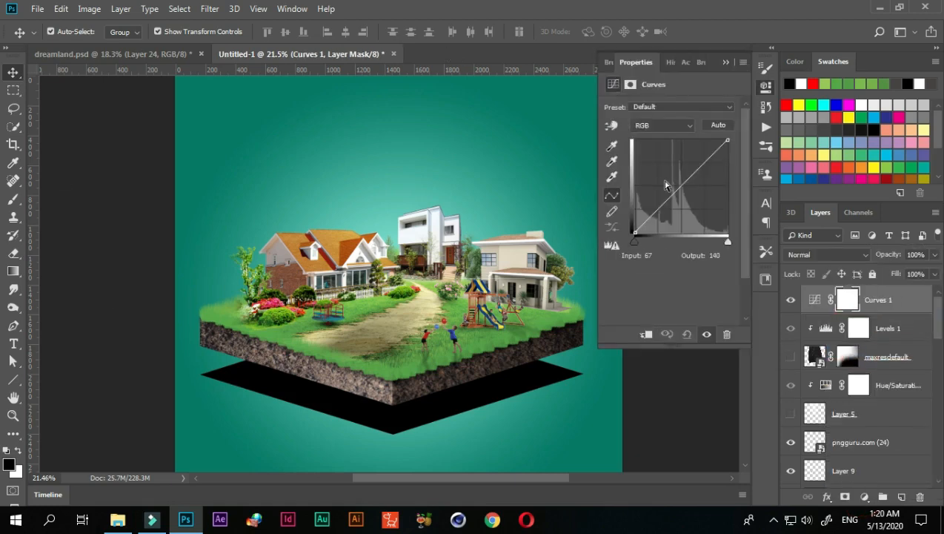
{"action": "left_click_drag", "start_coordinate": [676, 186], "coordinate": [665, 174]}
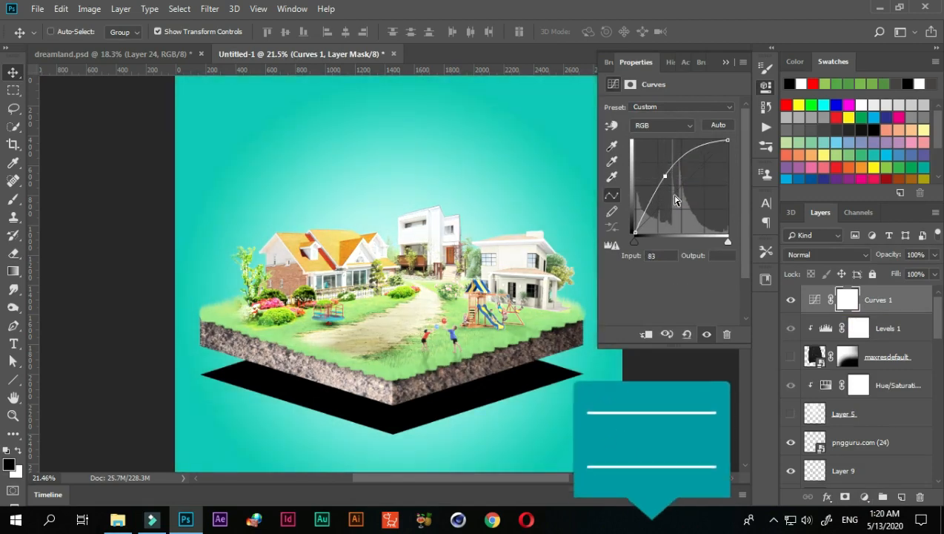
Step: Invert the brightening Curves layer's mask to black and rename the layer "dodge"
{"action": "key", "text": "ctrl+i"}
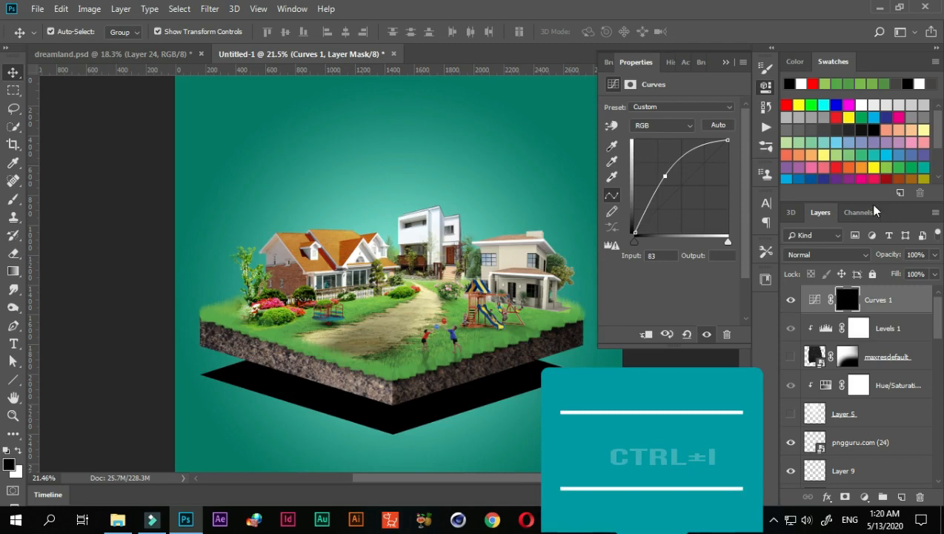
{"action": "double_click", "coordinate": [880, 300]}
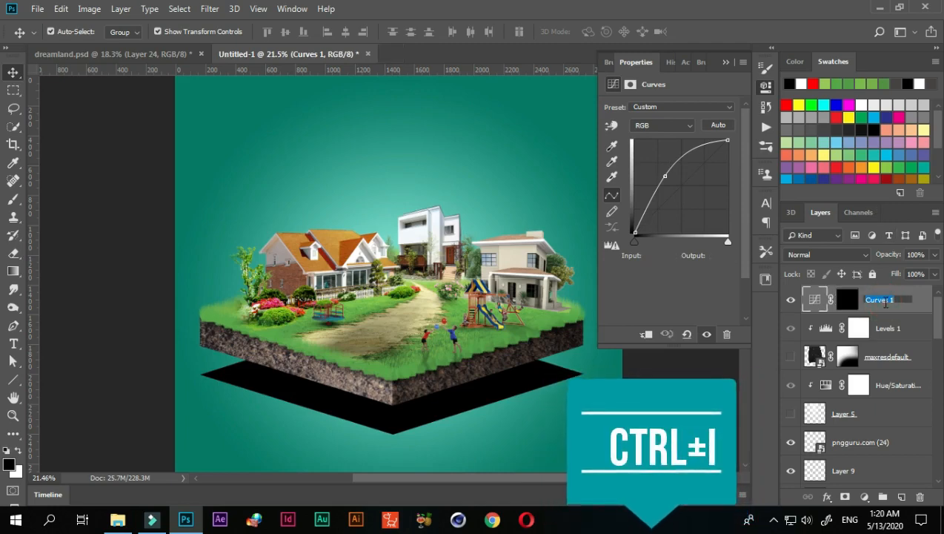
{"action": "type", "text": "dodoe"}
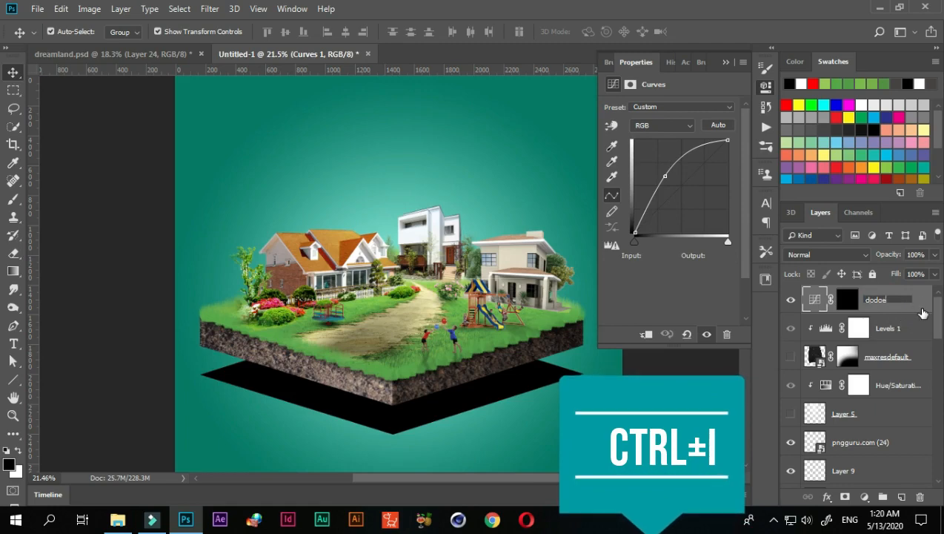
{"action": "key", "text": "Return"}
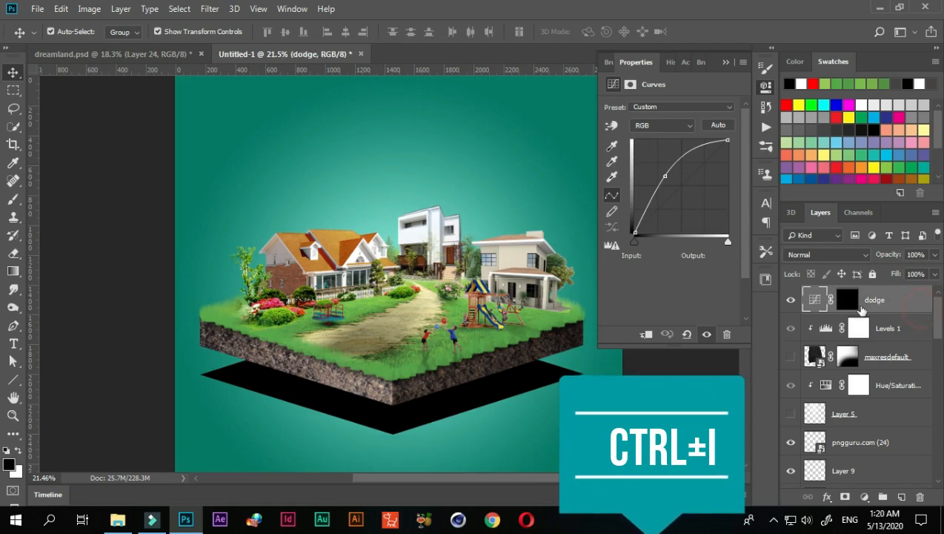
Step: Add a second Curves layer above dodge, pull its RGB curve down at input 160 to darken the image, and invert its mask to black
{"action": "left_click", "coordinate": [863, 498]}
{"action": "left_click", "coordinate": [826, 318]}
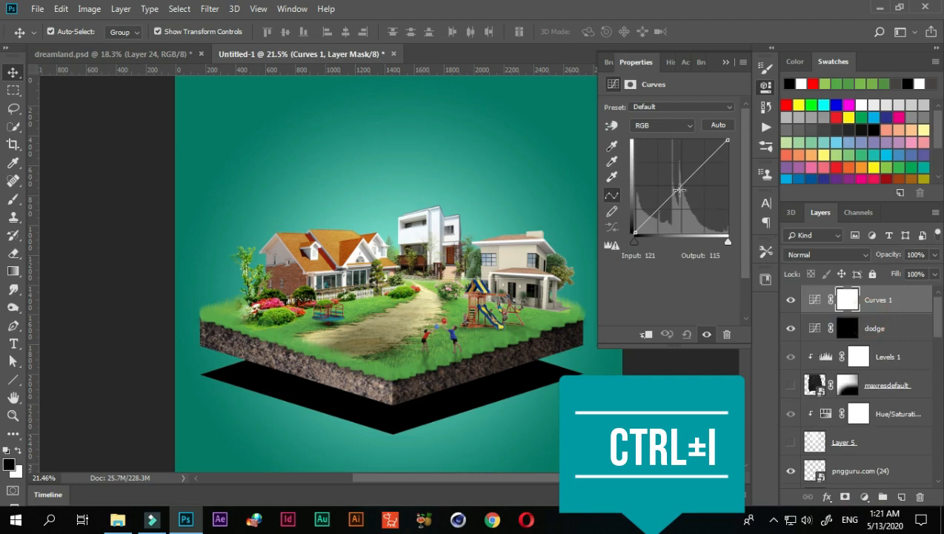
{"action": "left_click_drag", "start_coordinate": [679, 191], "coordinate": [689, 203]}
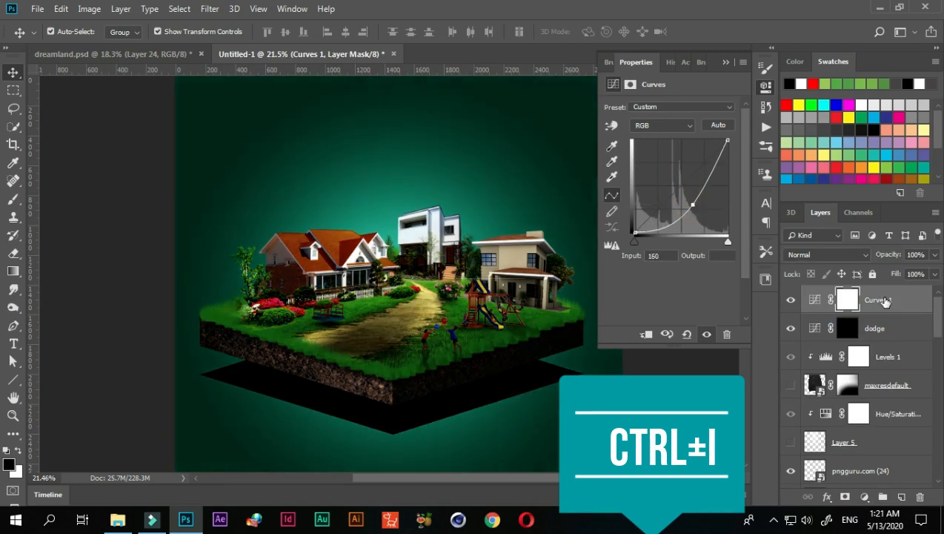
{"action": "key", "text": "ctrl+i"}
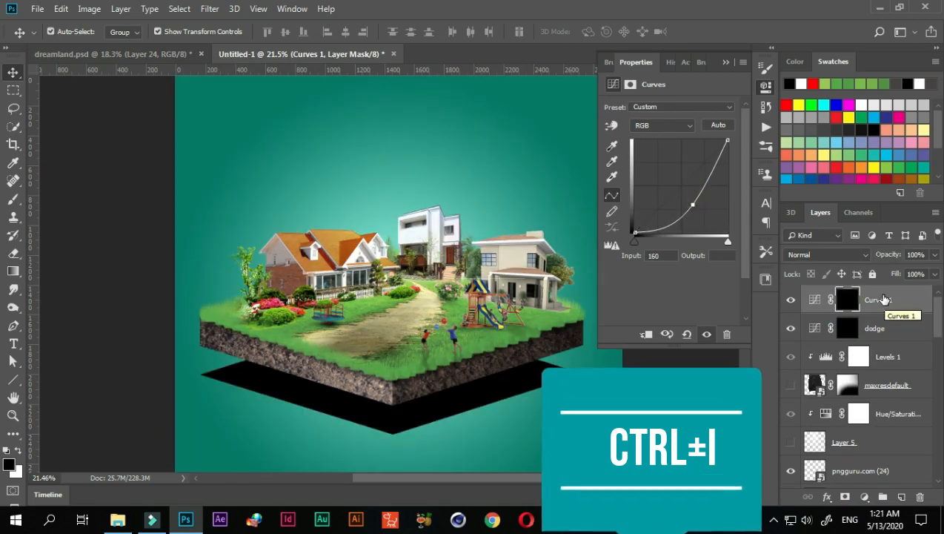
{"action": "left_click", "coordinate": [881, 298]}
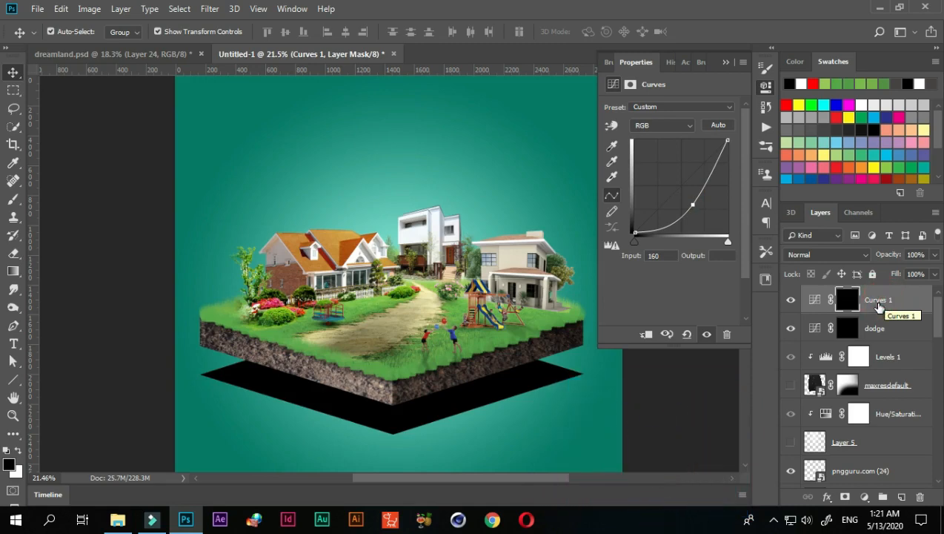
Step: Rename the darkening Curves layer "burn1" and collapse its curve settings
{"action": "double_click", "coordinate": [880, 300]}
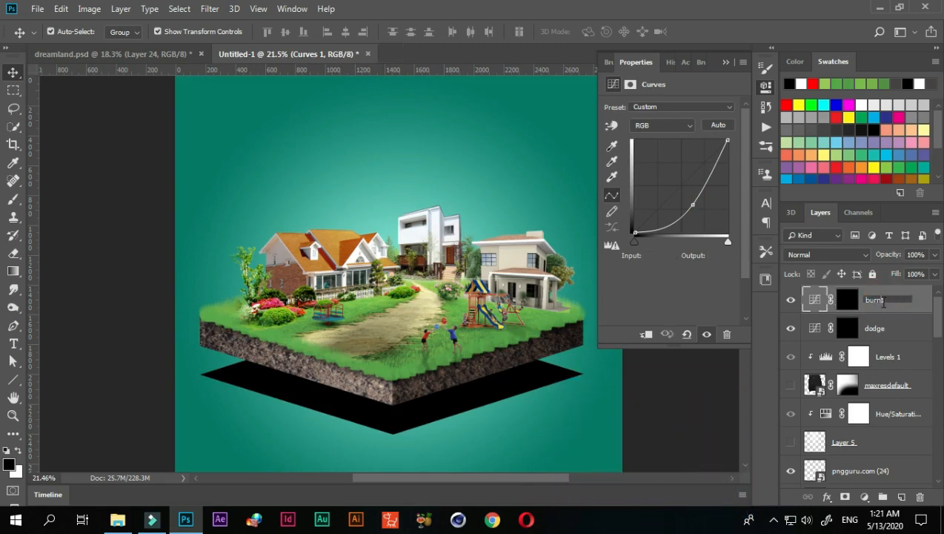
{"action": "left_click", "coordinate": [919, 312]}
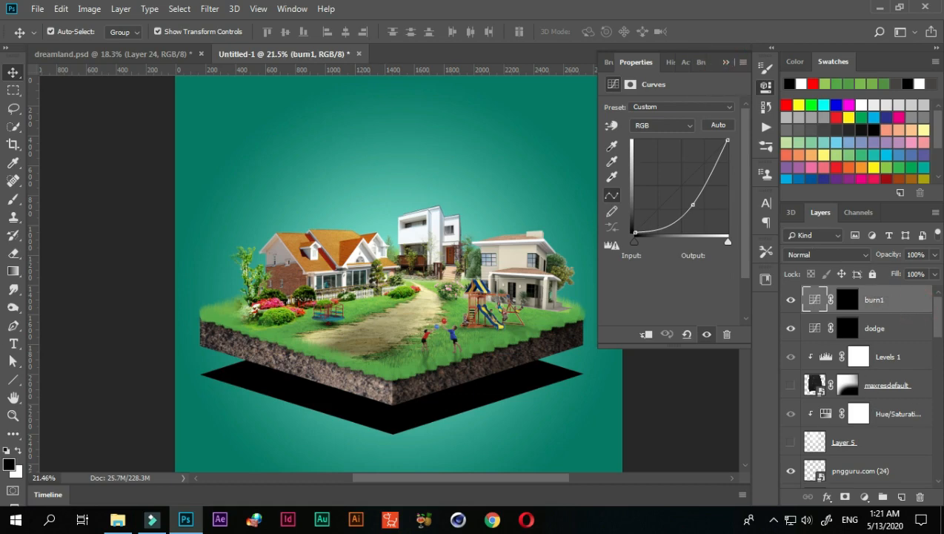
{"action": "left_click", "coordinate": [725, 63]}
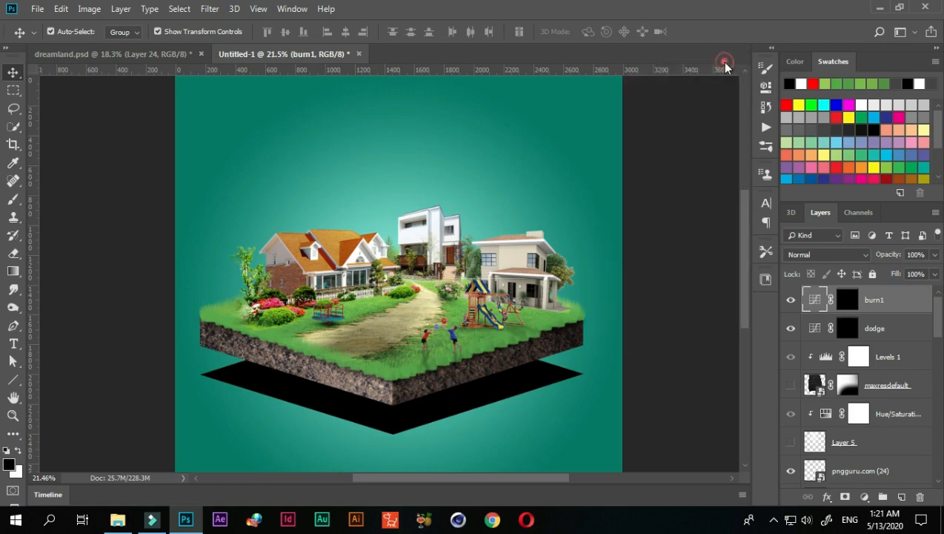
Step: Paint white at 3% flow with the 266 px brush on the dodge layer's mask to brighten the houses, and compare before and after
{"action": "left_click", "coordinate": [848, 331]}
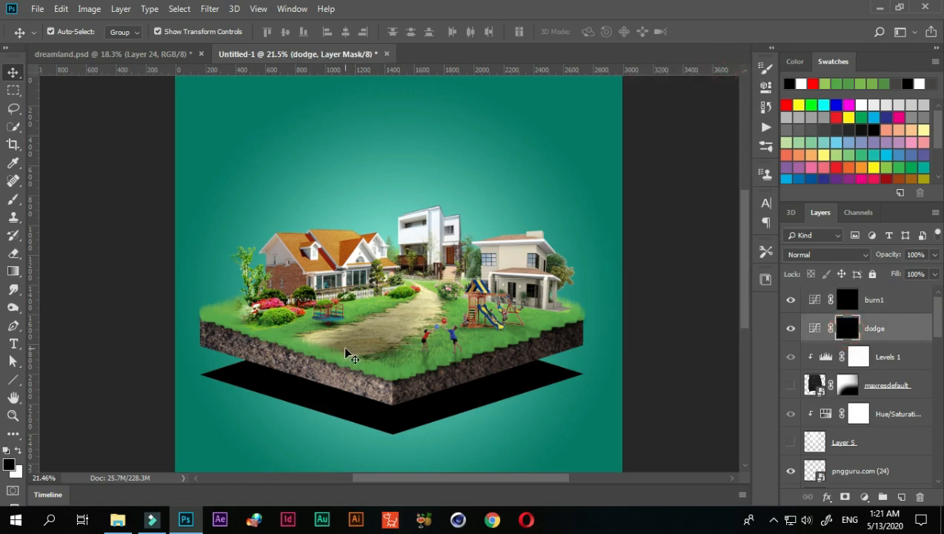
{"action": "key", "text": "b"}
{"action": "scroll", "coordinate": [399, 376], "scroll_direction": "up", "scroll_amount": 2}
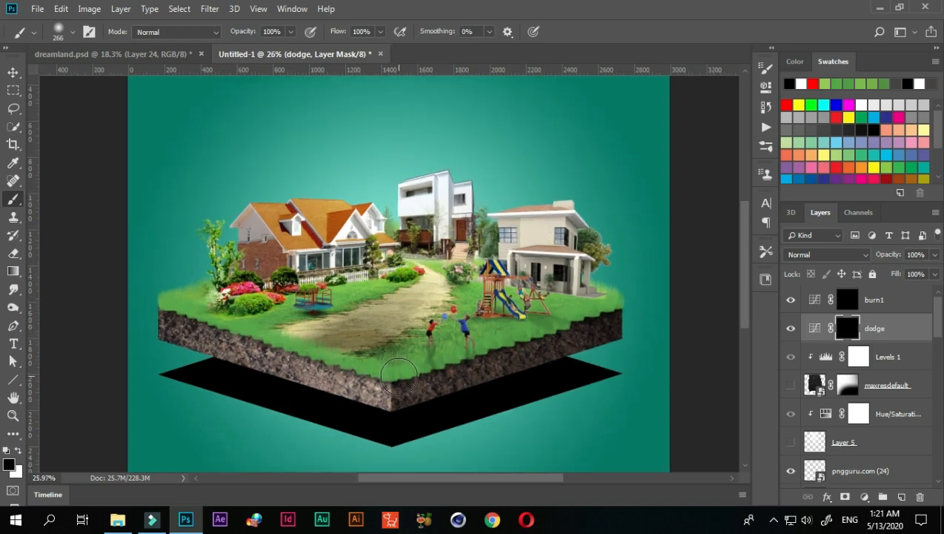
{"action": "key", "text": "x"}
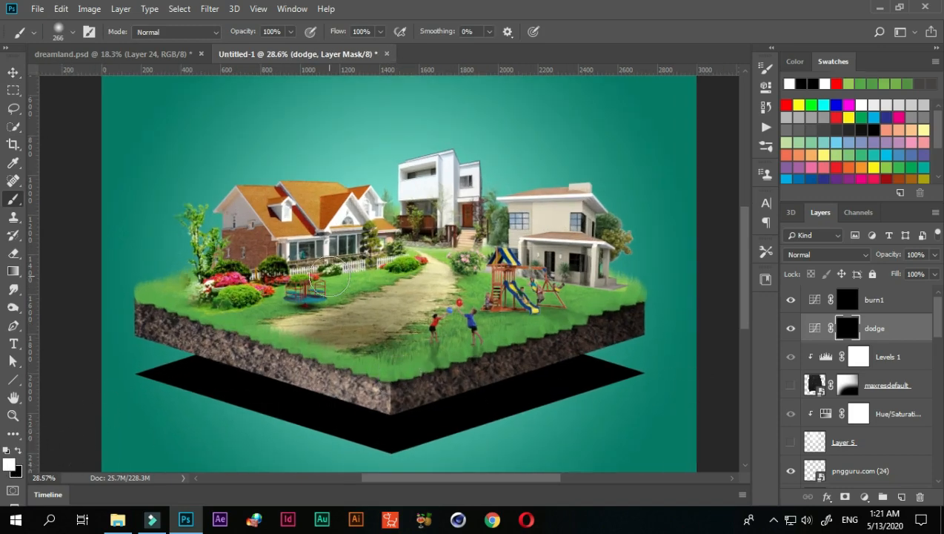
{"action": "scroll", "coordinate": [323, 263], "scroll_direction": "up", "scroll_amount": 1}
{"action": "left_click_drag", "start_coordinate": [469, 191], "coordinate": [460, 286]}
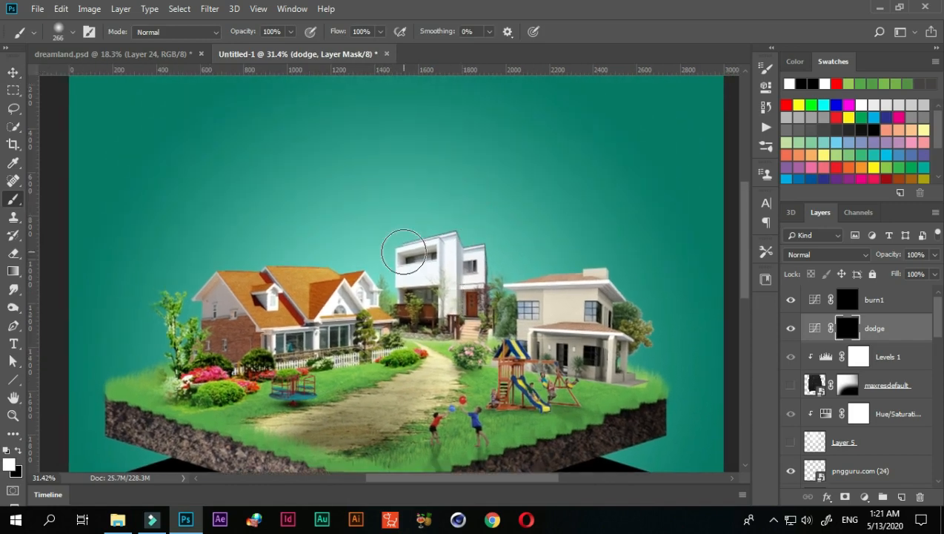
{"action": "left_click", "coordinate": [379, 31]}
{"action": "left_click_drag", "start_coordinate": [355, 46], "coordinate": [324, 43]}
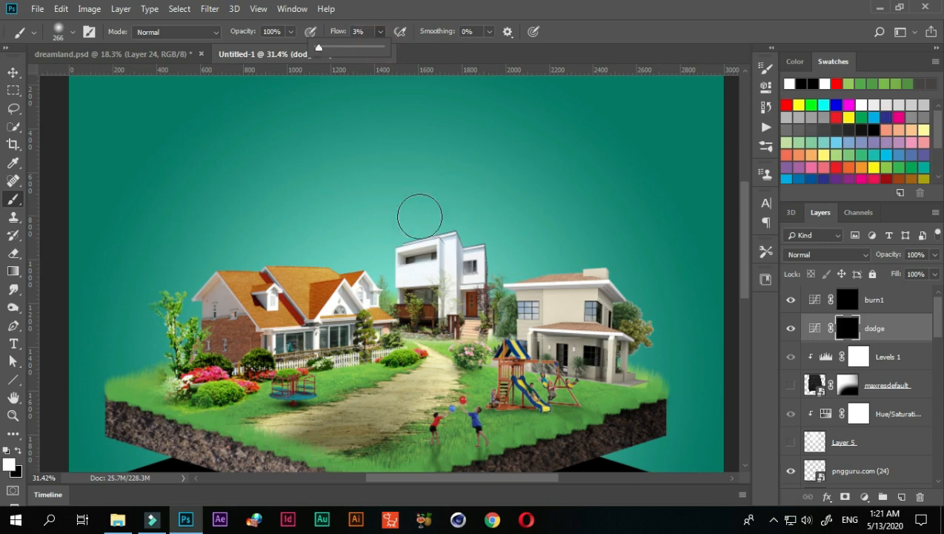
{"action": "mouse_move", "coordinate": [423, 262]}
{"action": "left_mouse_down"}
{"action": "mouse_move", "coordinate": [462, 254]}
{"action": "mouse_move", "coordinate": [471, 272]}
{"action": "mouse_move", "coordinate": [435, 248]}
{"action": "mouse_move", "coordinate": [409, 286]}
{"action": "mouse_move", "coordinate": [409, 259]}
{"action": "mouse_move", "coordinate": [449, 321]}
{"action": "mouse_move", "coordinate": [441, 296]}
{"action": "mouse_move", "coordinate": [419, 319]}
{"action": "mouse_move", "coordinate": [349, 270]}
{"action": "mouse_move", "coordinate": [349, 294]}
{"action": "mouse_move", "coordinate": [325, 302]}
{"action": "left_mouse_up"}
{"action": "mouse_move", "coordinate": [430, 225]}
{"action": "left_mouse_down"}
{"action": "mouse_move", "coordinate": [294, 286]}
{"action": "mouse_move", "coordinate": [287, 300]}
{"action": "mouse_move", "coordinate": [237, 276]}
{"action": "mouse_move", "coordinate": [371, 330]}
{"action": "mouse_move", "coordinate": [359, 344]}
{"action": "mouse_move", "coordinate": [381, 342]}
{"action": "mouse_move", "coordinate": [425, 280]}
{"action": "left_mouse_up"}
{"action": "scroll", "coordinate": [426, 280], "scroll_direction": "down", "scroll_amount": 1}
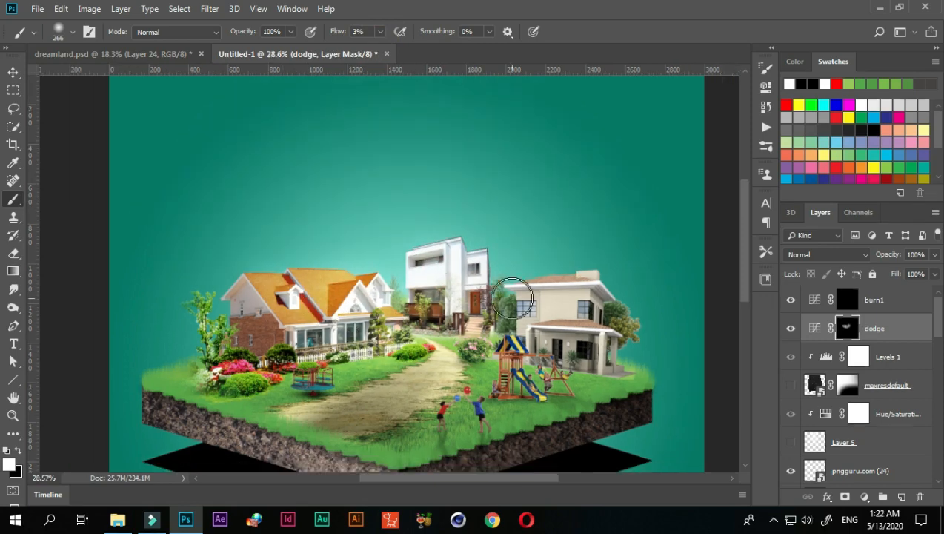
{"action": "left_click", "coordinate": [790, 328]}
{"action": "left_click", "coordinate": [791, 328]}
Step: Paint further highlights on the dodge mask over the houses, playground, lawn and path, reducing the brush size to 127 px
{"action": "left_click", "coordinate": [333, 367]}
{"action": "mouse_move", "coordinate": [333, 378]}
{"action": "left_mouse_down"}
{"action": "mouse_move", "coordinate": [394, 356]}
{"action": "mouse_move", "coordinate": [319, 369]}
{"action": "mouse_move", "coordinate": [357, 348]}
{"action": "mouse_move", "coordinate": [473, 331]}
{"action": "mouse_move", "coordinate": [478, 313]}
{"action": "mouse_move", "coordinate": [589, 291]}
{"action": "mouse_move", "coordinate": [648, 348]}
{"action": "mouse_move", "coordinate": [677, 423]}
{"action": "mouse_move", "coordinate": [607, 304]}
{"action": "left_mouse_up"}
{"action": "scroll", "coordinate": [576, 292], "scroll_direction": "up", "scroll_amount": 6}
{"action": "right_click", "coordinate": [565, 314]}
{"action": "mouse_move", "coordinate": [475, 327]}
{"action": "left_mouse_down"}
{"action": "mouse_move", "coordinate": [471, 367]}
{"action": "mouse_move", "coordinate": [427, 294]}
{"action": "left_mouse_up"}
{"action": "scroll", "coordinate": [427, 295], "scroll_direction": "down", "scroll_amount": 6}
{"action": "scroll", "coordinate": [444, 374], "scroll_direction": "up", "scroll_amount": 5}
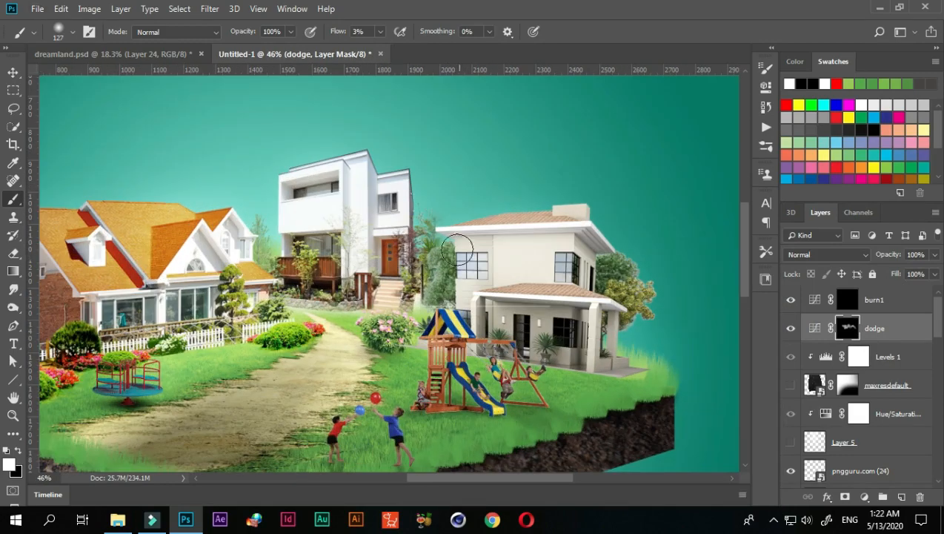
{"action": "left_click_drag", "start_coordinate": [433, 356], "coordinate": [500, 344]}
{"action": "mouse_move", "coordinate": [391, 406]}
{"action": "left_mouse_down"}
{"action": "mouse_move", "coordinate": [338, 411]}
{"action": "mouse_move", "coordinate": [396, 416]}
{"action": "mouse_move", "coordinate": [369, 394]}
{"action": "mouse_move", "coordinate": [348, 415]}
{"action": "left_mouse_up"}
{"action": "scroll", "coordinate": [349, 415], "scroll_direction": "down", "scroll_amount": 5}
{"action": "scroll", "coordinate": [295, 387], "scroll_direction": "up", "scroll_amount": 5}
{"action": "left_click_drag", "start_coordinate": [295, 387], "coordinate": [222, 354]}
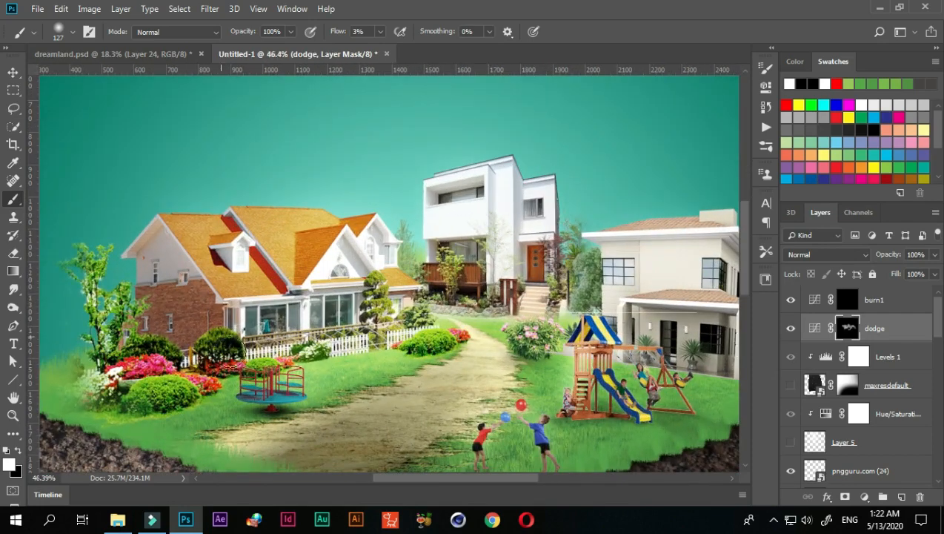
{"action": "scroll", "coordinate": [481, 374], "scroll_direction": "down", "scroll_amount": 3}
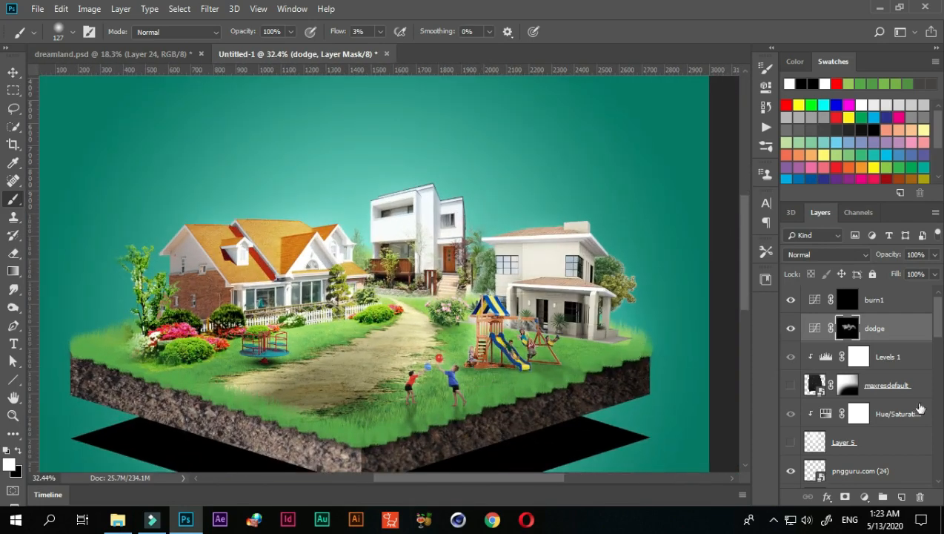
Step: Paint white on the burn1 layer's mask to darken shaded areas around the houses, lawn and path
{"action": "left_click", "coordinate": [874, 299]}
{"action": "mouse_move", "coordinate": [182, 277]}
{"action": "left_mouse_down"}
{"action": "mouse_move", "coordinate": [212, 281]}
{"action": "mouse_move", "coordinate": [177, 318]}
{"action": "mouse_move", "coordinate": [203, 325]}
{"action": "mouse_move", "coordinate": [201, 349]}
{"action": "mouse_move", "coordinate": [116, 346]}
{"action": "mouse_move", "coordinate": [129, 328]}
{"action": "mouse_move", "coordinate": [159, 372]}
{"action": "mouse_move", "coordinate": [256, 352]}
{"action": "mouse_move", "coordinate": [262, 381]}
{"action": "mouse_move", "coordinate": [310, 423]}
{"action": "mouse_move", "coordinate": [254, 408]}
{"action": "mouse_move", "coordinate": [437, 419]}
{"action": "left_mouse_up"}
{"action": "mouse_move", "coordinate": [572, 310]}
{"action": "left_mouse_down"}
{"action": "mouse_move", "coordinate": [525, 317]}
{"action": "mouse_move", "coordinate": [547, 292]}
{"action": "mouse_move", "coordinate": [608, 326]}
{"action": "left_mouse_up"}
{"action": "left_click_drag", "start_coordinate": [377, 251], "coordinate": [389, 251]}
{"action": "mouse_move", "coordinate": [185, 284]}
{"action": "left_mouse_down"}
{"action": "mouse_move", "coordinate": [142, 296]}
{"action": "mouse_move", "coordinate": [152, 315]}
{"action": "left_mouse_up"}
{"action": "key", "text": "ctrl+0"}
Step: Compare the image without the dodge layer, and lower the burn1 layer's opacity to 82%
{"action": "left_click", "coordinate": [791, 328]}
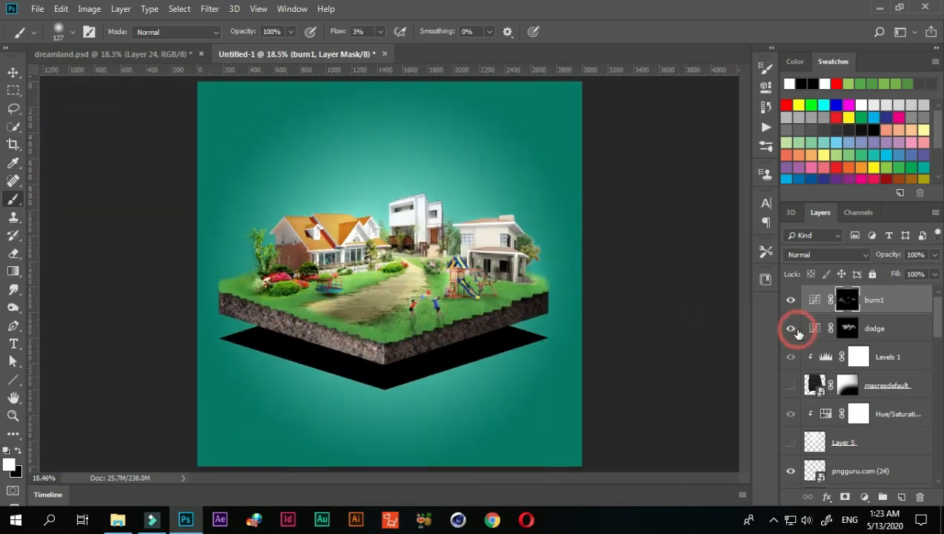
{"action": "left_click", "coordinate": [791, 328]}
{"action": "left_click", "coordinate": [875, 329]}
{"action": "left_click_drag", "start_coordinate": [935, 254], "coordinate": [878, 300]}
{"action": "left_click", "coordinate": [876, 300]}
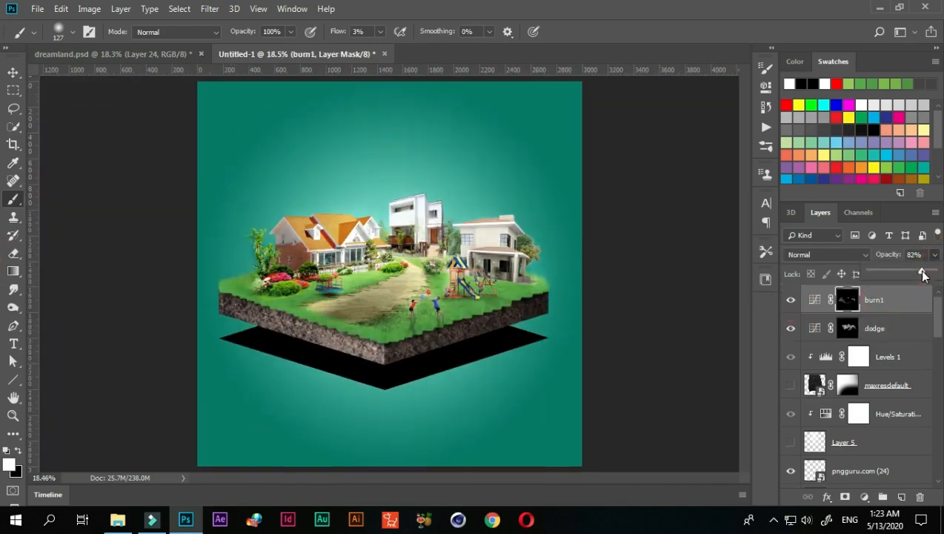
Step: Show the maxresdefault and Layer 5 light layers over the island
{"action": "left_click", "coordinate": [790, 386]}
{"action": "left_click", "coordinate": [791, 442]}
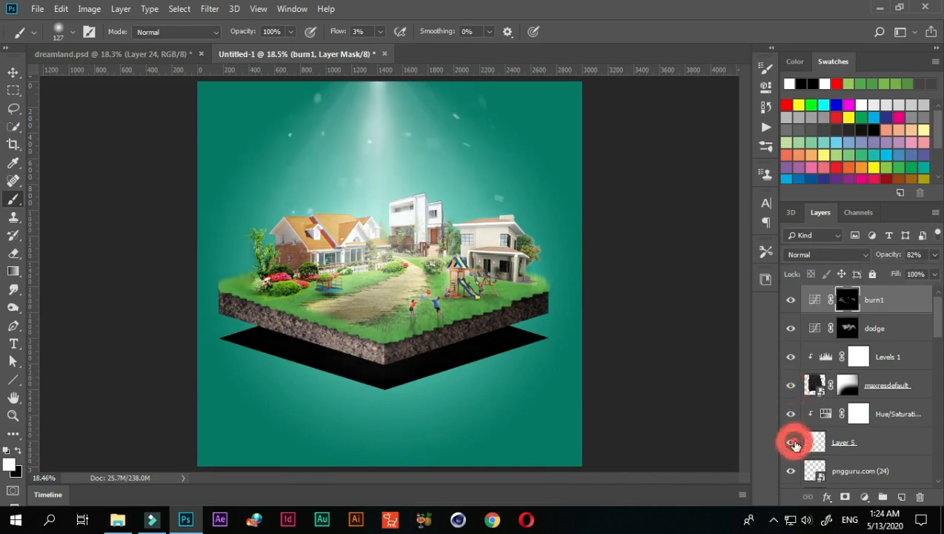
{"action": "scroll", "coordinate": [568, 352], "scroll_direction": "down", "scroll_amount": 3}
{"action": "scroll", "coordinate": [569, 353], "scroll_direction": "up", "scroll_amount": 2}
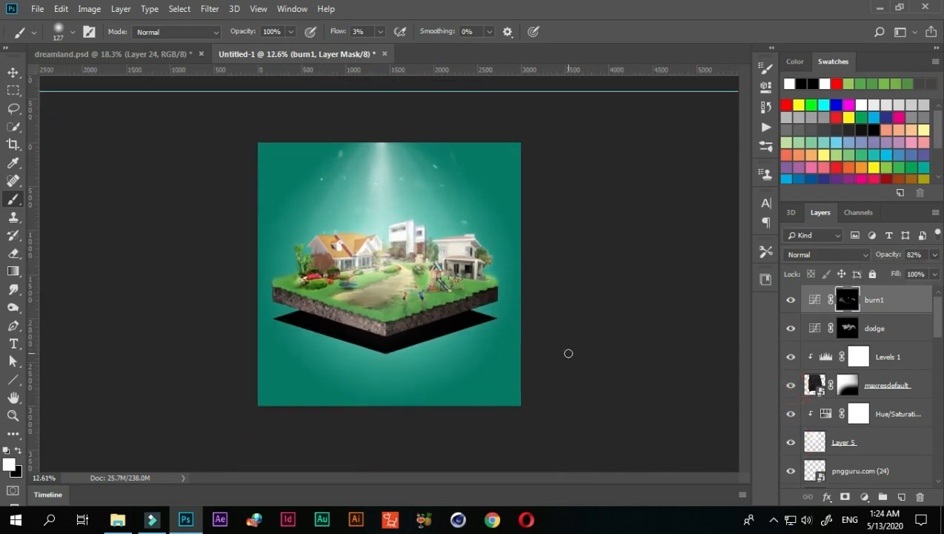
Step: Lower Layer 5's opacity to 60% and check the softened light over the whole island
{"action": "left_click", "coordinate": [837, 445]}
{"action": "left_click", "coordinate": [935, 254]}
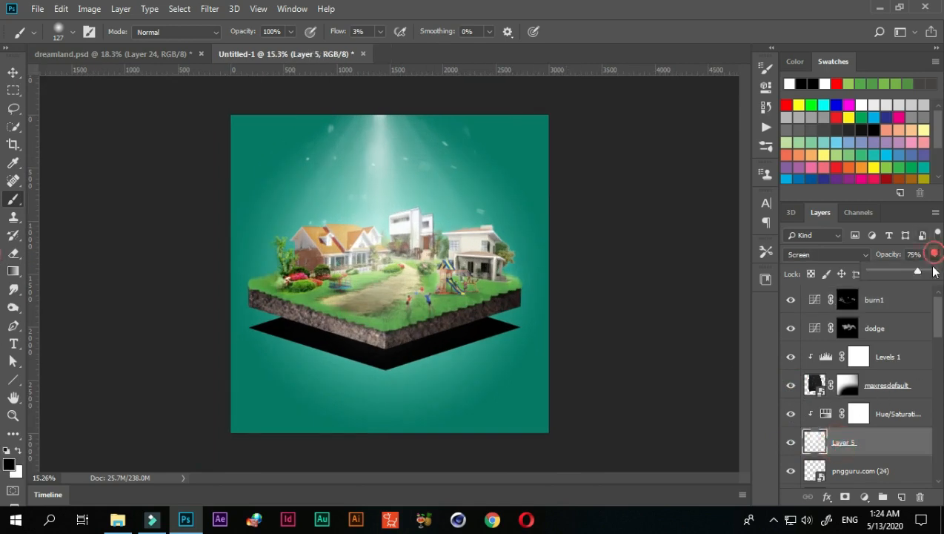
{"action": "left_click_drag", "start_coordinate": [917, 275], "coordinate": [910, 274]}
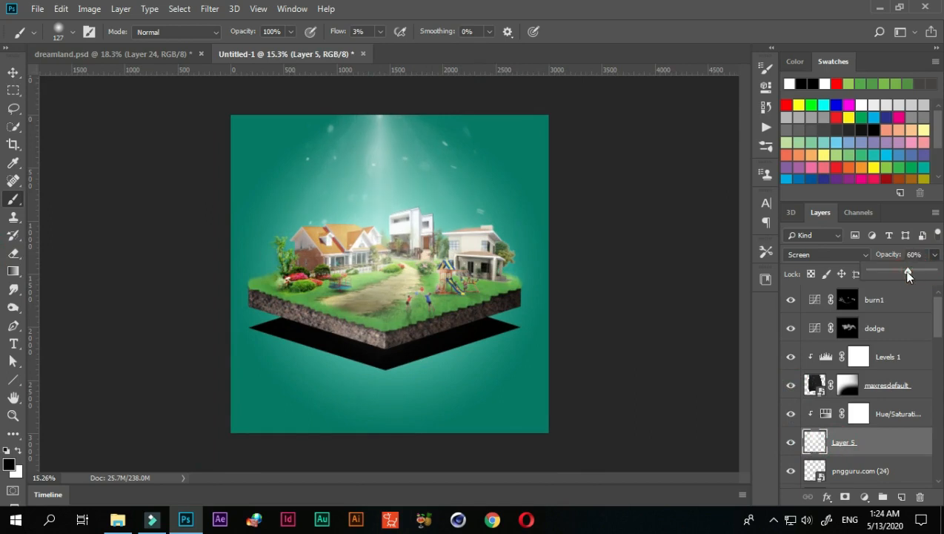
{"action": "scroll", "coordinate": [392, 190], "scroll_direction": "down", "scroll_amount": 3}
{"action": "scroll", "coordinate": [385, 241], "scroll_direction": "up", "scroll_amount": 1}
{"action": "scroll", "coordinate": [385, 242], "scroll_direction": "up", "scroll_amount": 4}
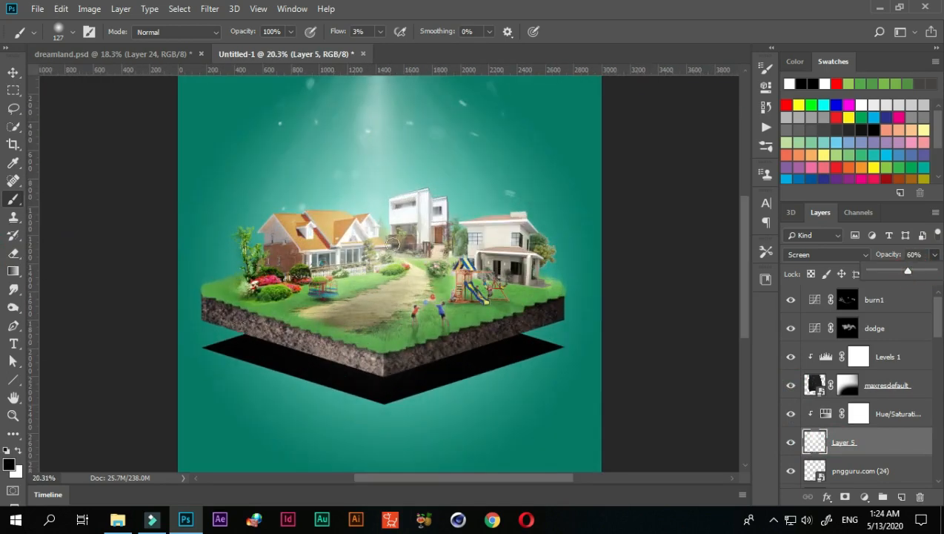
{"action": "scroll", "coordinate": [400, 248], "scroll_direction": "up", "scroll_amount": 1}
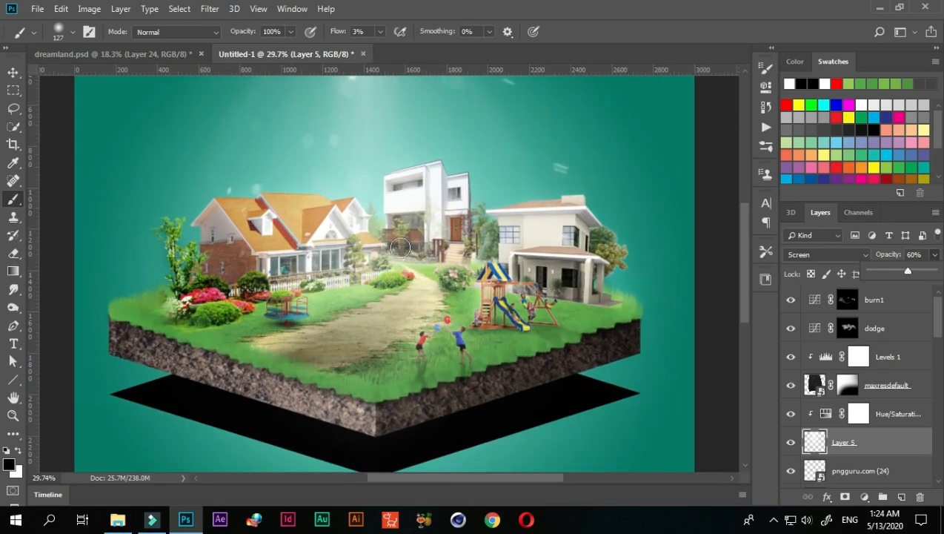
{"action": "scroll", "coordinate": [399, 247], "scroll_direction": "down", "scroll_amount": 1}
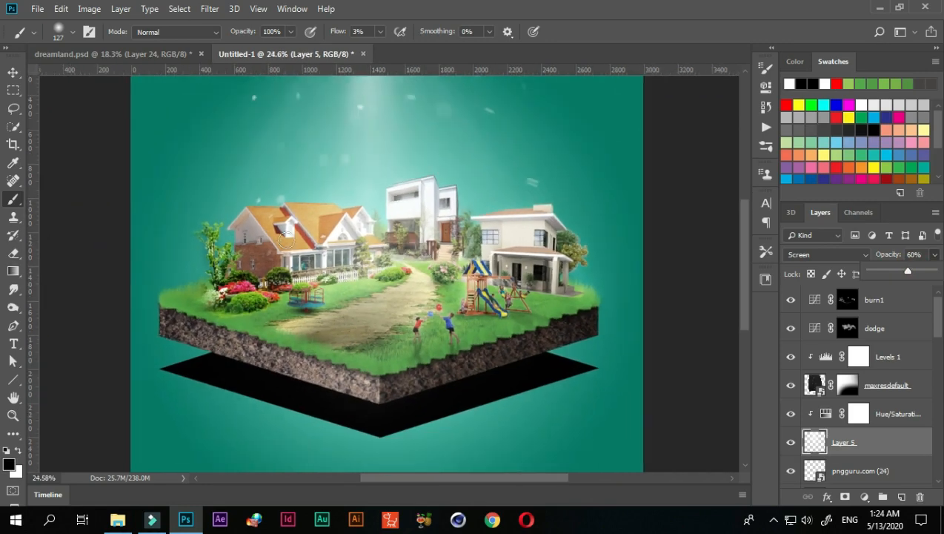
{"action": "scroll", "coordinate": [357, 310], "scroll_direction": "down", "scroll_amount": 1}
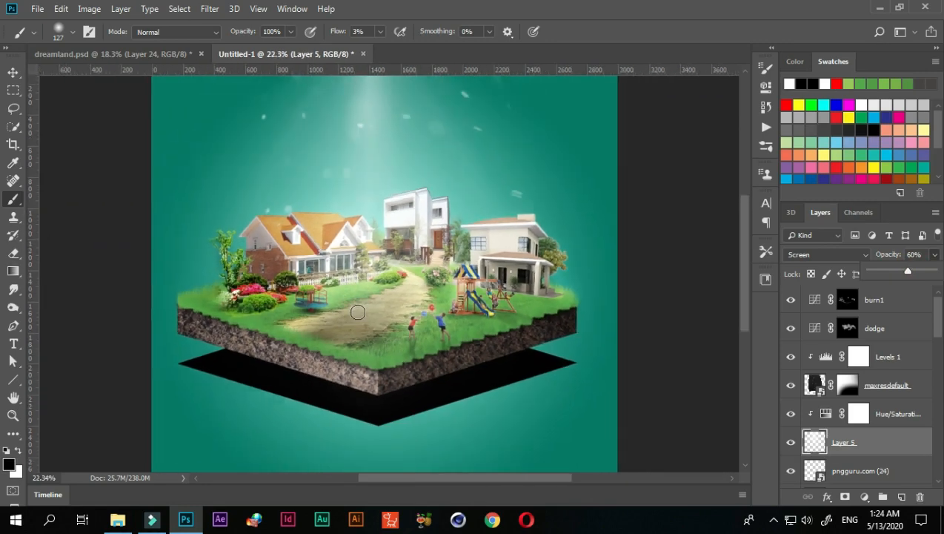
Step: Lower the opacity of both the dodge and burn1 layers to 66%
{"action": "left_click", "coordinate": [877, 330]}
{"action": "left_click", "coordinate": [935, 254]}
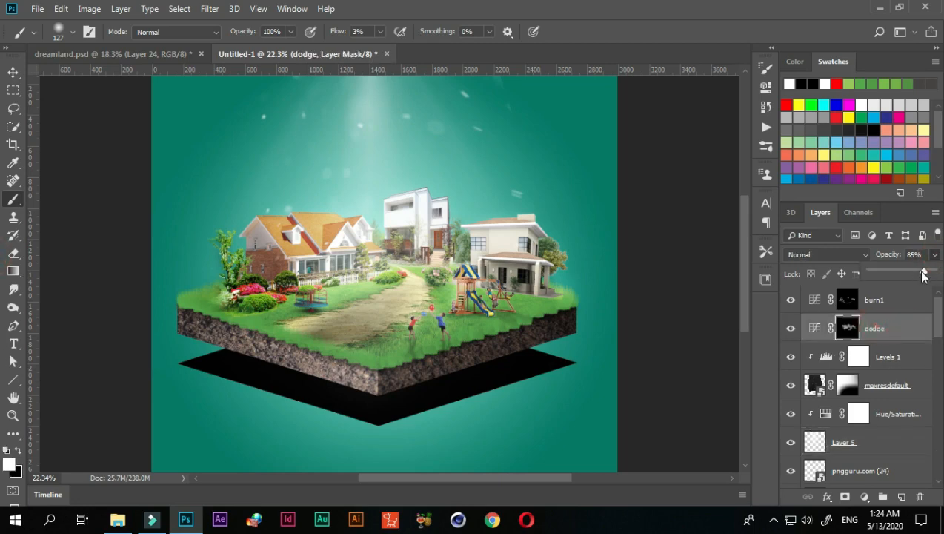
{"action": "left_click_drag", "start_coordinate": [913, 274], "coordinate": [913, 274]}
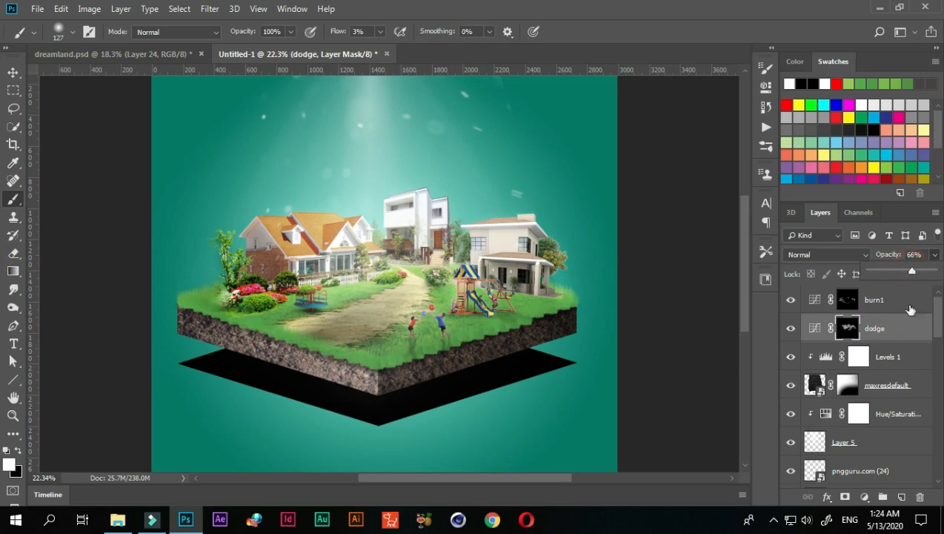
{"action": "left_click", "coordinate": [873, 304]}
{"action": "left_click", "coordinate": [934, 255]}
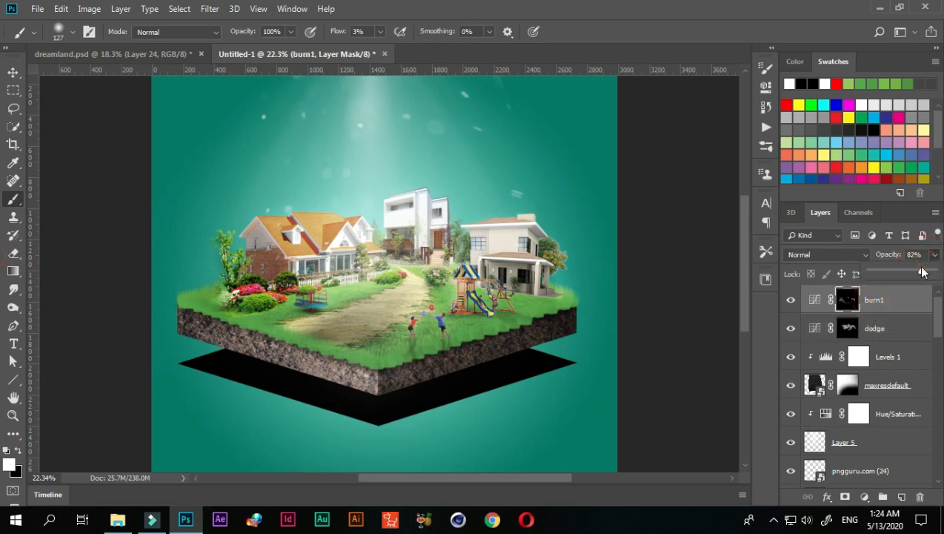
{"action": "left_click_drag", "start_coordinate": [921, 274], "coordinate": [912, 275]}
Step: Convert the black Rectangle 1 shape under the island to a smart object and apply a Gaussian Blur with a 55.3-pixel radius
{"action": "scroll", "coordinate": [842, 399], "scroll_direction": "down", "scroll_amount": 4}
{"action": "scroll", "coordinate": [393, 317], "scroll_direction": "down", "scroll_amount": 2}
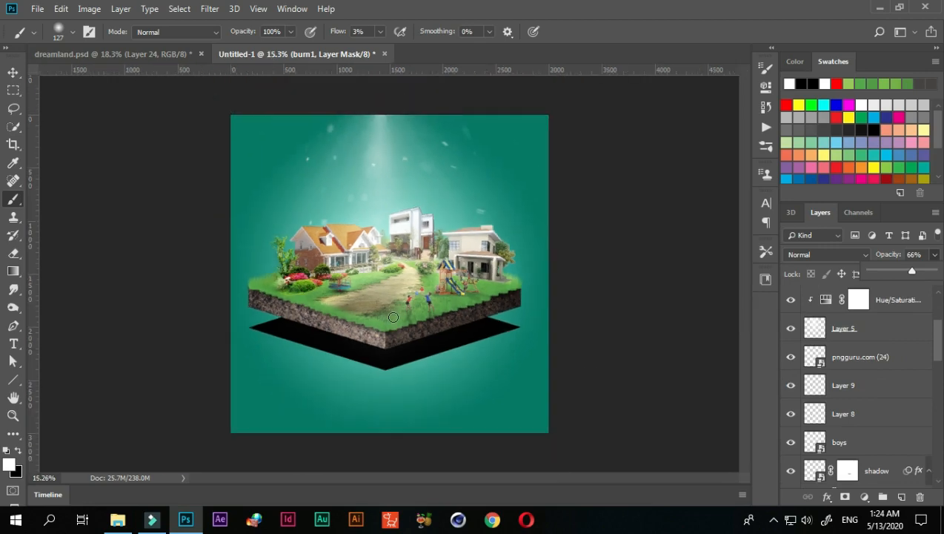
{"action": "left_click", "coordinate": [13, 72]}
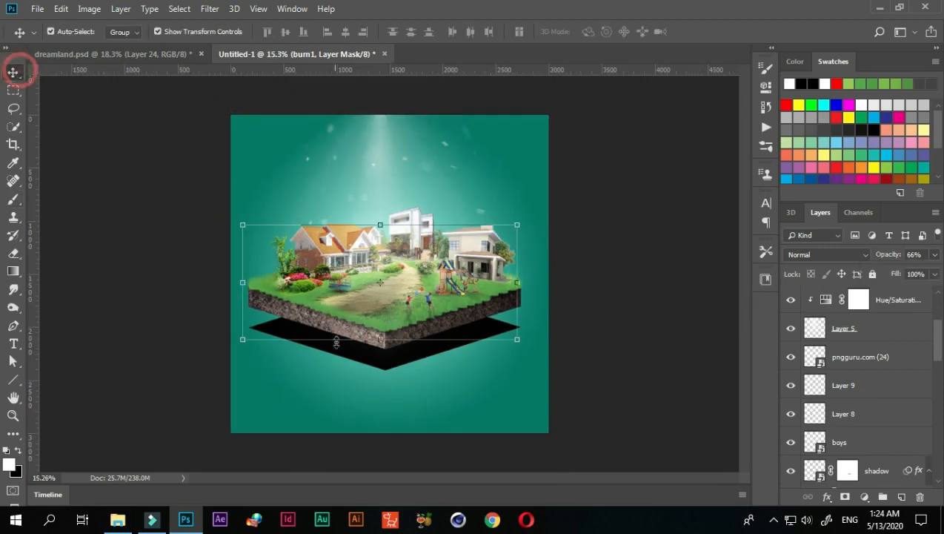
{"action": "left_click", "coordinate": [393, 363]}
{"action": "scroll", "coordinate": [745, 366], "scroll_direction": "down", "scroll_amount": 1}
{"action": "scroll", "coordinate": [886, 413], "scroll_direction": "down", "scroll_amount": 2}
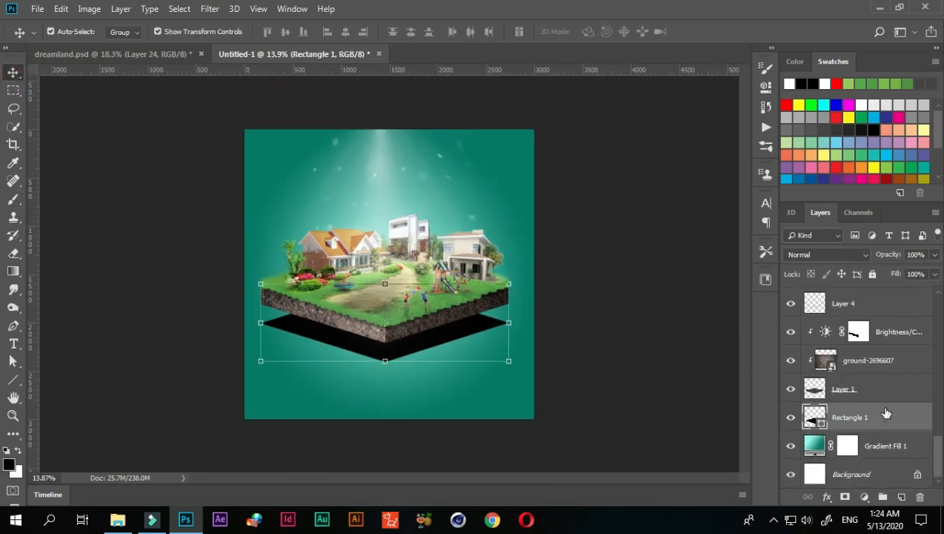
{"action": "left_click", "coordinate": [209, 8]}
{"action": "mouse_move", "coordinate": [223, 166]}
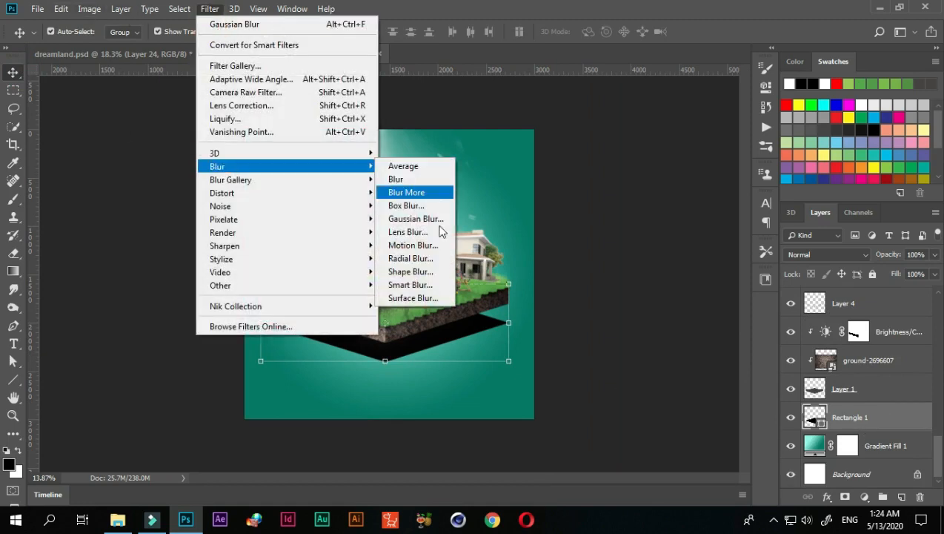
{"action": "left_click", "coordinate": [415, 232]}
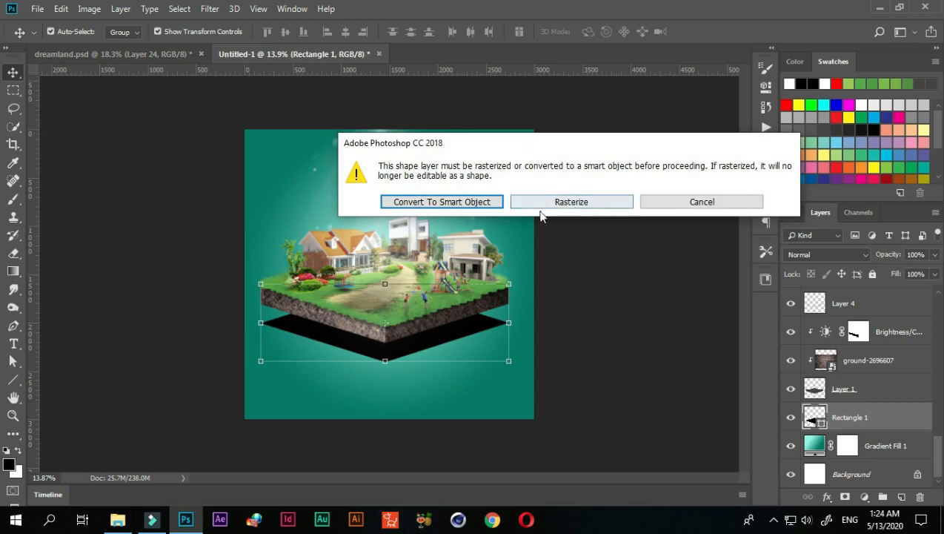
{"action": "left_click", "coordinate": [465, 206]}
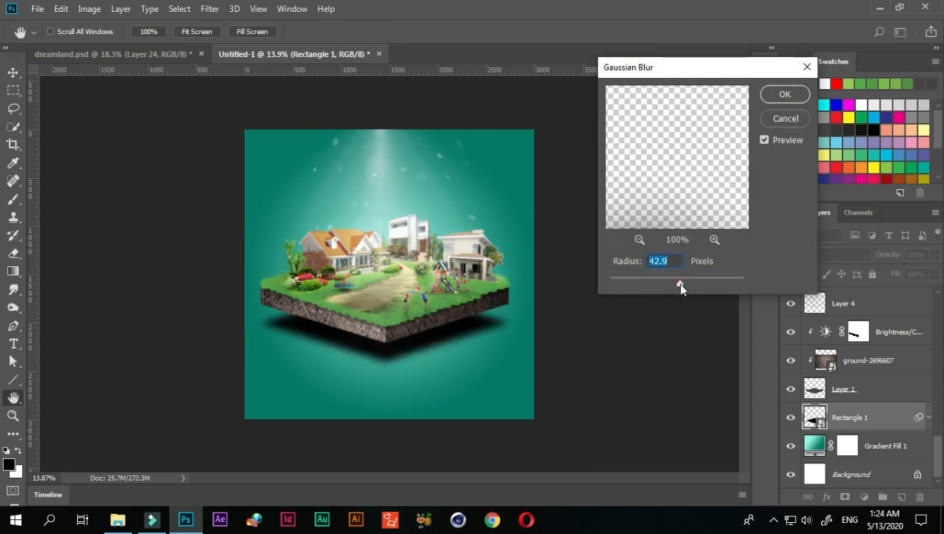
{"action": "left_click_drag", "start_coordinate": [680, 282], "coordinate": [684, 282]}
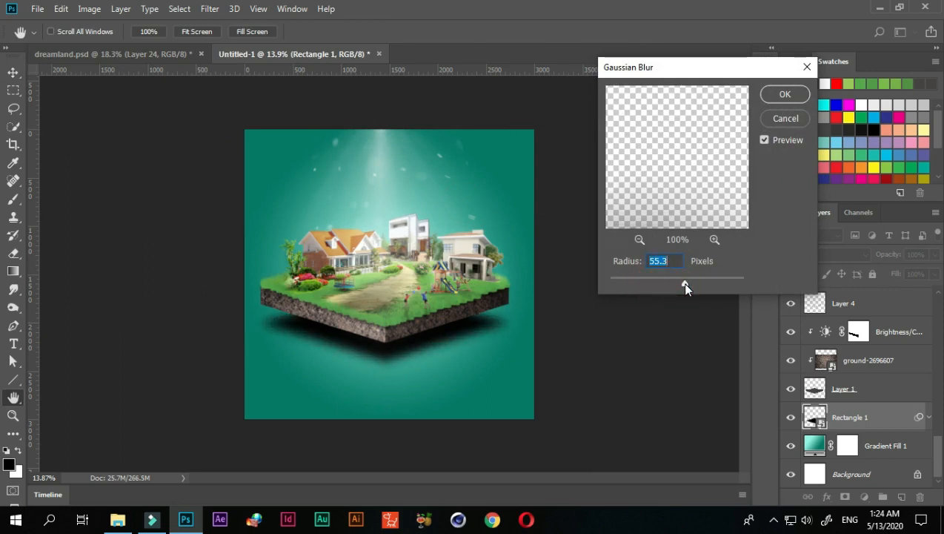
{"action": "left_click", "coordinate": [787, 94]}
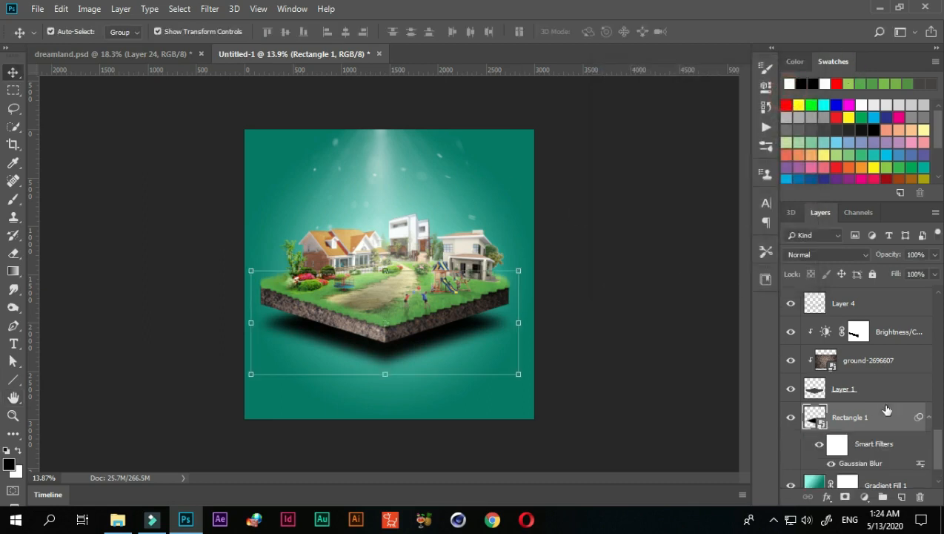
Step: Lower the opacity of the blurred Rectangle 1 shadow to 91%
{"action": "left_click", "coordinate": [934, 255]}
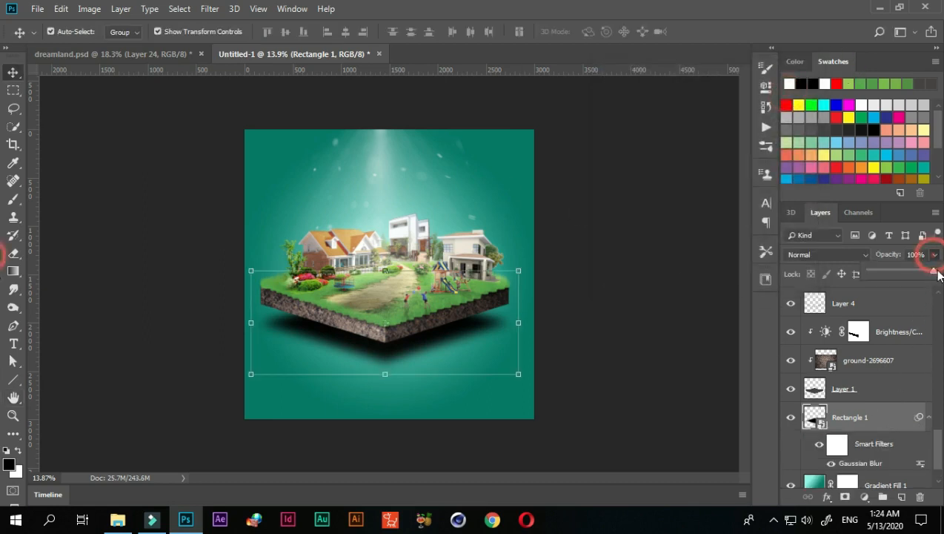
{"action": "left_click_drag", "start_coordinate": [934, 272], "coordinate": [929, 275]}
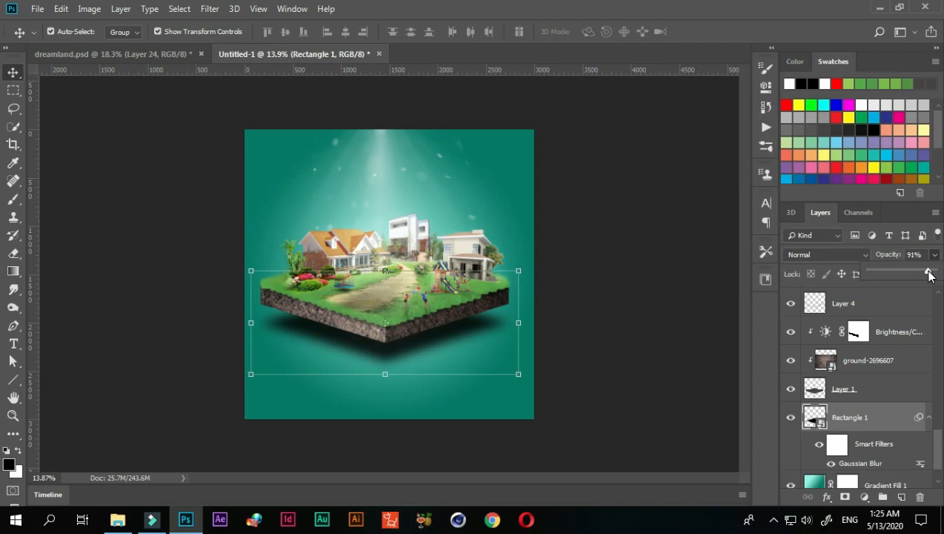
Step: Paint white on the dodge layer's mask over the path and front lawn with a soft brush of about 312 px at 3% flow
{"action": "left_click", "coordinate": [613, 320]}
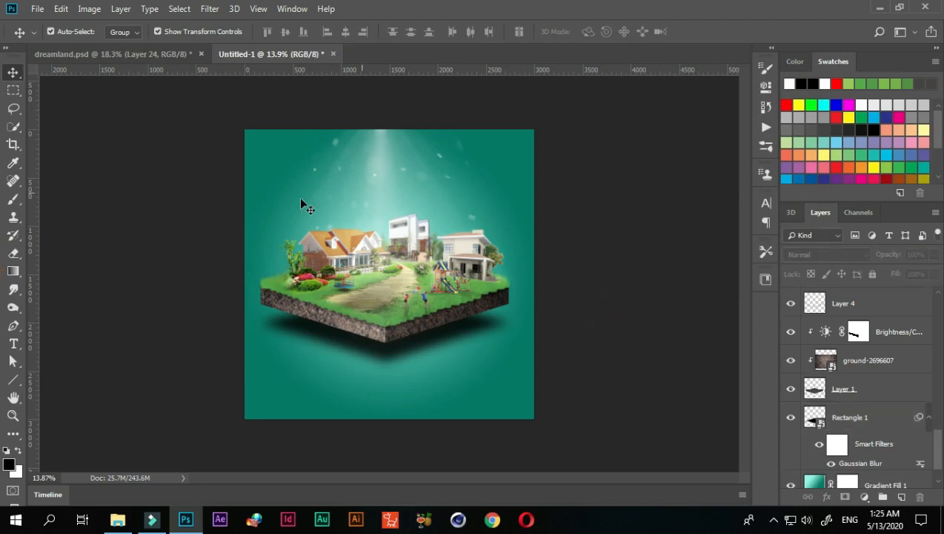
{"action": "scroll", "coordinate": [493, 281], "scroll_direction": "up", "scroll_amount": 5}
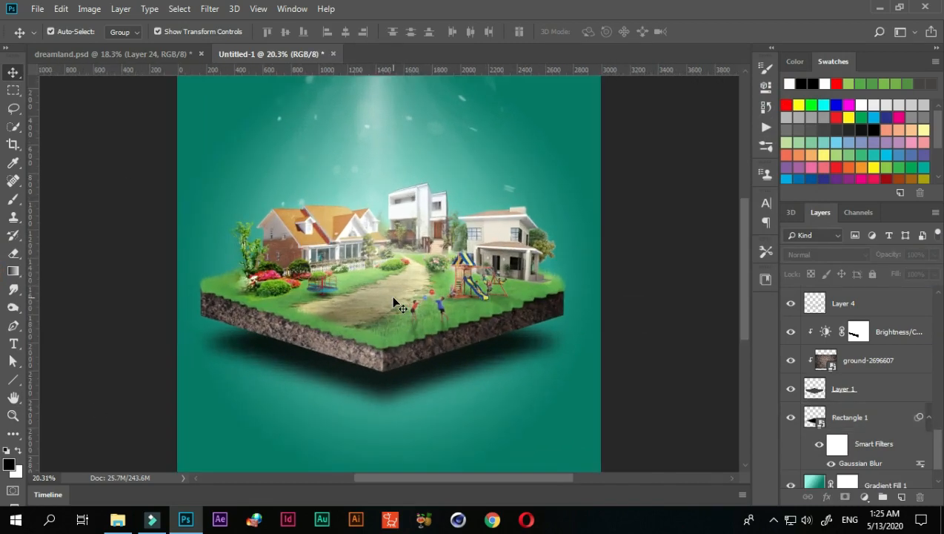
{"action": "scroll", "coordinate": [446, 298], "scroll_direction": "down", "scroll_amount": 1}
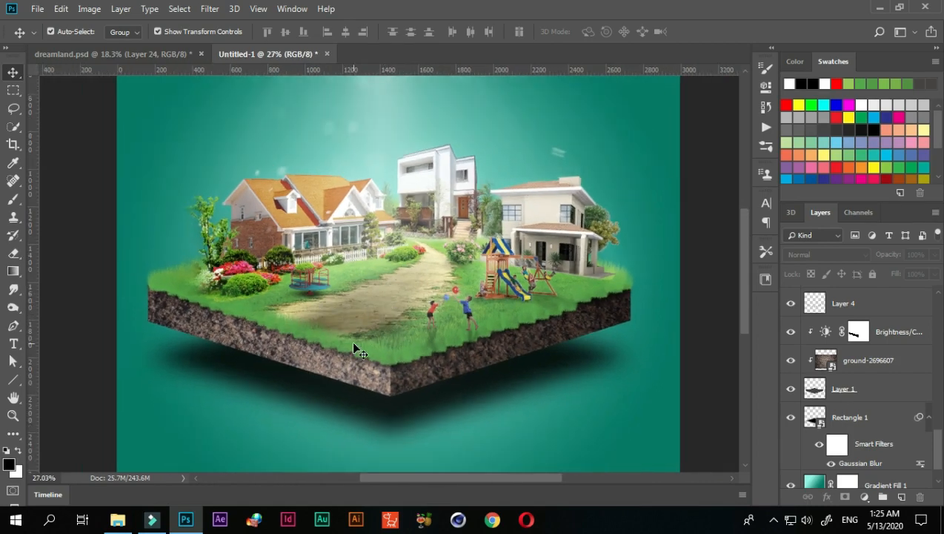
{"action": "scroll", "coordinate": [853, 326], "scroll_direction": "up", "scroll_amount": 6}
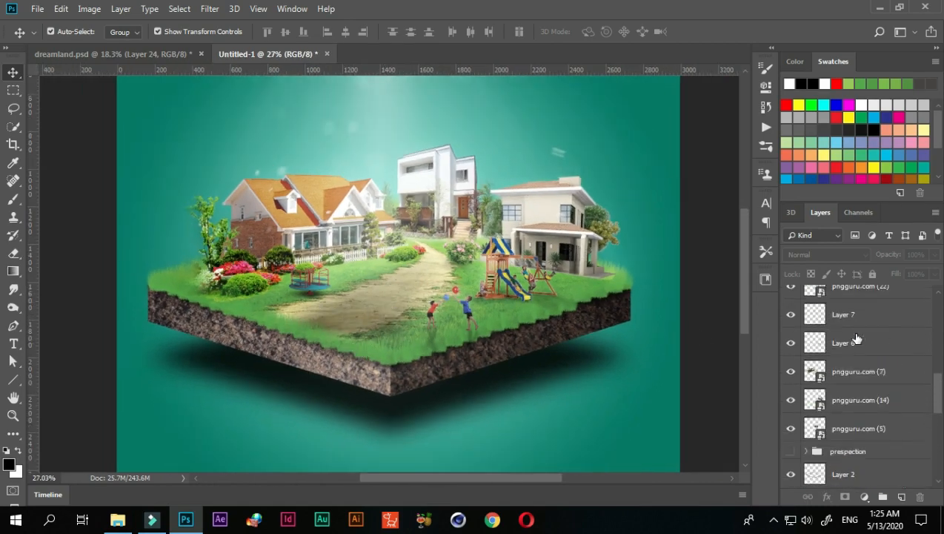
{"action": "scroll", "coordinate": [856, 337], "scroll_direction": "up", "scroll_amount": 4}
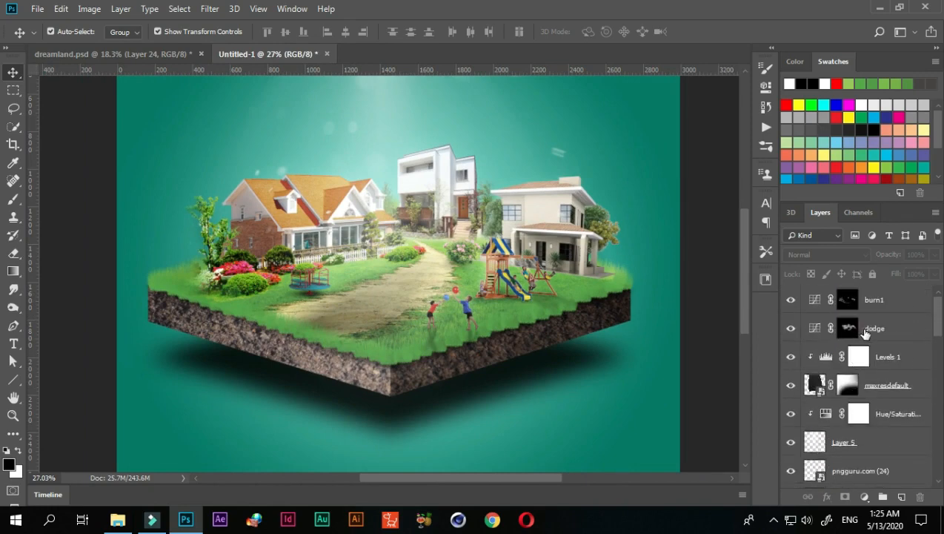
{"action": "left_click", "coordinate": [848, 328]}
{"action": "left_click", "coordinate": [436, 420]}
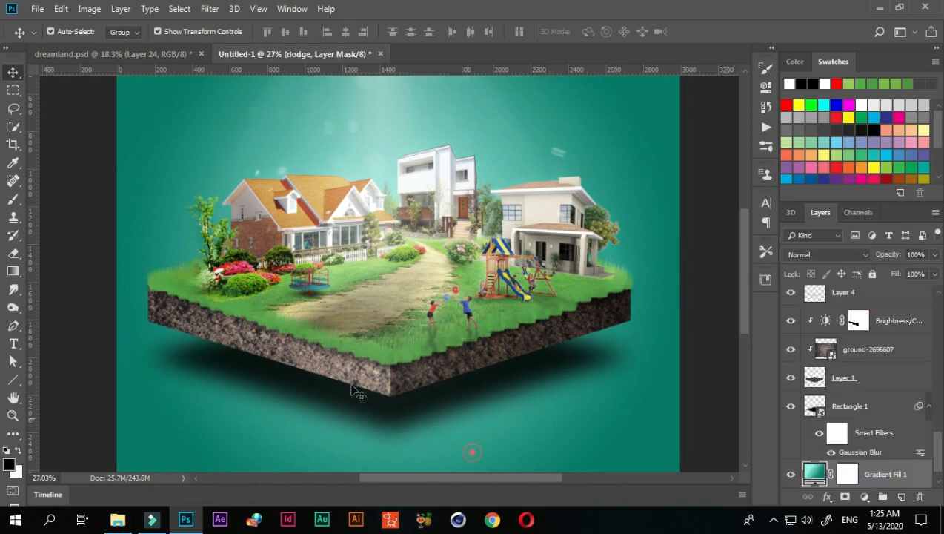
{"action": "left_click", "coordinate": [14, 199]}
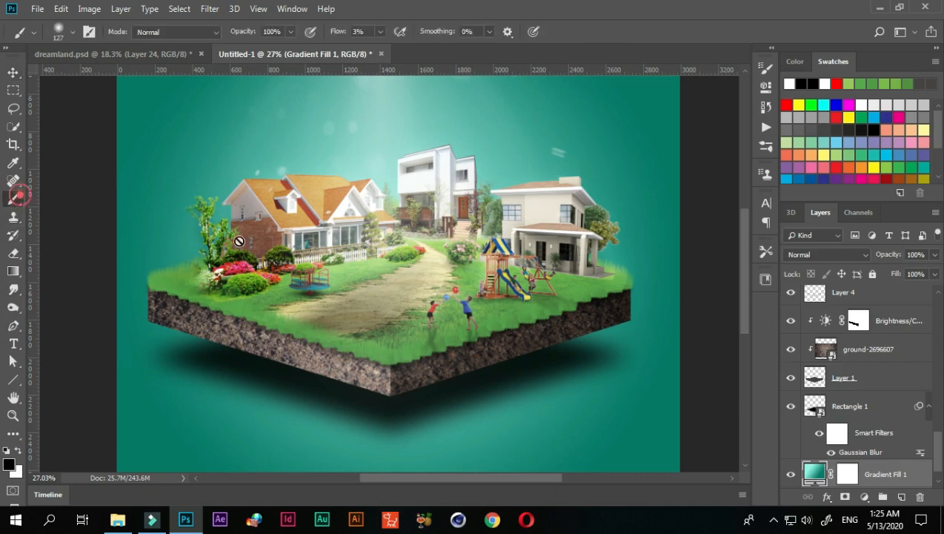
{"action": "scroll", "coordinate": [860, 320], "scroll_direction": "up", "scroll_amount": 10}
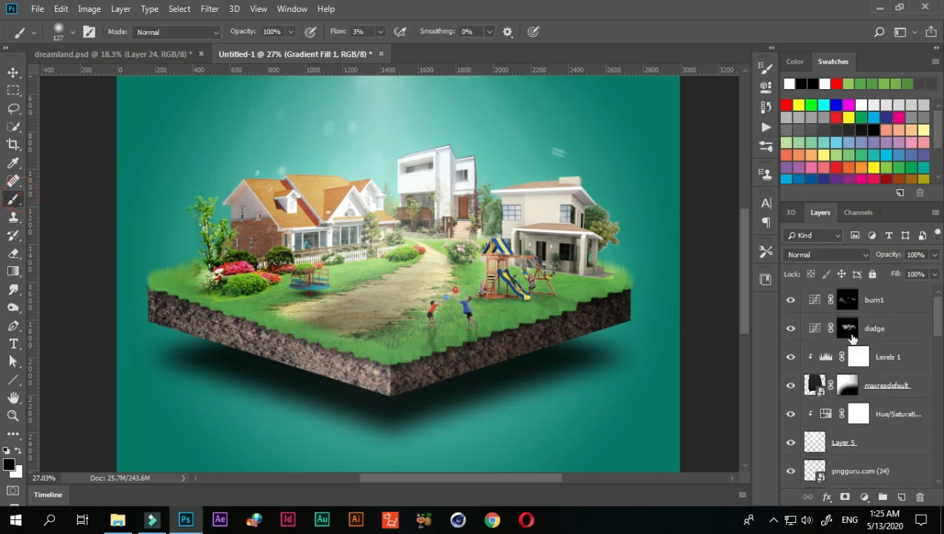
{"action": "left_click", "coordinate": [850, 335]}
{"action": "key", "text": "x"}
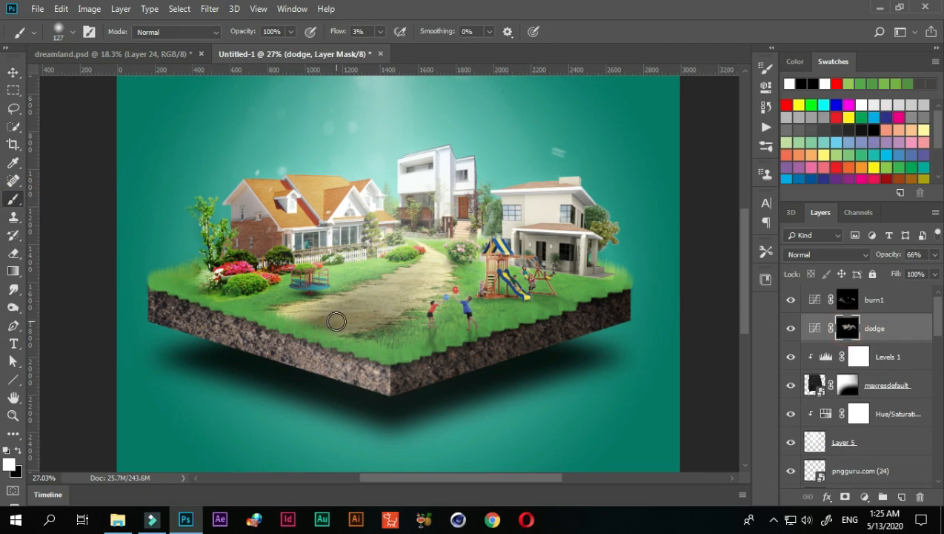
{"action": "right_click", "coordinate": [355, 290], "text": "alt"}
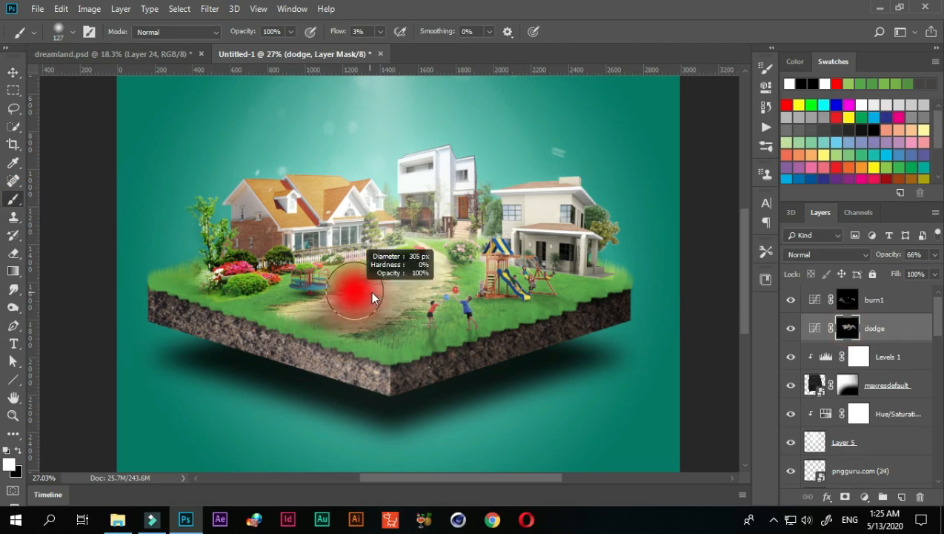
{"action": "mouse_move", "coordinate": [410, 273]}
{"action": "left_mouse_down"}
{"action": "mouse_move", "coordinate": [375, 295]}
{"action": "mouse_move", "coordinate": [392, 315]}
{"action": "mouse_move", "coordinate": [406, 287]}
{"action": "mouse_move", "coordinate": [364, 290]}
{"action": "mouse_move", "coordinate": [384, 315]}
{"action": "mouse_move", "coordinate": [428, 275]}
{"action": "mouse_move", "coordinate": [369, 293]}
{"action": "left_mouse_up"}
Step: Switch to the burn1 layer and lower its opacity to 40%, evaluating the shading over the whole island
{"action": "scroll", "coordinate": [478, 216], "scroll_direction": "down", "scroll_amount": 2}
{"action": "key", "text": "alt+bracketright"}
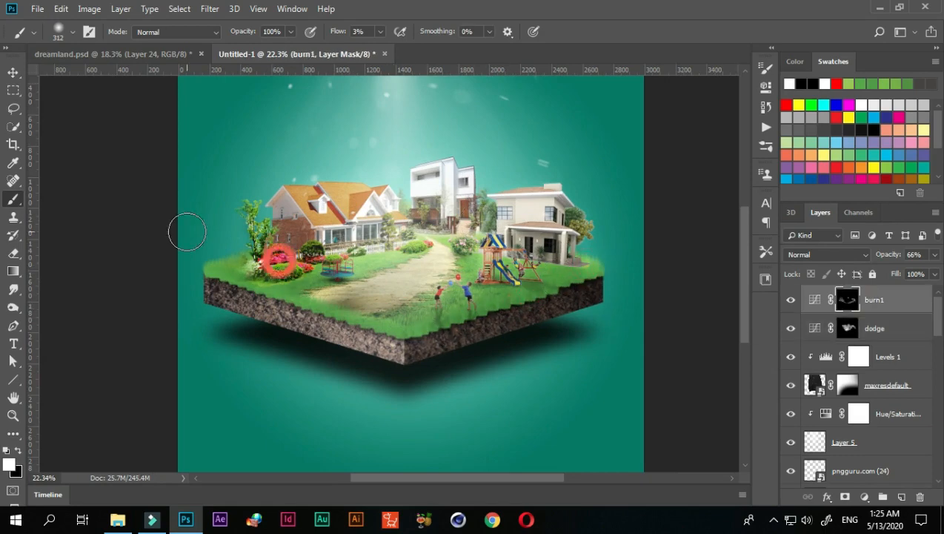
{"action": "scroll", "coordinate": [185, 227], "scroll_direction": "down", "scroll_amount": 1}
{"action": "left_click_drag", "start_coordinate": [935, 254], "coordinate": [895, 272]}
{"action": "scroll", "coordinate": [374, 245], "scroll_direction": "up", "scroll_amount": 1}
{"action": "scroll", "coordinate": [415, 318], "scroll_direction": "down", "scroll_amount": 4}
{"action": "scroll", "coordinate": [444, 374], "scroll_direction": "up", "scroll_amount": 4}
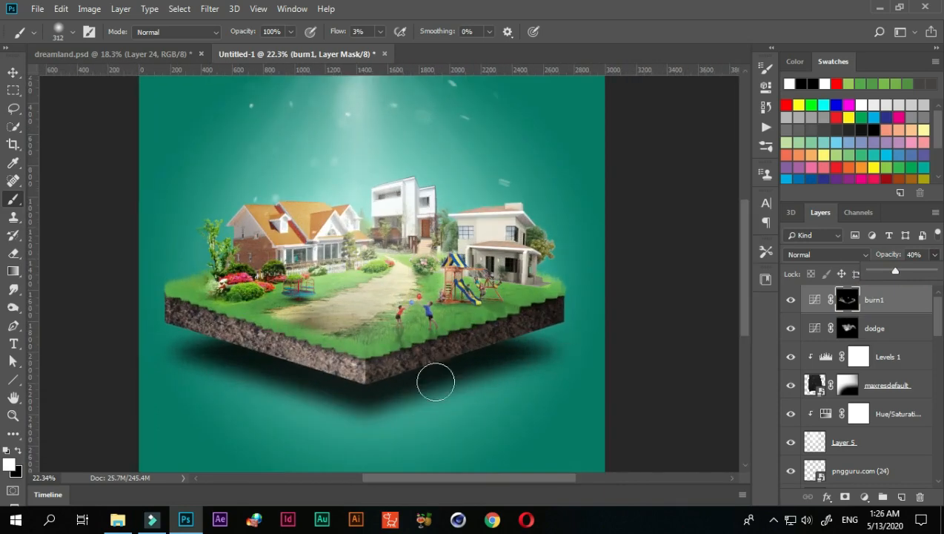
{"action": "left_click", "coordinate": [13, 74]}
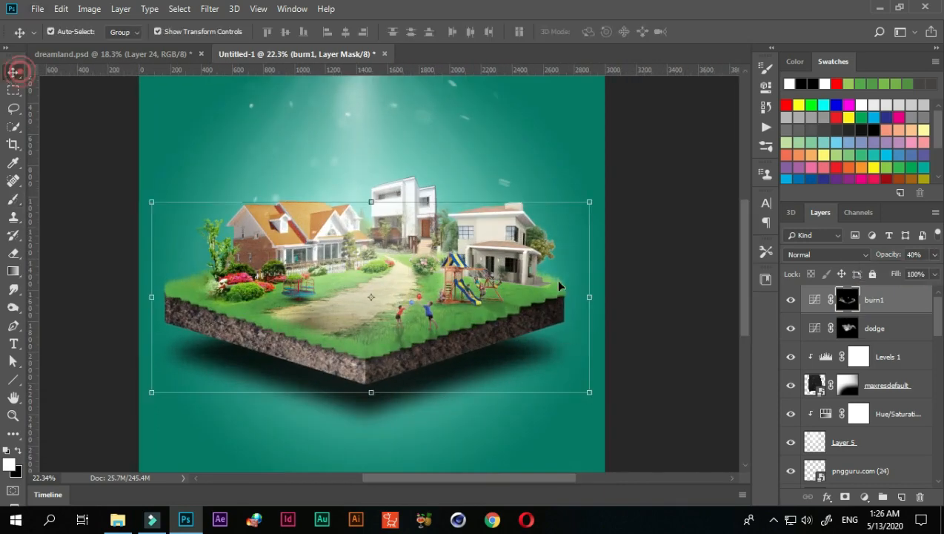
{"action": "left_click", "coordinate": [642, 253]}
{"action": "scroll", "coordinate": [670, 330], "scroll_direction": "down", "scroll_amount": 3}
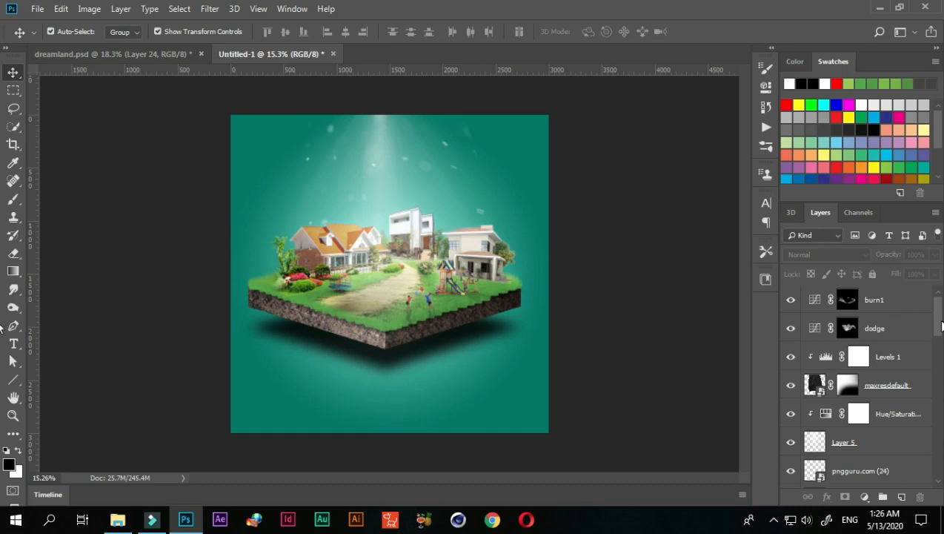
Step: Create a new layer above burn1 and stamp white clouds near the island's right edge with the Pincel muestreado 4 brush, undoing the oversized stamp
{"action": "left_click", "coordinate": [865, 300]}
{"action": "left_click", "coordinate": [900, 497]}
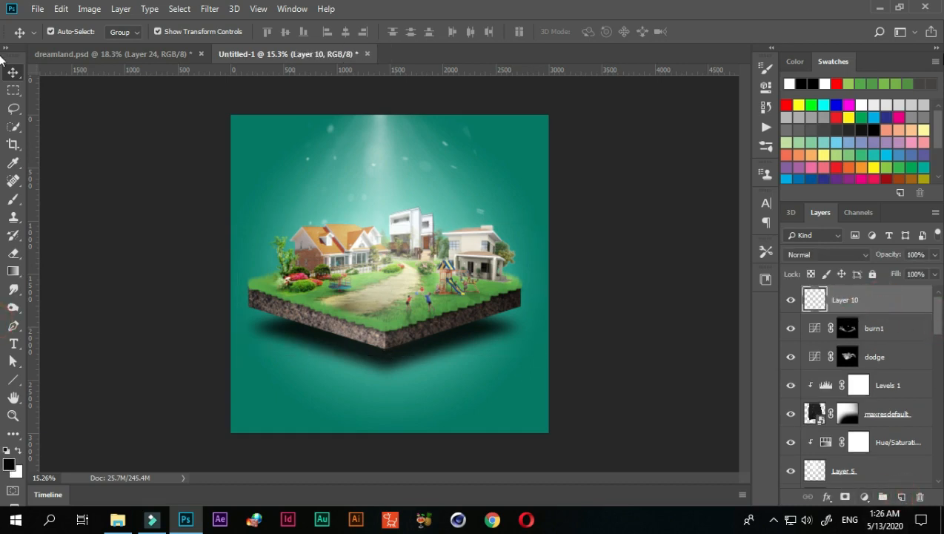
{"action": "left_click", "coordinate": [620, 189]}
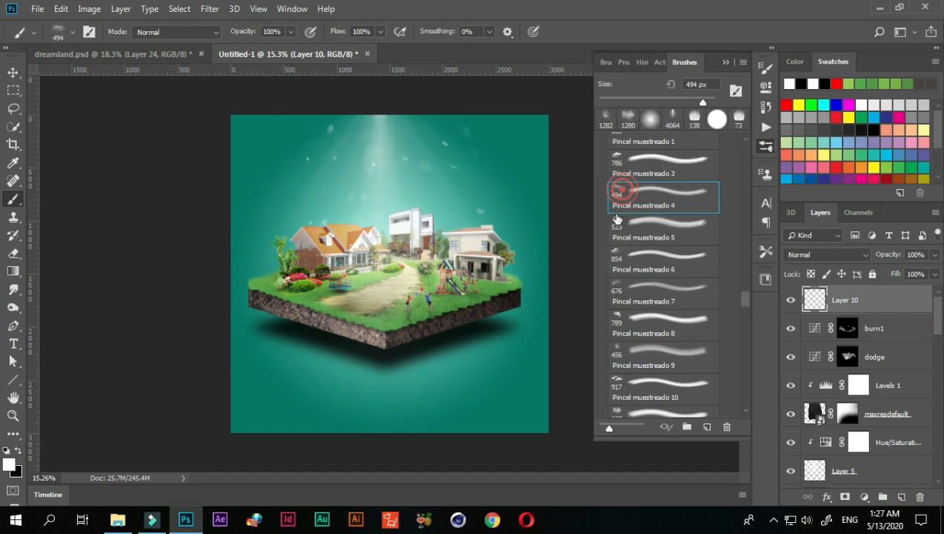
{"action": "left_click_drag", "start_coordinate": [495, 315], "coordinate": [541, 315]}
{"action": "left_click", "coordinate": [529, 310]}
{"action": "left_click_drag", "start_coordinate": [443, 327], "coordinate": [506, 328]}
{"action": "left_click", "coordinate": [469, 356]}
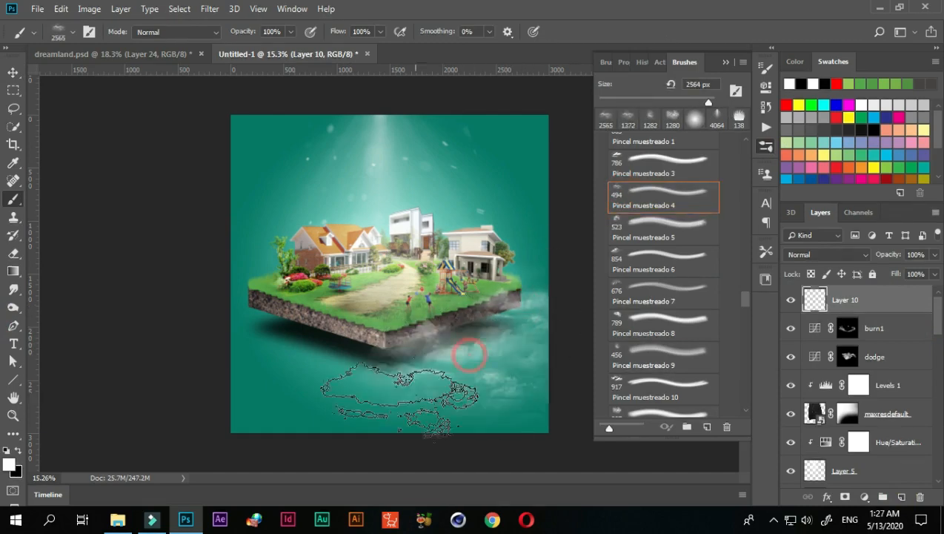
{"action": "key", "text": "ctrl+z"}
Step: Stamp white clouds on Layer 10 beneath the island and along both sides, varying the brush size and undoing the unwanted stamp
{"action": "left_click_drag", "start_coordinate": [437, 343], "coordinate": [363, 347]}
{"action": "left_click_drag", "start_coordinate": [455, 319], "coordinate": [480, 332]}
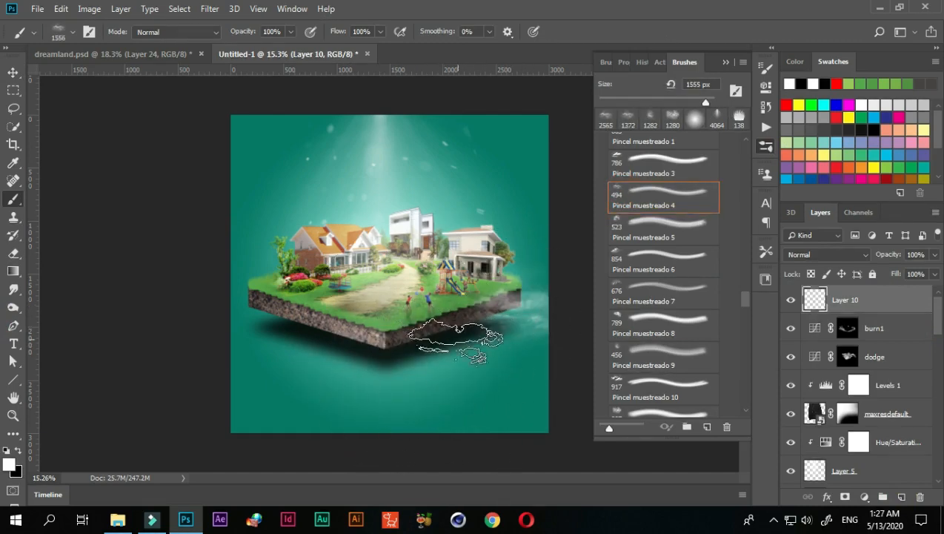
{"action": "left_click", "coordinate": [458, 339]}
{"action": "left_click", "coordinate": [339, 355]}
{"action": "mouse_move", "coordinate": [245, 335]}
{"action": "left_mouse_down"}
{"action": "mouse_move", "coordinate": [248, 327]}
{"action": "mouse_move", "coordinate": [258, 341]}
{"action": "mouse_move", "coordinate": [244, 305]}
{"action": "left_mouse_up"}
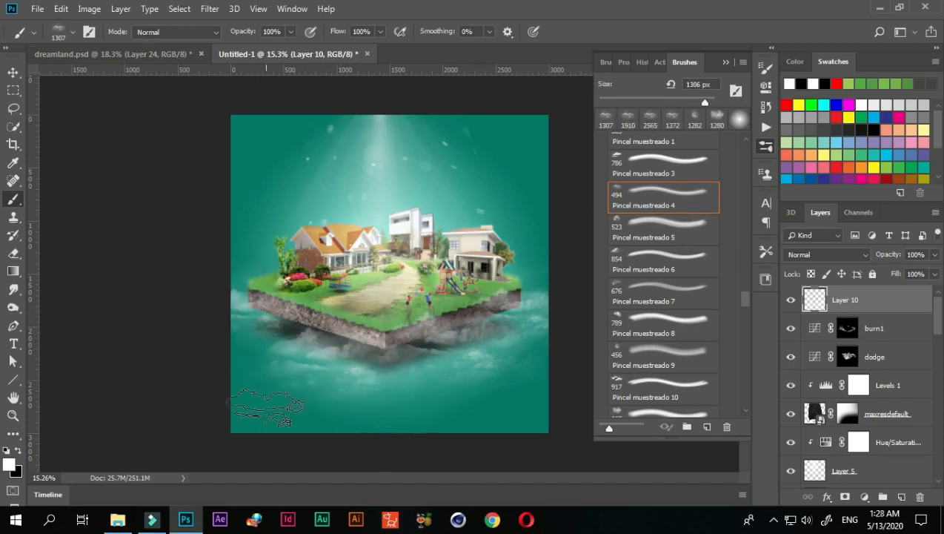
{"action": "left_click", "coordinate": [511, 256]}
{"action": "left_click", "coordinate": [256, 263]}
{"action": "left_click", "coordinate": [283, 234]}
{"action": "key", "text": "ctrl+z"}
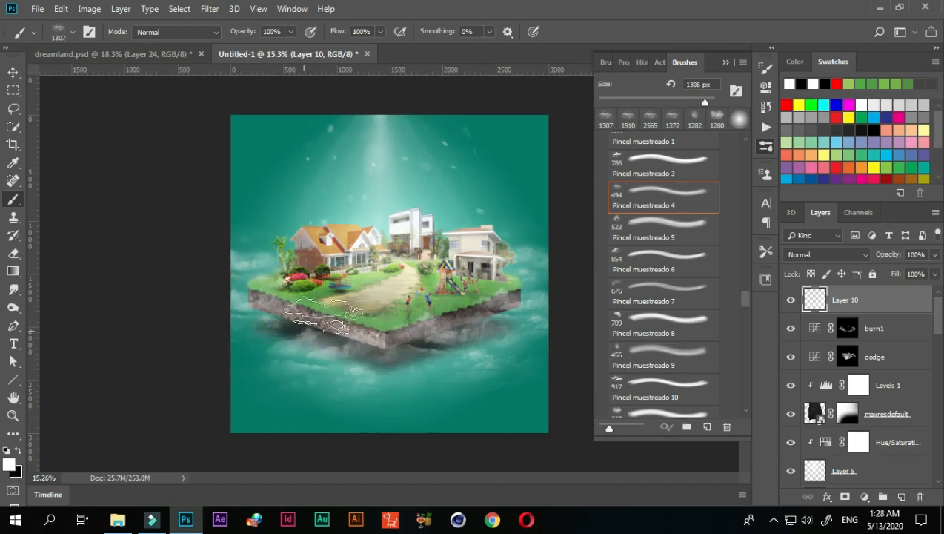
Step: Stamp smaller clouds around the rooftops and in the sky above the houses, and lower Layer 10's opacity to 68%
{"action": "left_click_drag", "start_coordinate": [360, 276], "coordinate": [295, 297]}
{"action": "left_click_drag", "start_coordinate": [298, 235], "coordinate": [308, 251]}
{"action": "left_click_drag", "start_coordinate": [439, 206], "coordinate": [453, 208]}
{"action": "left_click", "coordinate": [470, 215]}
{"action": "left_click", "coordinate": [335, 213]}
{"action": "left_click_drag", "start_coordinate": [371, 183], "coordinate": [389, 191]}
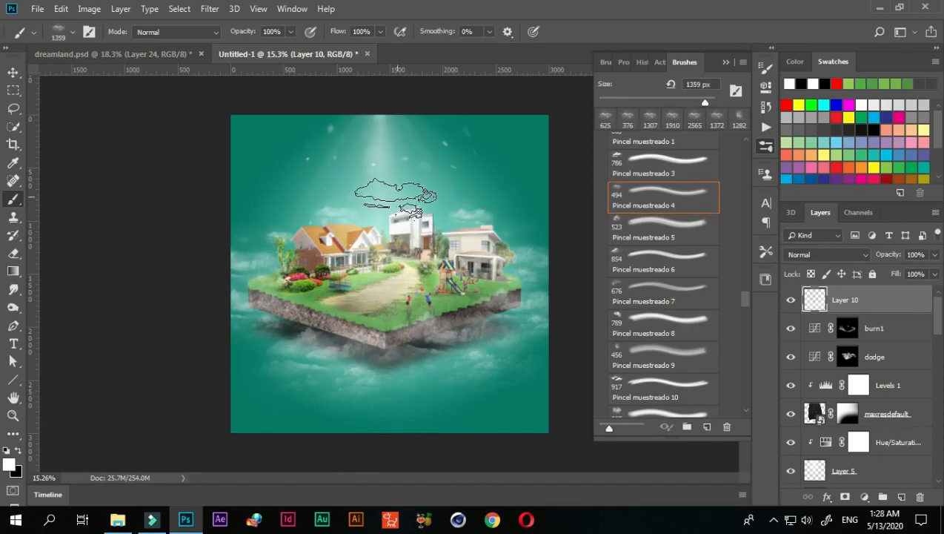
{"action": "left_click", "coordinate": [934, 254]}
{"action": "left_click_drag", "start_coordinate": [935, 271], "coordinate": [918, 274]}
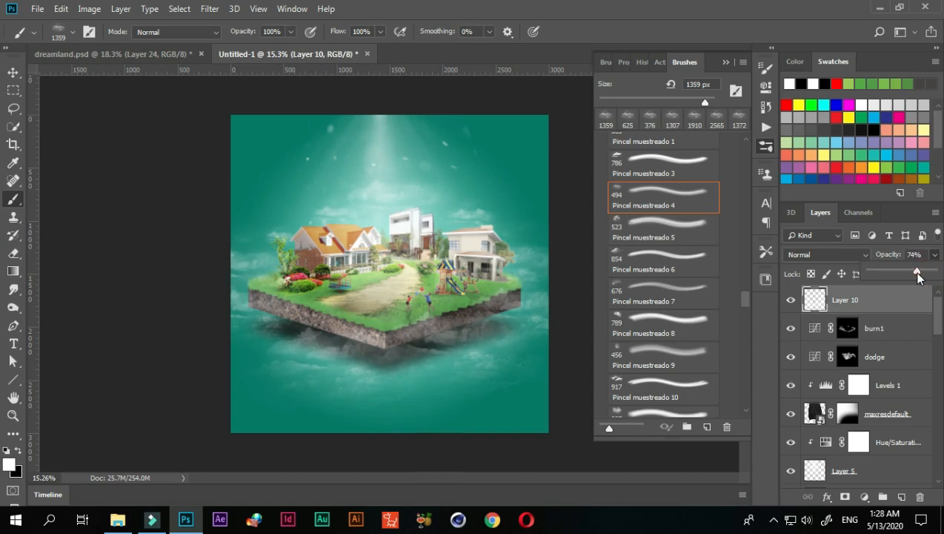
Step: Add a new layer and stamp one dense white cloud in the light rays above the houses with the 786 px Pincel muestreado 3 brush
{"action": "left_click", "coordinate": [901, 497]}
{"action": "left_click", "coordinate": [662, 164]}
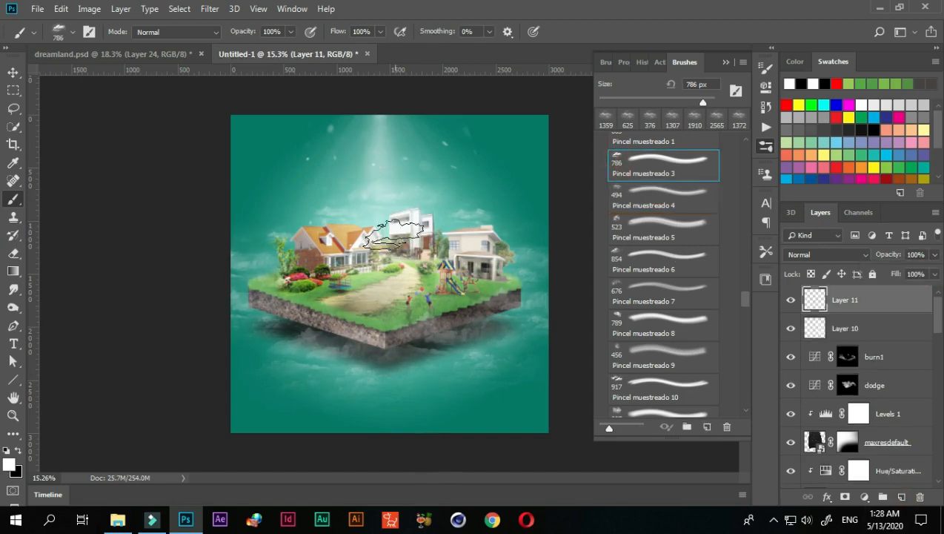
{"action": "scroll", "coordinate": [401, 185], "scroll_direction": "up", "scroll_amount": 2}
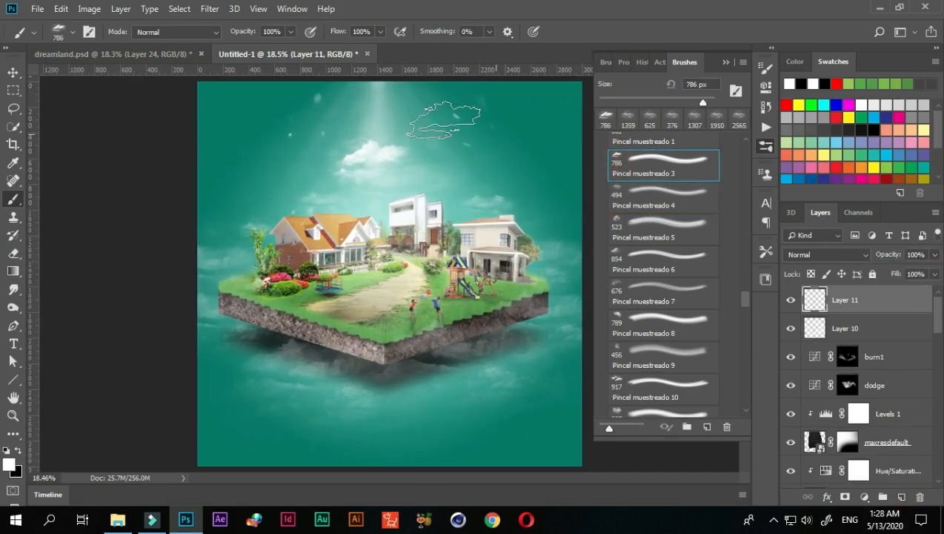
{"action": "left_click", "coordinate": [726, 62]}
{"action": "scroll", "coordinate": [444, 144], "scroll_direction": "down", "scroll_amount": 1}
Step: Place the sdeddd birds image from the project folder, scale it down and position the flock in the sky above the houses
{"action": "left_click", "coordinate": [118, 518]}
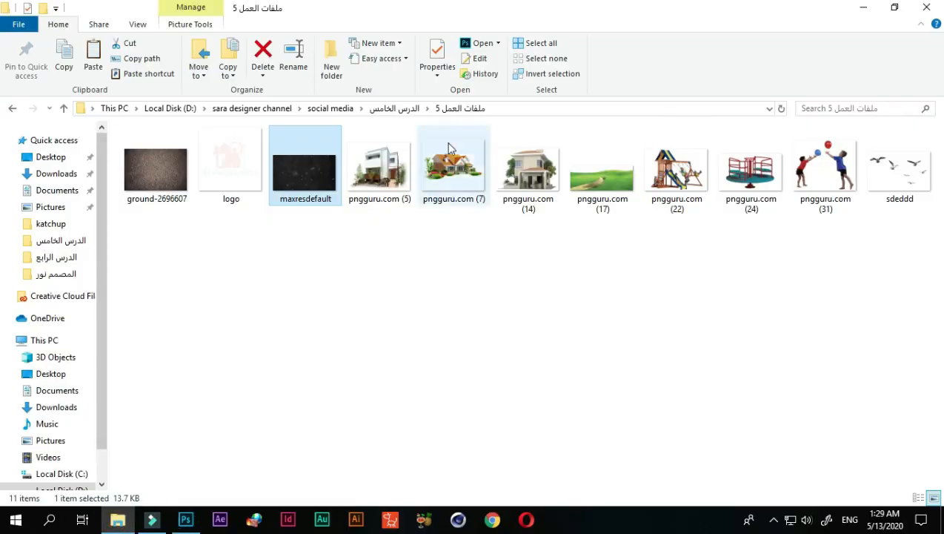
{"action": "left_click", "coordinate": [185, 519]}
{"action": "left_click_drag", "start_coordinate": [180, 513], "coordinate": [400, 281]}
{"action": "left_click_drag", "start_coordinate": [563, 164], "coordinate": [447, 239]}
{"action": "left_click_drag", "start_coordinate": [382, 269], "coordinate": [425, 191]}
{"action": "left_click", "coordinate": [484, 31]}
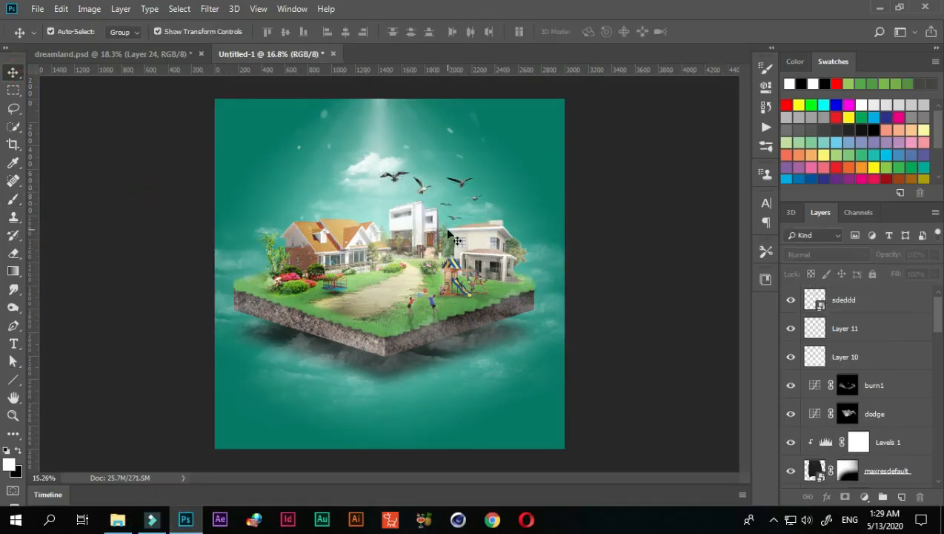
Step: Review the birds and clouds at different magnifications and inspect the opacity of the cloud layer, Layer 10
{"action": "scroll", "coordinate": [439, 360], "scroll_direction": "down", "scroll_amount": 1}
{"action": "scroll", "coordinate": [439, 361], "scroll_direction": "up", "scroll_amount": 2}
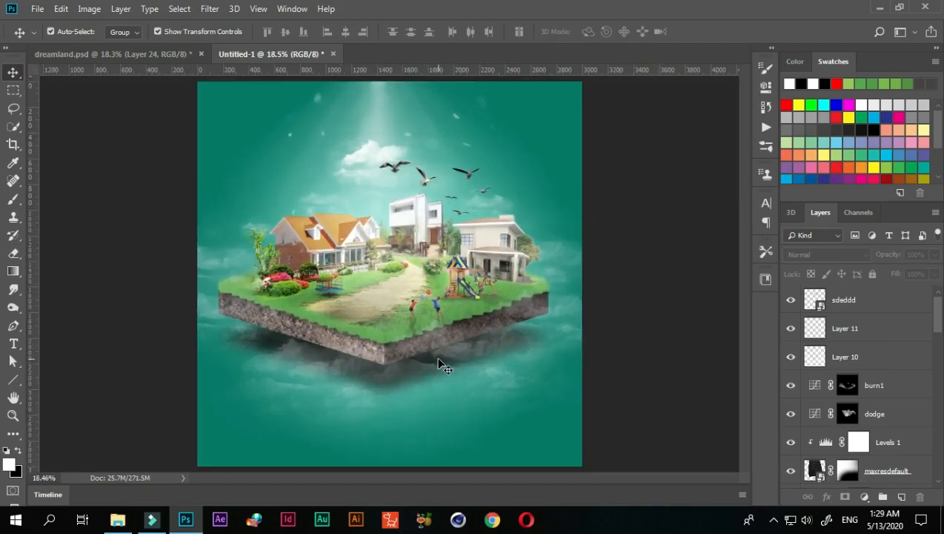
{"action": "scroll", "coordinate": [415, 297], "scroll_direction": "down", "scroll_amount": 1}
{"action": "left_click", "coordinate": [837, 330]}
{"action": "left_click", "coordinate": [845, 357]}
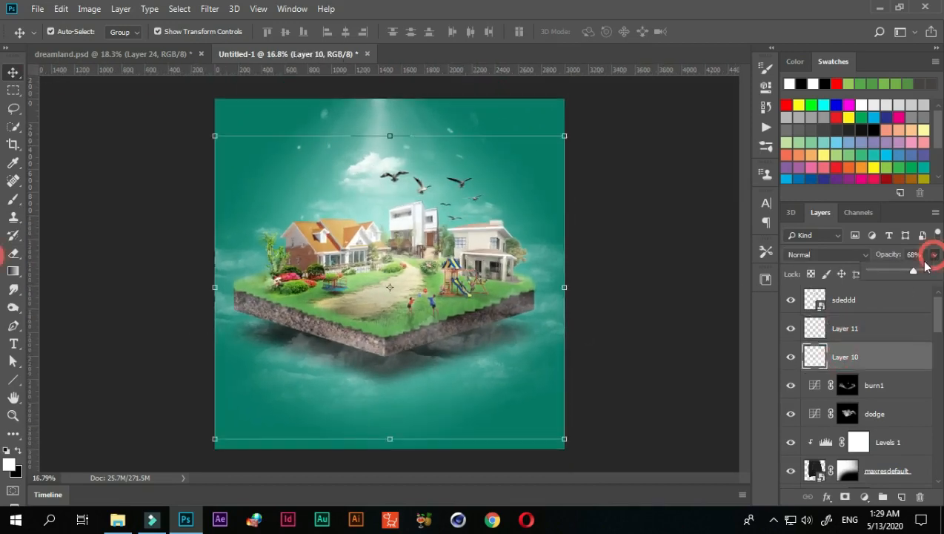
{"action": "left_click", "coordinate": [644, 323]}
Step: Place the dreams city logo from the project folder, scaled to 3.29%, in the artwork's upper-left corner
{"action": "left_click", "coordinate": [120, 525]}
{"action": "left_click_drag", "start_coordinate": [231, 162], "coordinate": [287, 153]}
{"action": "left_click_drag", "start_coordinate": [564, 99], "coordinate": [401, 233]}
{"action": "left_click_drag", "start_coordinate": [389, 273], "coordinate": [247, 124]}
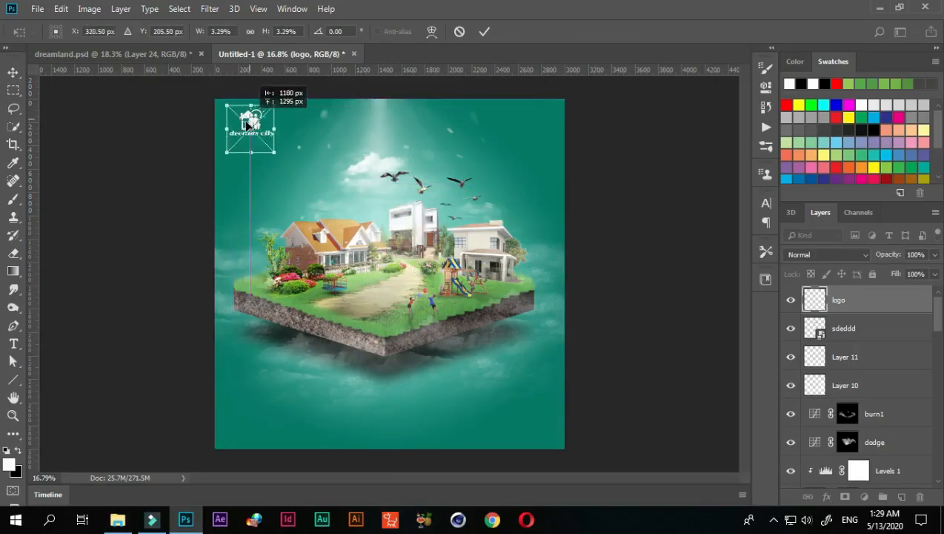
{"action": "scroll", "coordinate": [247, 124], "scroll_direction": "up", "scroll_amount": 3}
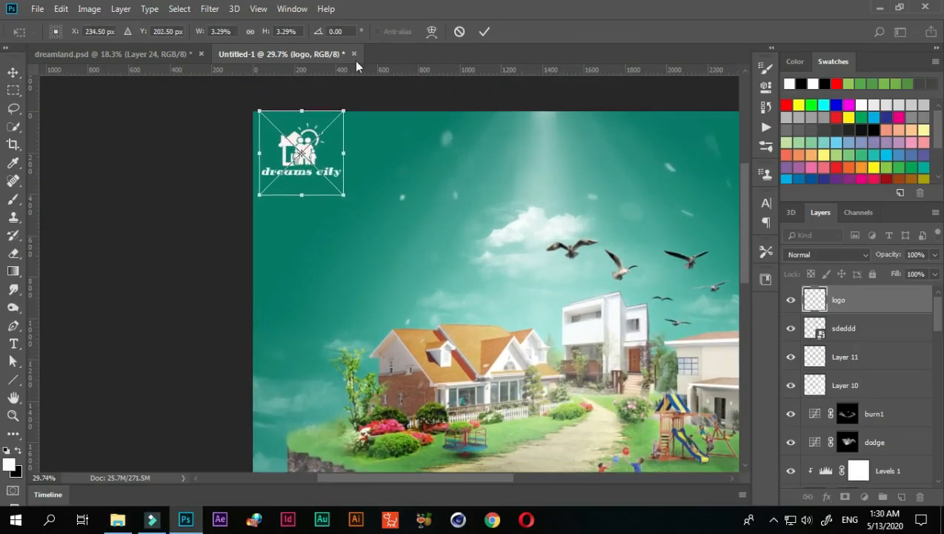
{"action": "key", "text": "Return"}
Step: Fine-tune the logo's size with Free Transform and shift it slightly away from the artwork's left edge
{"action": "key", "text": "ctrl+0"}
{"action": "scroll", "coordinate": [285, 113], "scroll_direction": "down", "scroll_amount": 2}
{"action": "scroll", "coordinate": [285, 113], "scroll_direction": "up", "scroll_amount": 4}
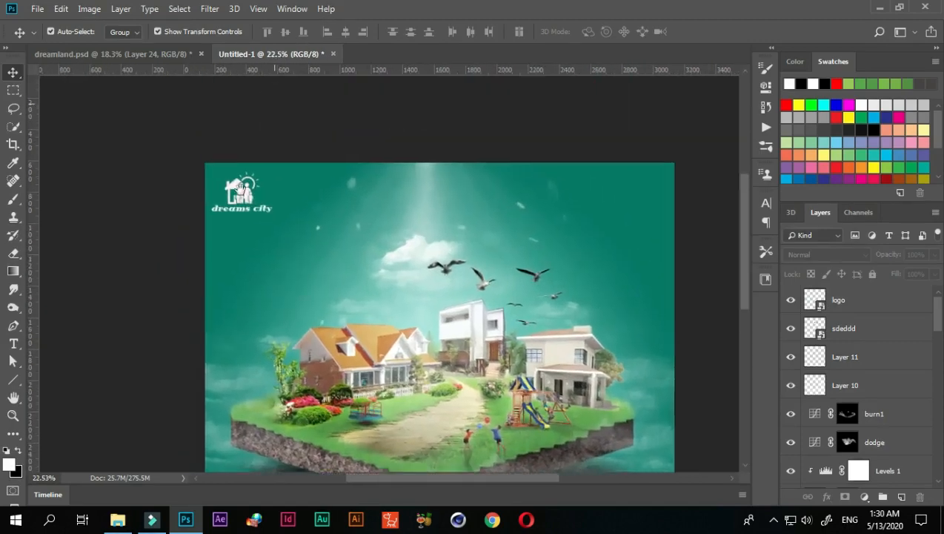
{"action": "left_click", "coordinate": [285, 185]}
{"action": "key", "text": "ctrl+t"}
{"action": "left_click_drag", "start_coordinate": [286, 167], "coordinate": [291, 162]}
{"action": "key", "text": "Return"}
{"action": "left_click", "coordinate": [357, 130]}
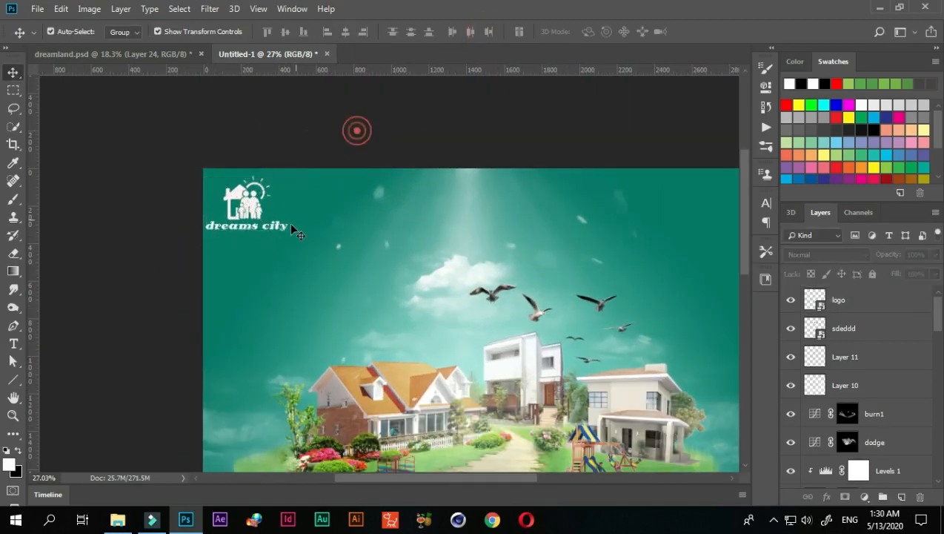
{"action": "scroll", "coordinate": [282, 220], "scroll_direction": "down", "scroll_amount": 2}
{"action": "left_click_drag", "start_coordinate": [239, 214], "coordinate": [245, 214]}
{"action": "left_click", "coordinate": [331, 143]}
{"action": "scroll", "coordinate": [467, 335], "scroll_direction": "down", "scroll_amount": 2}
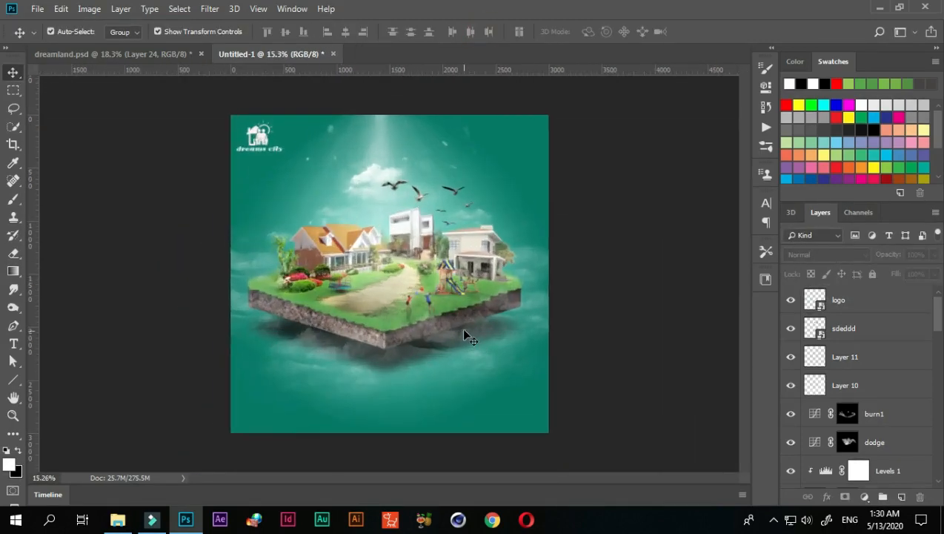
Step: Compare the composite with the finished dreamland.psd reference design
{"action": "left_click", "coordinate": [84, 53]}
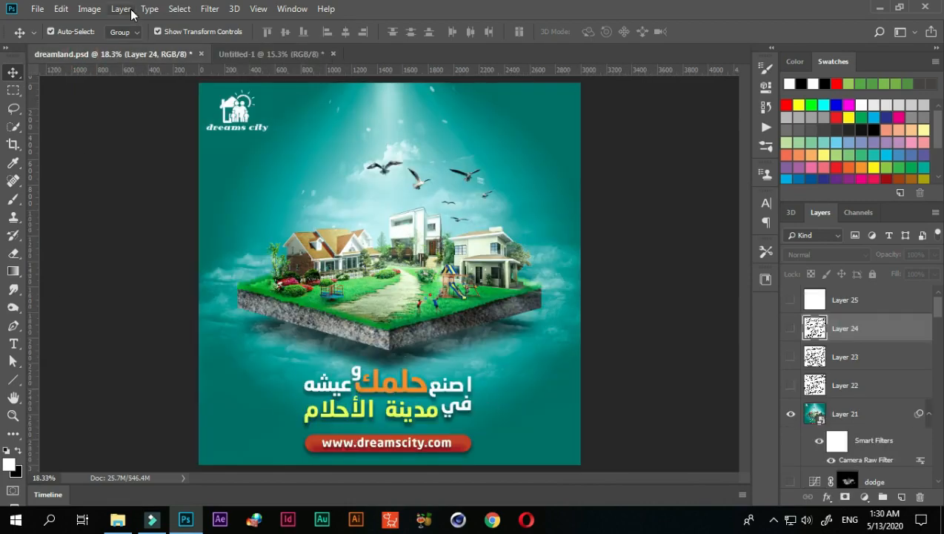
{"action": "left_click", "coordinate": [268, 54]}
{"action": "scroll", "coordinate": [405, 204], "scroll_direction": "down", "scroll_amount": 1}
{"action": "scroll", "coordinate": [522, 354], "scroll_direction": "up", "scroll_amount": 2}
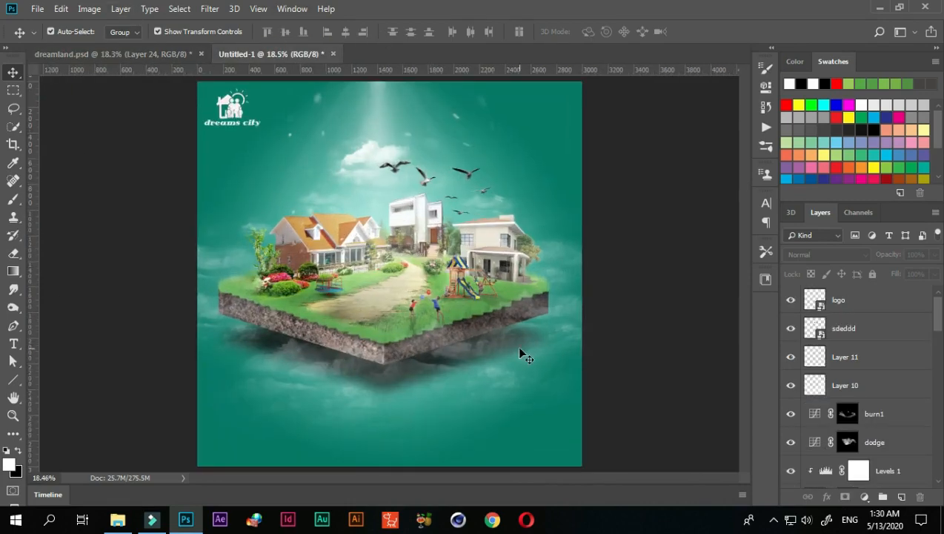
Step: Add the white word "اصنع" in Neo Sans Arabic Bold below the island and enlarge it to about 35.28 pt
{"action": "left_click", "coordinate": [13, 344]}
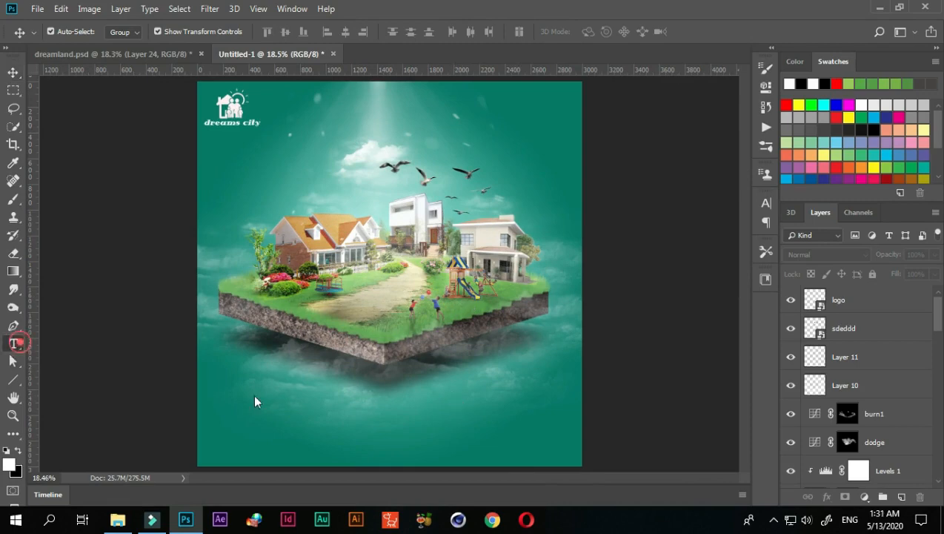
{"action": "left_click", "coordinate": [491, 398]}
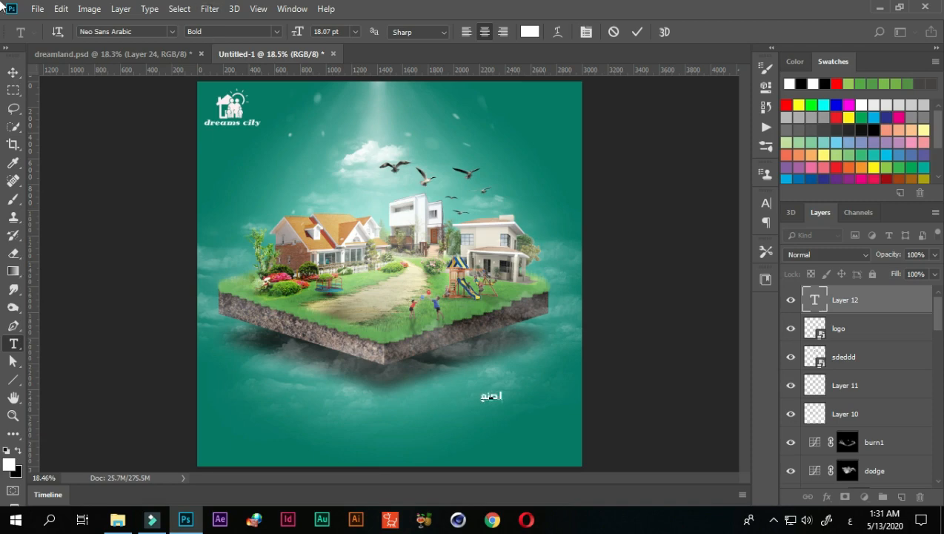
{"action": "left_click", "coordinate": [12, 72]}
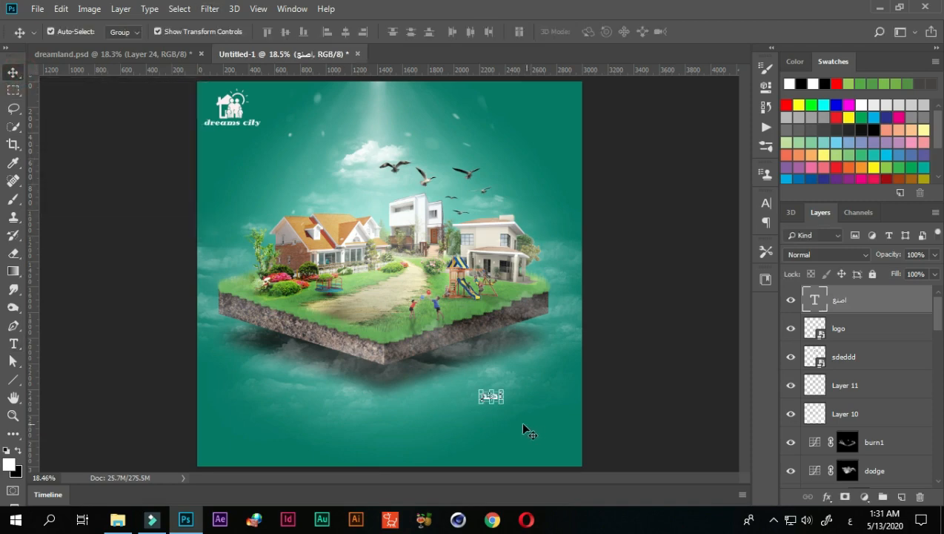
{"action": "scroll", "coordinate": [481, 399], "scroll_direction": "up", "scroll_amount": 3}
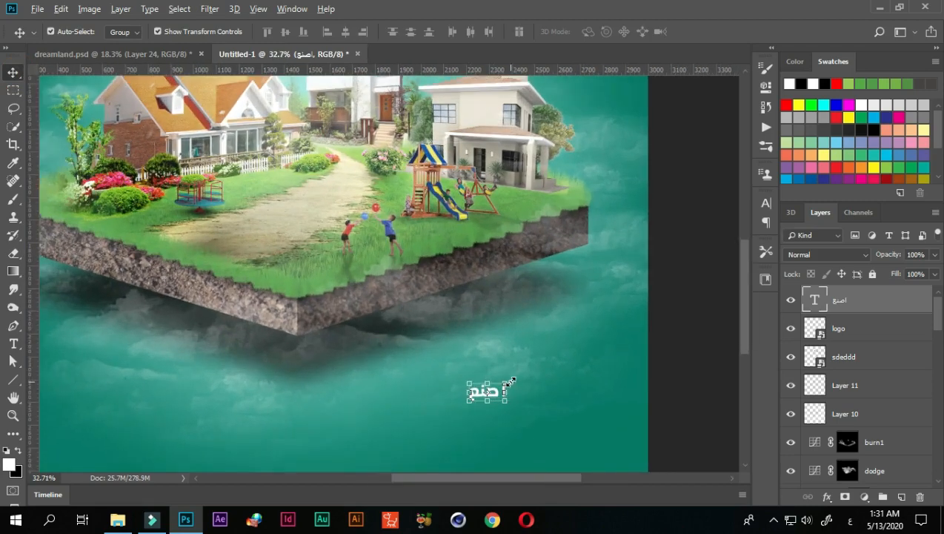
{"action": "left_click_drag", "start_coordinate": [507, 383], "coordinate": [524, 370]}
{"action": "left_click", "coordinate": [626, 31]}
{"action": "scroll", "coordinate": [474, 434], "scroll_direction": "down", "scroll_amount": 2}
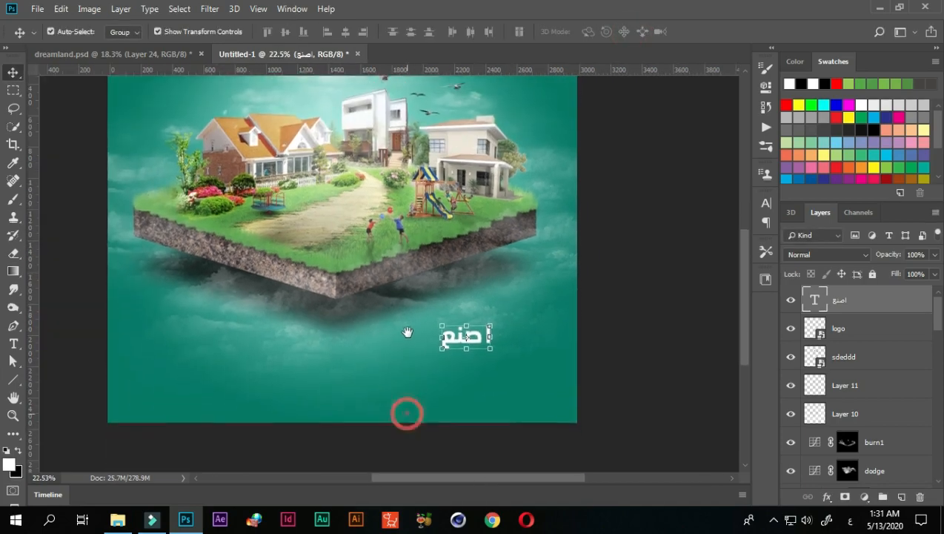
Step: Duplicate the word "اصنع" into five copies, arranged in two rows below the island
{"action": "left_click_drag", "start_coordinate": [407, 413], "coordinate": [241, 319]}
{"action": "scroll", "coordinate": [460, 320], "scroll_direction": "up", "scroll_amount": 1}
{"action": "left_click_drag", "start_coordinate": [244, 319], "coordinate": [478, 363]}
{"action": "left_click_drag", "start_coordinate": [476, 363], "coordinate": [347, 370]}
Step: Change the three copies in the upper row to "حلمك", "و" and "عيشه"
{"action": "left_click", "coordinate": [18, 344]}
{"action": "double_click", "coordinate": [387, 317]}
{"action": "type", "text": "حلمك"}
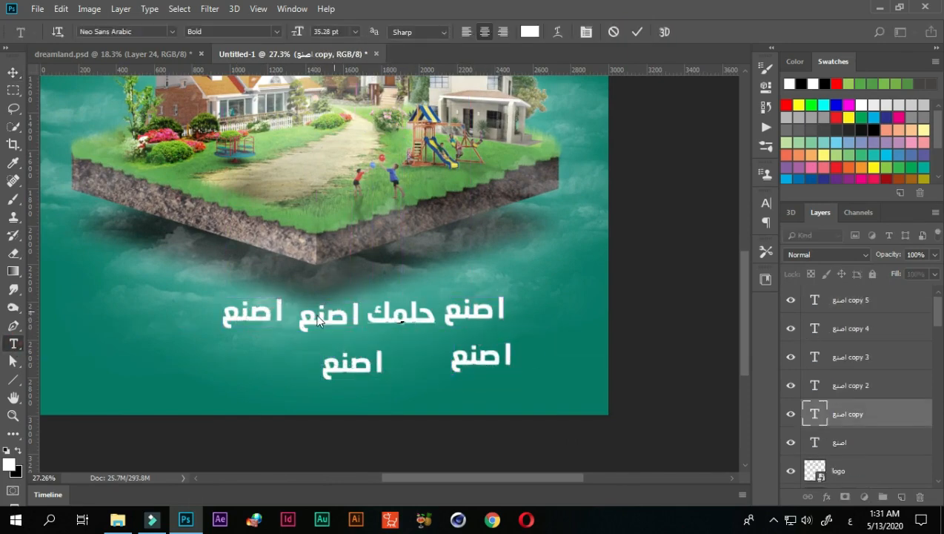
{"action": "left_click", "coordinate": [637, 32]}
{"action": "double_click", "coordinate": [326, 317]}
{"action": "type", "text": "و"}
{"action": "left_click", "coordinate": [638, 32]}
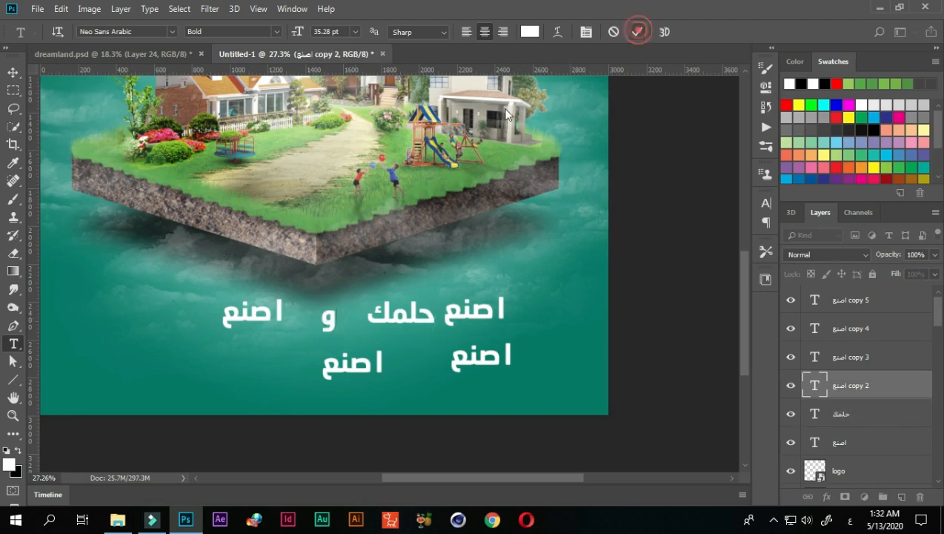
{"action": "double_click", "coordinate": [280, 311]}
{"action": "type", "text": "عيشه"}
{"action": "left_click", "coordinate": [637, 32]}
Step: Change the two copies in the lower row to "في" and "مدينة الأحلام"
{"action": "double_click", "coordinate": [482, 356]}
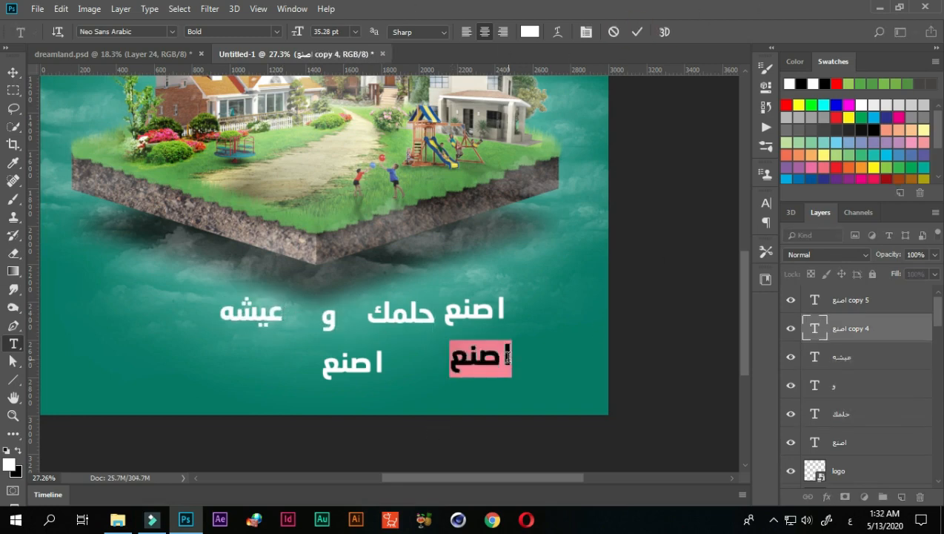
{"action": "type", "text": "في"}
{"action": "left_click", "coordinate": [638, 32]}
{"action": "double_click", "coordinate": [355, 362]}
{"action": "type", "text": "مدينة الأ"}
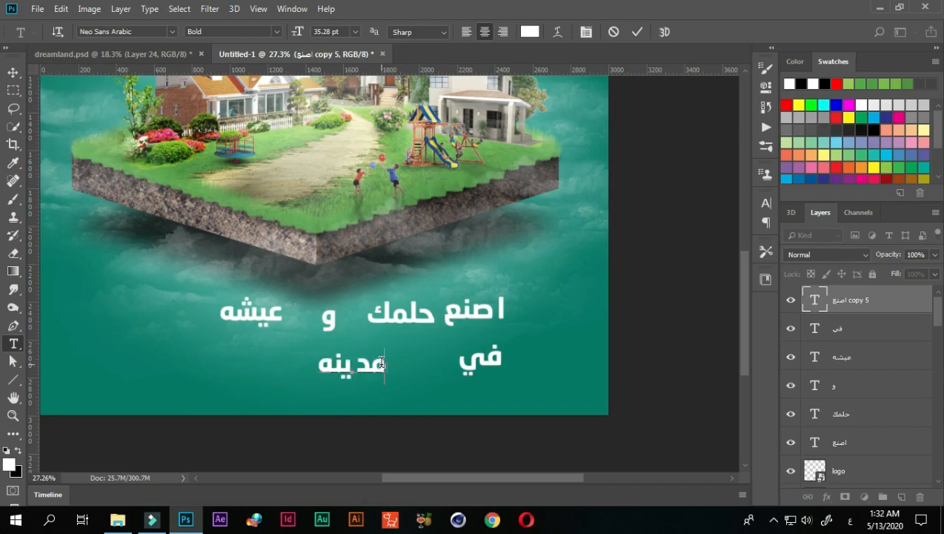
{"action": "type", "text": "حلام"}
{"action": "left_click", "coordinate": [637, 32]}
Step: Add a vertical guide at the right edge of "اصنع" and move "في" up against it, directly beneath that word
{"action": "key", "text": "v"}
{"action": "scroll", "coordinate": [402, 371], "scroll_direction": "down", "scroll_amount": 1}
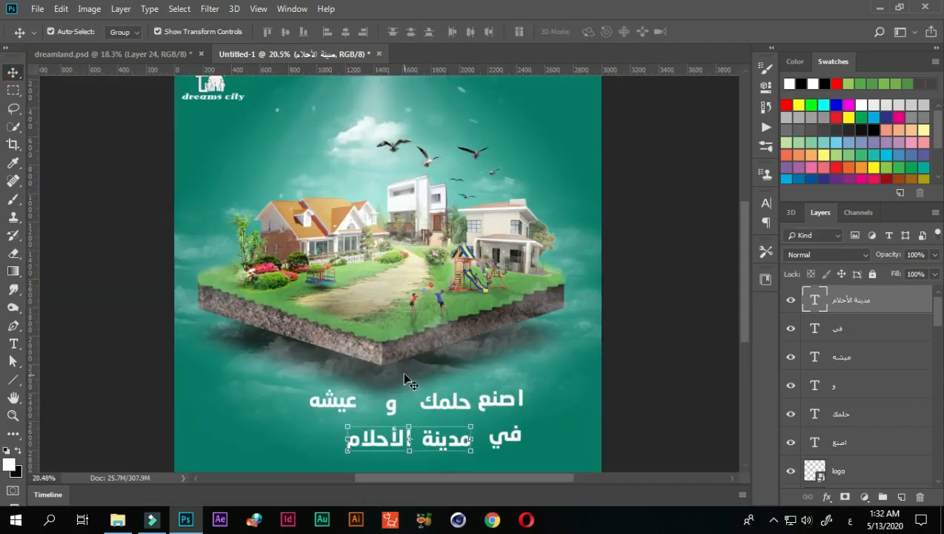
{"action": "left_click_drag", "start_coordinate": [31, 342], "coordinate": [457, 342]}
{"action": "scroll", "coordinate": [457, 337], "scroll_direction": "up", "scroll_amount": 3}
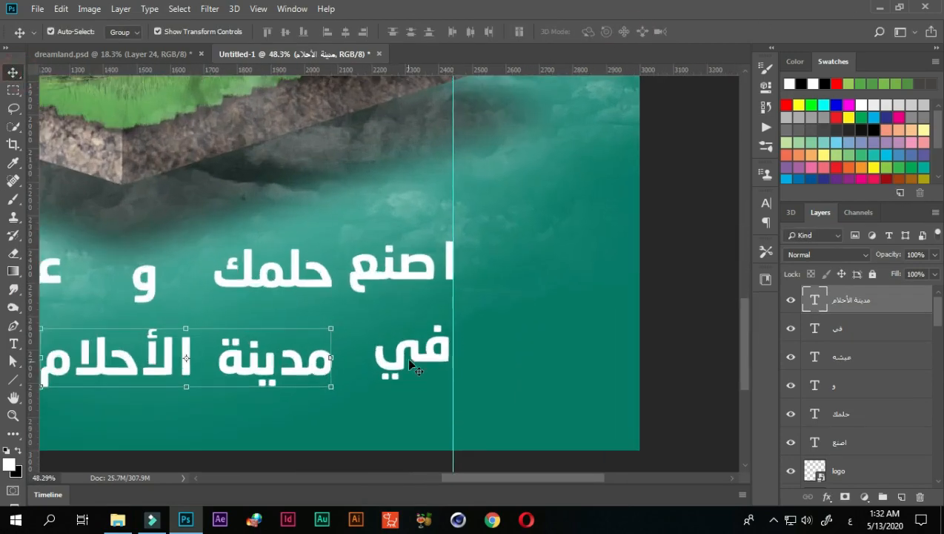
{"action": "left_click_drag", "start_coordinate": [406, 357], "coordinate": [417, 324]}
Step: Enlarge "حلمك" to about 150% beside "اصنع" and line the two words up on a horizontal guide along their lower edge
{"action": "left_click", "coordinate": [314, 278]}
{"action": "left_click_drag", "start_coordinate": [333, 244], "coordinate": [364, 223]}
{"action": "left_click_drag", "start_coordinate": [319, 281], "coordinate": [303, 272]}
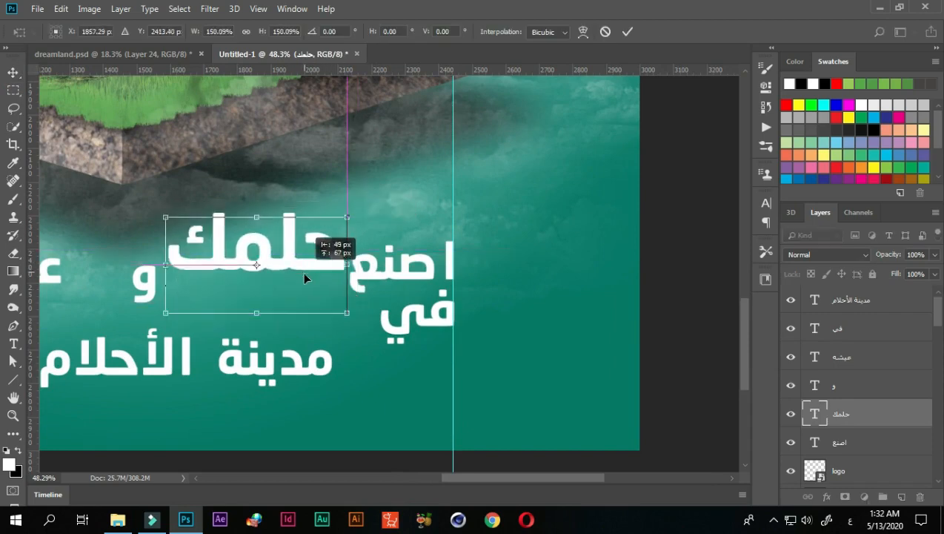
{"action": "left_click", "coordinate": [629, 32]}
{"action": "left_click_drag", "start_coordinate": [567, 69], "coordinate": [400, 267]}
{"action": "scroll", "coordinate": [416, 286], "scroll_direction": "up", "scroll_amount": 2}
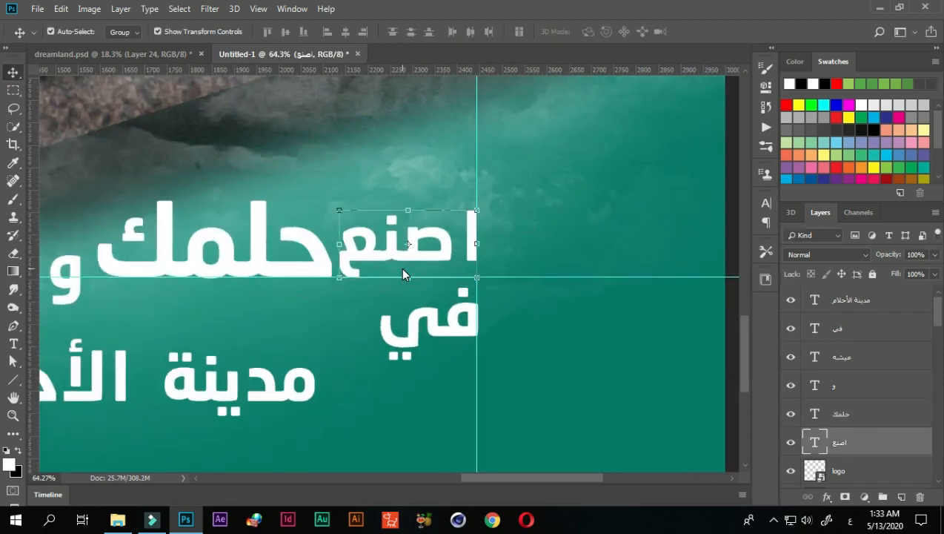
{"action": "scroll", "coordinate": [132, 231], "scroll_direction": "down", "scroll_amount": 3}
Step: Tuck "و" above the left end of "حلمك" and move "عيشه" close beside it to complete the headline's upper row
{"action": "left_click_drag", "start_coordinate": [105, 246], "coordinate": [283, 198]}
{"action": "scroll", "coordinate": [251, 242], "scroll_direction": "up", "scroll_amount": 2}
{"action": "scroll", "coordinate": [190, 255], "scroll_direction": "down", "scroll_amount": 3}
{"action": "left_click_drag", "start_coordinate": [134, 252], "coordinate": [204, 250]}
{"action": "scroll", "coordinate": [205, 276], "scroll_direction": "up", "scroll_amount": 3}
{"action": "scroll", "coordinate": [206, 276], "scroll_direction": "down", "scroll_amount": 4}
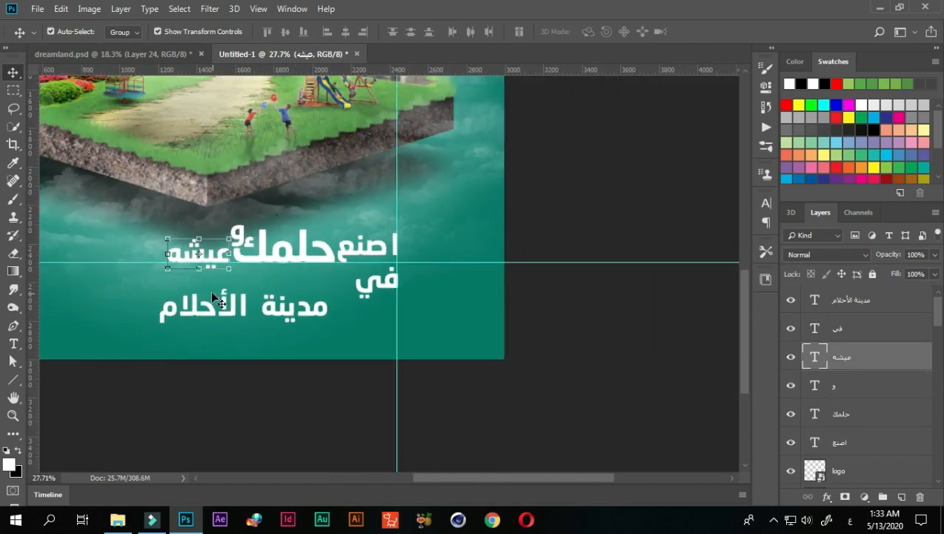
Step: Add a vertical guide at the left edge of "عيشه" and scale "مدينة الأحلام" to about 110% between it and "في"
{"action": "left_click_drag", "start_coordinate": [33, 288], "coordinate": [172, 286]}
{"action": "scroll", "coordinate": [182, 294], "scroll_direction": "up", "scroll_amount": 6}
{"action": "left_click_drag", "start_coordinate": [360, 323], "coordinate": [388, 286]}
{"action": "left_click_drag", "start_coordinate": [465, 247], "coordinate": [479, 237]}
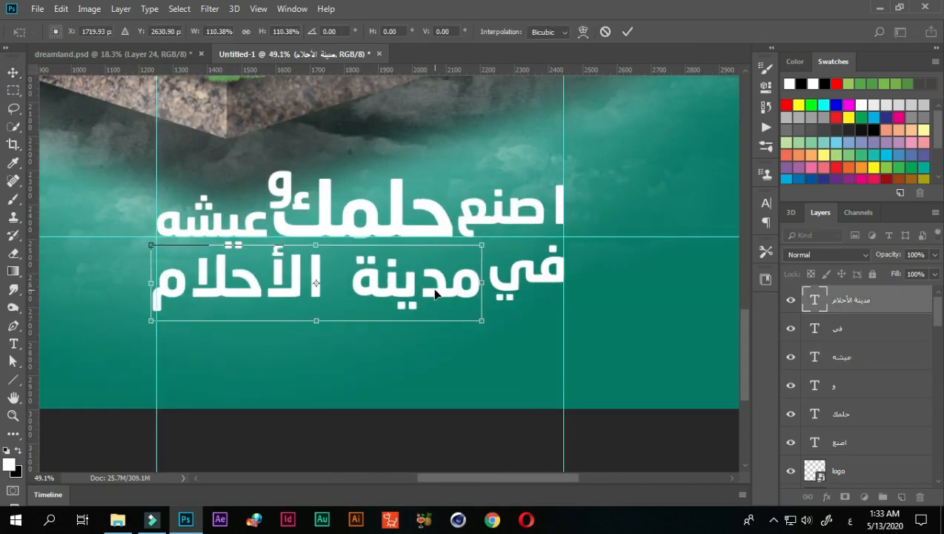
{"action": "left_click_drag", "start_coordinate": [435, 294], "coordinate": [438, 293]}
{"action": "left_click_drag", "start_coordinate": [486, 244], "coordinate": [483, 247]}
Step: Set a horizontal guide along the baseline of "مدينة الأحلام", apply its scaling and check "في" against the guide
{"action": "left_click_drag", "start_coordinate": [452, 70], "coordinate": [460, 298]}
{"action": "key", "text": "Return"}
{"action": "left_click", "coordinate": [535, 278]}
{"action": "scroll", "coordinate": [358, 283], "scroll_direction": "up", "scroll_amount": 3}
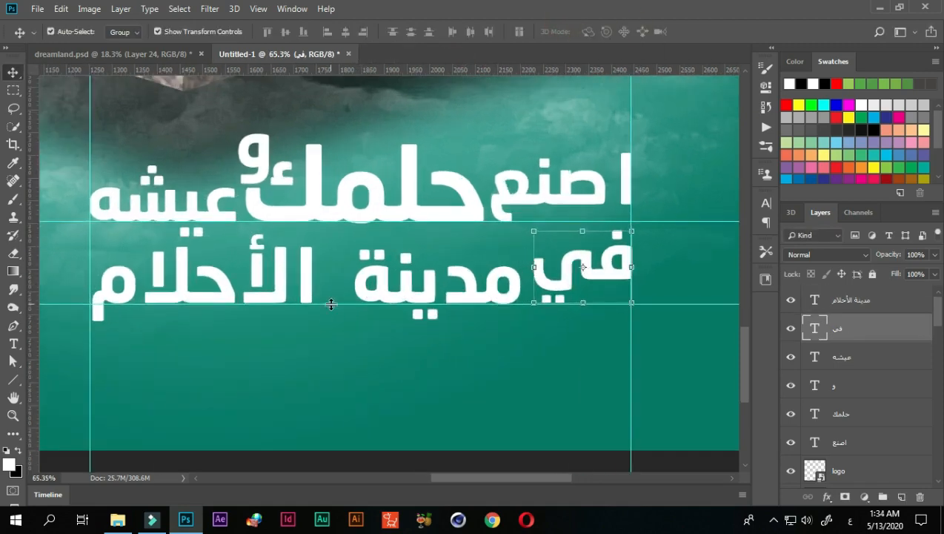
{"action": "left_click", "coordinate": [261, 303]}
{"action": "scroll", "coordinate": [311, 304], "scroll_direction": "down", "scroll_amount": 4}
Step: Recolor the word "حلمك" orange
{"action": "left_click", "coordinate": [766, 202]}
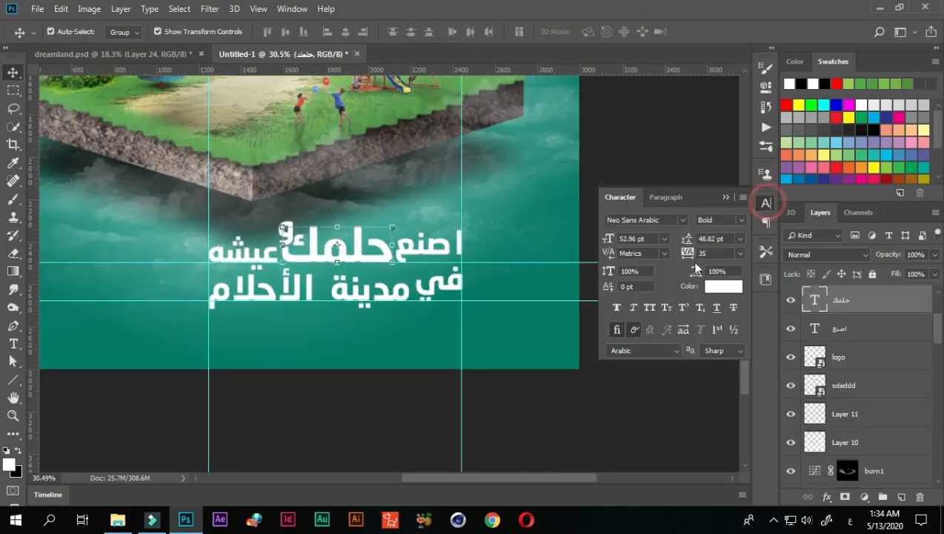
{"action": "left_click", "coordinate": [696, 266]}
{"action": "left_click", "coordinate": [731, 338]}
{"action": "left_click_drag", "start_coordinate": [698, 191], "coordinate": [714, 183]}
{"action": "key", "text": "Return"}
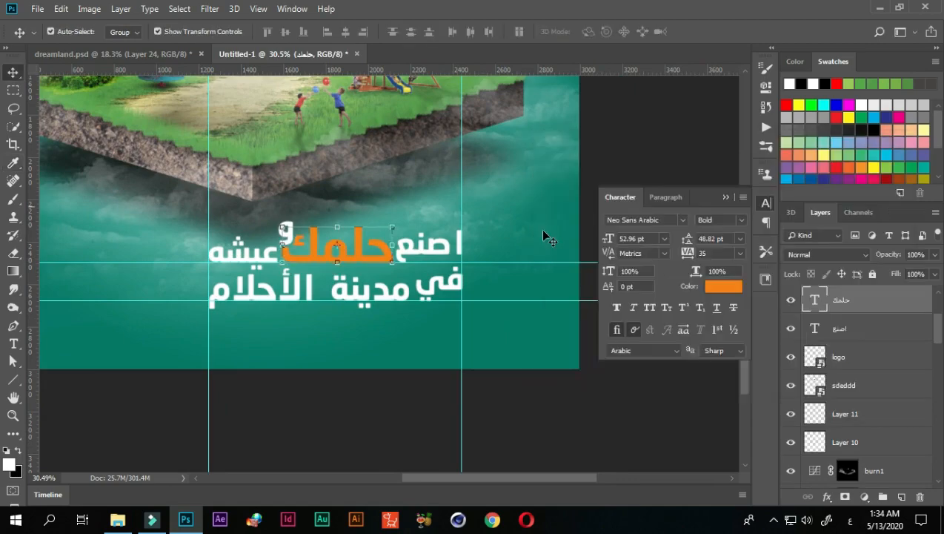
Step: Recolor the phrase "مدينة الأحلام" yellow
{"action": "scroll", "coordinate": [364, 339], "scroll_direction": "down", "scroll_amount": 4}
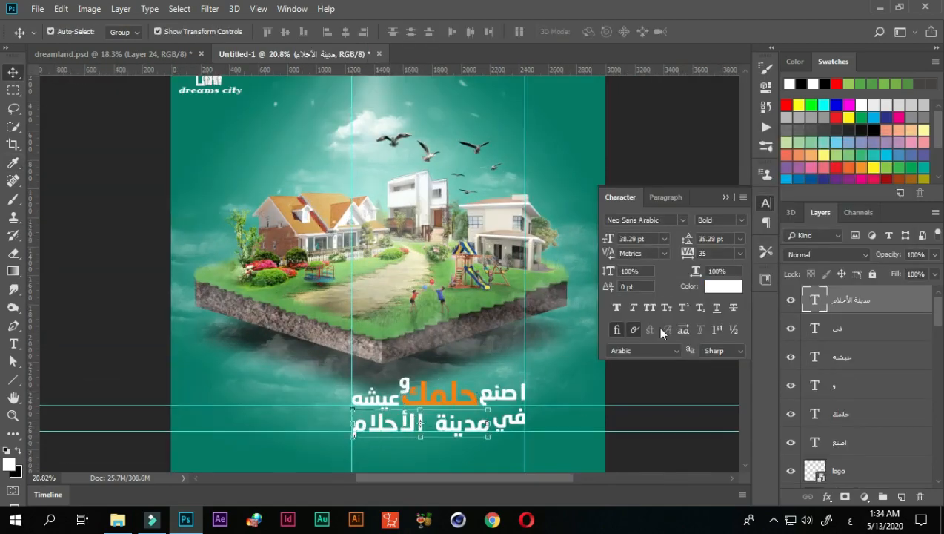
{"action": "left_click", "coordinate": [724, 286]}
{"action": "key", "text": "Return"}
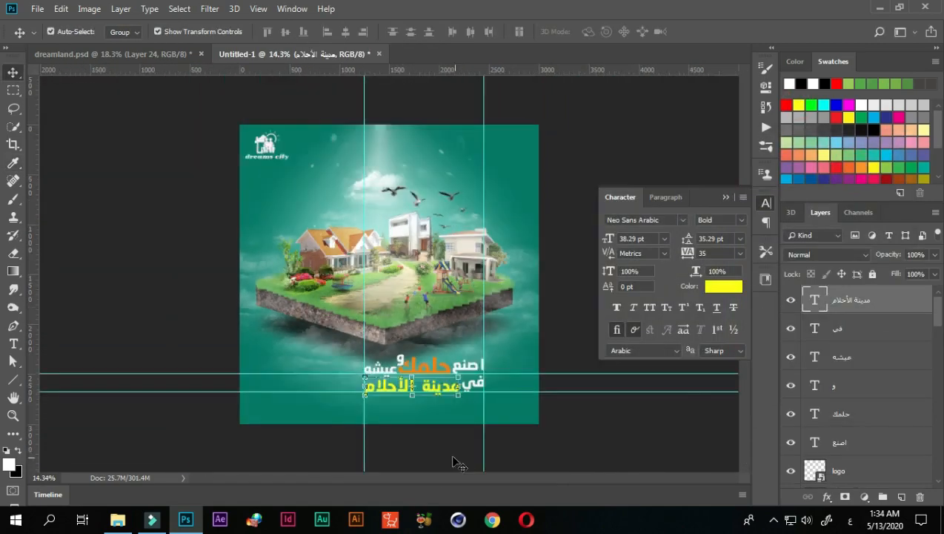
Step: Group the six headline text layers and clear all guides from the document
{"action": "scroll", "coordinate": [373, 256], "scroll_direction": "up", "scroll_amount": 2}
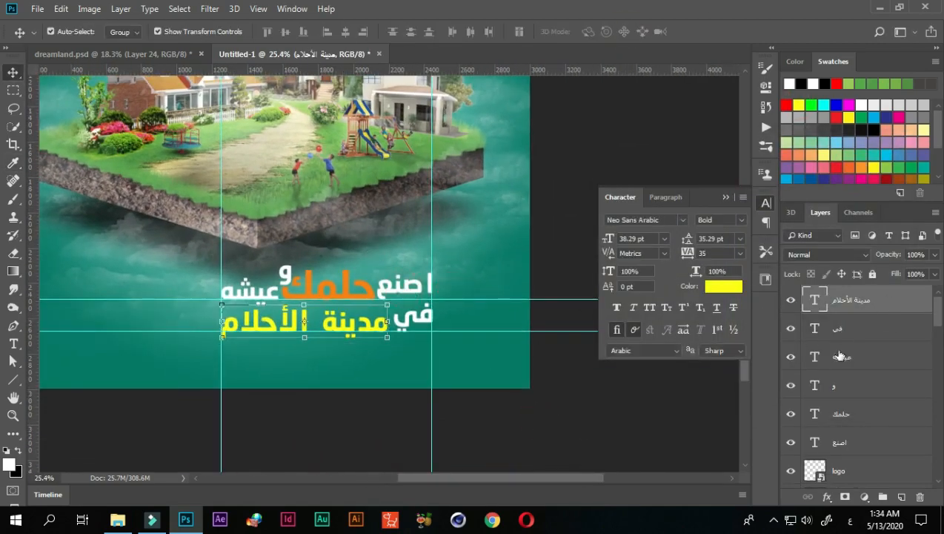
{"action": "left_click", "coordinate": [837, 442], "text": "shift"}
{"action": "key", "text": "ctrl+g"}
{"action": "scroll", "coordinate": [390, 275], "scroll_direction": "down", "scroll_amount": 5}
{"action": "left_click", "coordinate": [258, 8]}
{"action": "left_click", "coordinate": [288, 333]}
{"action": "scroll", "coordinate": [498, 425], "scroll_direction": "down", "scroll_amount": 1}
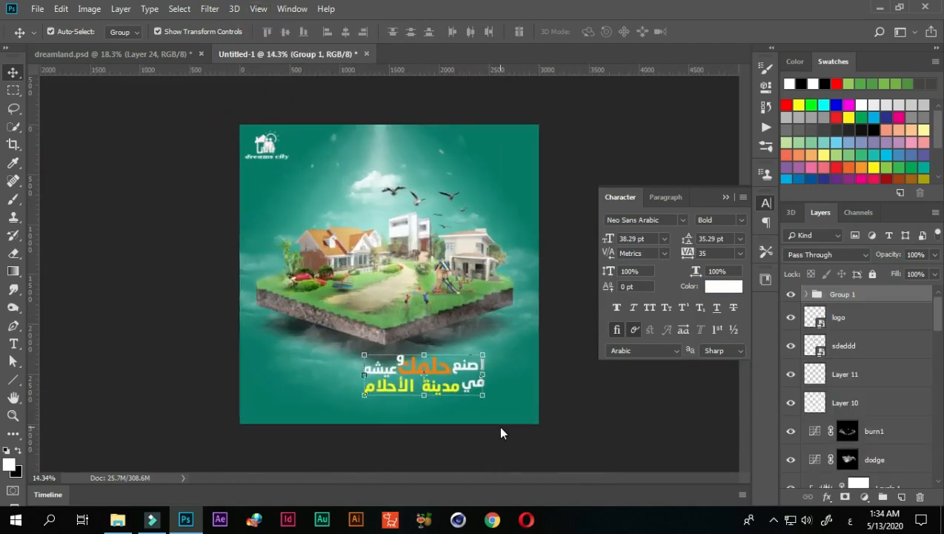
Step: Review the whole composition with the colored headline at different magnifications
{"action": "scroll", "coordinate": [495, 437], "scroll_direction": "down", "scroll_amount": 4}
{"action": "scroll", "coordinate": [495, 437], "scroll_direction": "up", "scroll_amount": 4}
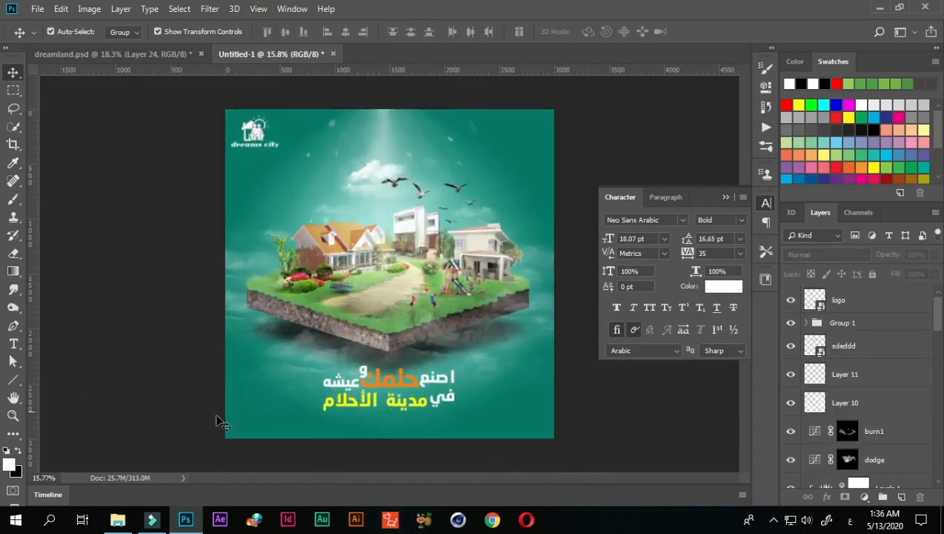
{"action": "scroll", "coordinate": [381, 437], "scroll_direction": "down", "scroll_amount": 4}
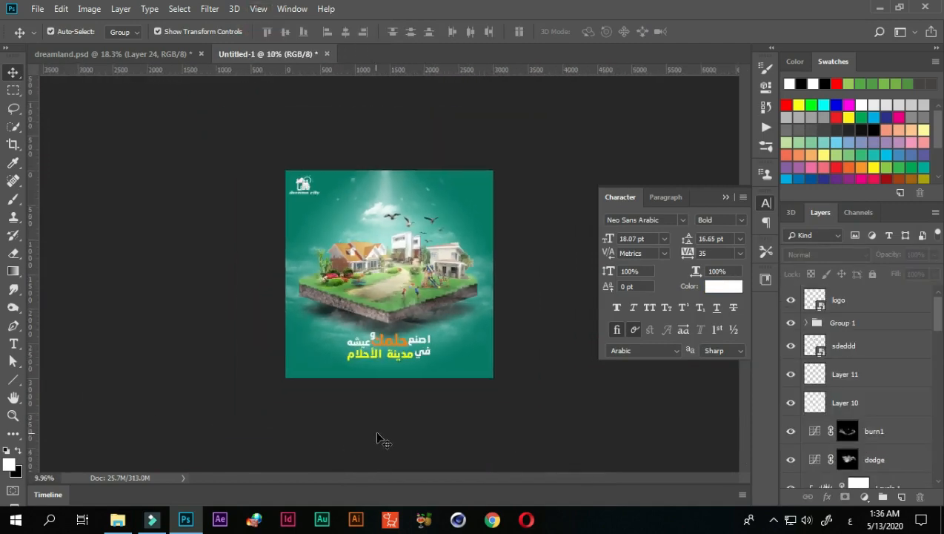
{"action": "scroll", "coordinate": [426, 433], "scroll_direction": "up", "scroll_amount": 4}
{"action": "scroll", "coordinate": [426, 433], "scroll_direction": "up", "scroll_amount": 1}
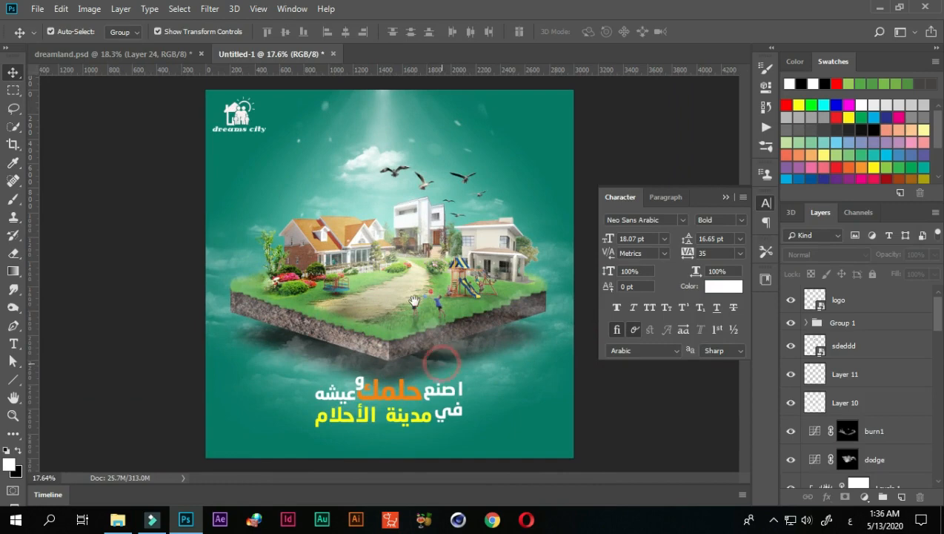
{"action": "scroll", "coordinate": [419, 363], "scroll_direction": "up", "scroll_amount": 1}
Step: Add vertical guides at both edges of the headline and draw a rectangle about 1194 × 142 px between them, beneath the text
{"action": "left_click_drag", "start_coordinate": [419, 362], "coordinate": [339, 212]}
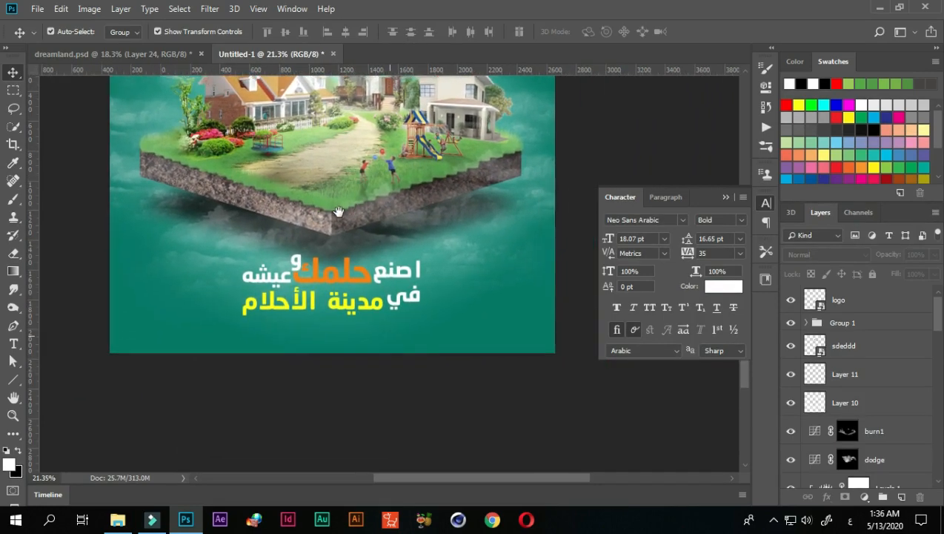
{"action": "left_click_drag", "start_coordinate": [13, 379], "coordinate": [55, 378]}
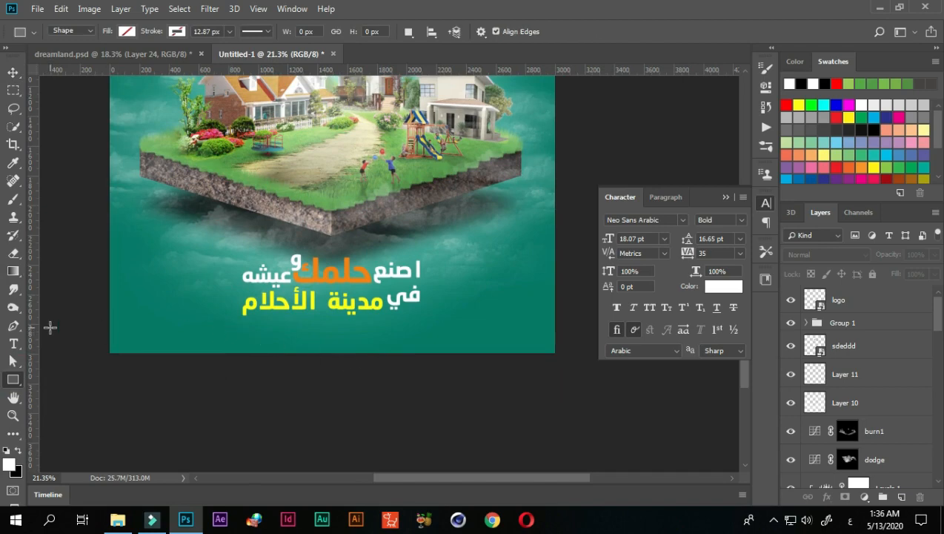
{"action": "left_click_drag", "start_coordinate": [34, 323], "coordinate": [242, 434]}
{"action": "left_click_drag", "start_coordinate": [39, 345], "coordinate": [420, 348]}
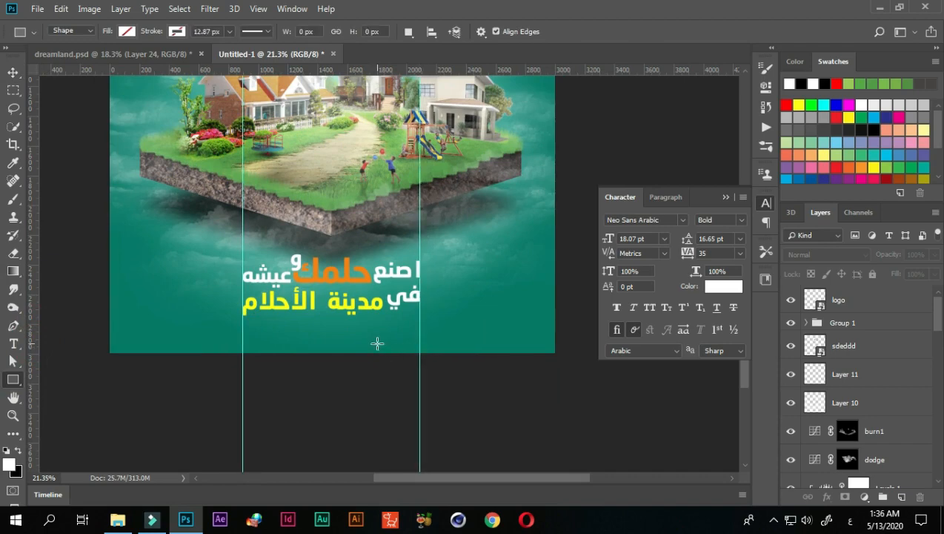
{"action": "scroll", "coordinate": [375, 344], "scroll_direction": "up", "scroll_amount": 2}
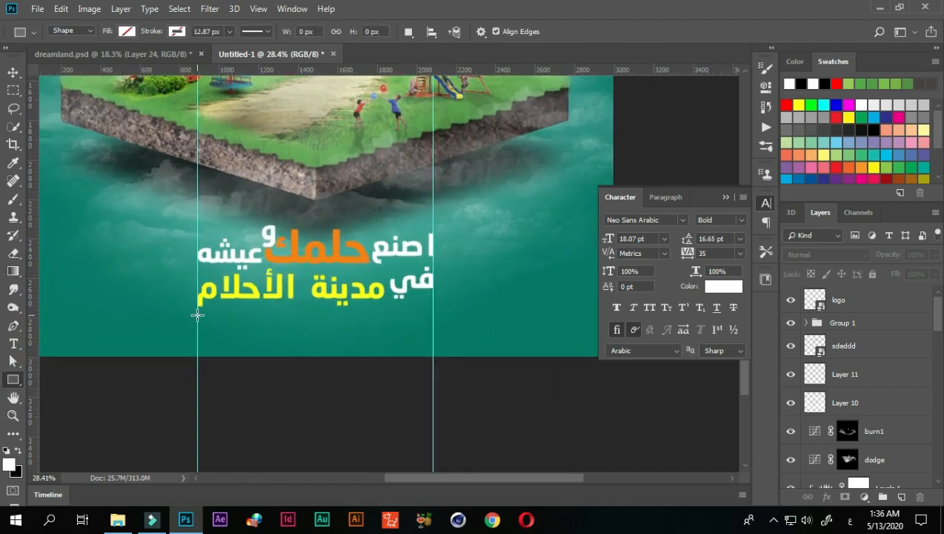
{"action": "left_click_drag", "start_coordinate": [197, 315], "coordinate": [432, 343]}
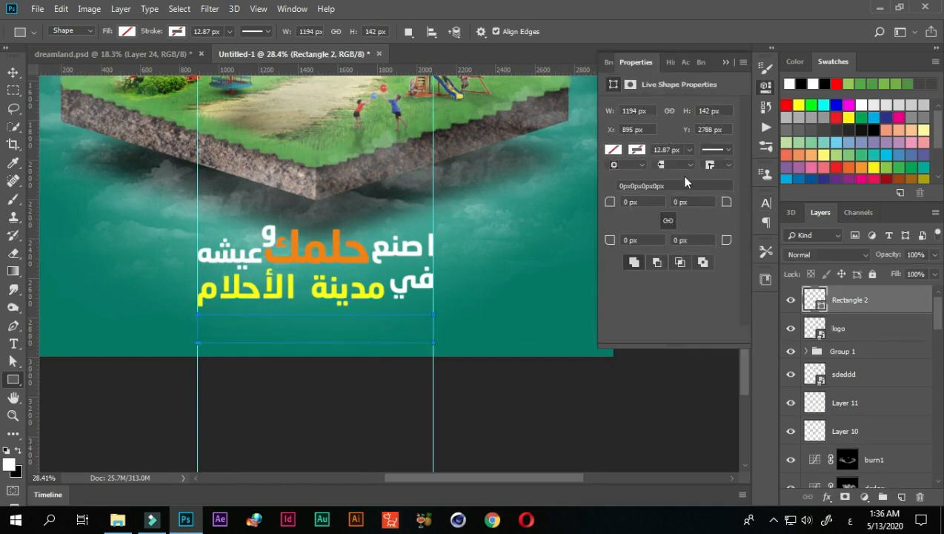
Step: Fill the rectangle with the crimson bc1e32 sampled from the flowers in front of the brick house
{"action": "left_click", "coordinate": [614, 151]}
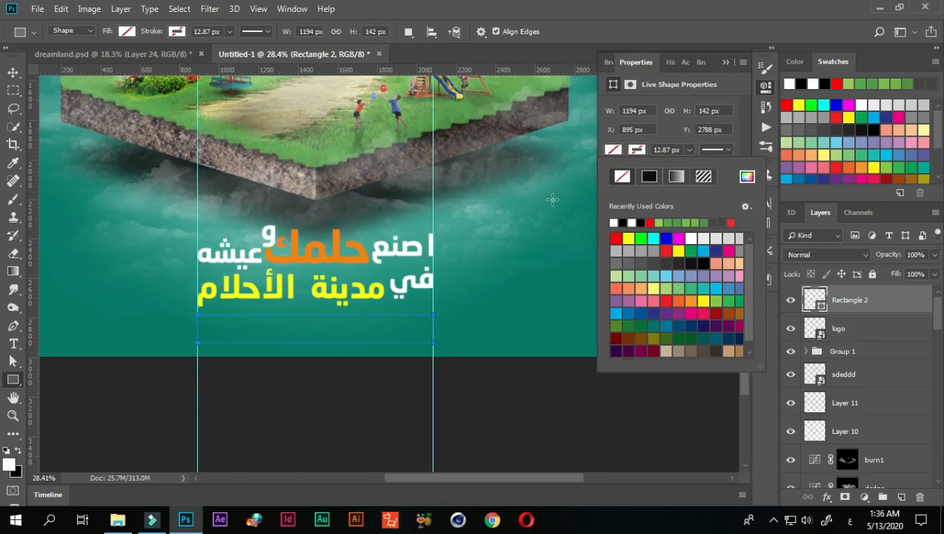
{"action": "scroll", "coordinate": [552, 198], "scroll_direction": "down", "scroll_amount": 3}
{"action": "left_click", "coordinate": [747, 177]}
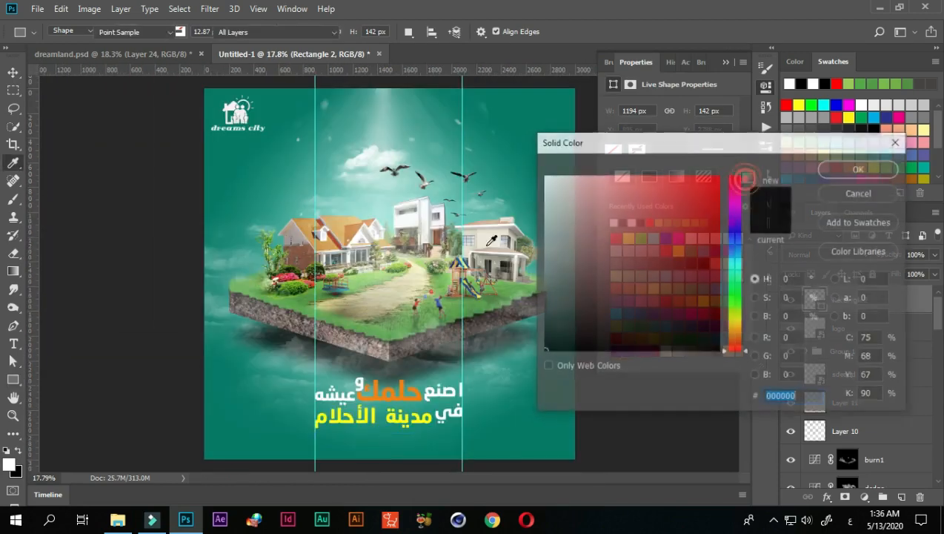
{"action": "left_click", "coordinate": [296, 276]}
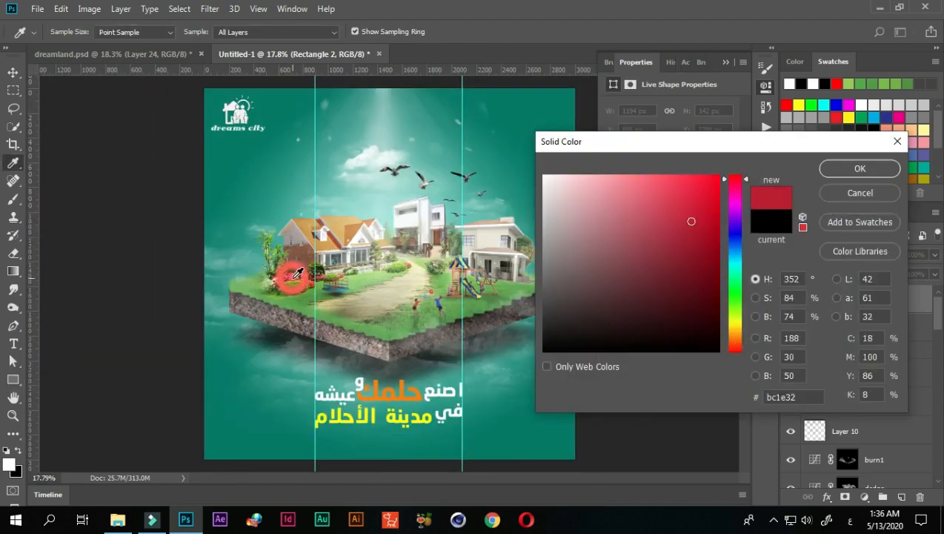
{"action": "left_click", "coordinate": [860, 170]}
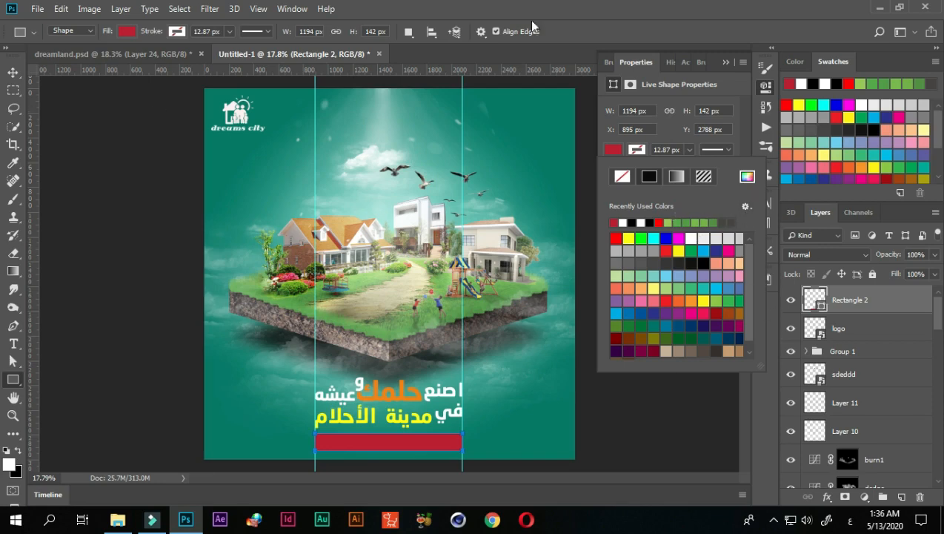
{"action": "left_click", "coordinate": [744, 151]}
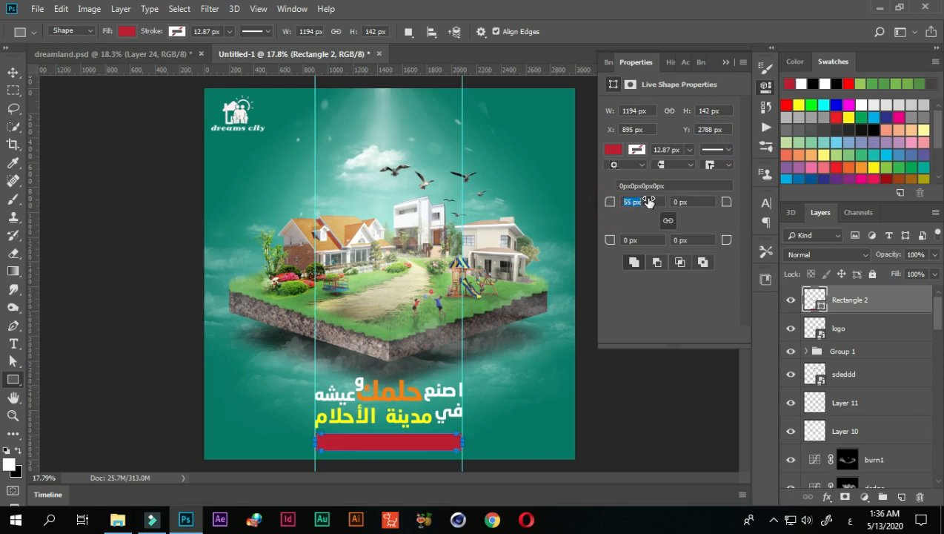
Step: Round all four corners of the red banner rectangle with a 55 px radius
{"action": "key", "text": "Return"}
{"action": "scroll", "coordinate": [447, 433], "scroll_direction": "up", "scroll_amount": 3}
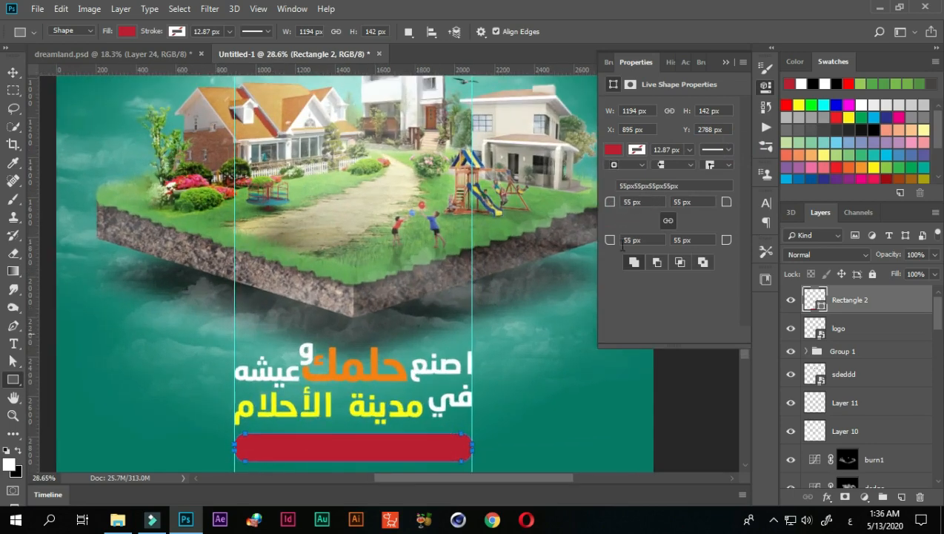
{"action": "left_click", "coordinate": [722, 62]}
{"action": "scroll", "coordinate": [440, 337], "scroll_direction": "down", "scroll_amount": 2}
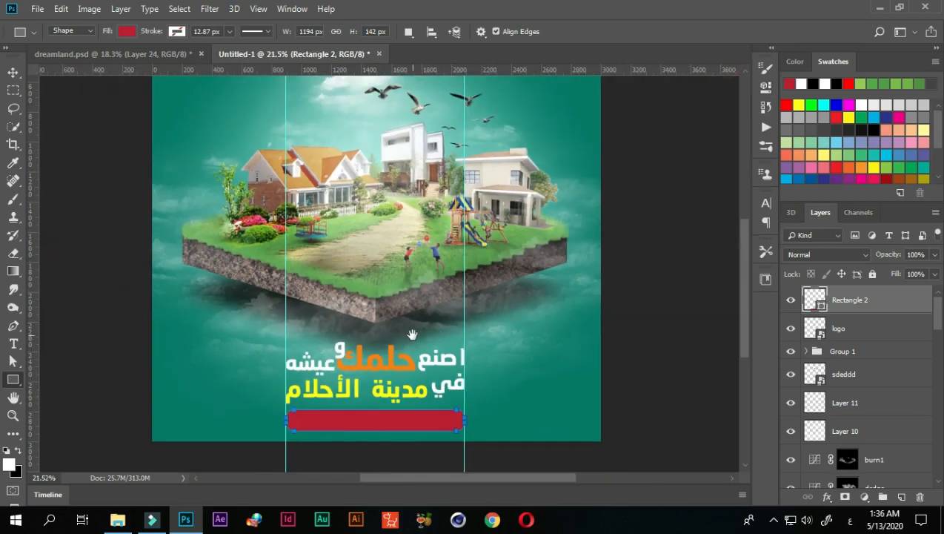
{"action": "scroll", "coordinate": [412, 334], "scroll_direction": "down", "scroll_amount": 2}
{"action": "scroll", "coordinate": [412, 334], "scroll_direction": "right", "scroll_amount": 2}
{"action": "scroll", "coordinate": [335, 350], "scroll_direction": "up", "scroll_amount": 1}
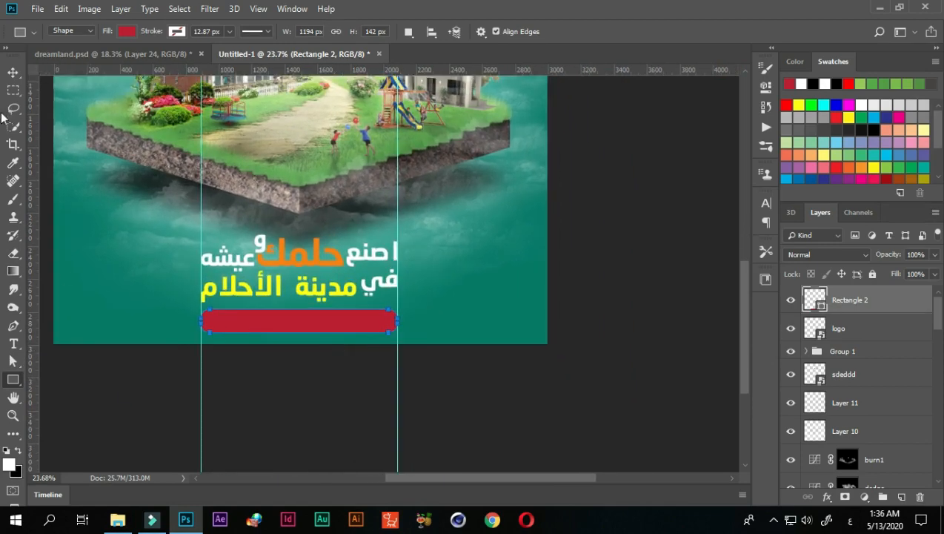
{"action": "left_click", "coordinate": [14, 71]}
{"action": "left_click", "coordinate": [303, 384]}
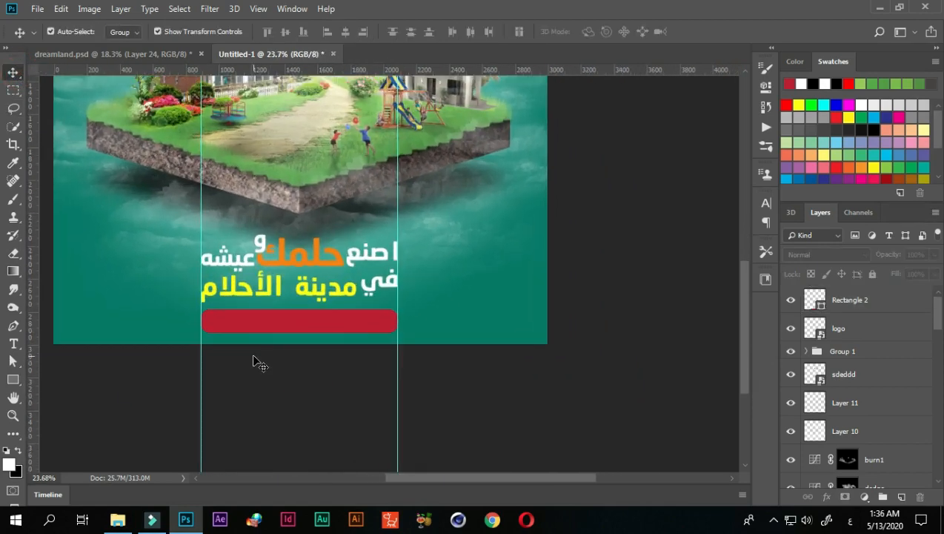
{"action": "scroll", "coordinate": [253, 362], "scroll_direction": "up", "scroll_amount": 2}
{"action": "scroll", "coordinate": [256, 319], "scroll_direction": "up", "scroll_amount": 2}
{"action": "left_click_drag", "start_coordinate": [257, 319], "coordinate": [302, 305]}
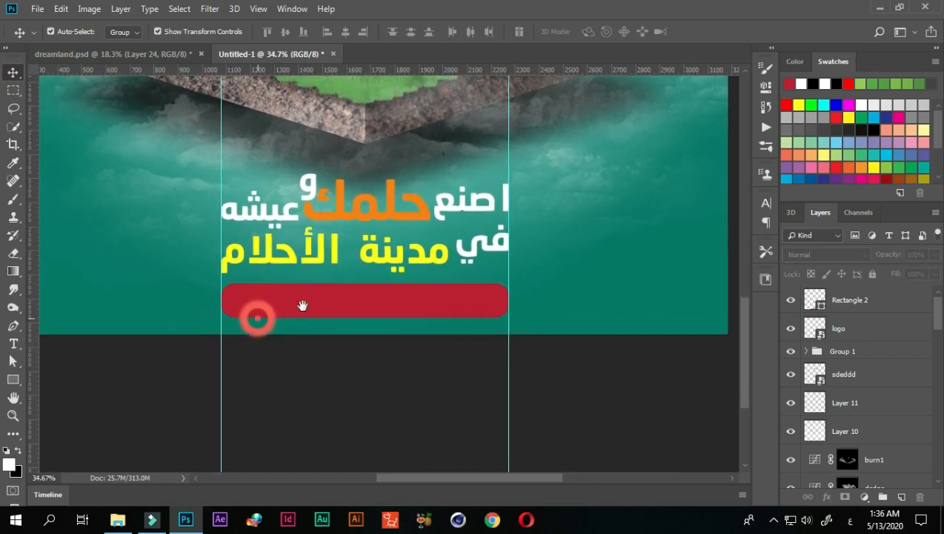
{"action": "left_click", "coordinate": [242, 315]}
{"action": "left_click", "coordinate": [280, 385]}
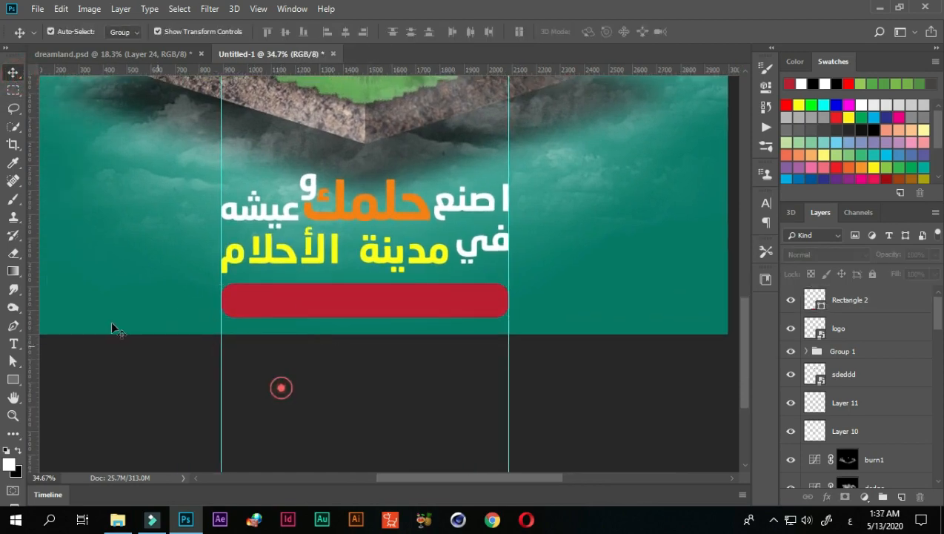
{"action": "left_click", "coordinate": [15, 343]}
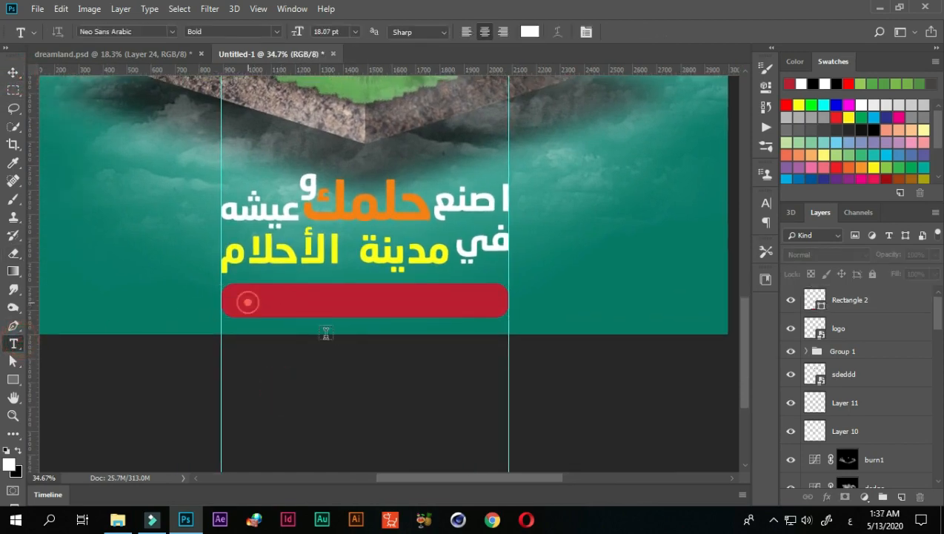
{"action": "left_click", "coordinate": [248, 301]}
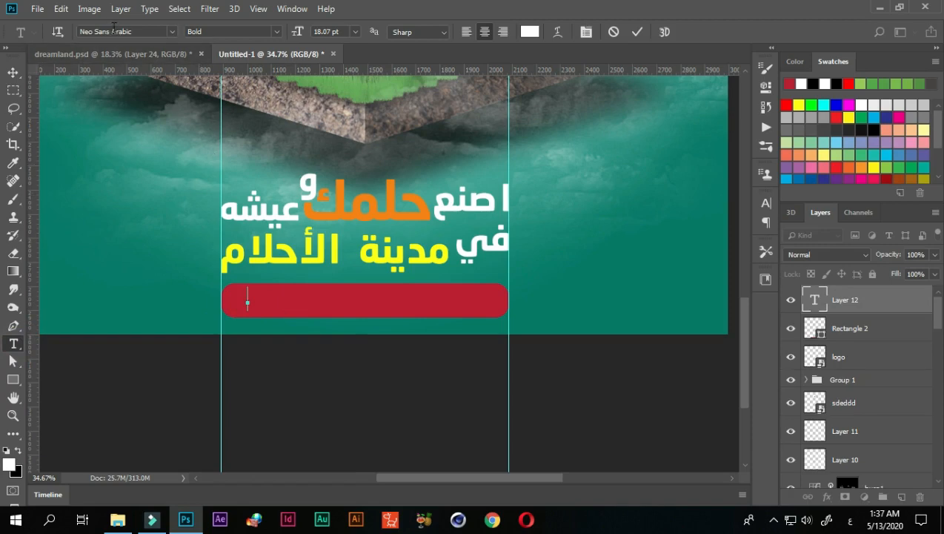
{"action": "key", "text": "alt+shift"}
{"action": "type", "text": "www.dreamscity.com"}
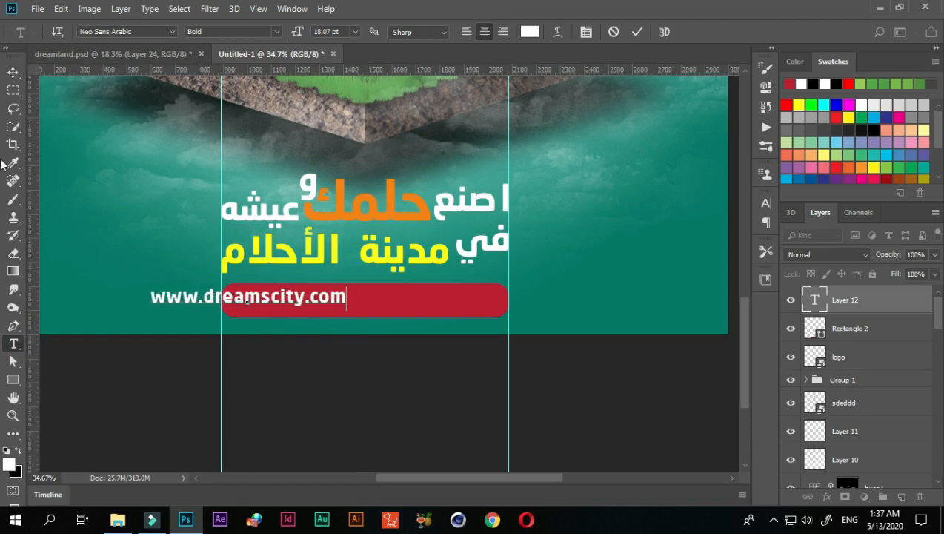
Step: Centre the web address on the red banner and enlarge it to about 122% so it nearly fills the banner's width
{"action": "left_click", "coordinate": [13, 72]}
{"action": "left_click_drag", "start_coordinate": [277, 297], "coordinate": [395, 303]}
{"action": "mouse_move", "coordinate": [470, 290]}
{"action": "left_mouse_down"}
{"action": "mouse_move", "coordinate": [492, 285]}
{"action": "mouse_move", "coordinate": [480, 293]}
{"action": "left_mouse_up"}
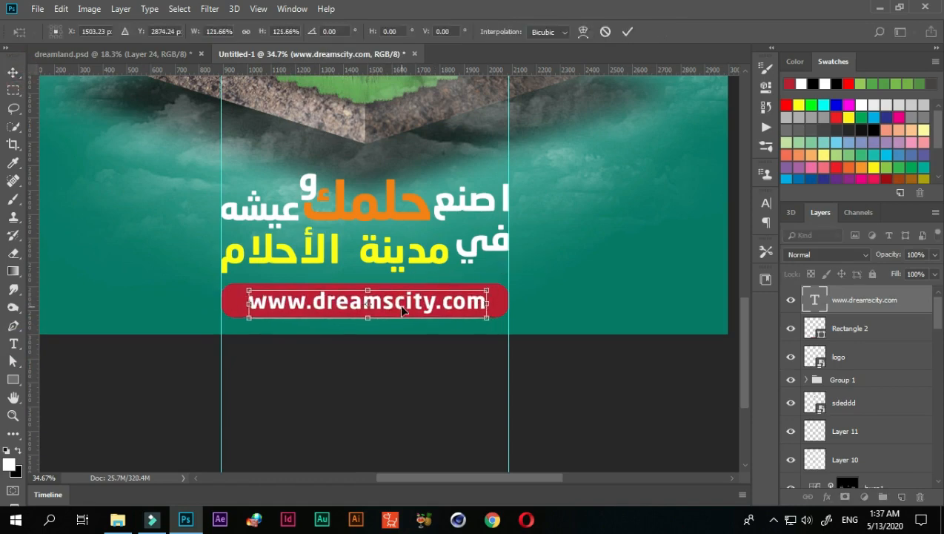
{"action": "left_click", "coordinate": [627, 31]}
{"action": "left_click", "coordinate": [443, 376]}
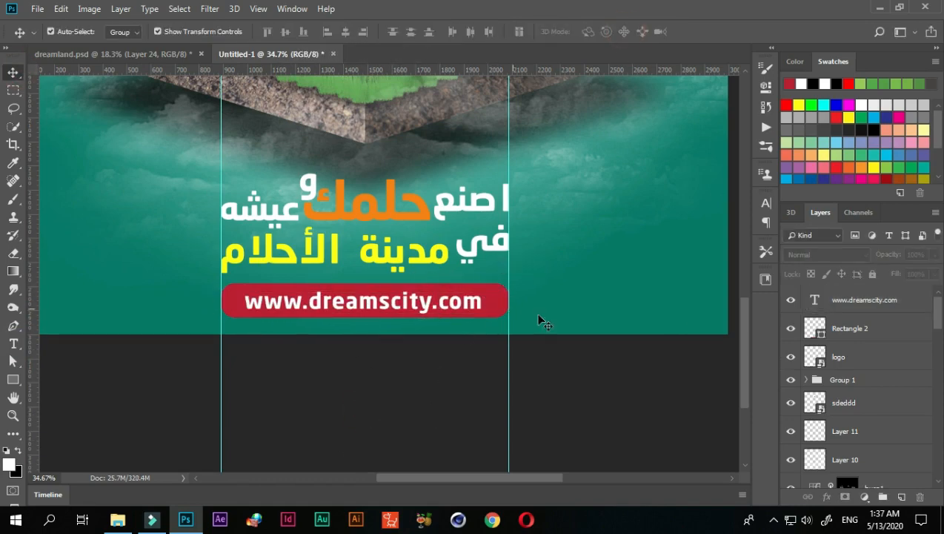
Step: Give the red banner a drop shadow and an orange inner shadow with 39% opacity, 49 px distance, 41% choke and 95 px size
{"action": "left_click", "coordinate": [498, 297]}
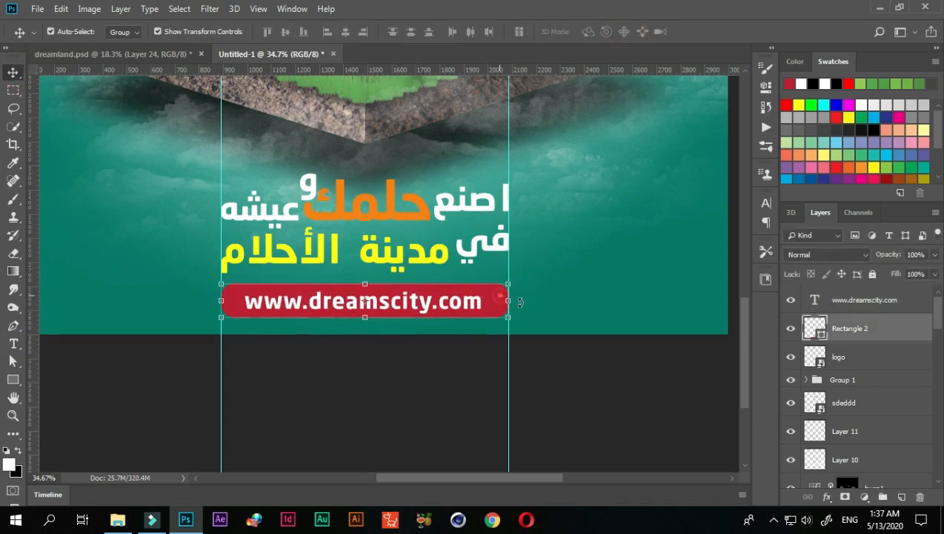
{"action": "double_click", "coordinate": [901, 323]}
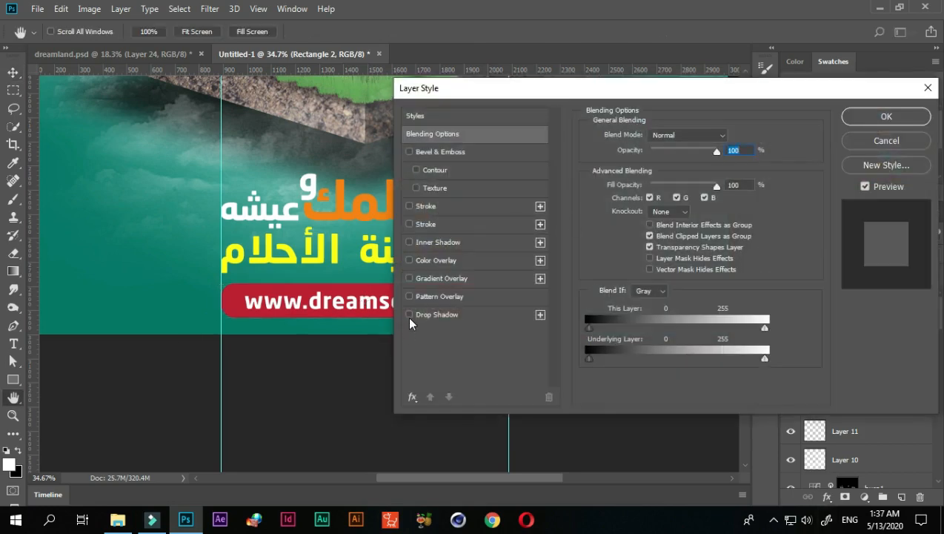
{"action": "left_click", "coordinate": [409, 315]}
{"action": "left_click_drag", "start_coordinate": [431, 97], "coordinate": [575, 68]}
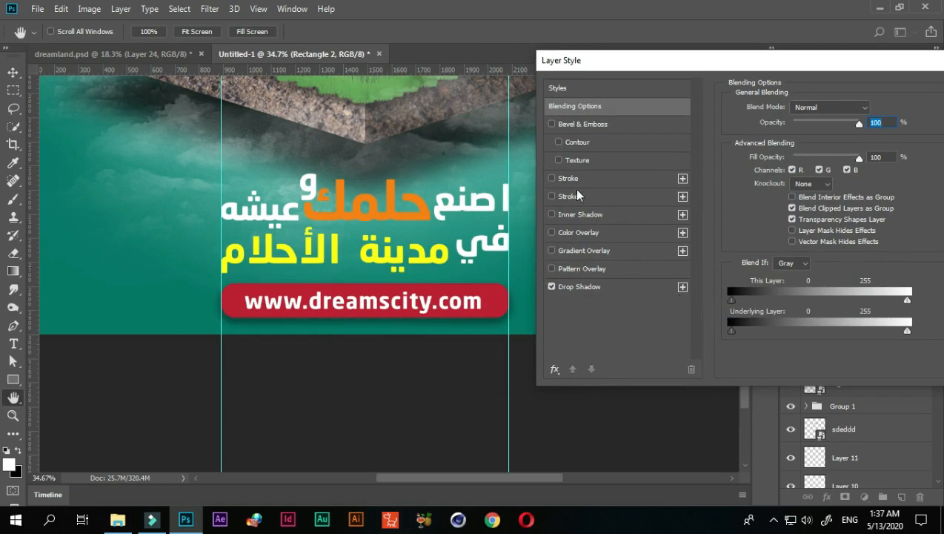
{"action": "left_click", "coordinate": [551, 214]}
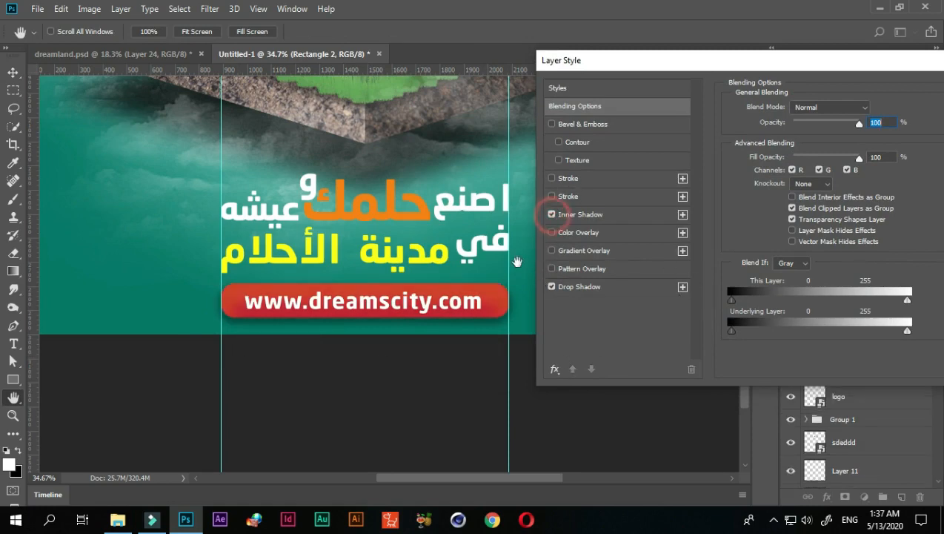
{"action": "left_click", "coordinate": [592, 216]}
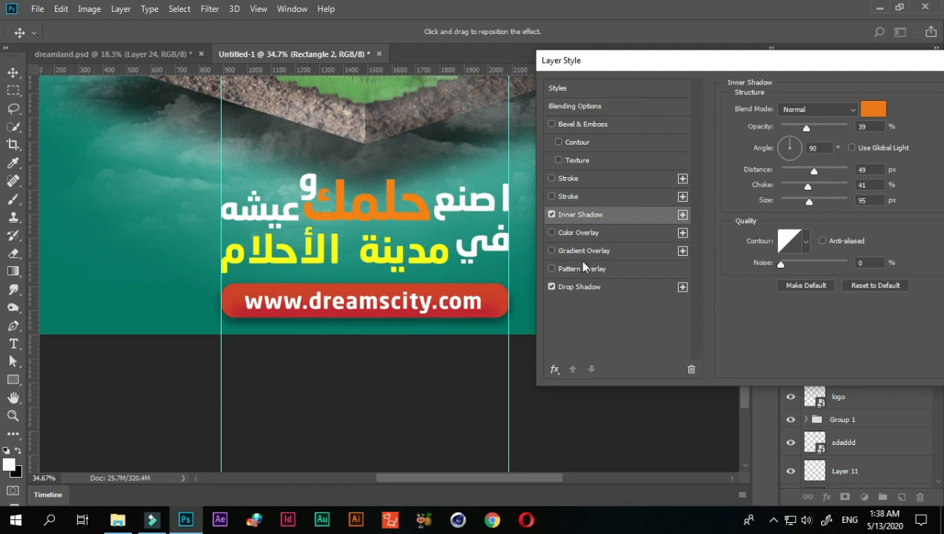
{"action": "left_click_drag", "start_coordinate": [751, 61], "coordinate": [585, 60]}
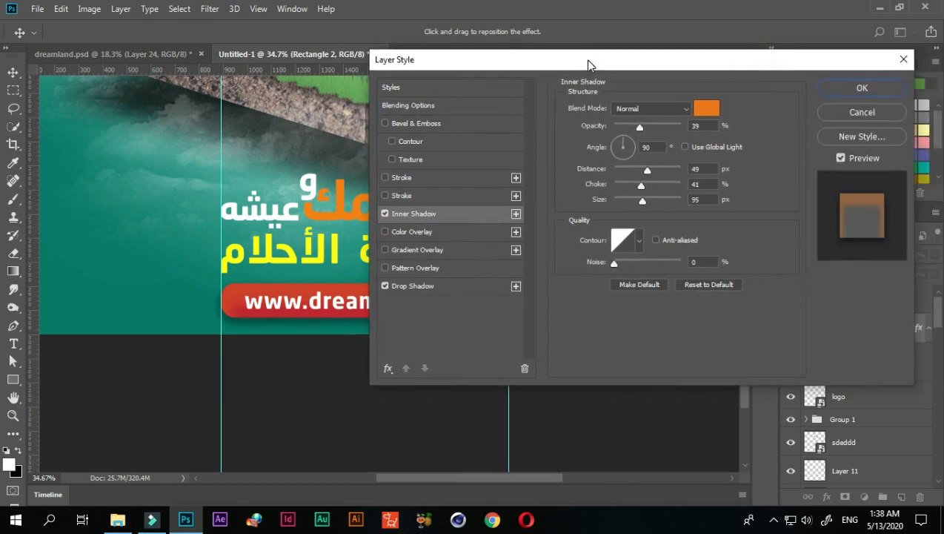
{"action": "left_click", "coordinate": [881, 89]}
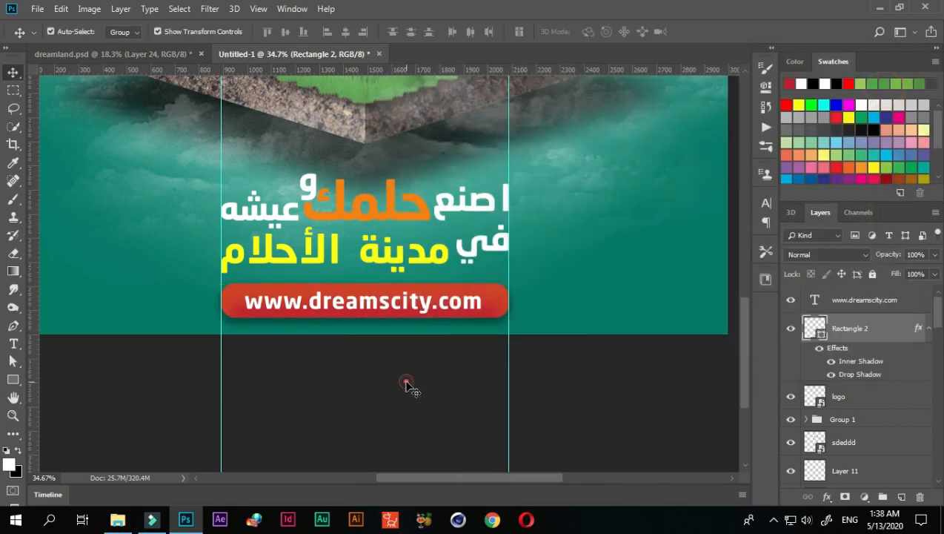
{"action": "left_click", "coordinate": [410, 384]}
Step: Apply a drop shadow to the web address text with 14 px distance, 11% spread and 21 px size
{"action": "left_click", "coordinate": [374, 310]}
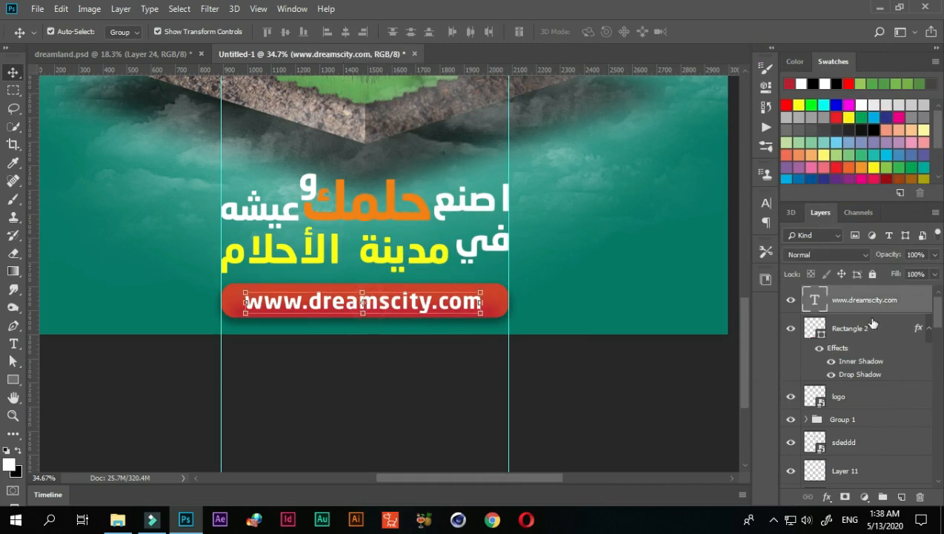
{"action": "left_click", "coordinate": [909, 301]}
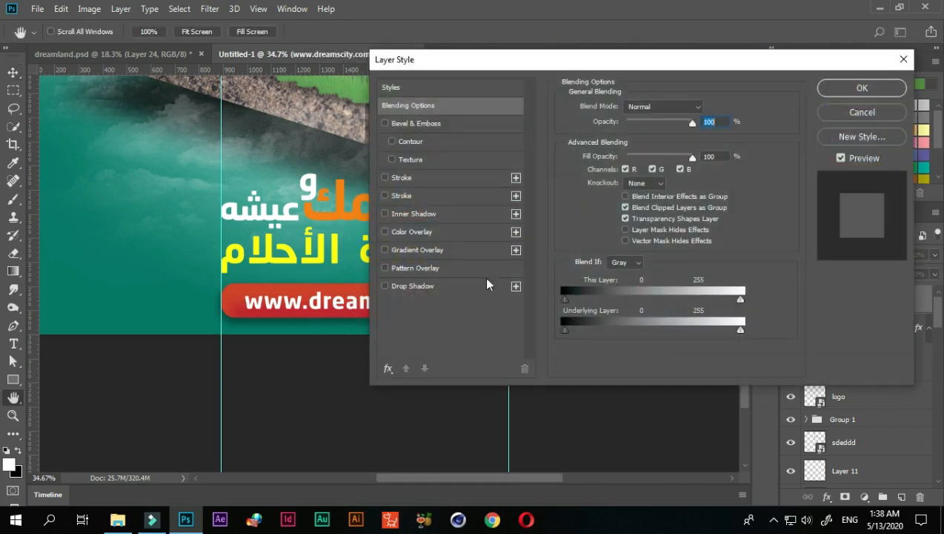
{"action": "left_click", "coordinate": [385, 286]}
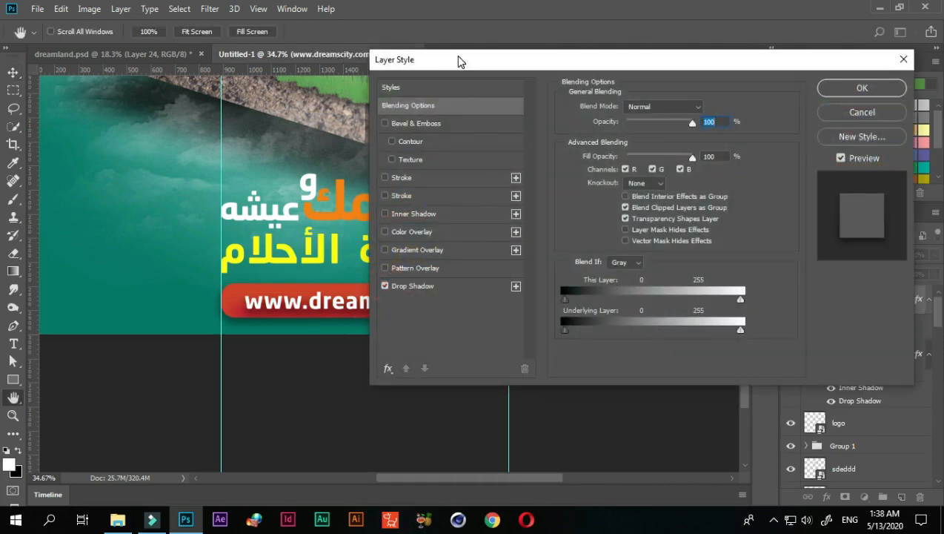
{"action": "left_click_drag", "start_coordinate": [459, 63], "coordinate": [569, 51]}
{"action": "left_click", "coordinate": [541, 274]}
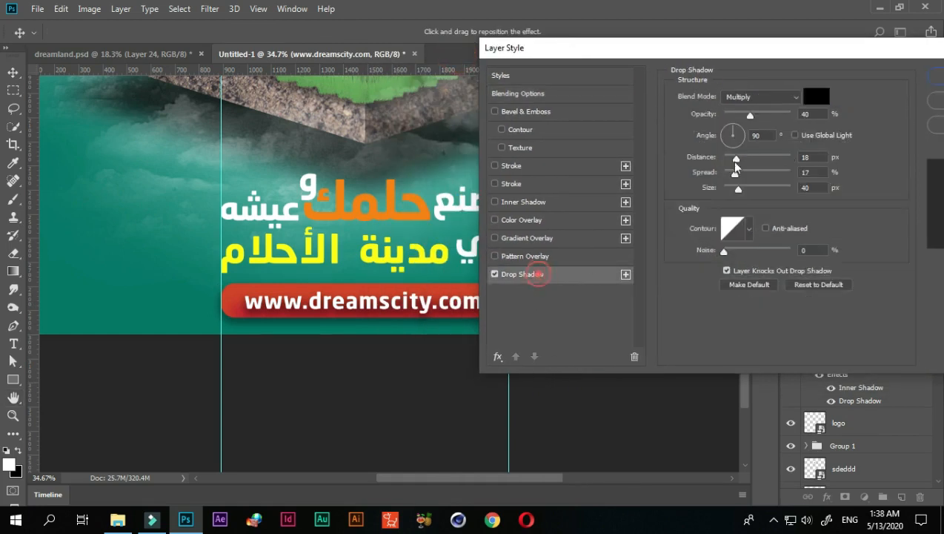
{"action": "left_click_drag", "start_coordinate": [734, 157], "coordinate": [733, 187]}
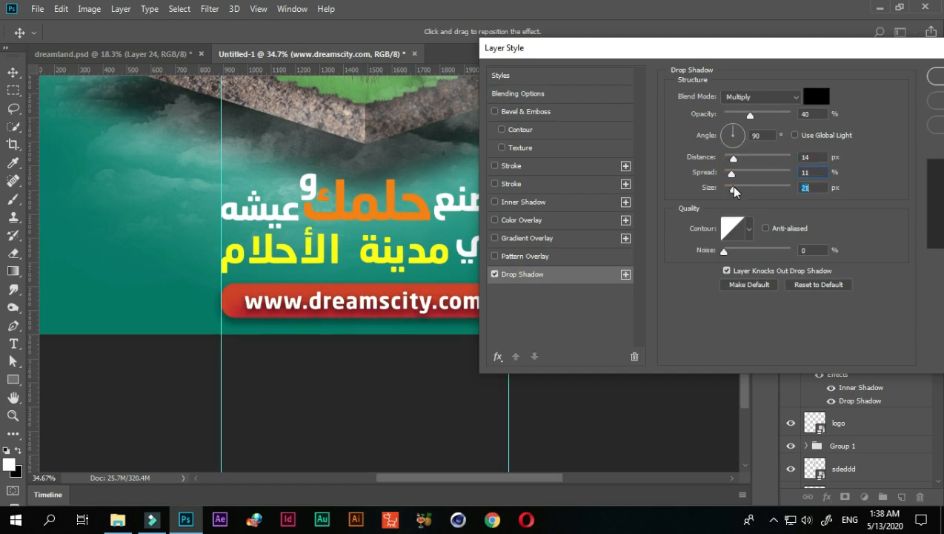
{"action": "left_click_drag", "start_coordinate": [834, 57], "coordinate": [760, 53]}
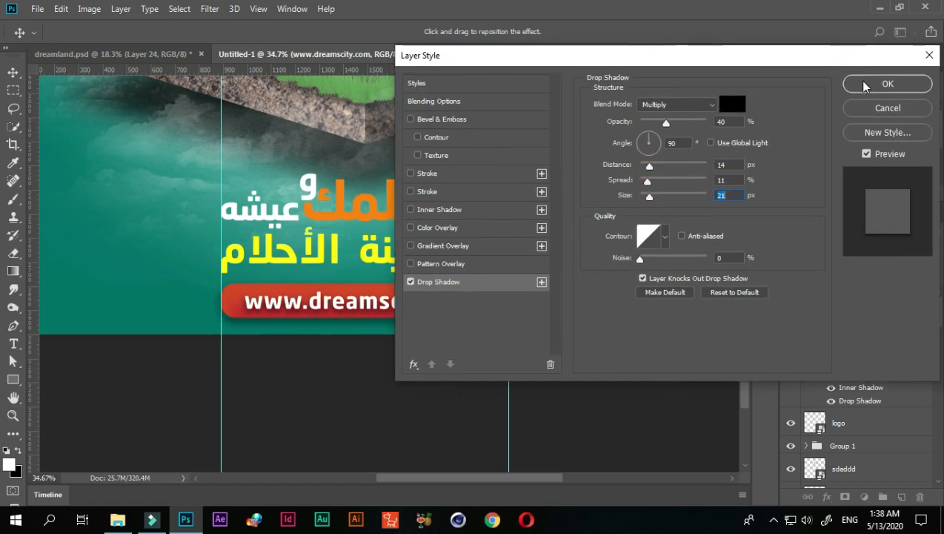
{"action": "left_click", "coordinate": [886, 81]}
{"action": "left_click", "coordinate": [400, 403]}
Step: Apply a drop shadow to the Arabic headline group
{"action": "left_click", "coordinate": [402, 237]}
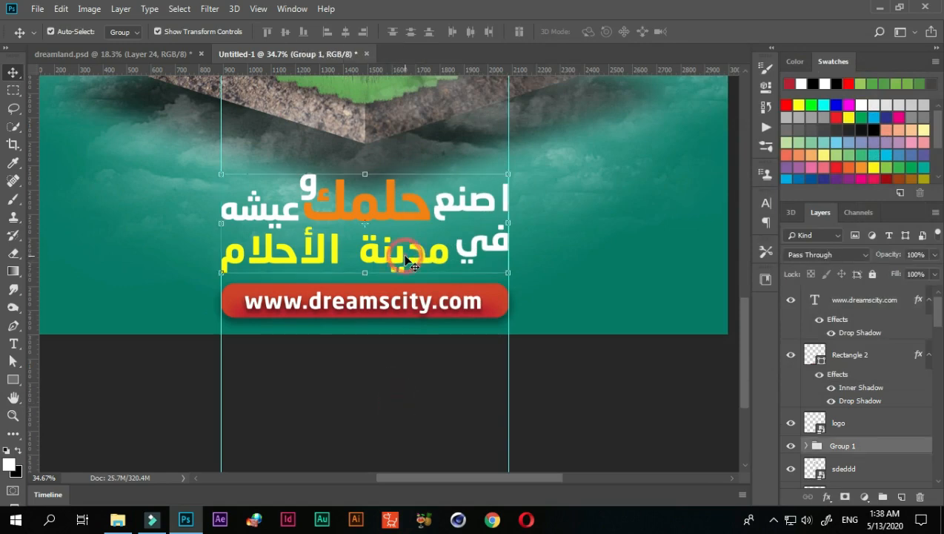
{"action": "double_click", "coordinate": [893, 448]}
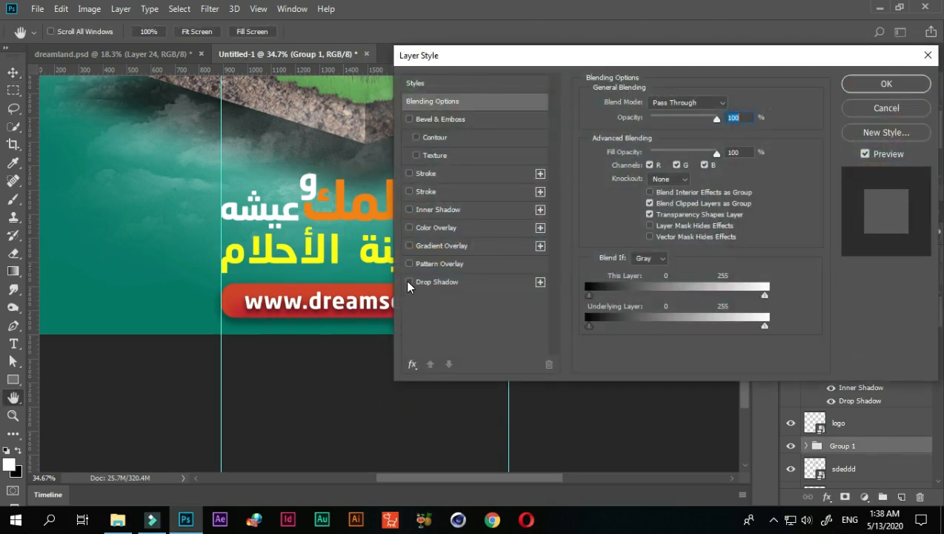
{"action": "left_click", "coordinate": [409, 282]}
{"action": "left_click_drag", "start_coordinate": [489, 56], "coordinate": [407, 68]}
{"action": "left_click", "coordinate": [792, 110]}
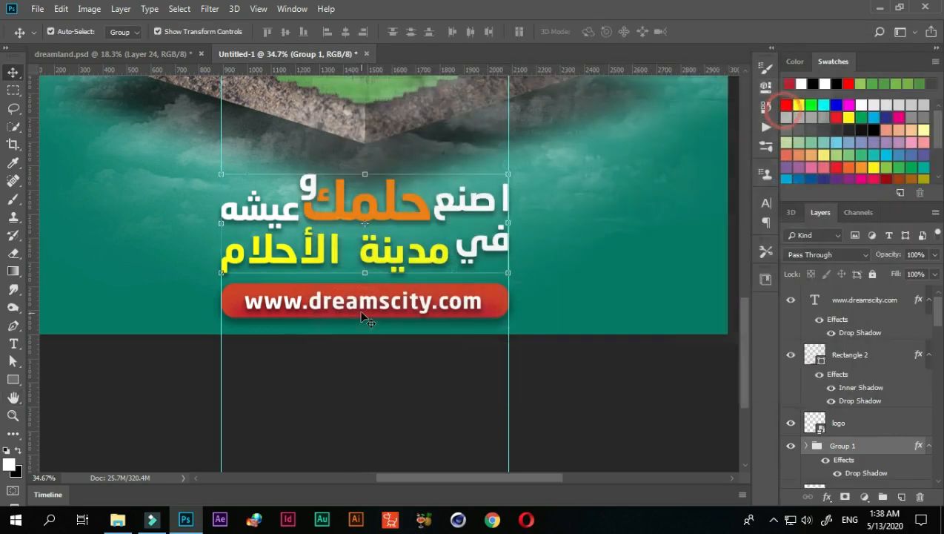
{"action": "left_click", "coordinate": [374, 388]}
Step: Clear all guides from the document
{"action": "scroll", "coordinate": [379, 384], "scroll_direction": "down", "scroll_amount": 2}
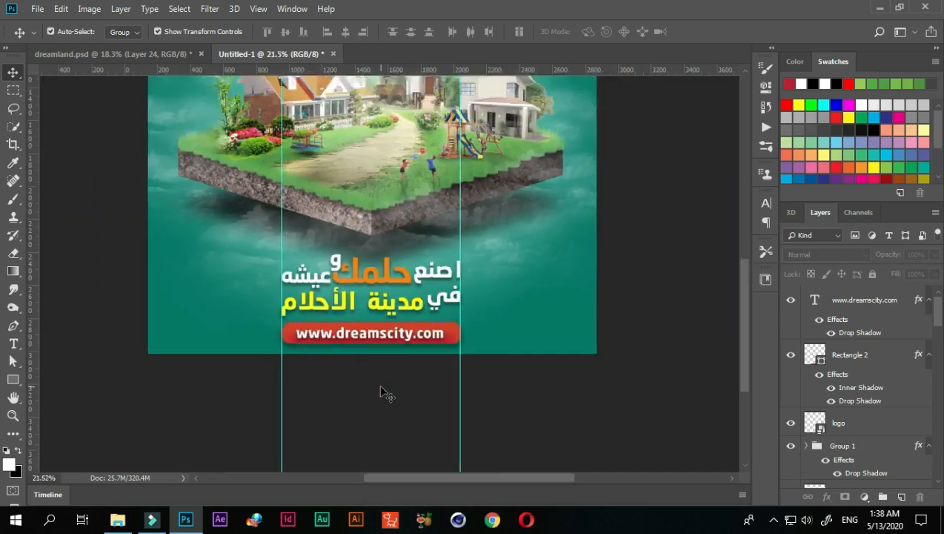
{"action": "scroll", "coordinate": [378, 384], "scroll_direction": "down", "scroll_amount": 2}
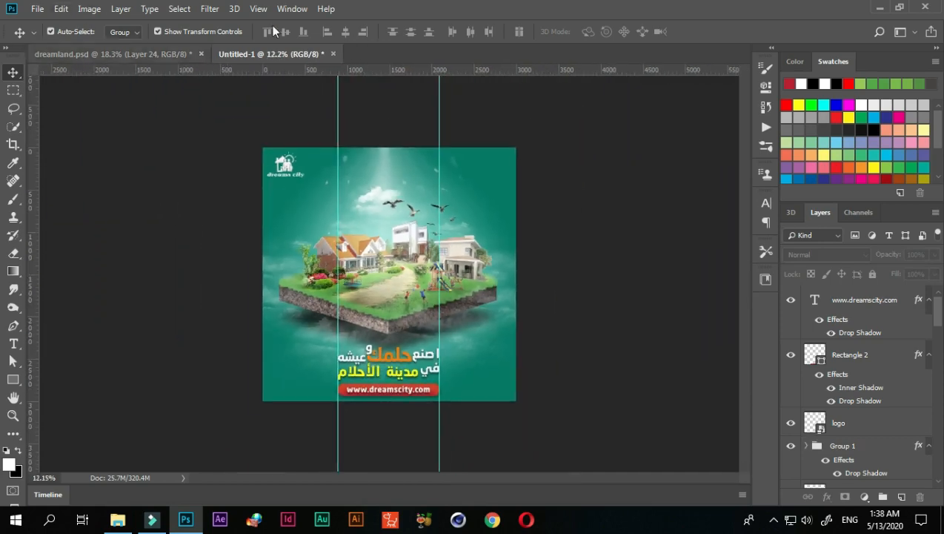
{"action": "left_click", "coordinate": [258, 8]}
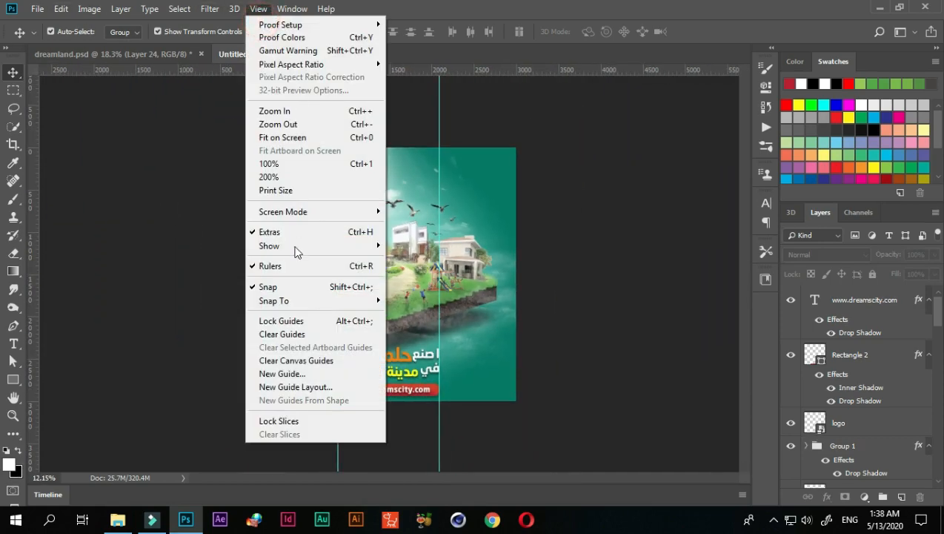
{"action": "left_click", "coordinate": [300, 333]}
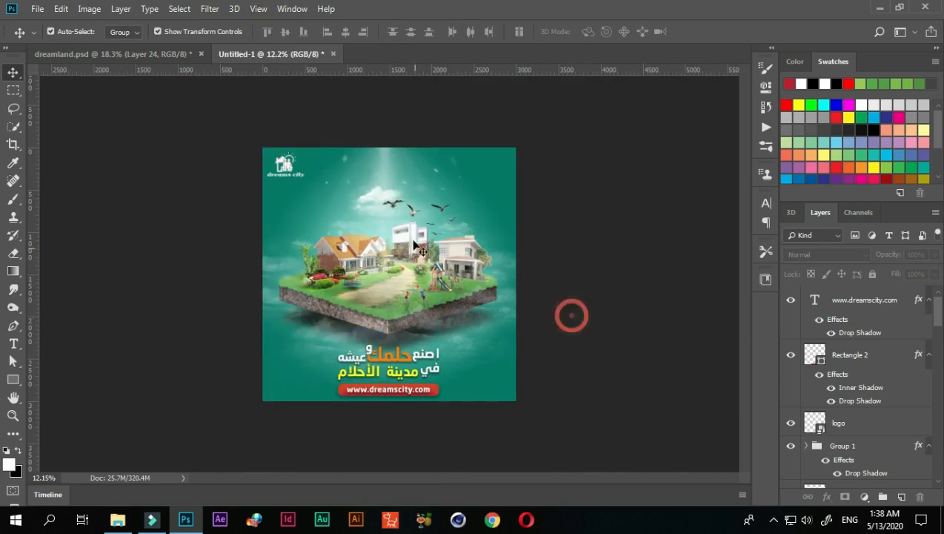
Step: Stamp all visible layers into a new merged layer above the web address text layer
{"action": "scroll", "coordinate": [427, 371], "scroll_direction": "up", "scroll_amount": 2}
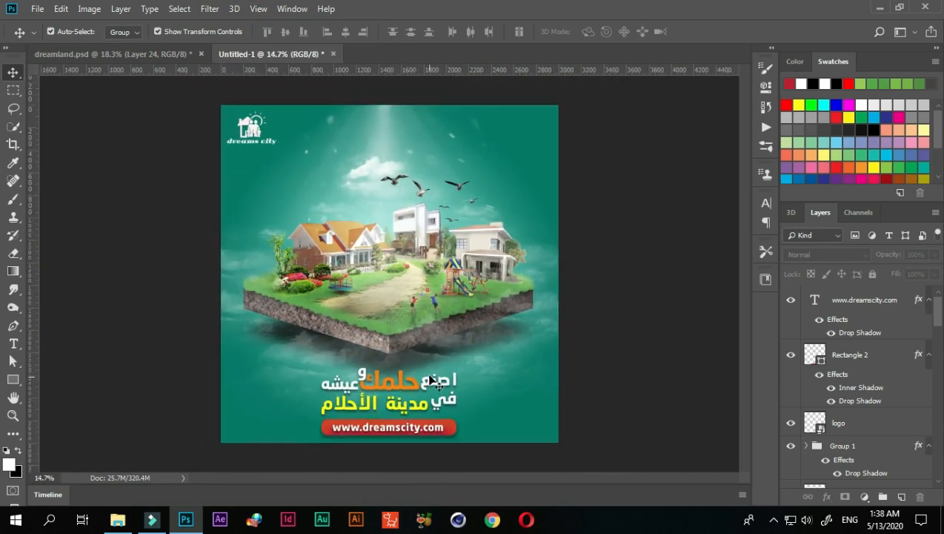
{"action": "scroll", "coordinate": [428, 374], "scroll_direction": "up", "scroll_amount": 3}
{"action": "left_click_drag", "start_coordinate": [369, 301], "coordinate": [341, 286]}
{"action": "scroll", "coordinate": [367, 303], "scroll_direction": "down", "scroll_amount": 3}
{"action": "scroll", "coordinate": [366, 304], "scroll_direction": "up", "scroll_amount": 1}
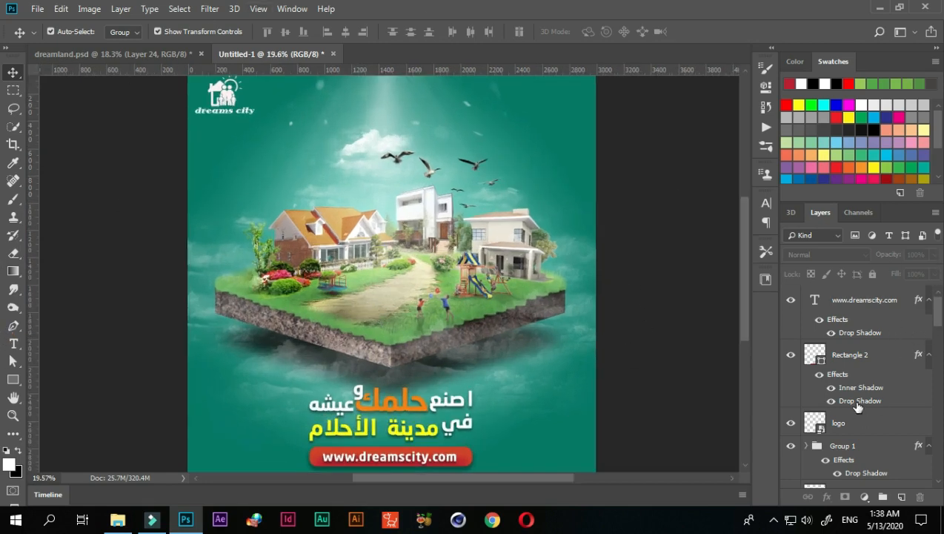
{"action": "left_click", "coordinate": [866, 300]}
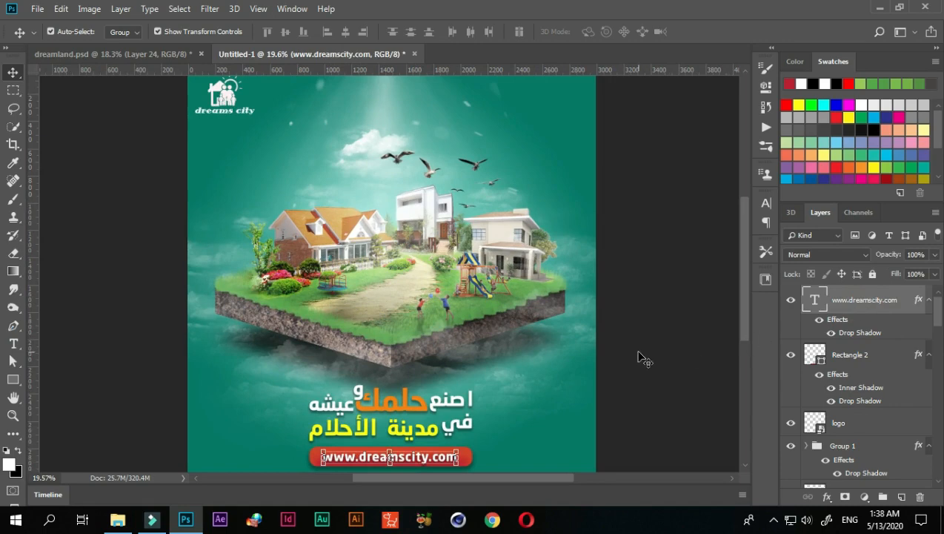
{"action": "key", "text": "ctrl"}
{"action": "key", "text": "ctrl+shift+alt+e"}
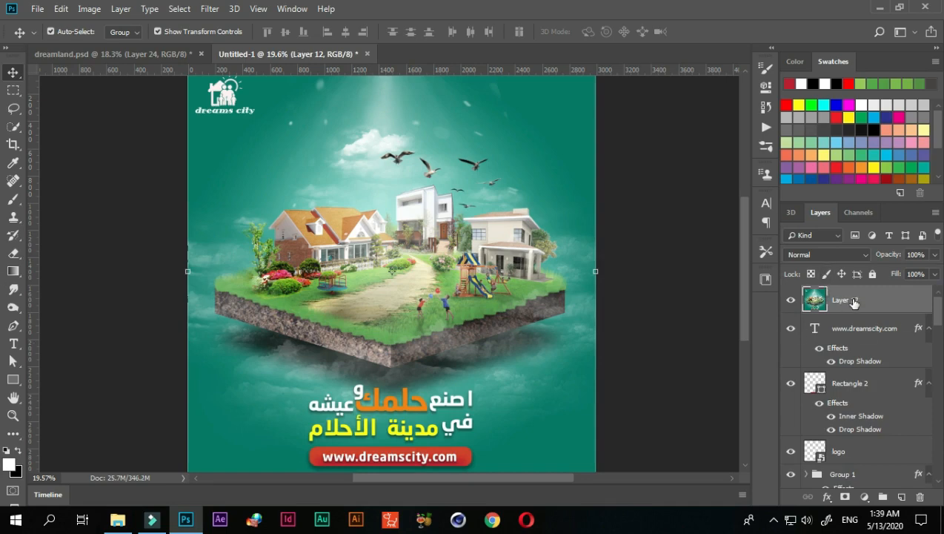
Step: Convert the merged layer to a smart object and open it in the Camera Raw filter
{"action": "right_click", "coordinate": [851, 302]}
{"action": "left_click", "coordinate": [743, 169]}
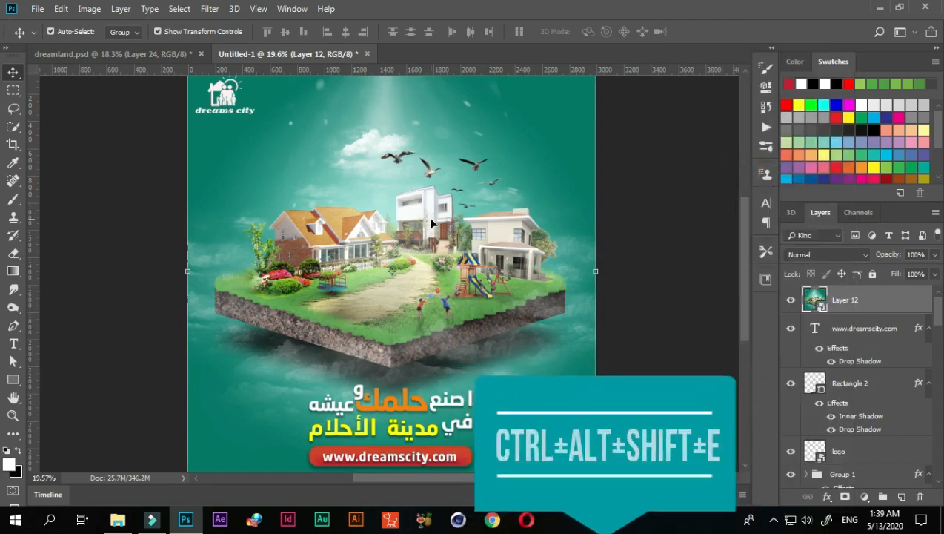
{"action": "left_click", "coordinate": [210, 10]}
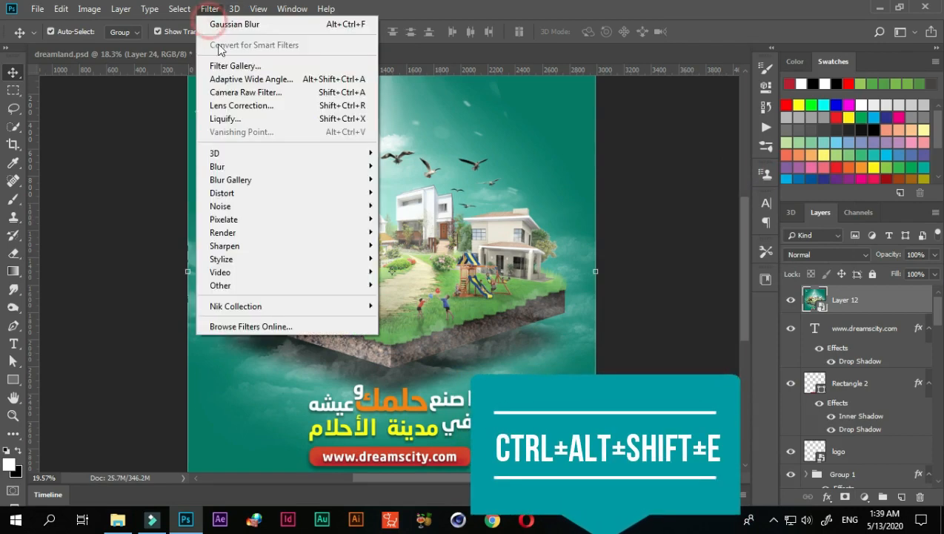
{"action": "left_click", "coordinate": [245, 90]}
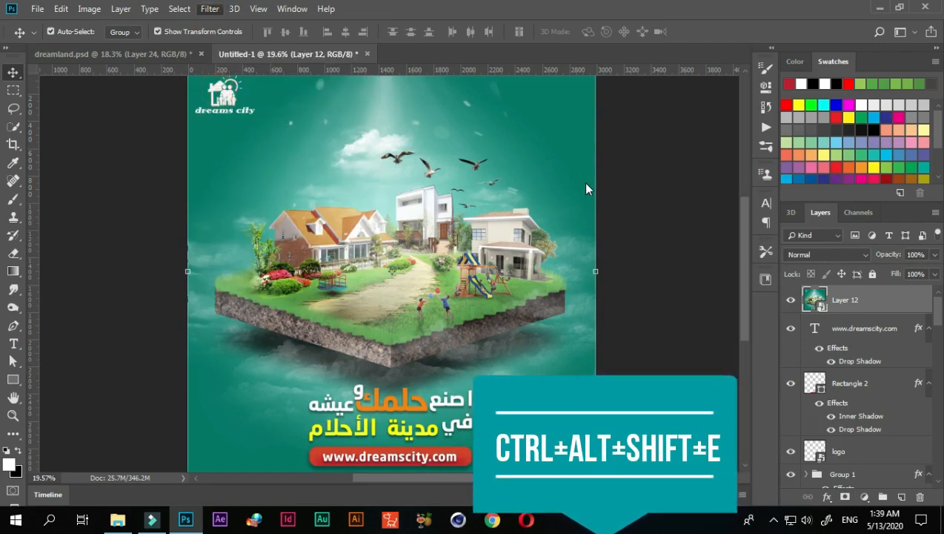
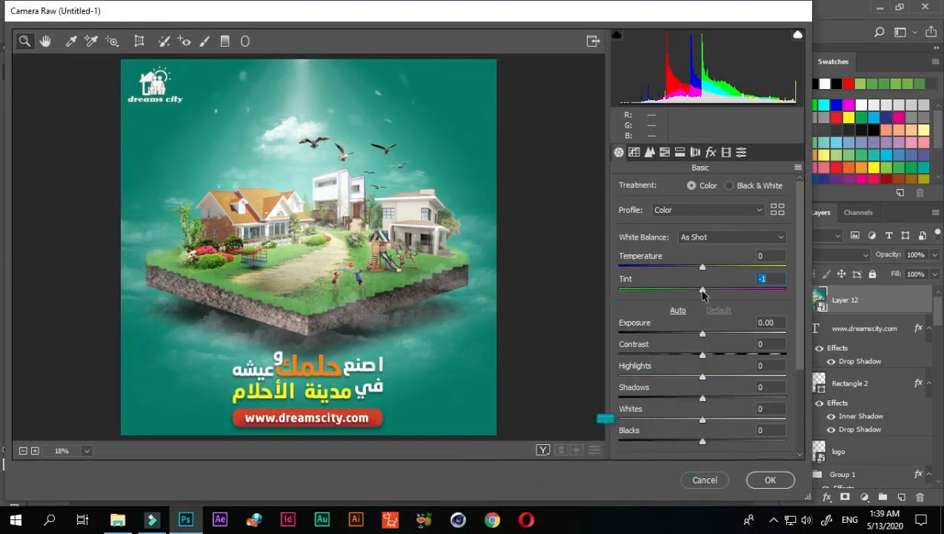
Step: Shift the design's Camera Raw tint towards green, to -13
{"action": "left_click_drag", "start_coordinate": [702, 289], "coordinate": [698, 291]}
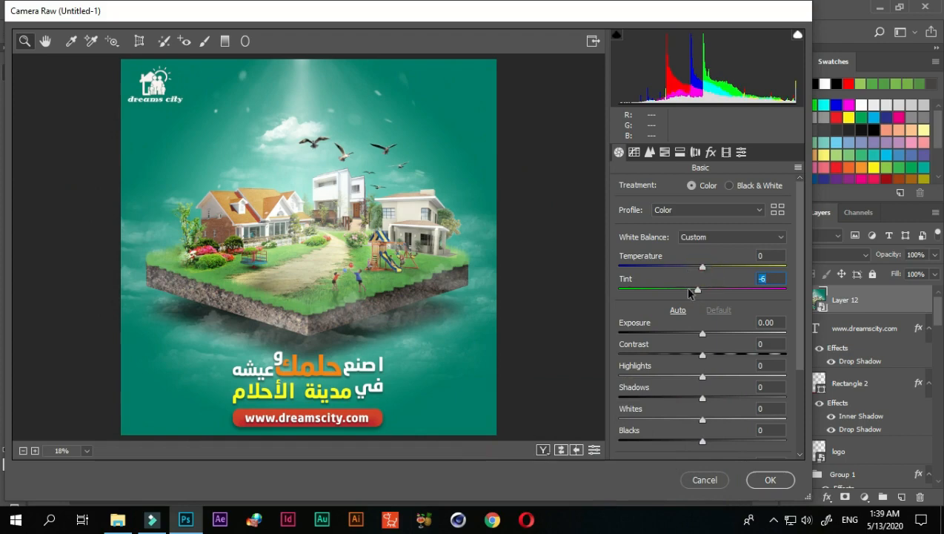
{"action": "left_click", "coordinate": [696, 290]}
{"action": "left_click_drag", "start_coordinate": [697, 292], "coordinate": [692, 292]}
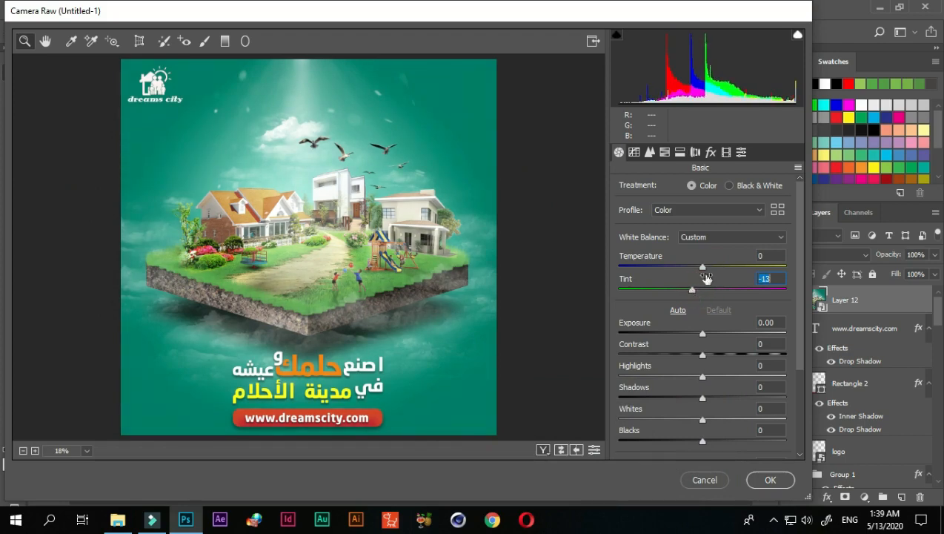
Step: Raise the Camera Raw contrast to +32 and lower the exposure to -0.10
{"action": "left_click", "coordinate": [704, 338]}
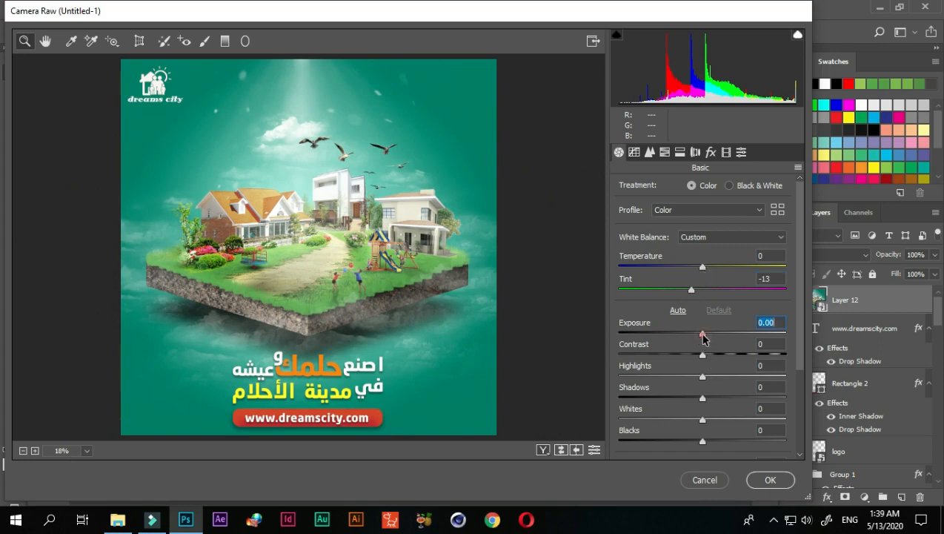
{"action": "left_click_drag", "start_coordinate": [703, 354], "coordinate": [730, 360]}
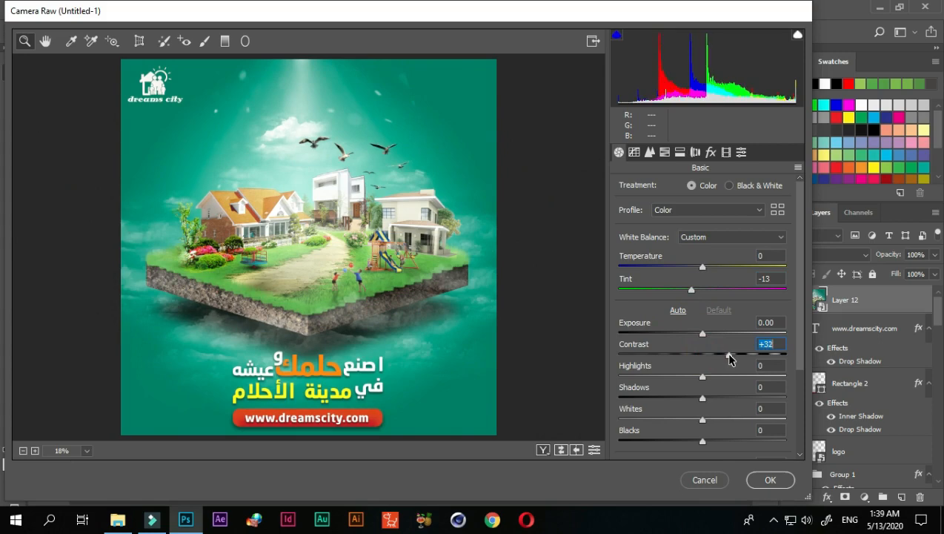
{"action": "left_click", "coordinate": [703, 335]}
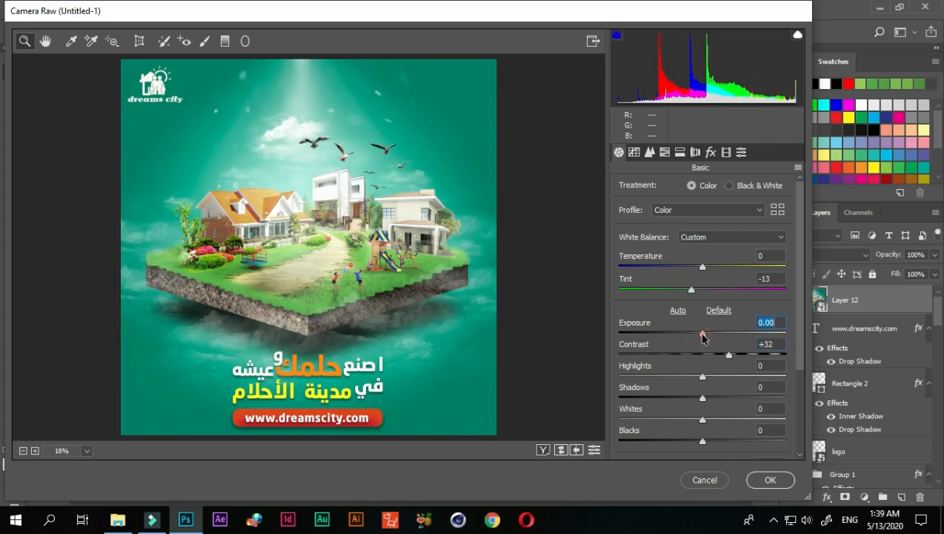
{"action": "left_click_drag", "start_coordinate": [703, 335], "coordinate": [701, 335]}
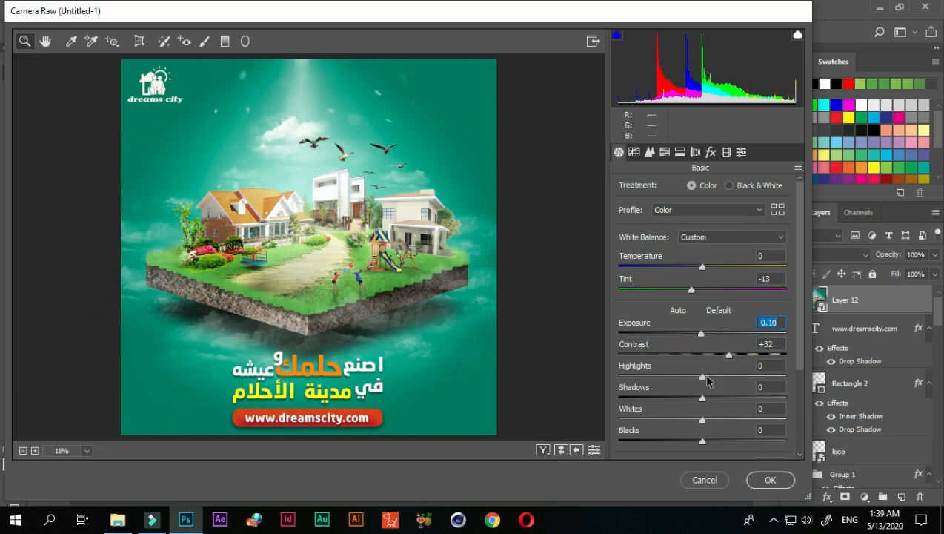
Step: Adjust the design's tonal range in Camera Raw: highlights +22, shadows -3 and whites +13
{"action": "left_click_drag", "start_coordinate": [703, 376], "coordinate": [703, 401]}
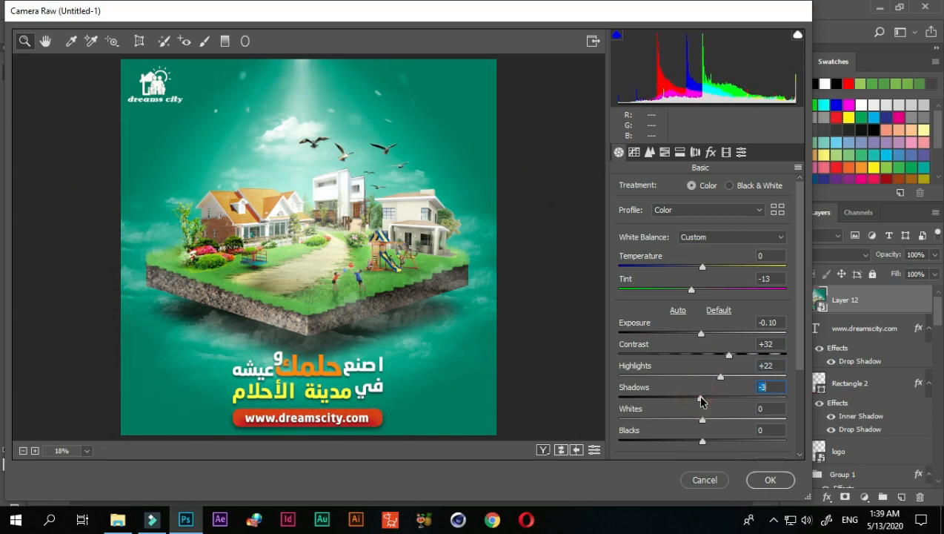
{"action": "scroll", "coordinate": [702, 401], "scroll_direction": "down", "scroll_amount": 3}
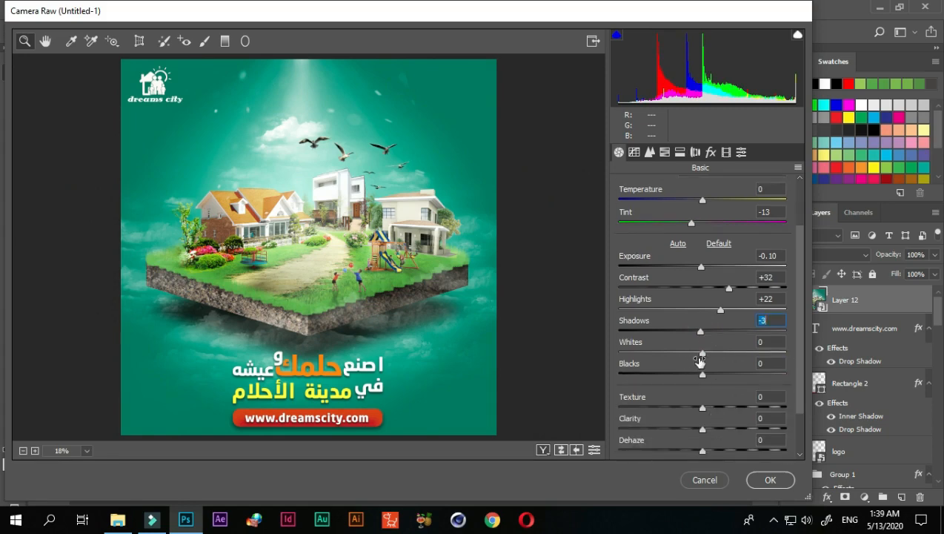
{"action": "left_click_drag", "start_coordinate": [702, 353], "coordinate": [716, 358]}
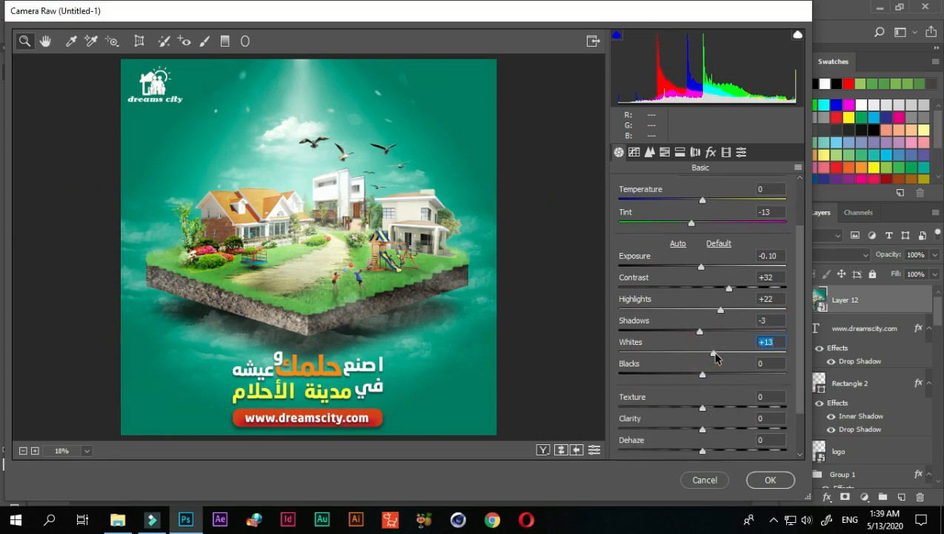
Step: Increase the Camera Raw texture, clarity and vibrance to +13 each
{"action": "scroll", "coordinate": [704, 382], "scroll_direction": "down", "scroll_amount": 1}
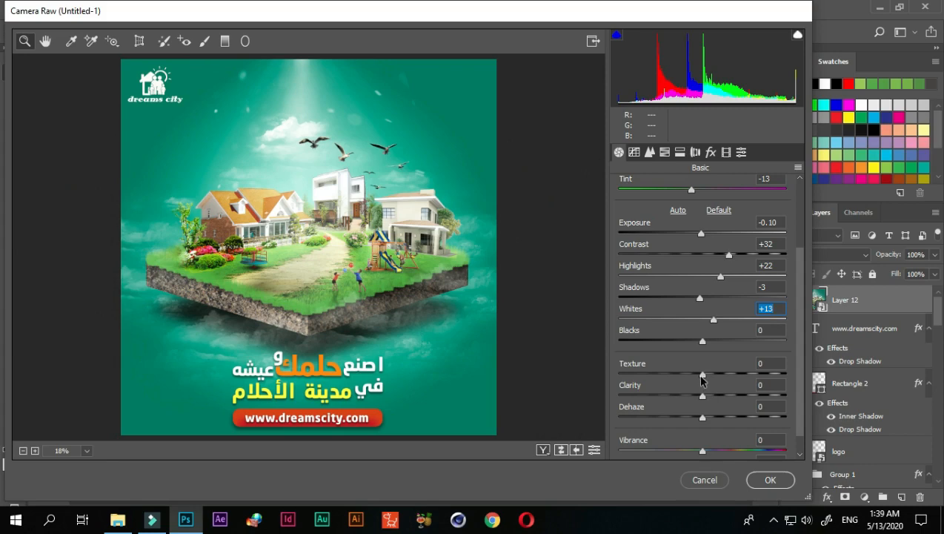
{"action": "left_click_drag", "start_coordinate": [702, 380], "coordinate": [714, 378]}
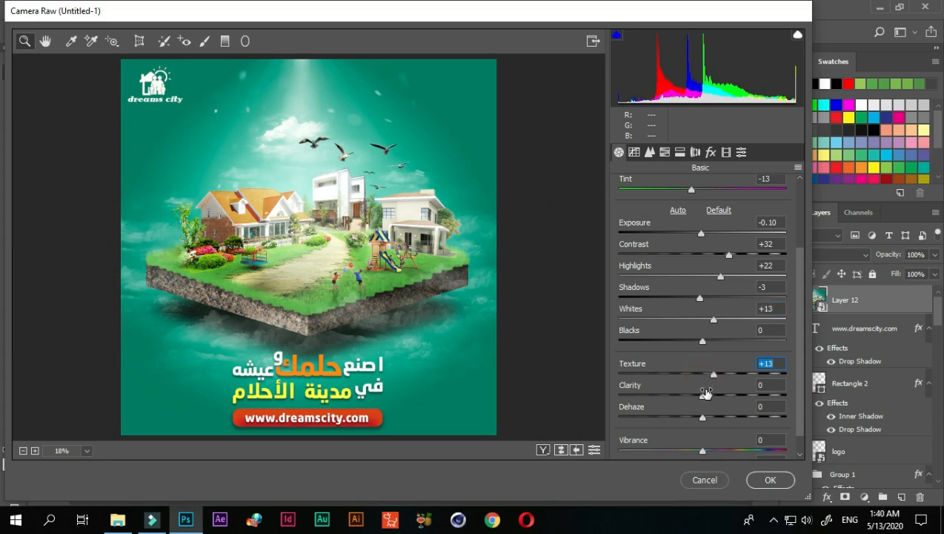
{"action": "left_click_drag", "start_coordinate": [702, 395], "coordinate": [713, 400]}
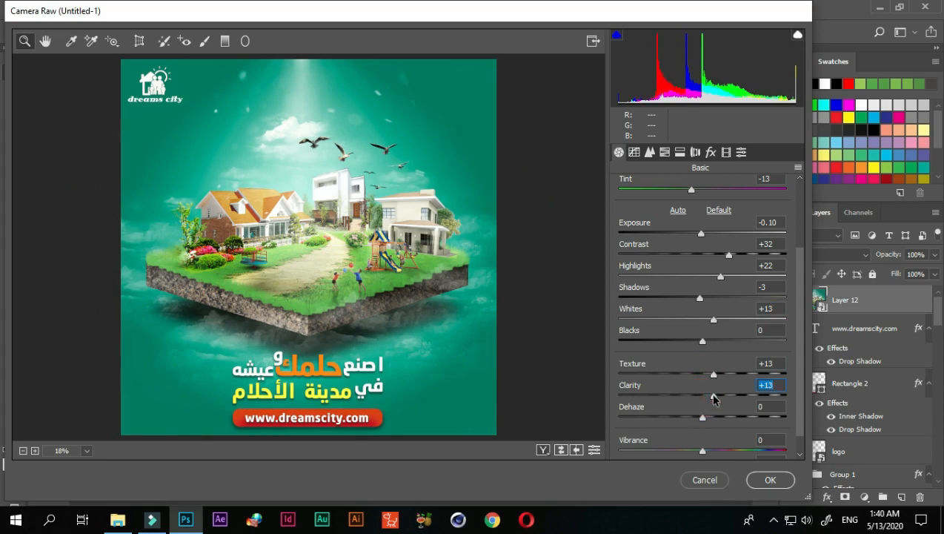
{"action": "scroll", "coordinate": [713, 398], "scroll_direction": "down", "scroll_amount": 1}
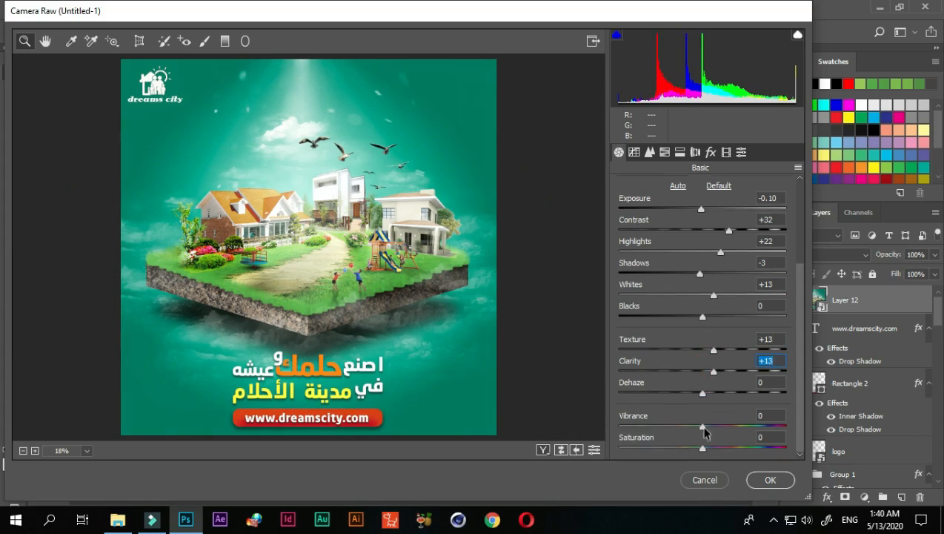
{"action": "left_click_drag", "start_coordinate": [702, 427], "coordinate": [714, 427]}
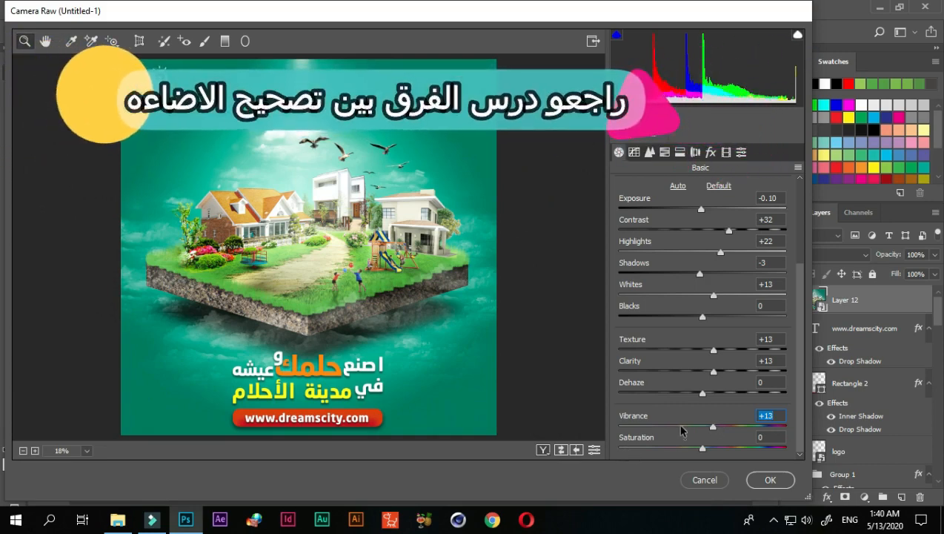
Step: Cool the Camera Raw temperature to about -7 and apply the filter to the merged smart object
{"action": "scroll", "coordinate": [703, 335], "scroll_direction": "up", "scroll_amount": 5}
{"action": "left_click_drag", "start_coordinate": [702, 268], "coordinate": [702, 268]}
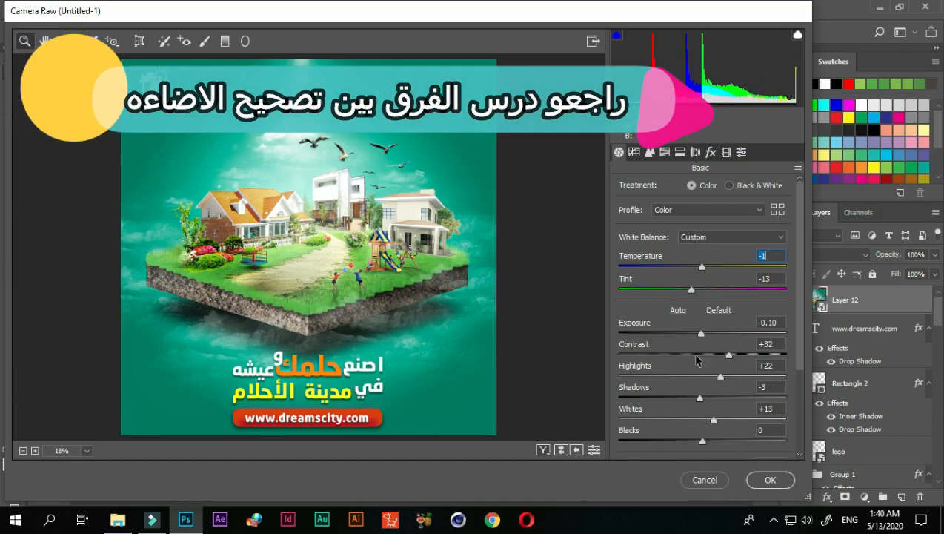
{"action": "left_click_drag", "start_coordinate": [701, 267], "coordinate": [699, 268]}
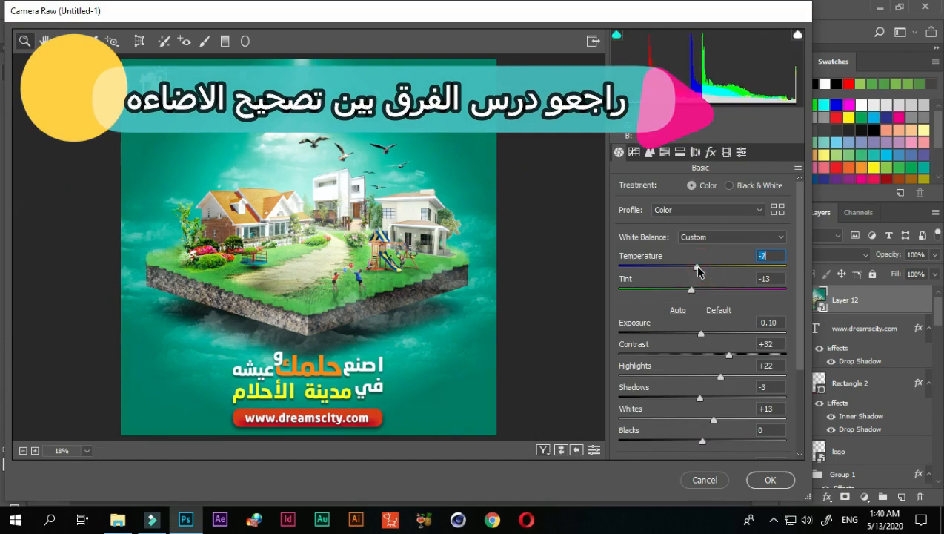
{"action": "scroll", "coordinate": [687, 335], "scroll_direction": "down", "scroll_amount": 3}
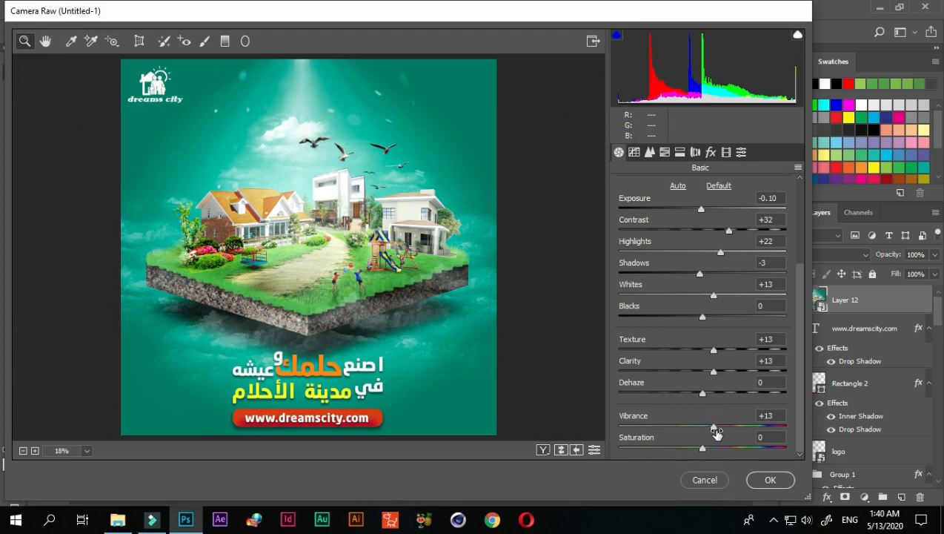
{"action": "left_click", "coordinate": [768, 480]}
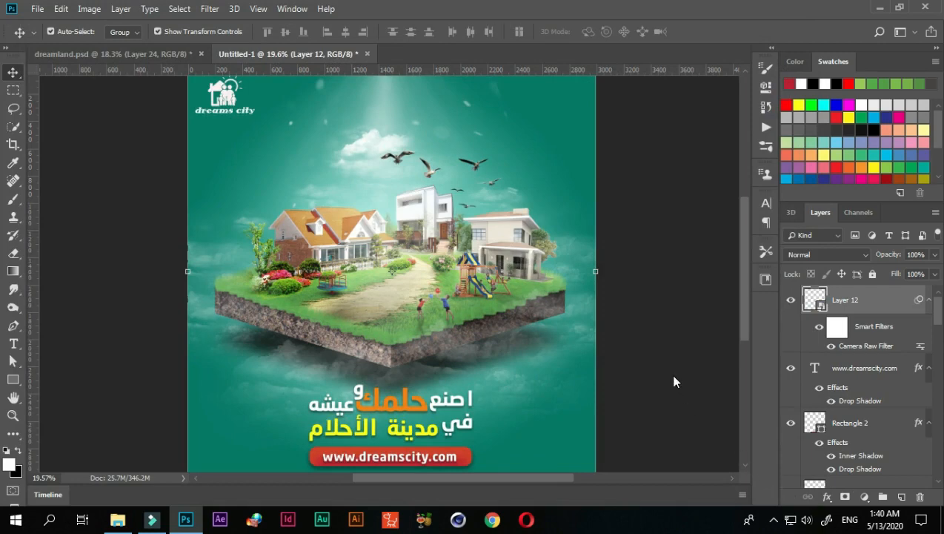
Step: Inspect the graded design at different magnifications and compare it with and without the Camera Raw smart filter
{"action": "scroll", "coordinate": [644, 355], "scroll_direction": "down", "scroll_amount": 2}
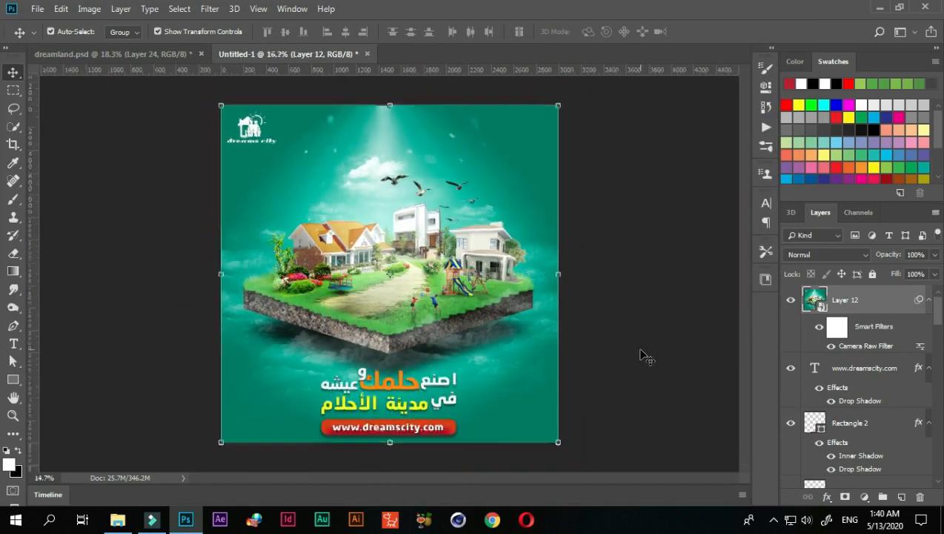
{"action": "scroll", "coordinate": [643, 355], "scroll_direction": "up", "scroll_amount": 4}
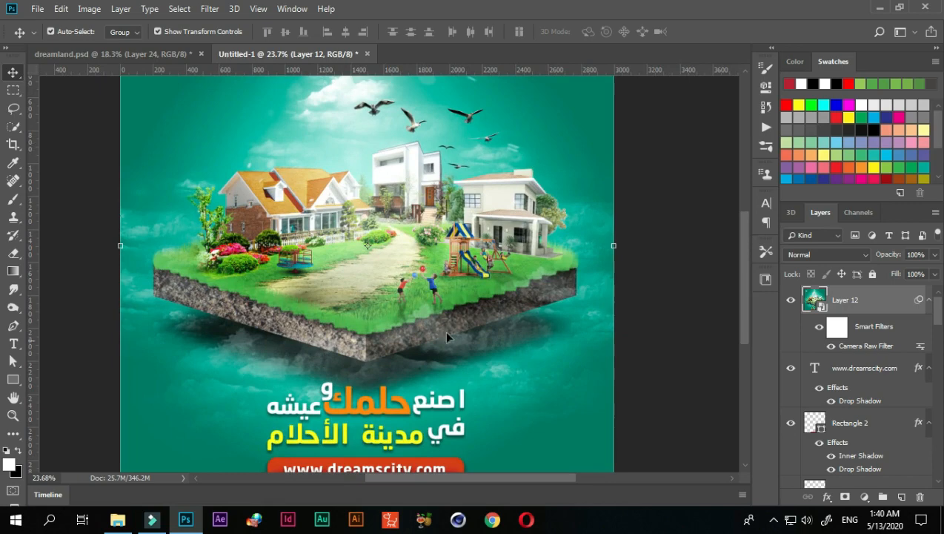
{"action": "scroll", "coordinate": [469, 276], "scroll_direction": "down", "scroll_amount": 1}
{"action": "scroll", "coordinate": [469, 276], "scroll_direction": "down", "scroll_amount": 1}
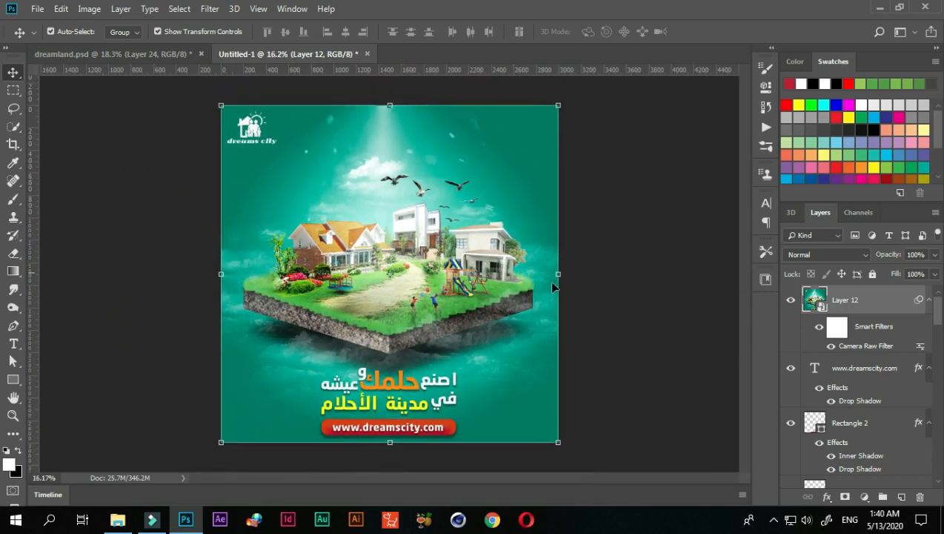
{"action": "left_click", "coordinate": [819, 329]}
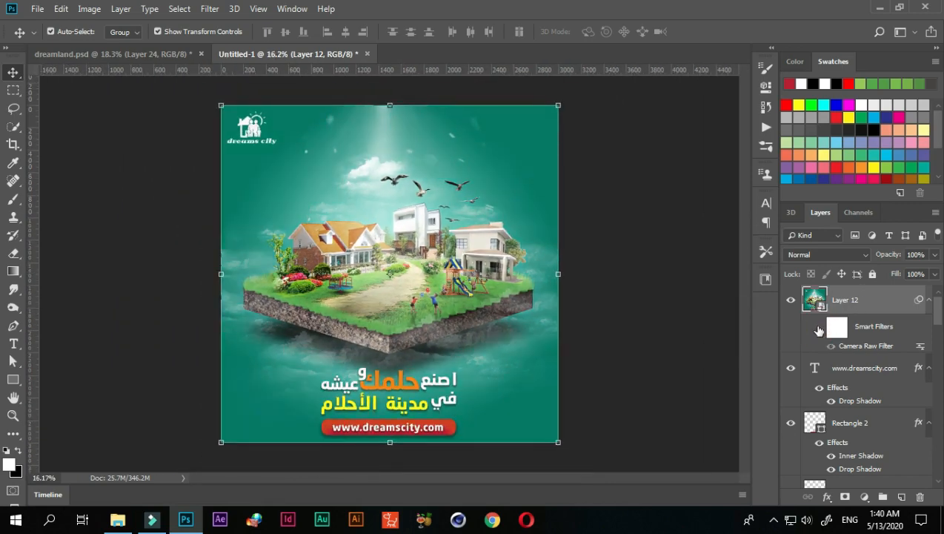
{"action": "left_click", "coordinate": [819, 329]}
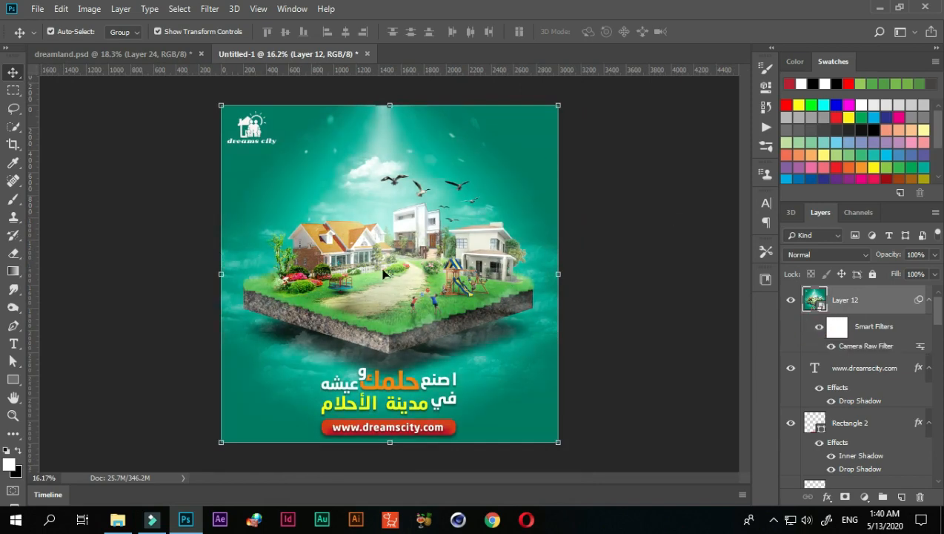
{"action": "scroll", "coordinate": [476, 324], "scroll_direction": "up", "scroll_amount": 2}
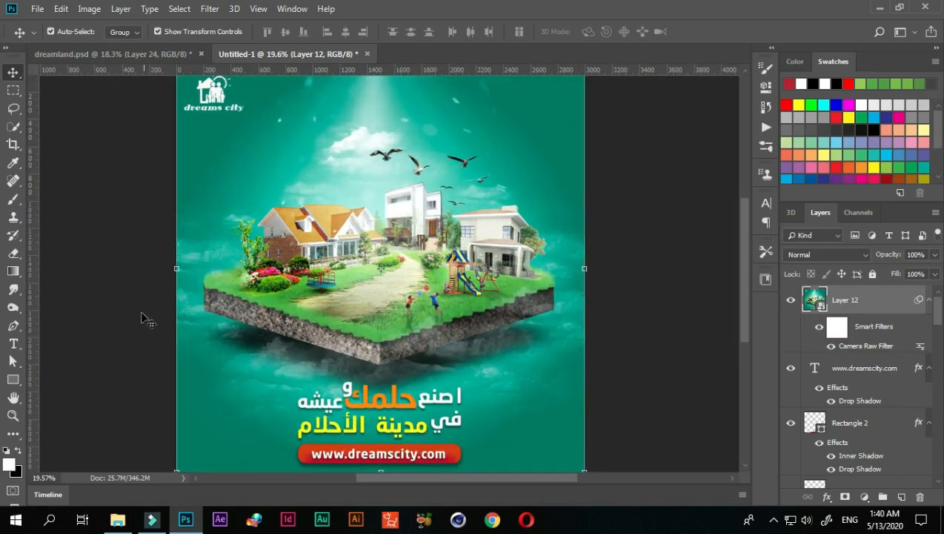
{"action": "scroll", "coordinate": [526, 316], "scroll_direction": "down", "scroll_amount": 1}
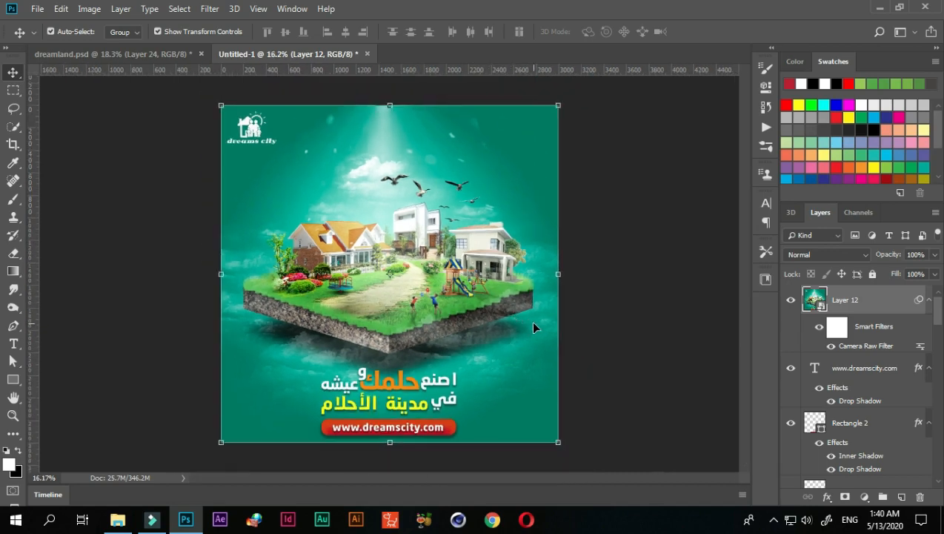